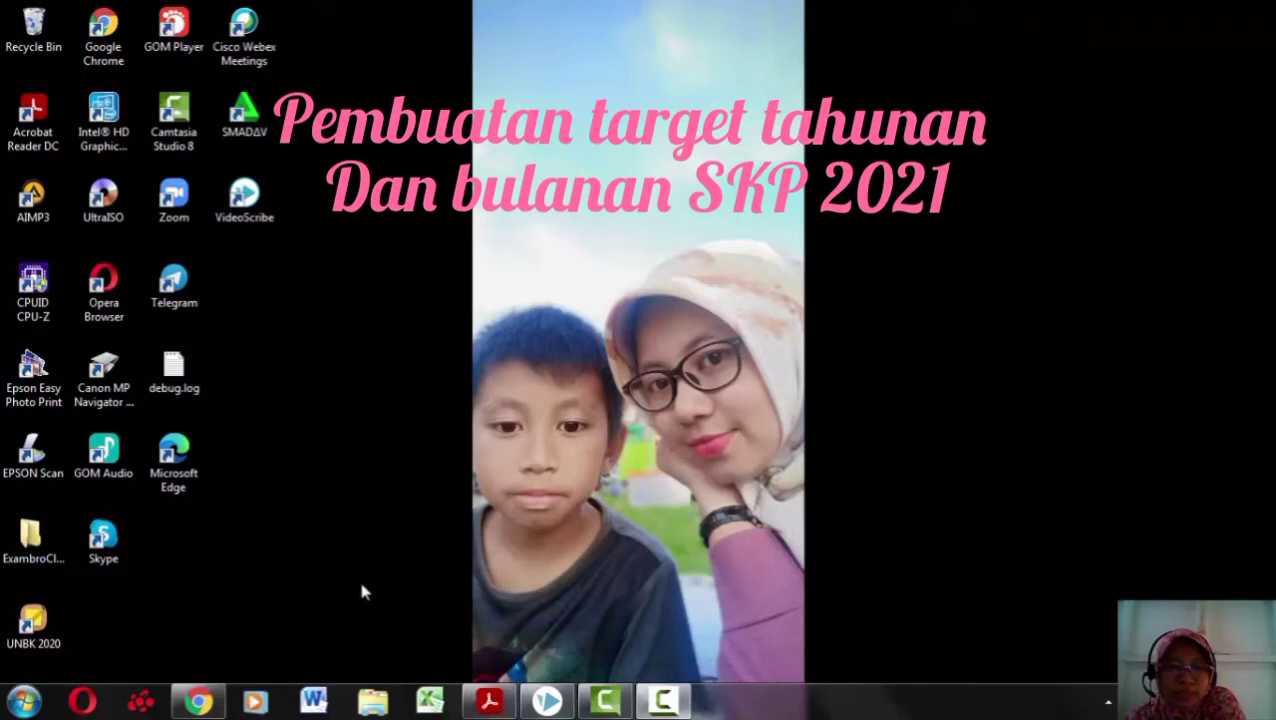
- Switch to Google Chrome, open the TRK site and go to the IKI & Target Kinerja page for Input SKP Utama
left_click(201, 702)
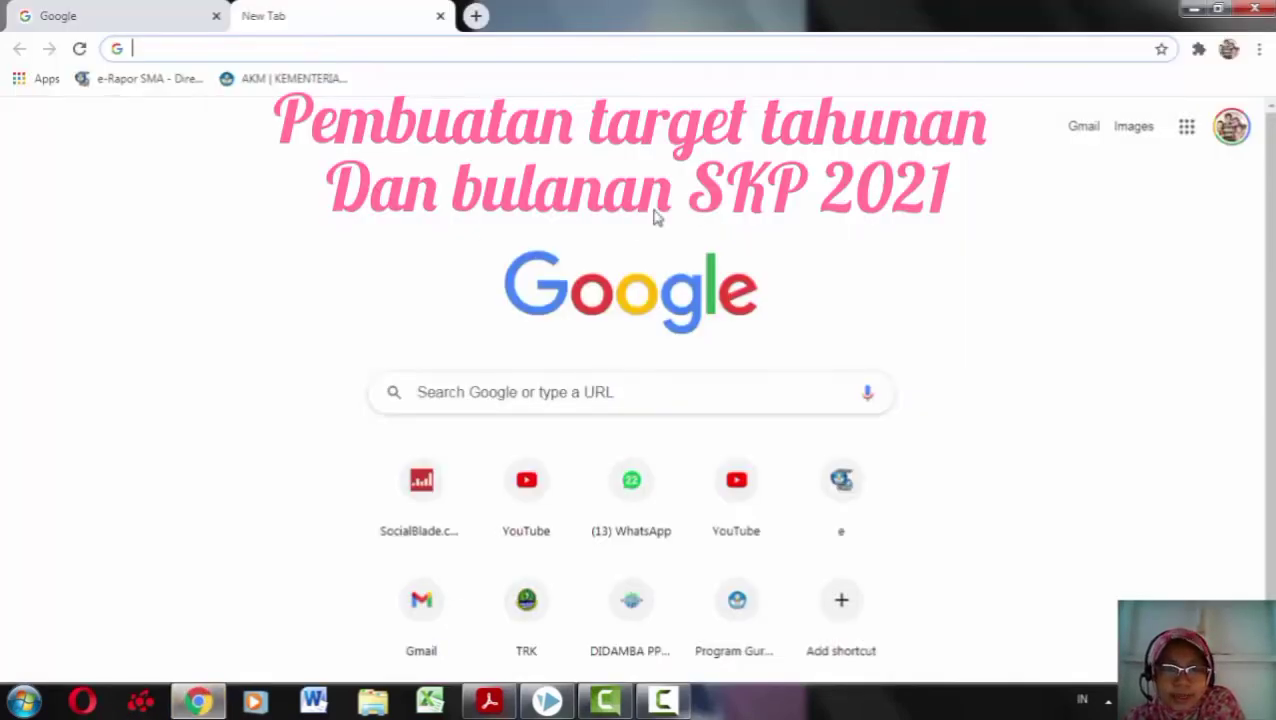
left_click(528, 599)
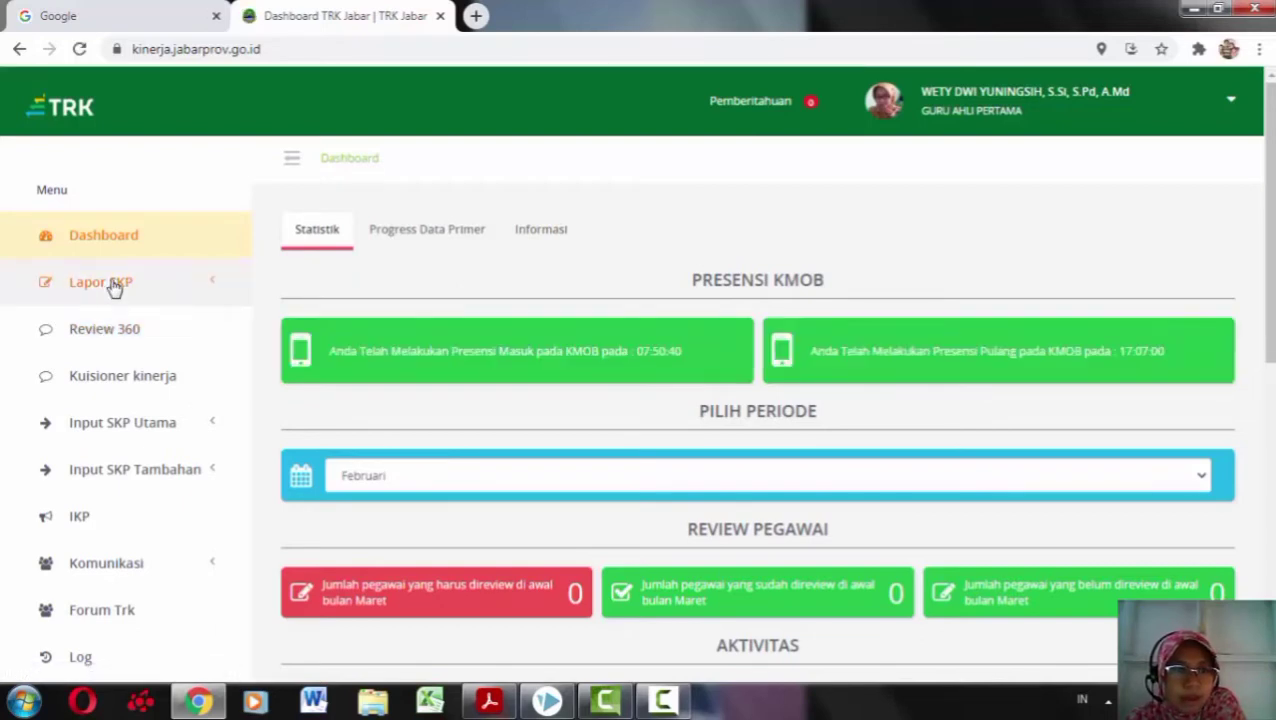
left_click(113, 424)
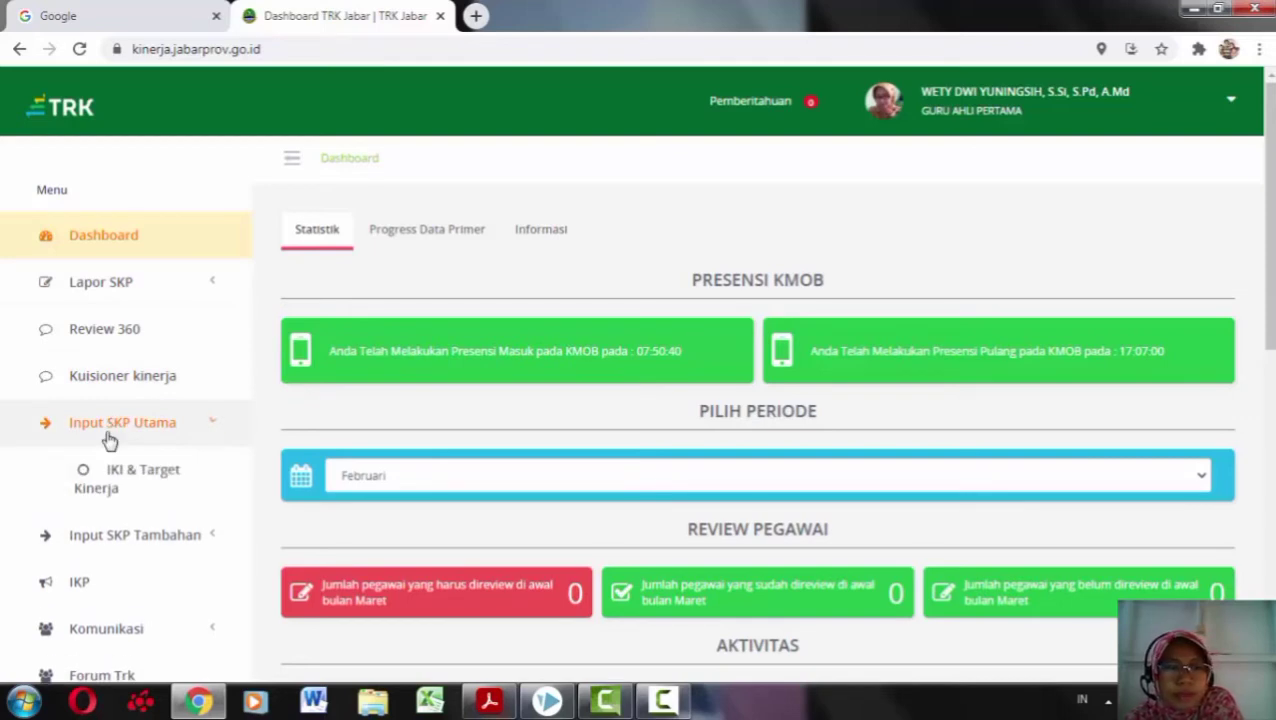
left_click(148, 475)
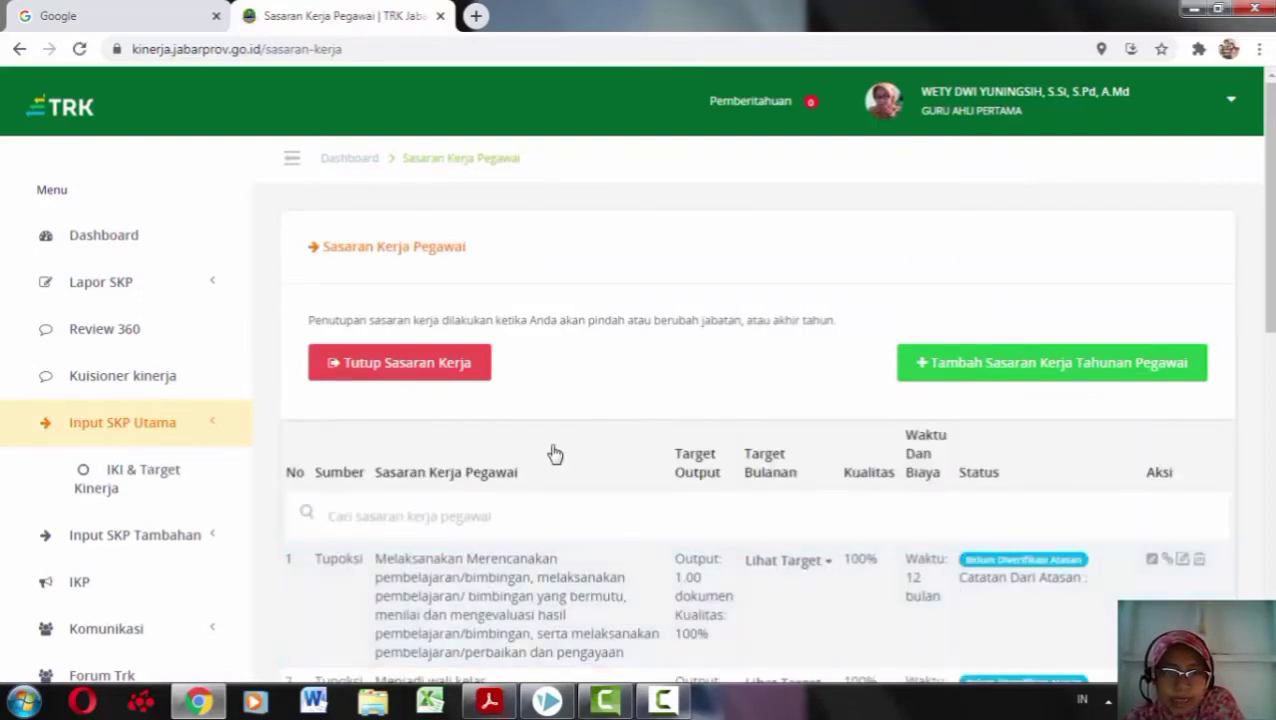
- Look over the list of employee work targets with their outputs, durations and verification status
scroll(930, 498, "down", 3)
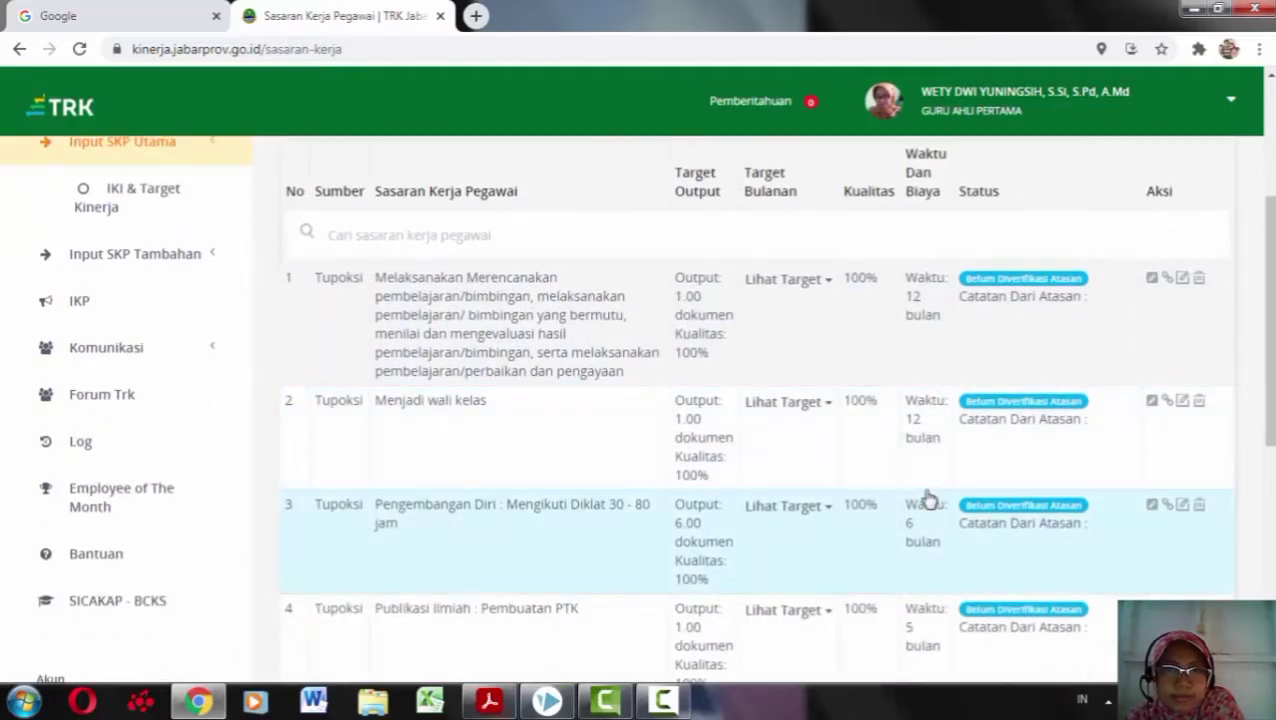
scroll(620, 435, "up", 1)
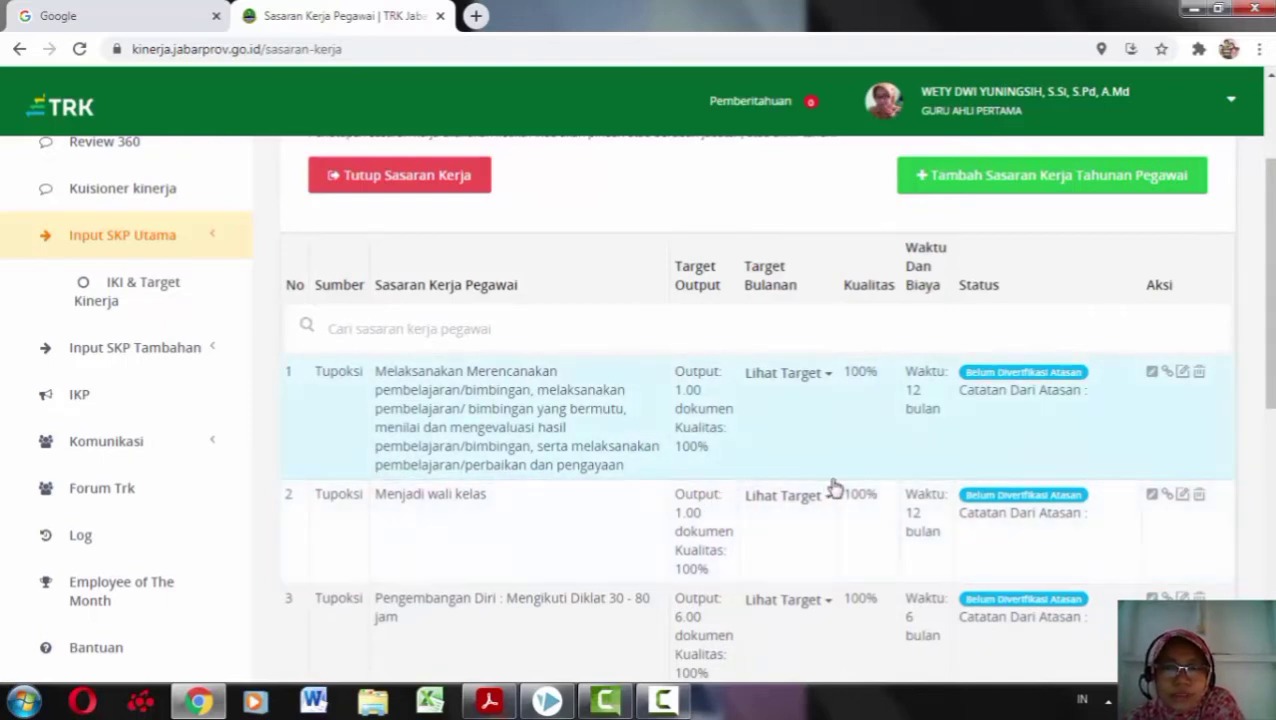
scroll(830, 492, "down", 2)
scroll(830, 490, "up", 1)
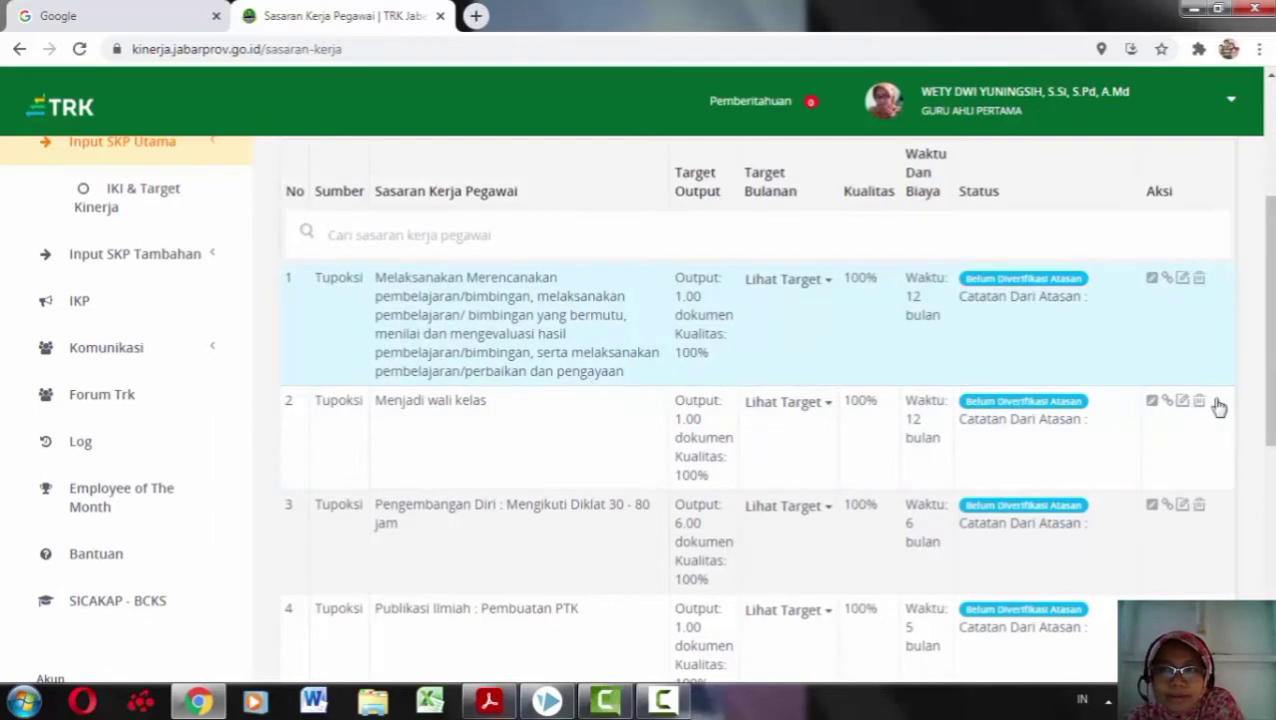
- Open the first target, on planning and carrying out teaching, for editing and examine its annual target fields
left_click(1183, 280)
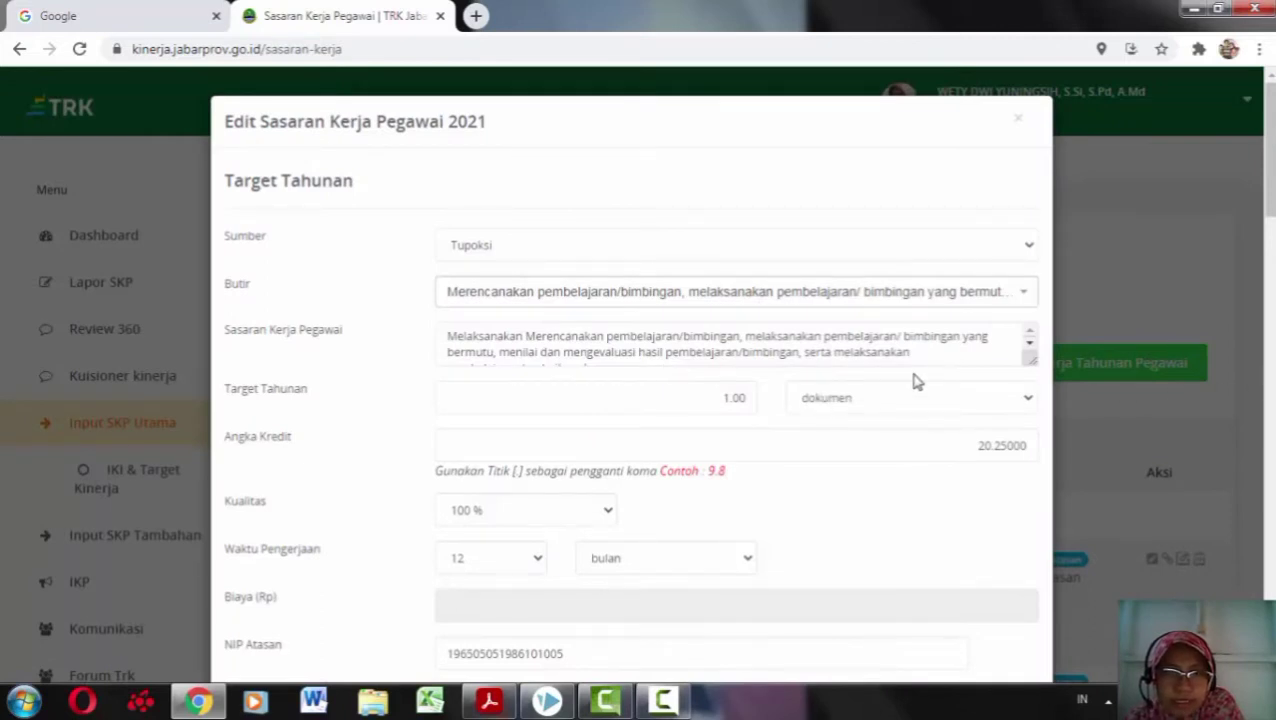
scroll(916, 381, "down", 2)
scroll(915, 332, "up", 1)
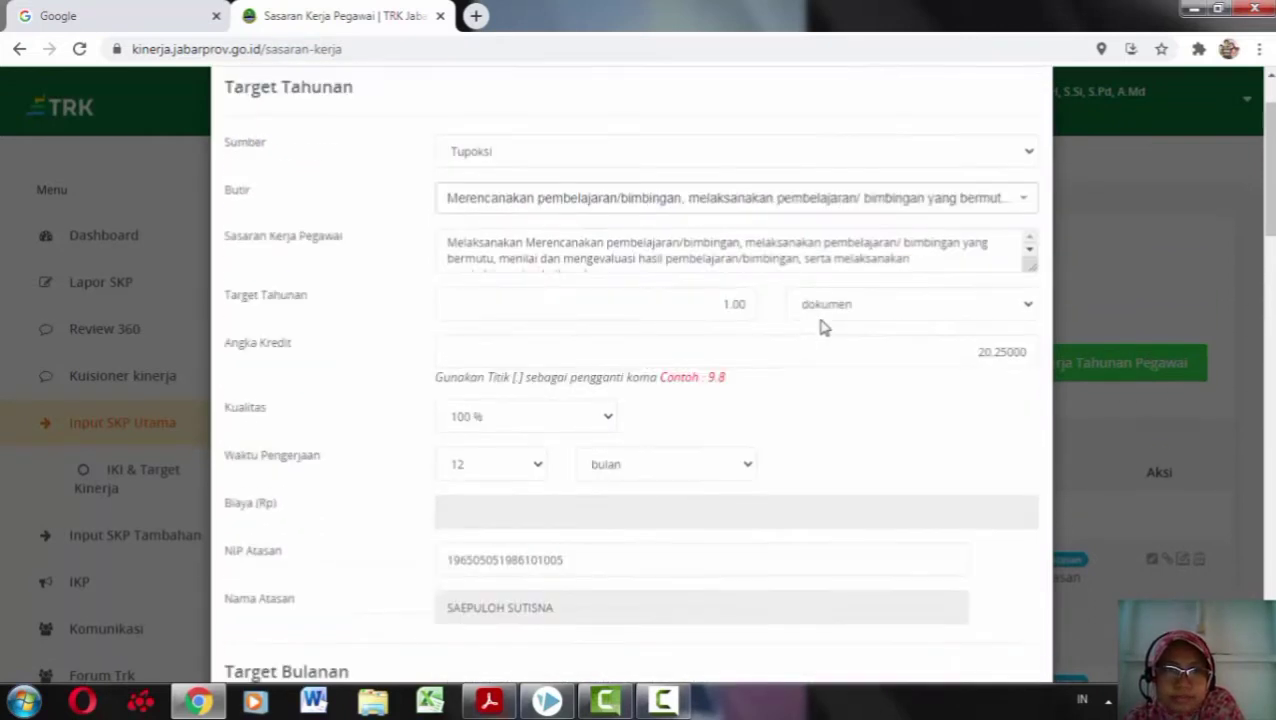
scroll(850, 338, "down", 2)
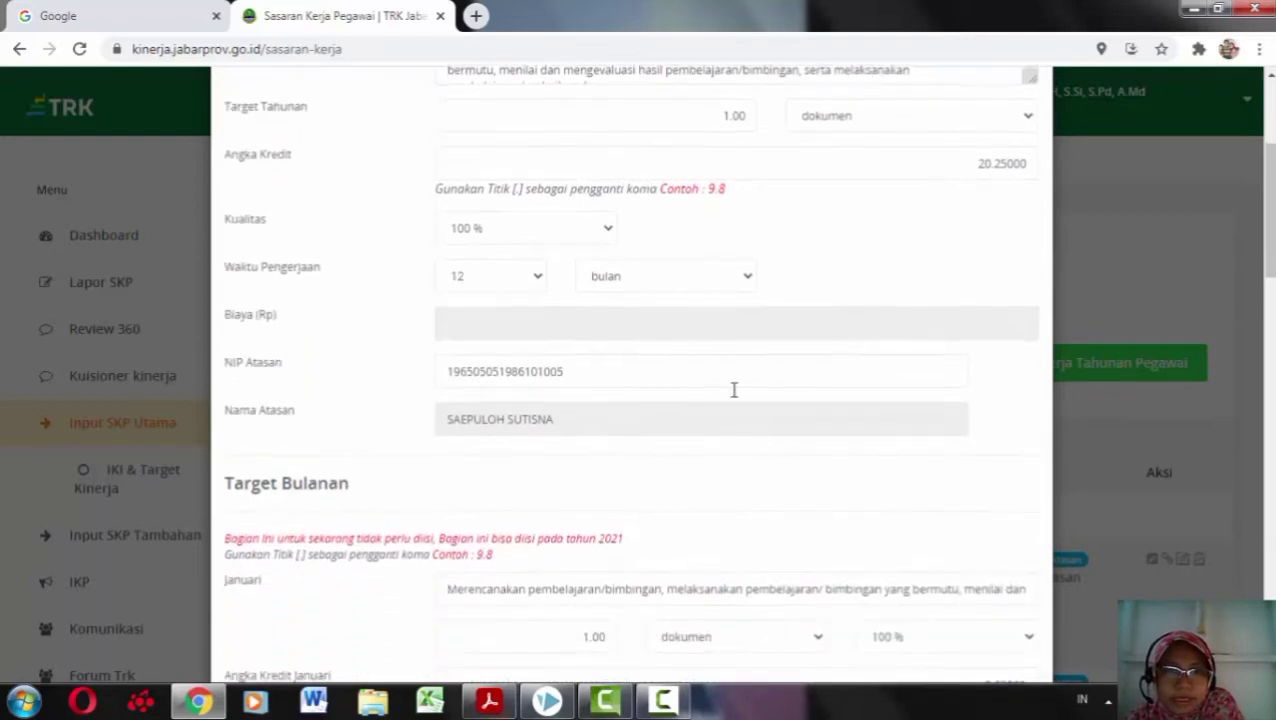
scroll(735, 390, "down", 3)
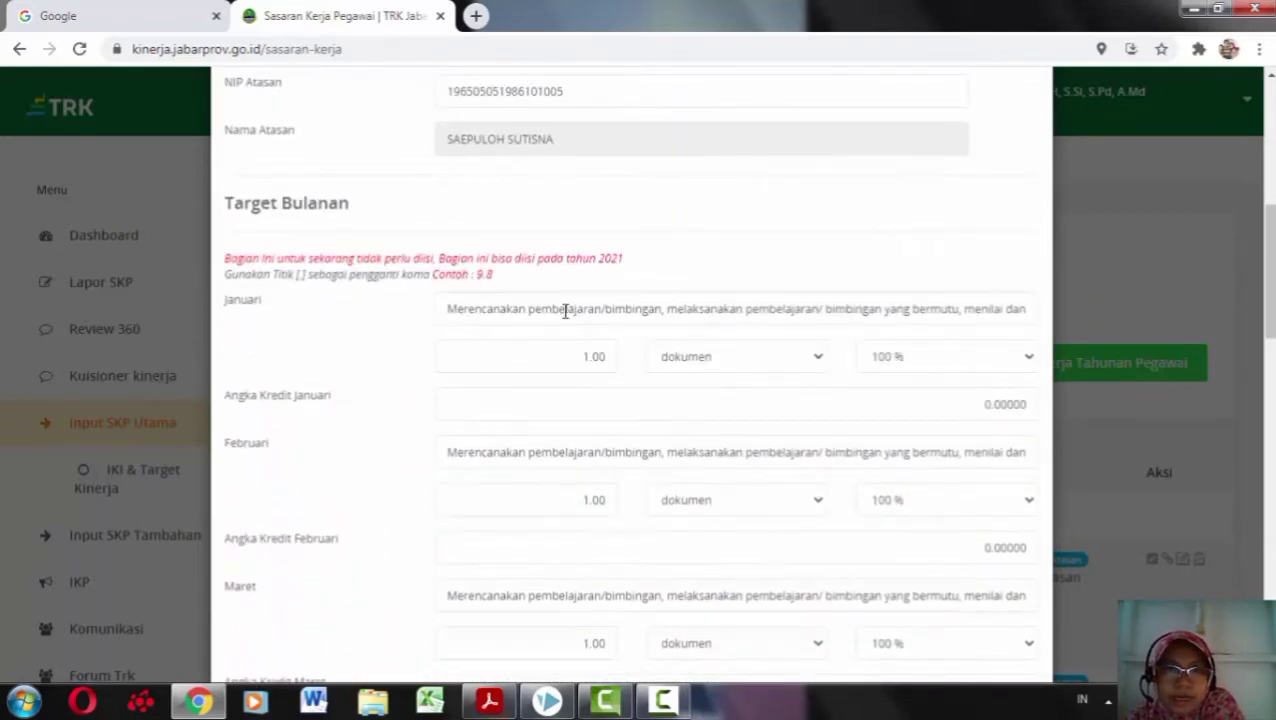
scroll(569, 311, "up", 5)
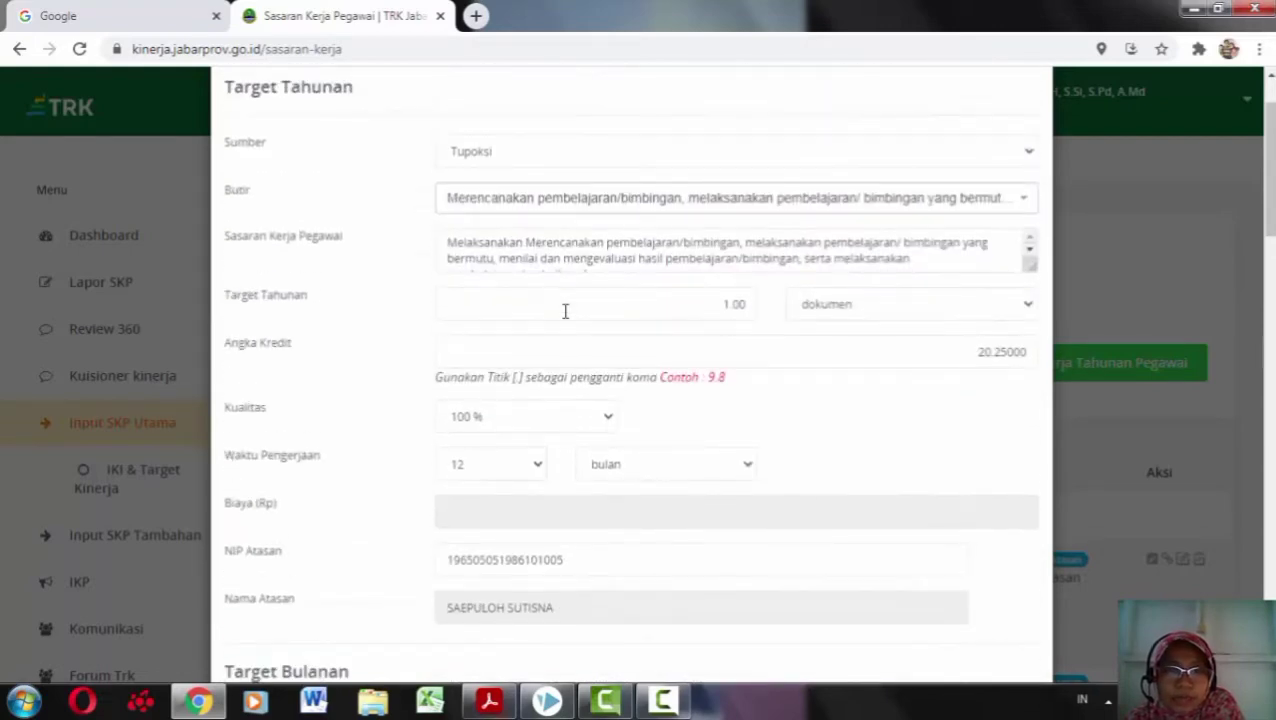
scroll(769, 343, "down", 4)
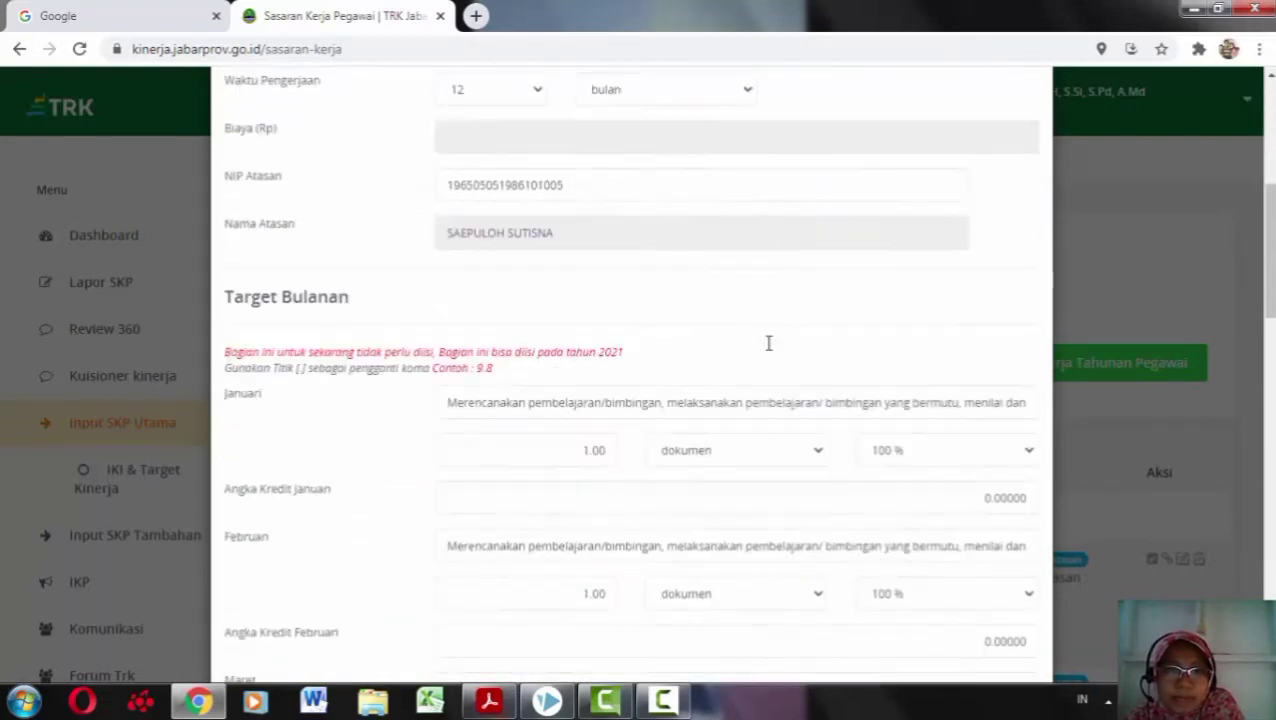
- Examine the teaching target's monthly targets and credit points from Januari to Desember, and close the form without saving
scroll(769, 343, "down", 3)
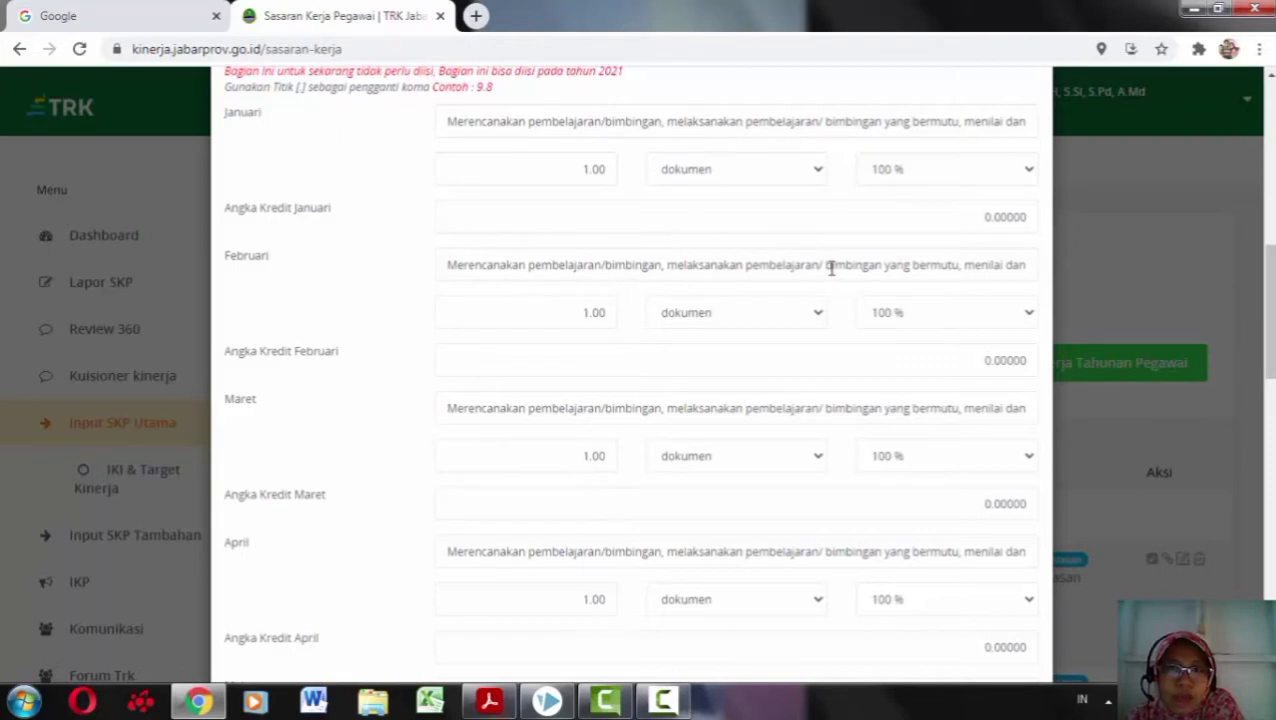
scroll(830, 267, "down", 1)
scroll(601, 162, "up", 1)
scroll(612, 252, "down", 2)
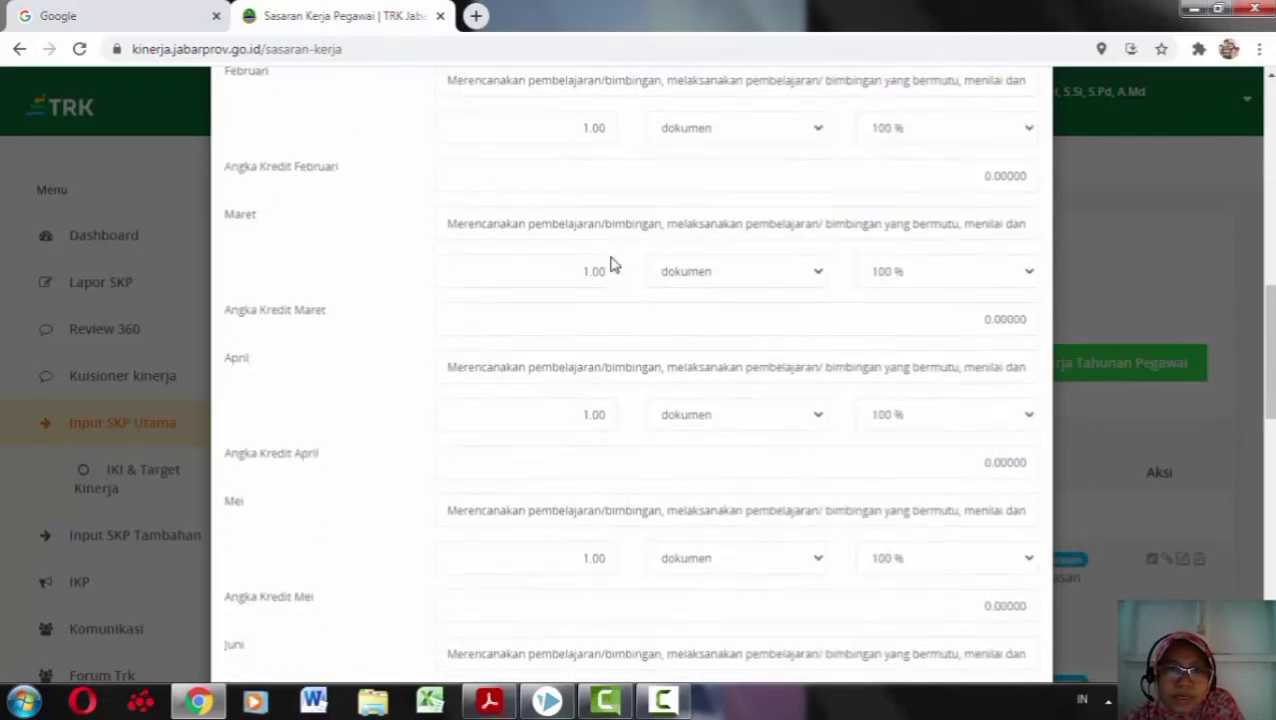
scroll(646, 300, "down", 2)
scroll(641, 304, "down", 2)
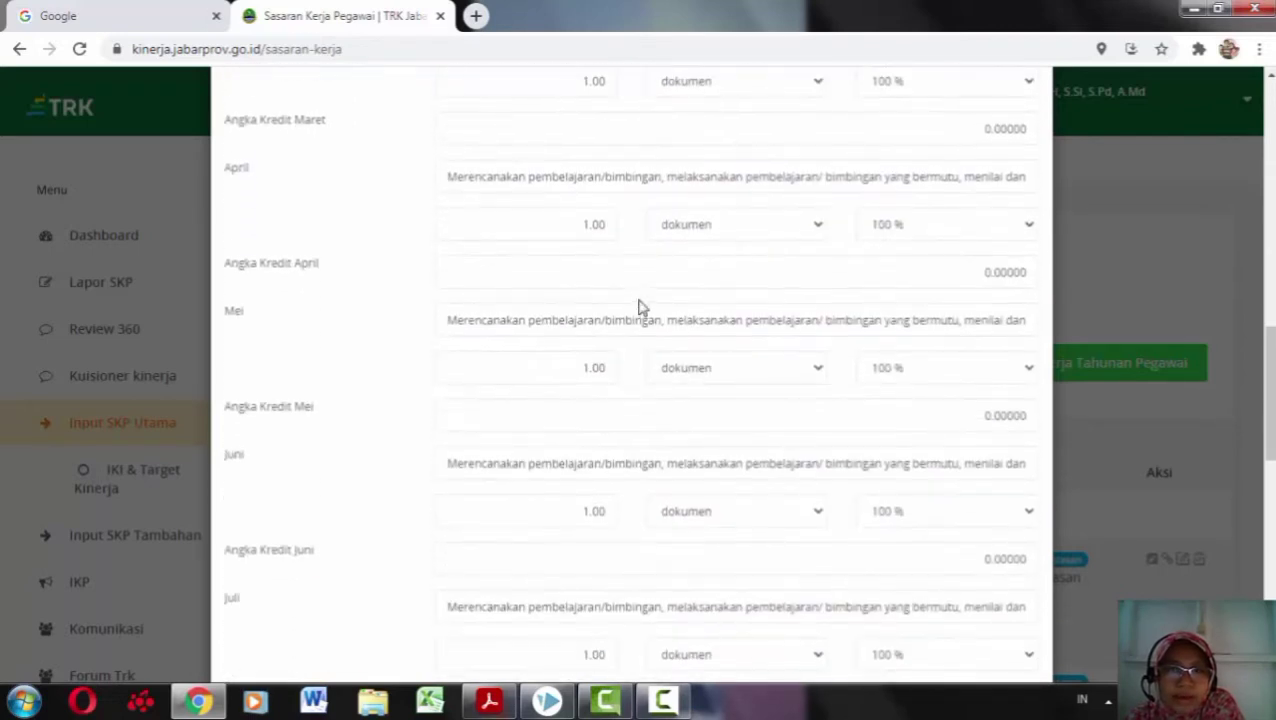
scroll(641, 307, "down", 6)
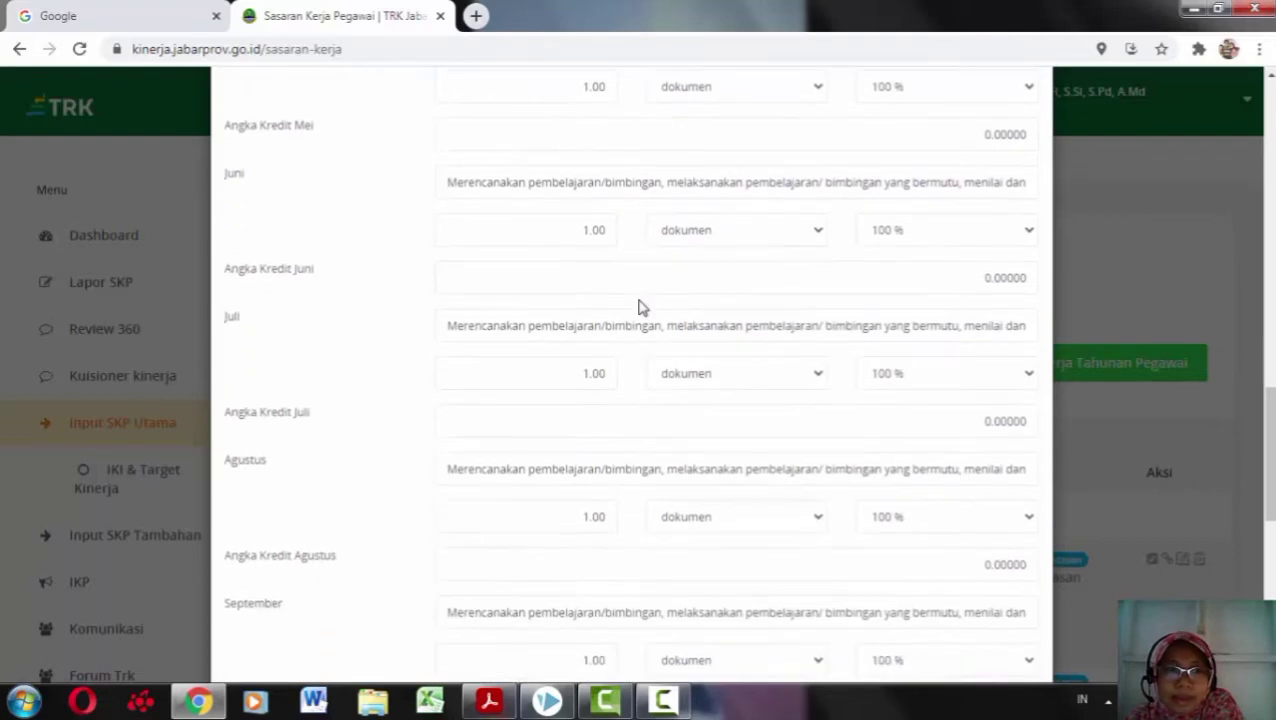
scroll(640, 306, "down", 8)
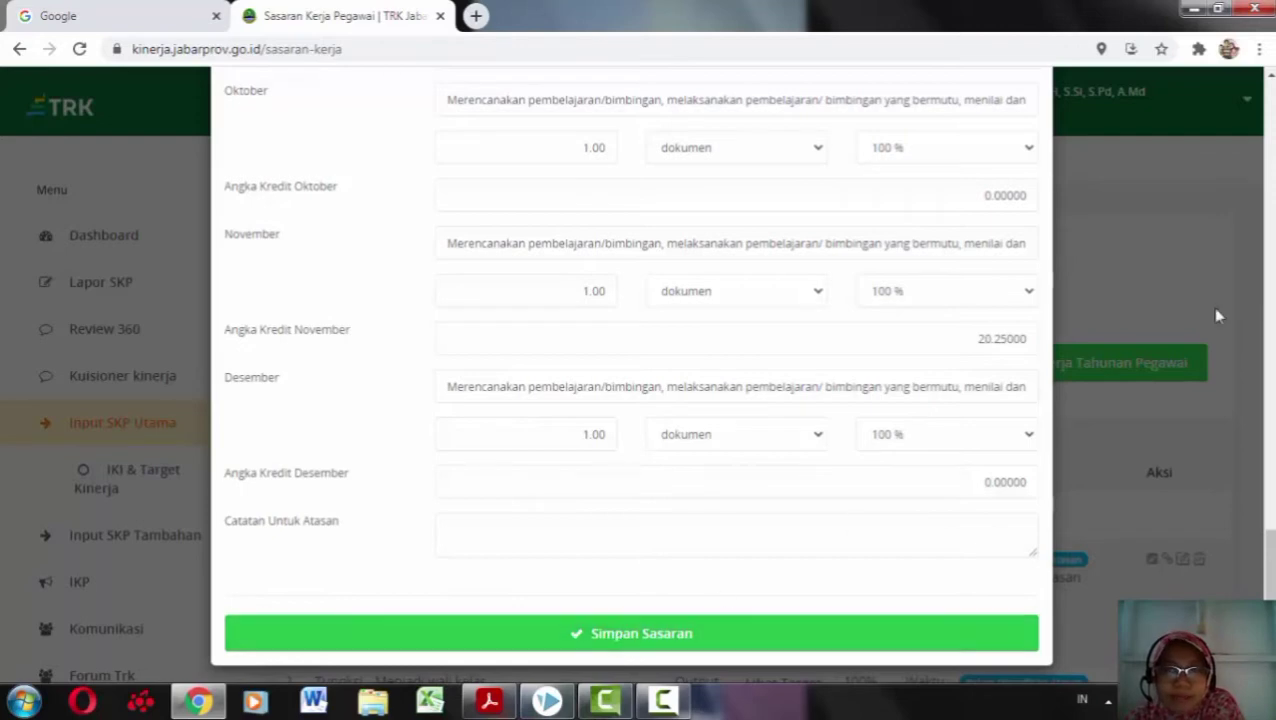
left_click(1149, 270)
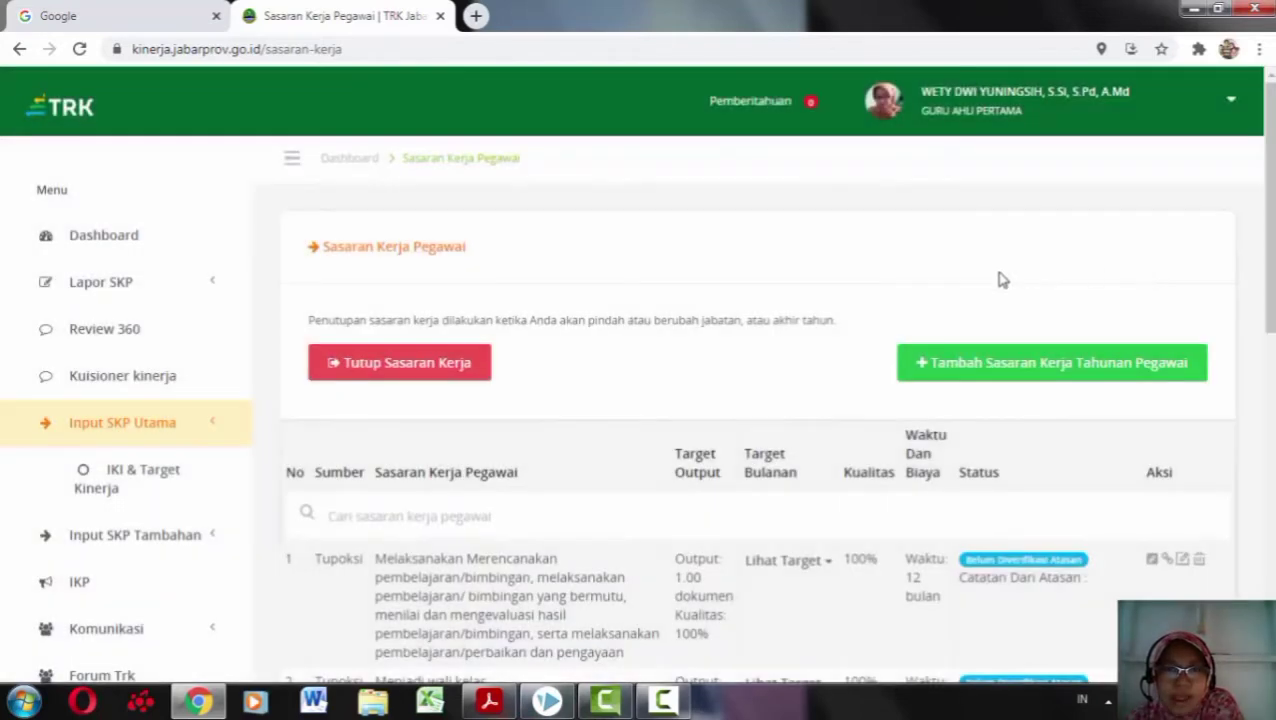
- Open the "Menjadi wali kelas" target for editing, examine its annual and monthly targets, and close it without saving
scroll(843, 410, "down", 5)
scroll(843, 410, "up", 3)
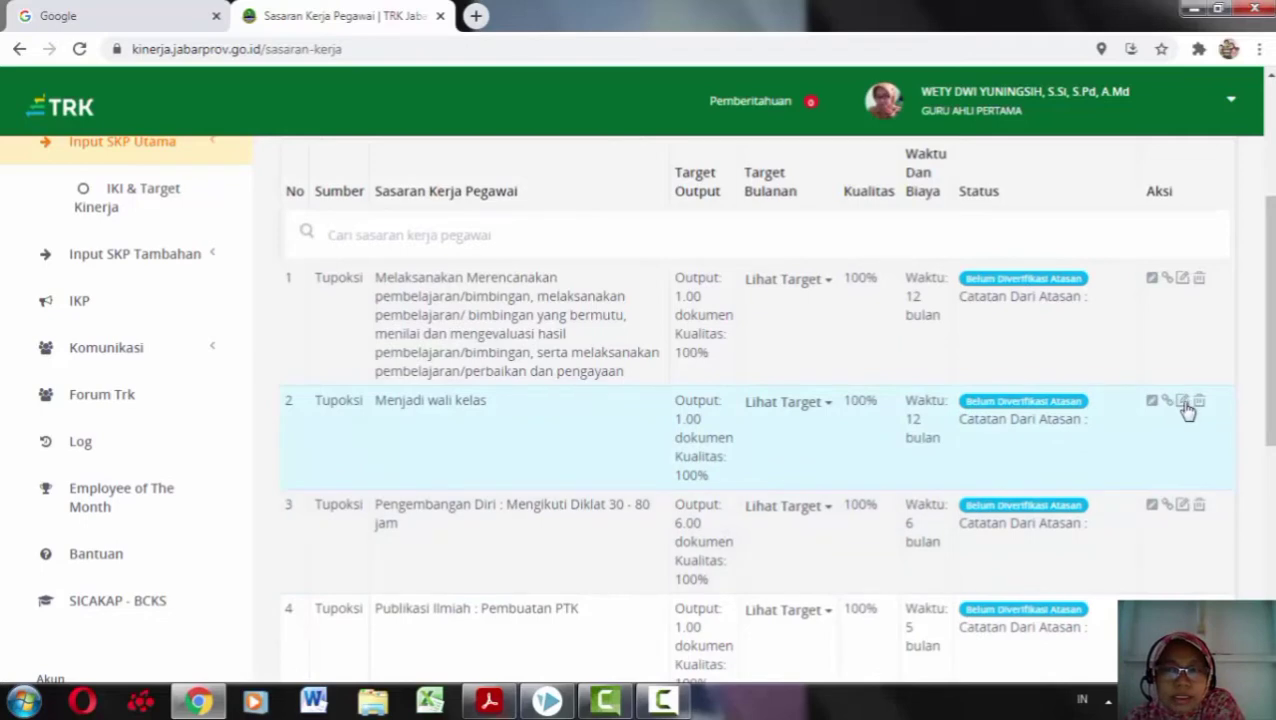
left_click(1183, 402)
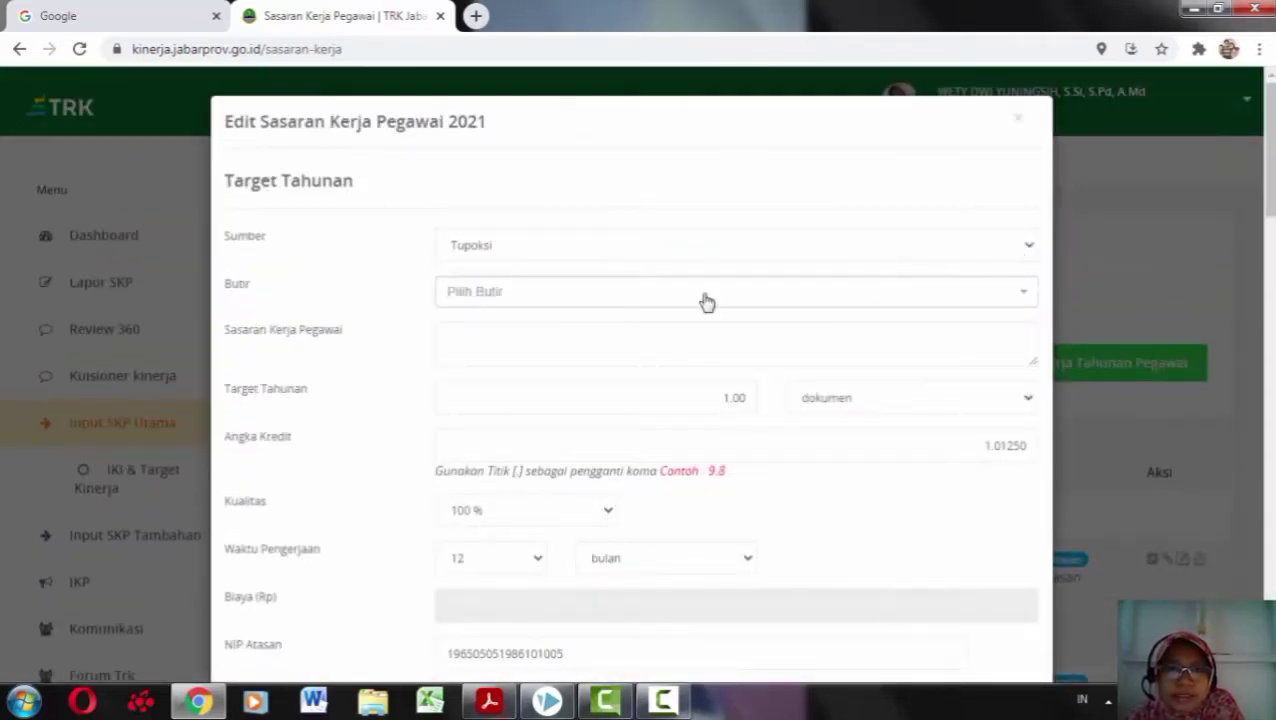
scroll(563, 383, "down", 1)
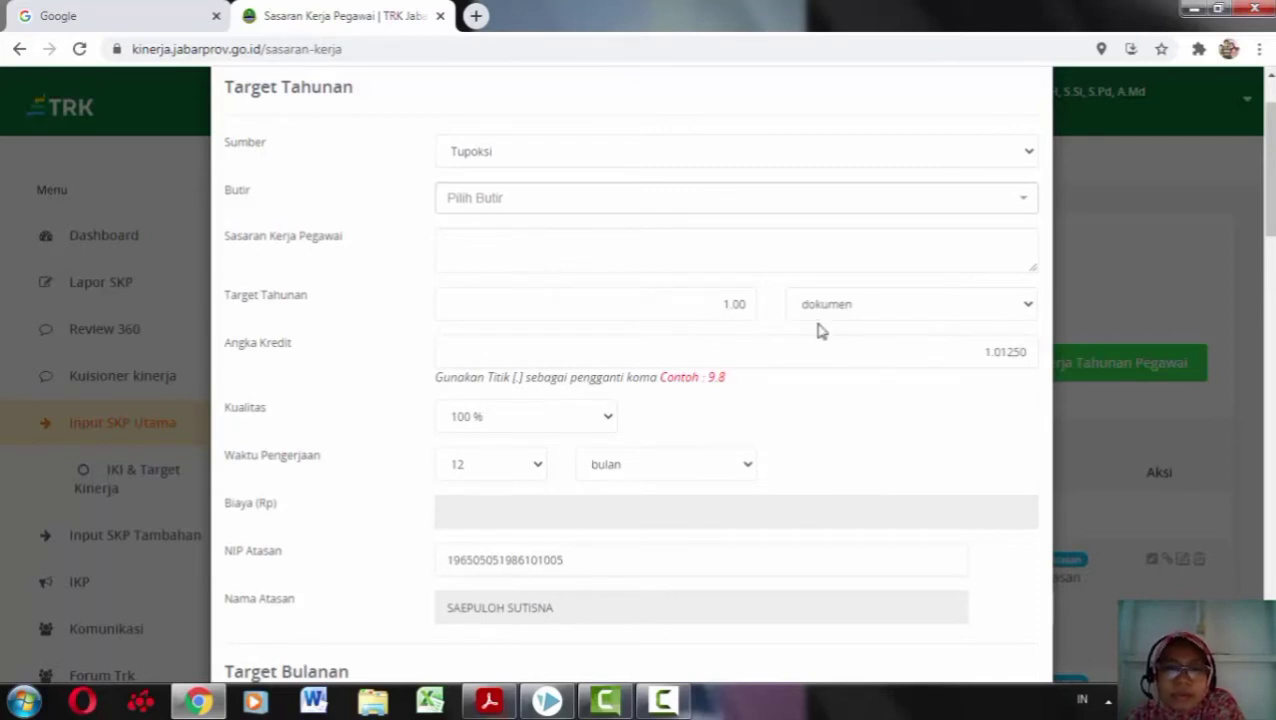
scroll(818, 329, "down", 5)
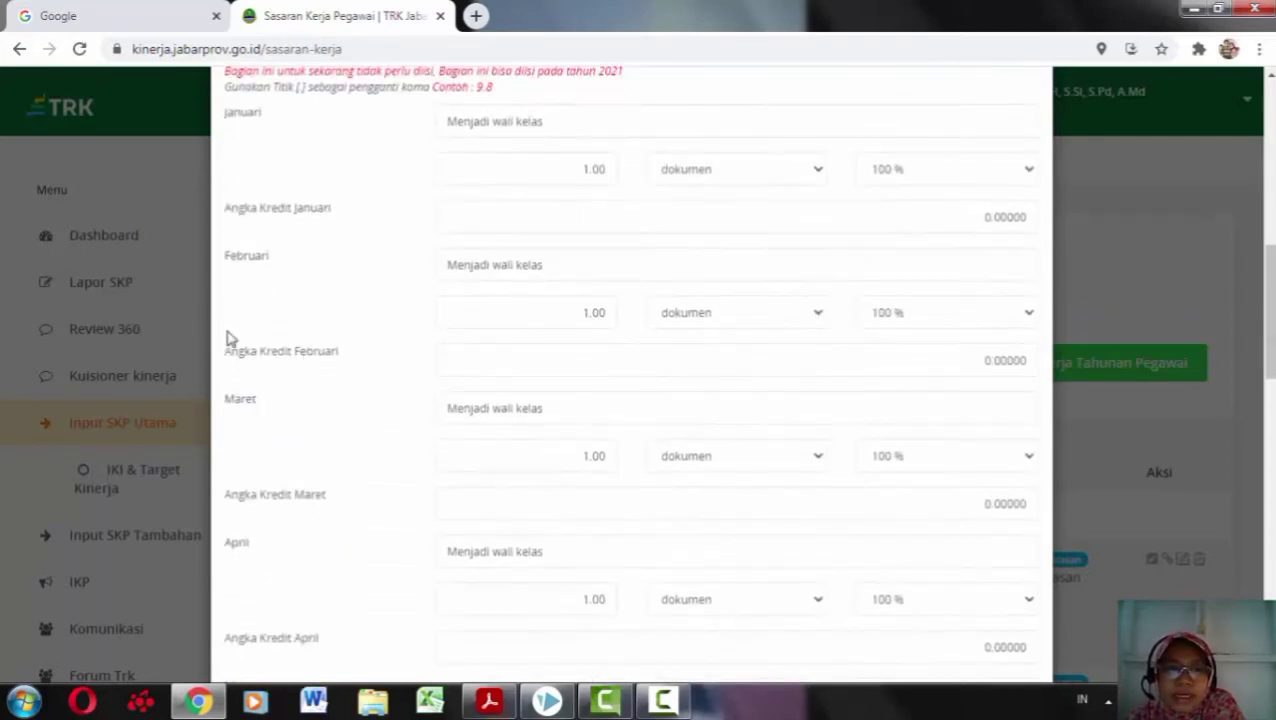
scroll(228, 194, "up", 1)
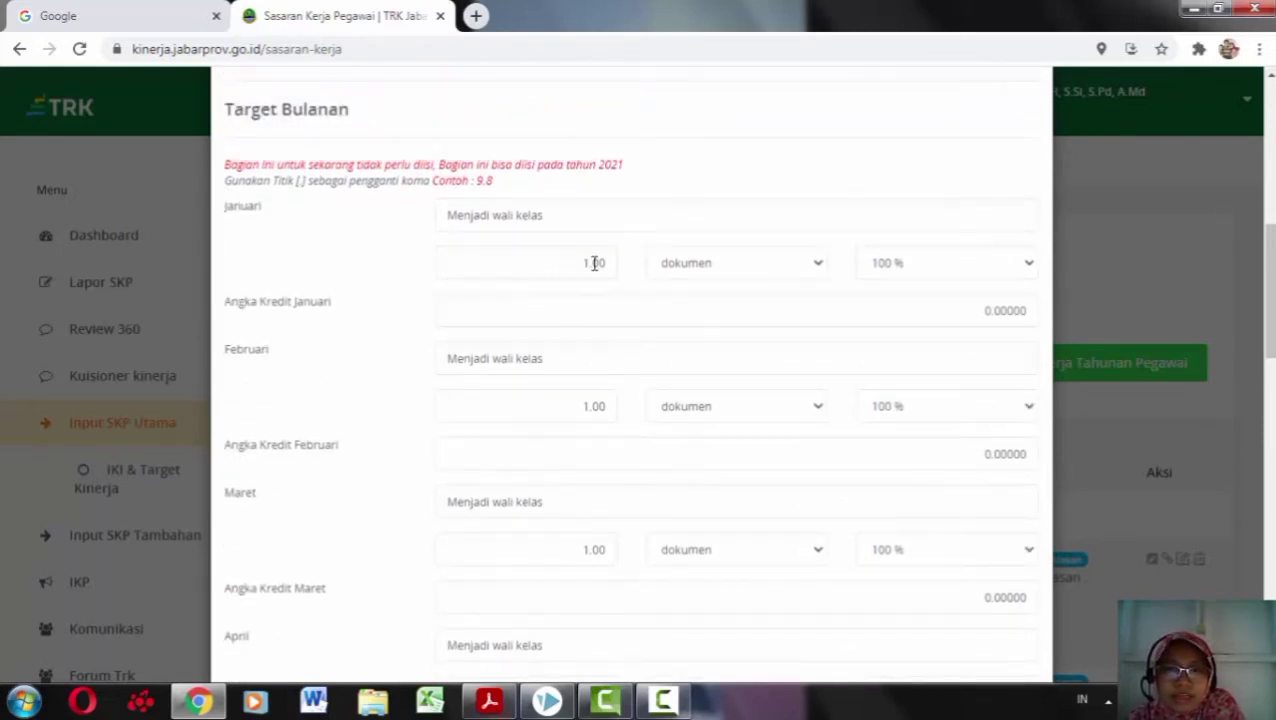
scroll(604, 268, "down", 4)
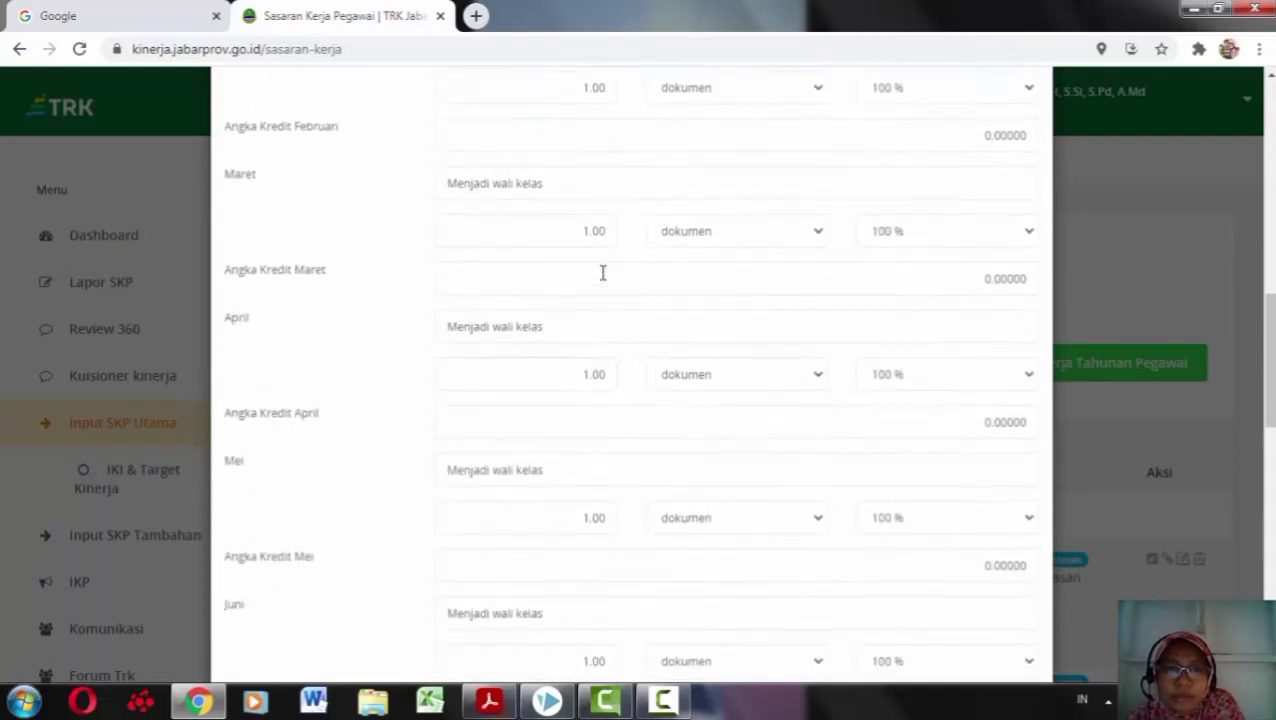
scroll(602, 278, "down", 5)
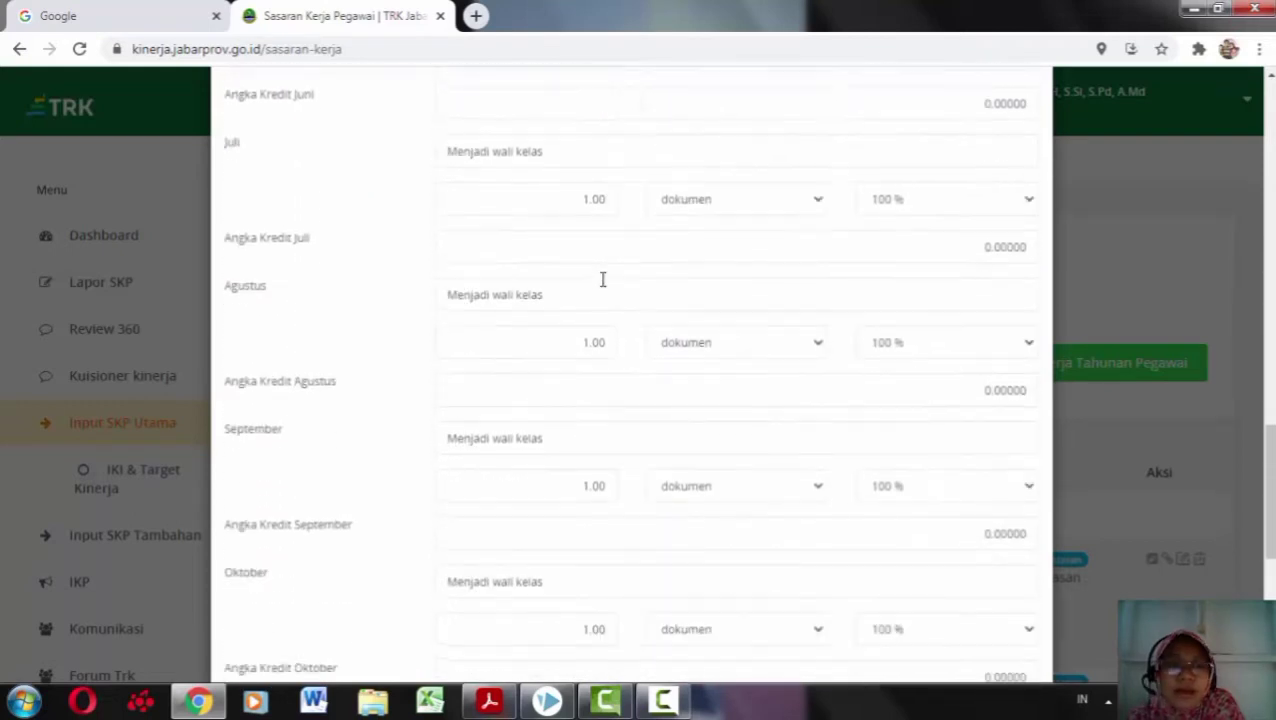
scroll(603, 278, "down", 5)
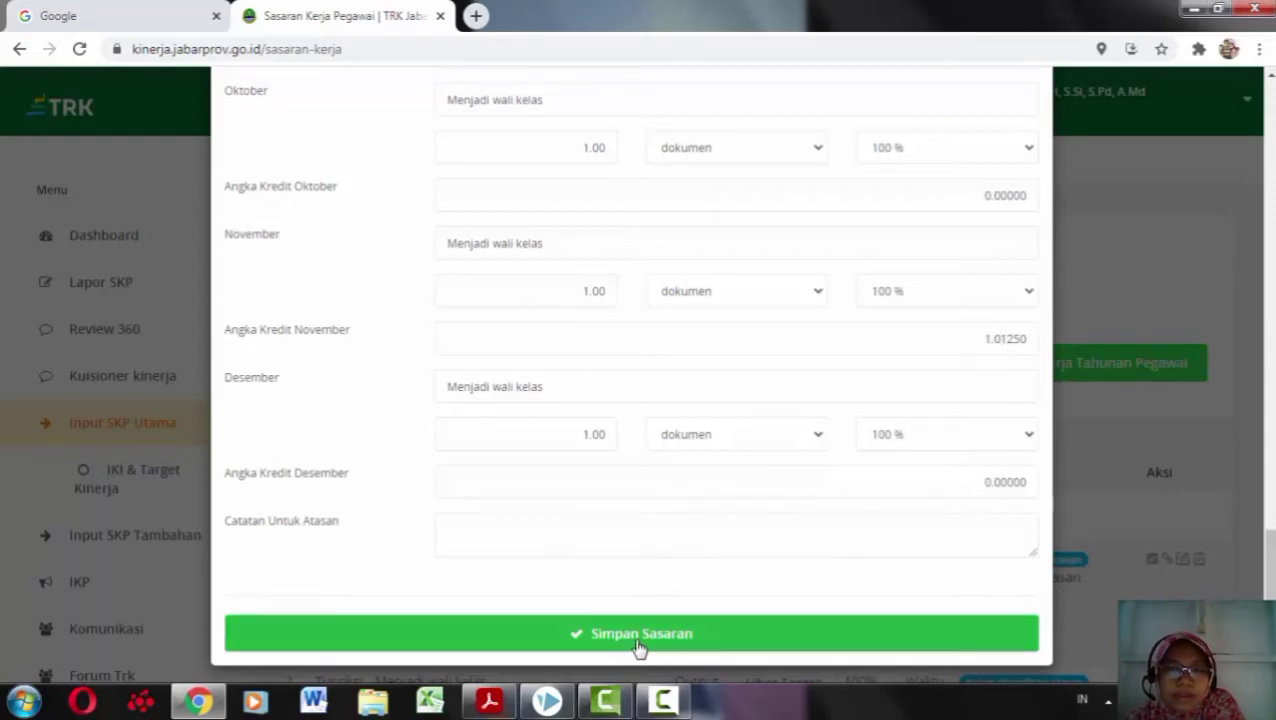
left_click(1170, 264)
- Open the "Pengembangan Diri : Mengikuti Diklat 30 - 80 jam" target for editing and examine its annual target and first monthly targets
scroll(931, 293, "down", 6)
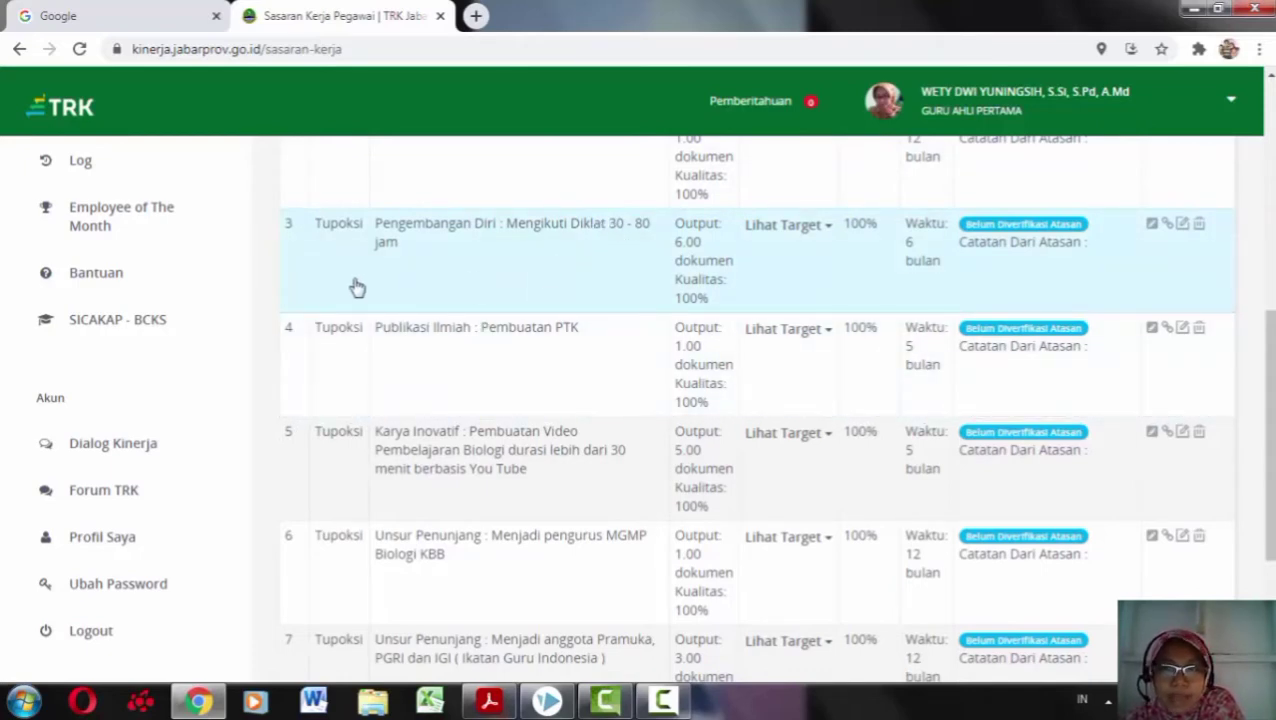
left_click(1183, 224)
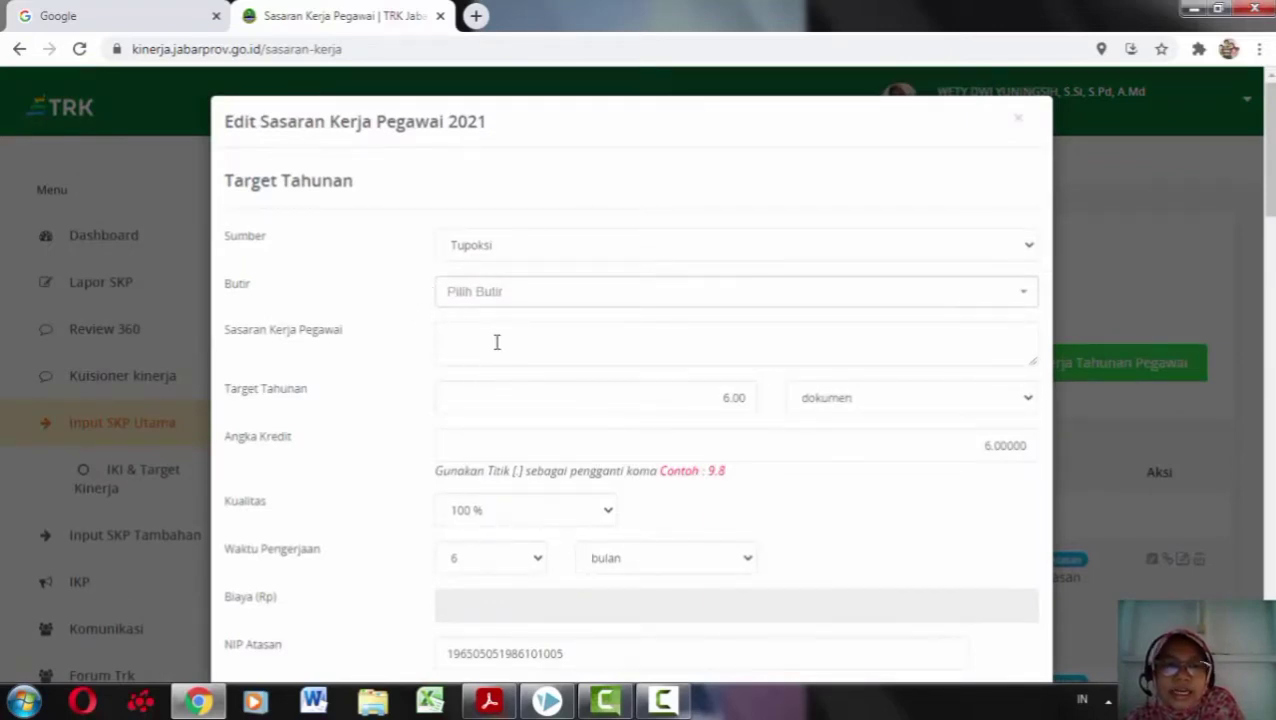
scroll(496, 342, "down", 7)
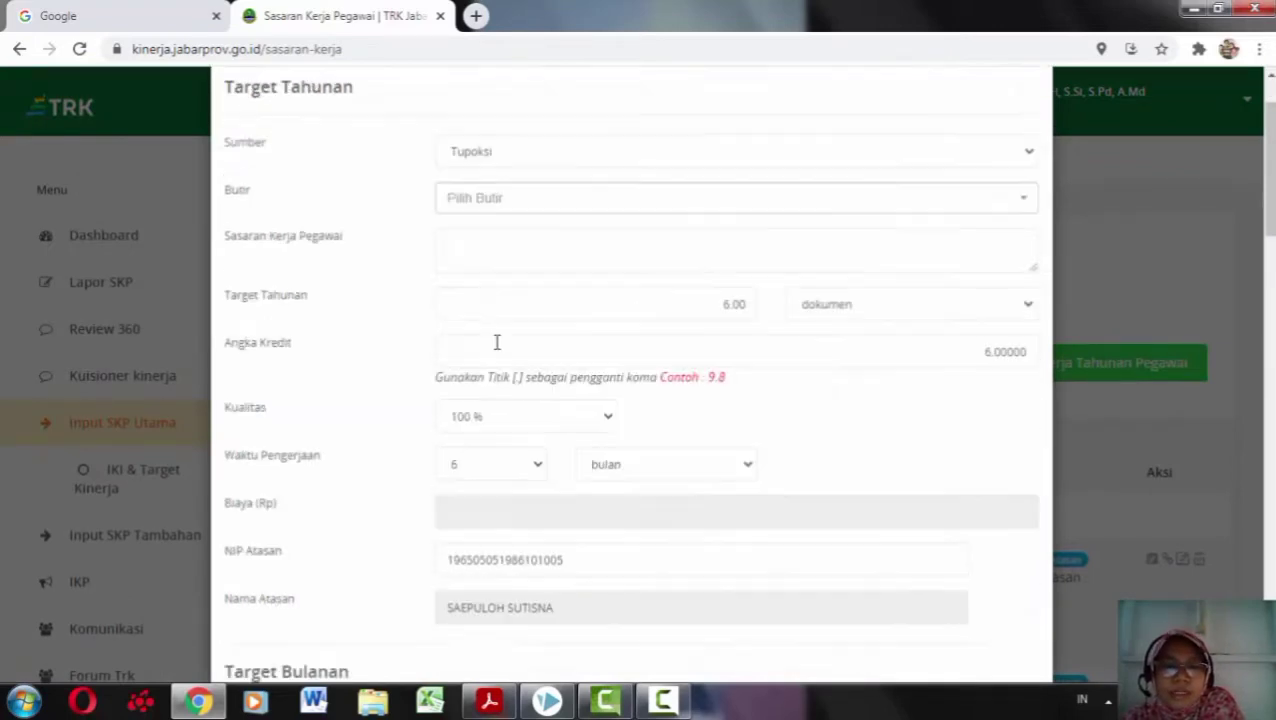
scroll(496, 342, "down", 2)
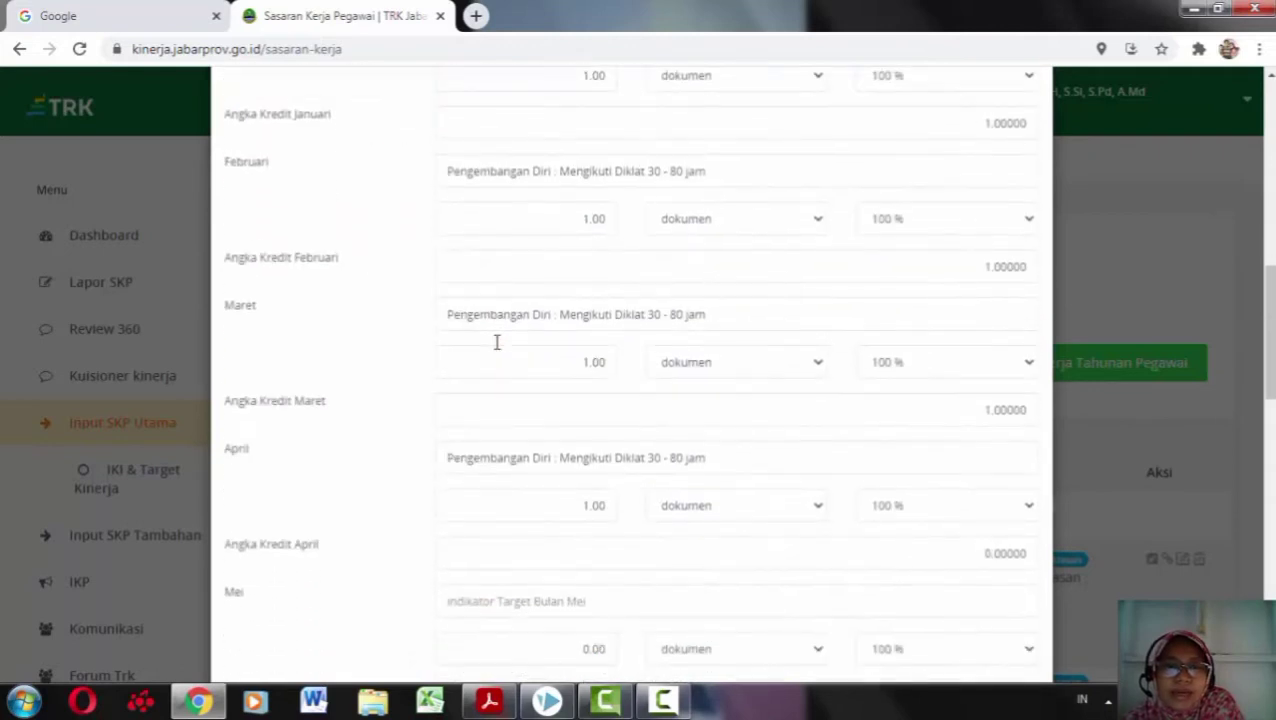
scroll(496, 342, "up", 1)
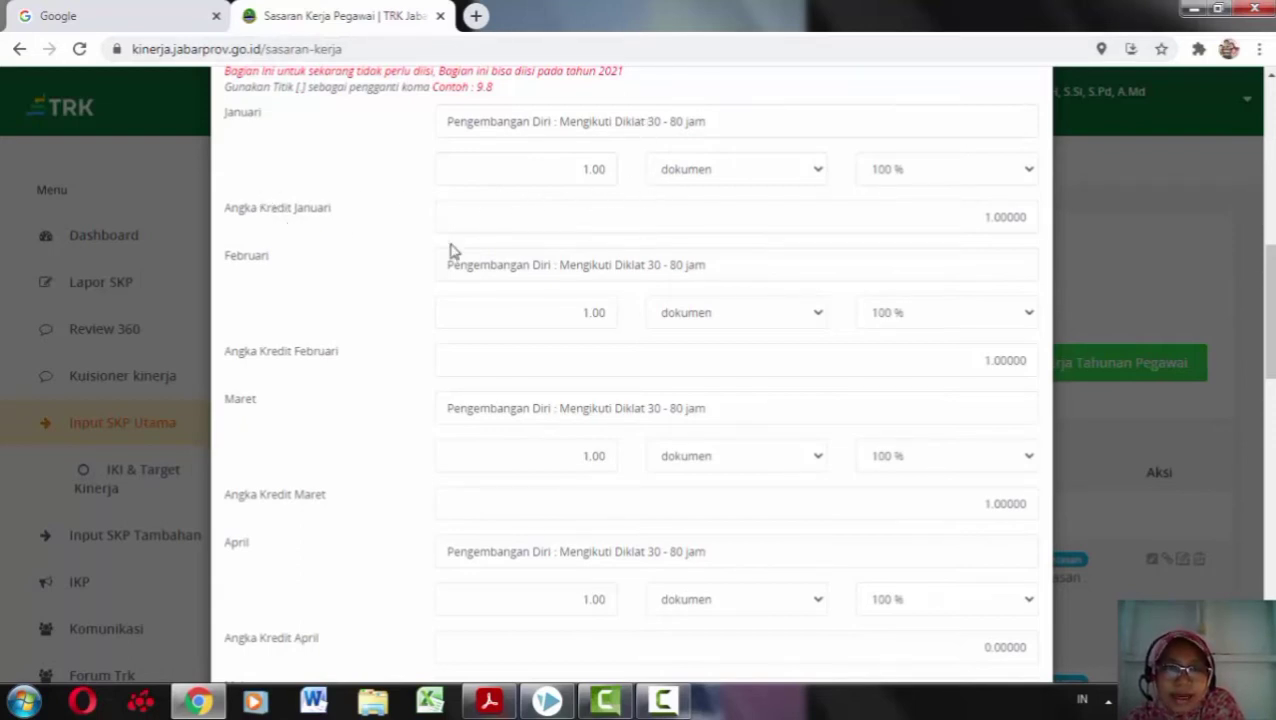
scroll(613, 249, "down", 3)
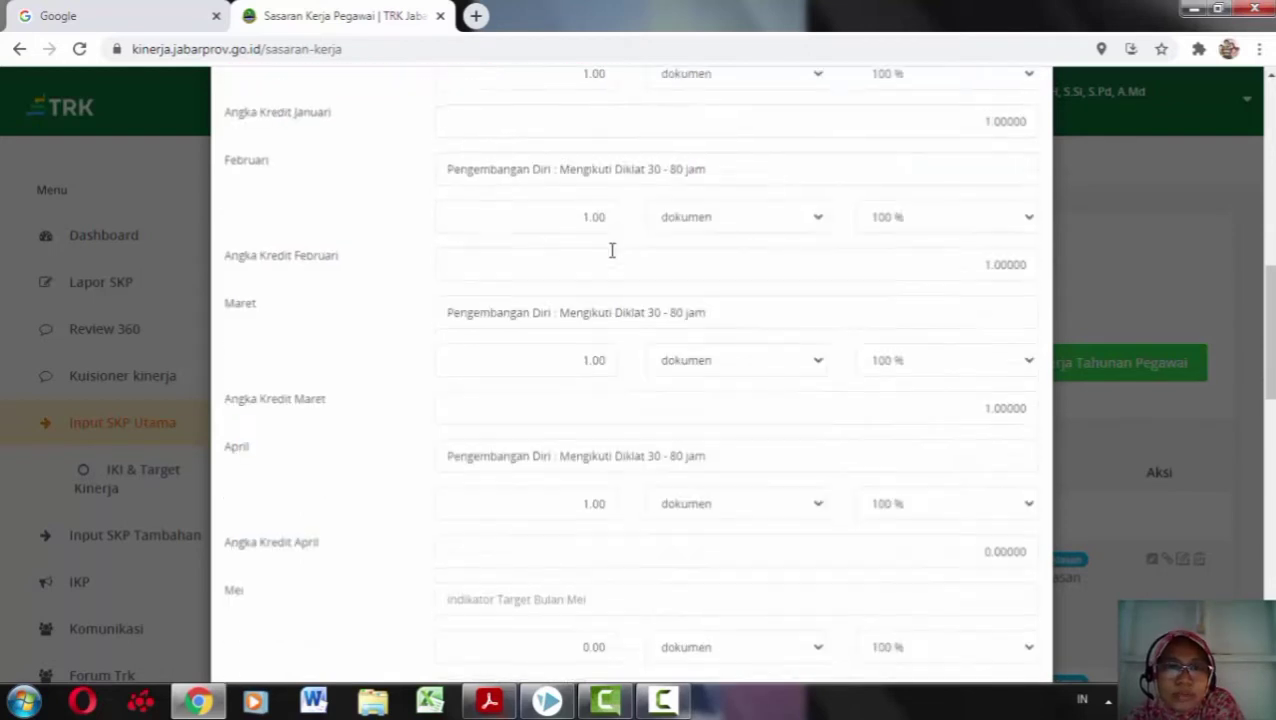
scroll(327, 170, "up", 1)
scroll(327, 176, "up", 1)
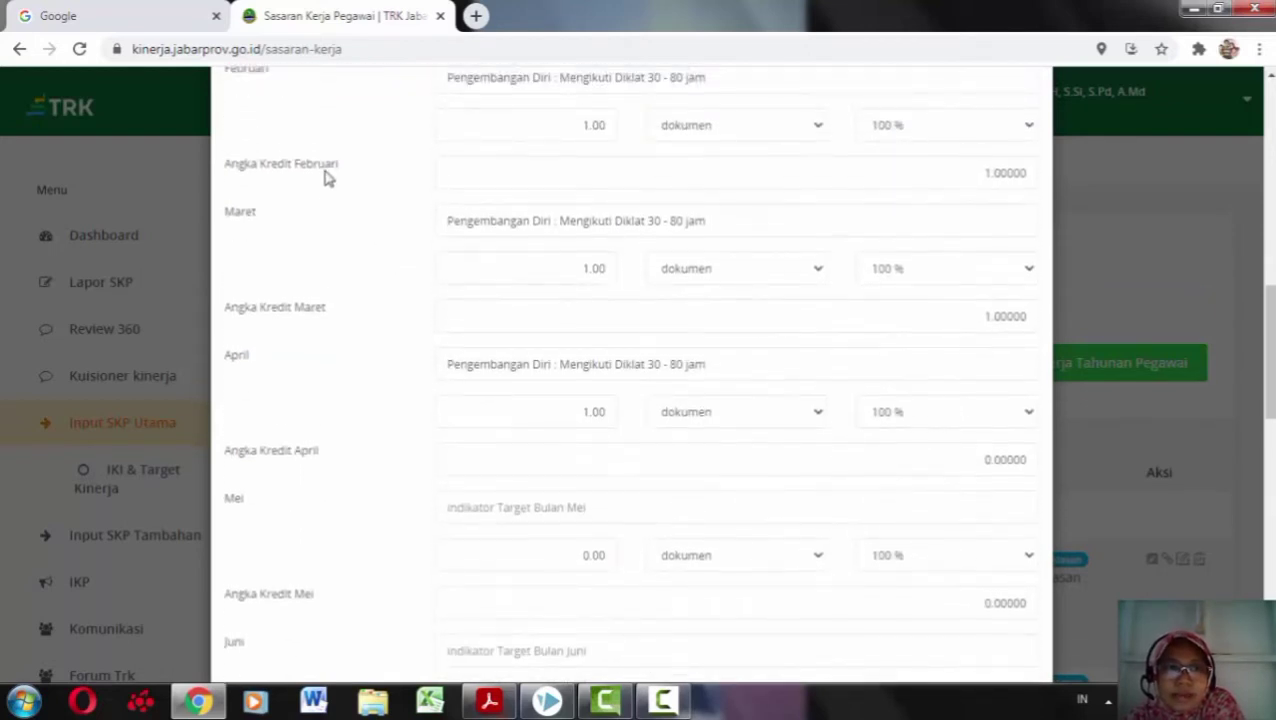
scroll(400, 260, "up", 1)
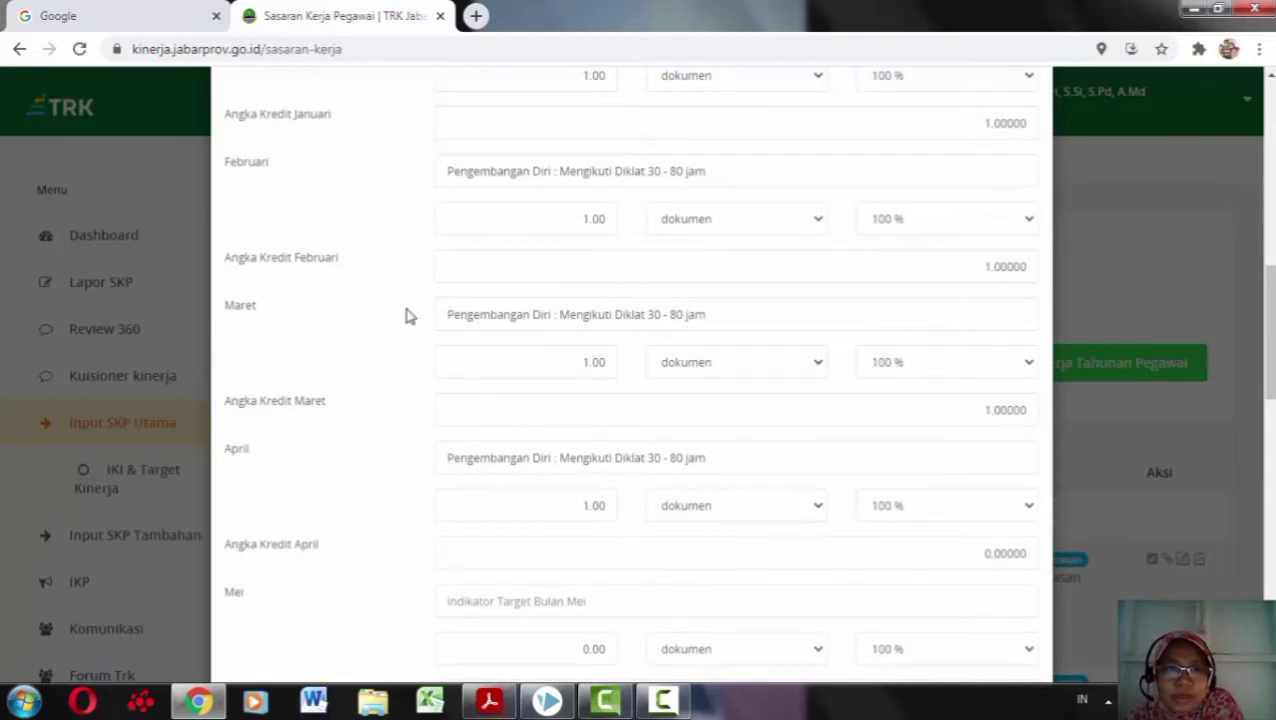
- Set the training target's Angka Kredit April to 1.00000
scroll(404, 322, "down", 2)
scroll(404, 322, "down", 1)
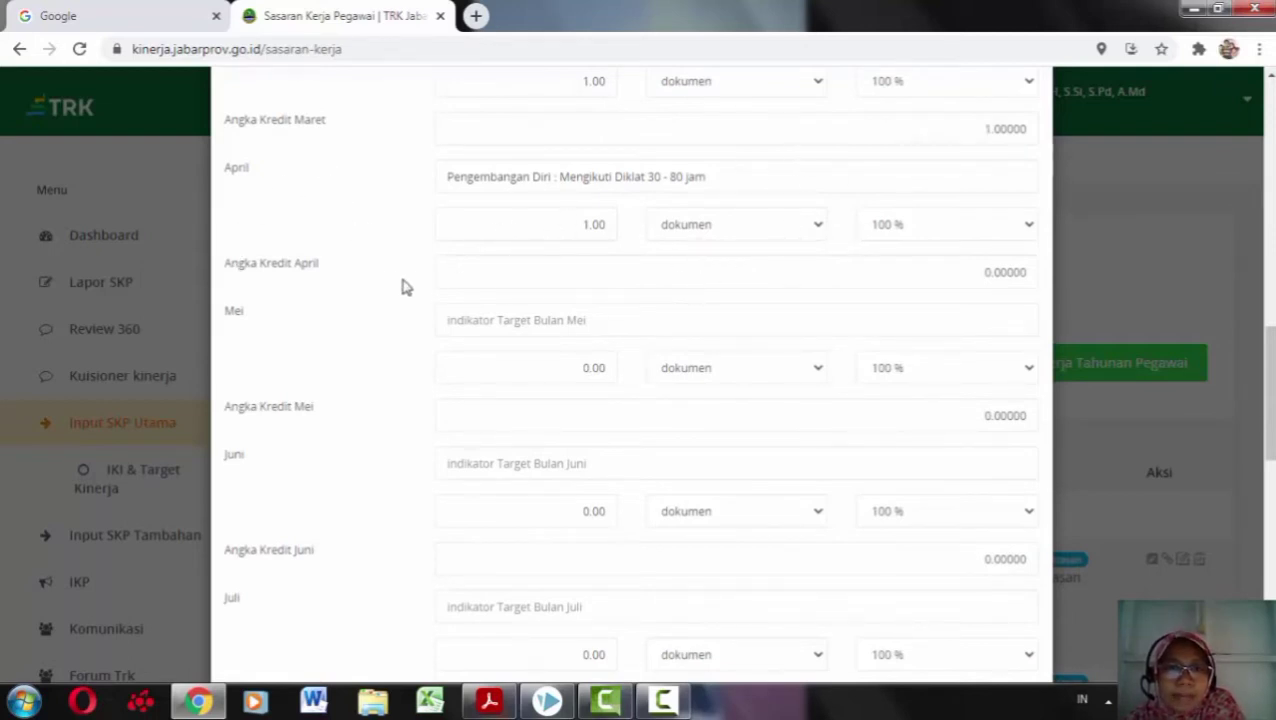
scroll(362, 321, "up", 2)
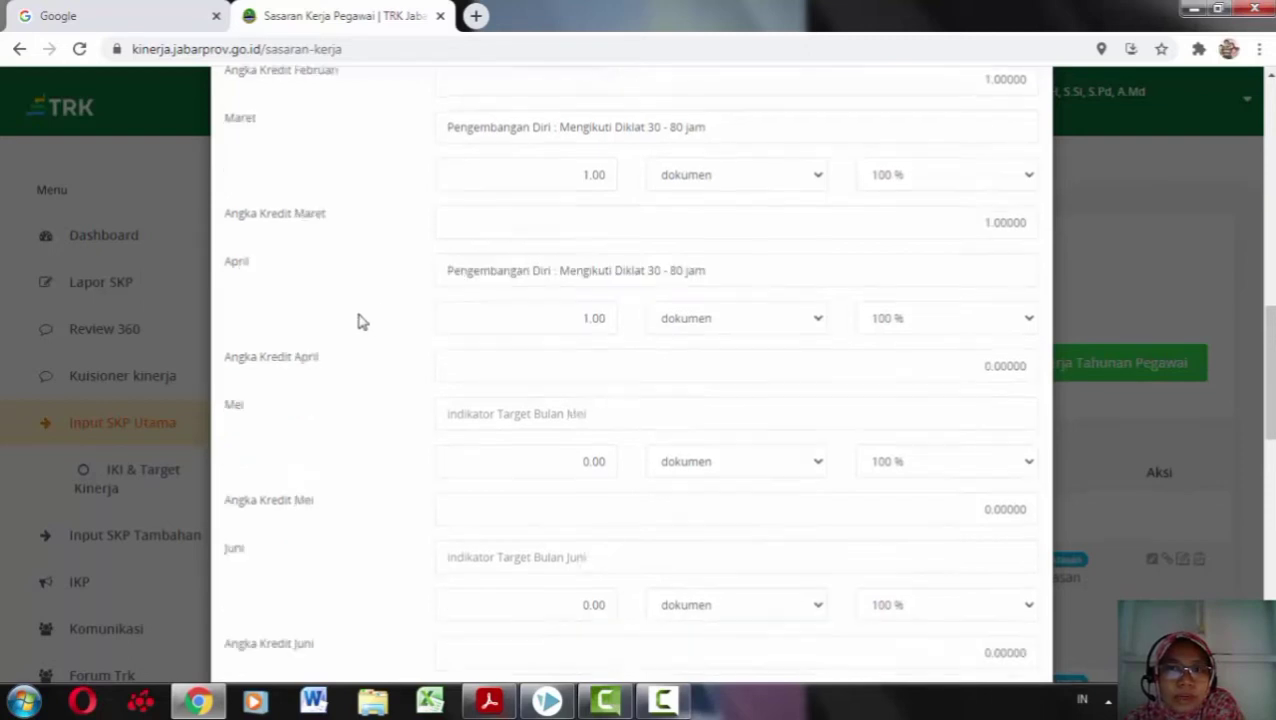
scroll(362, 321, "up", 2)
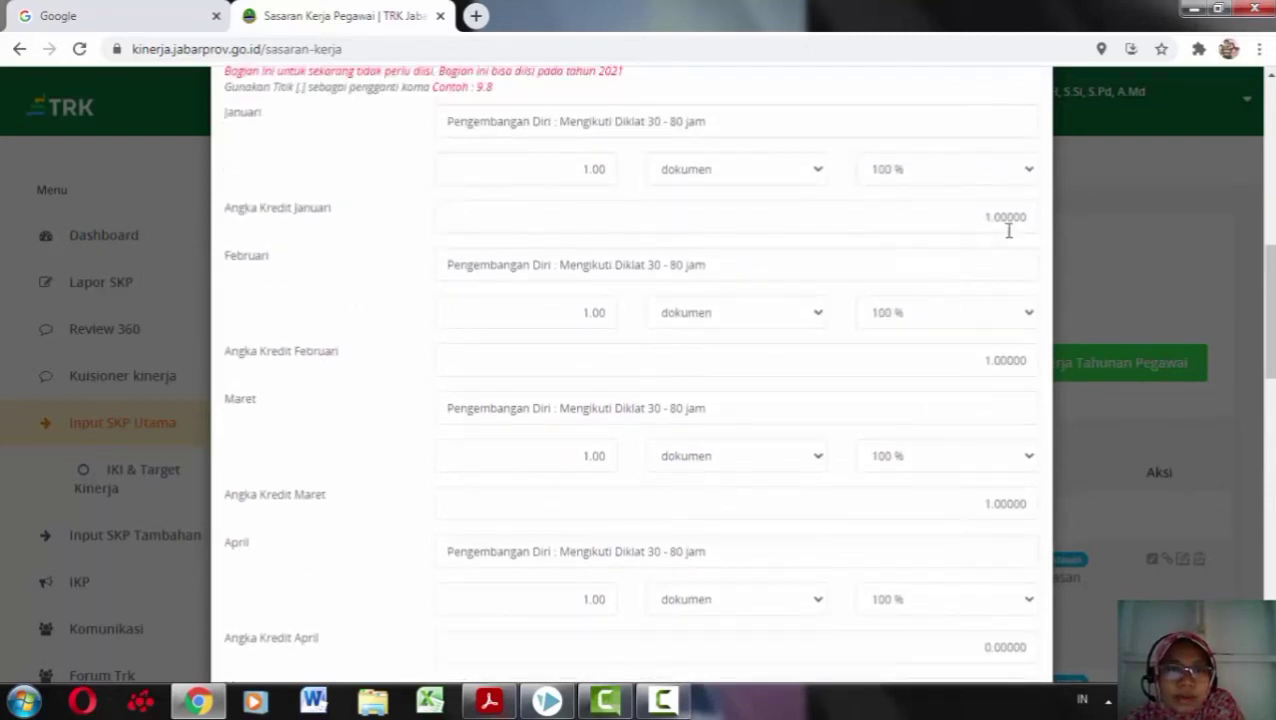
scroll(997, 372, "down", 1)
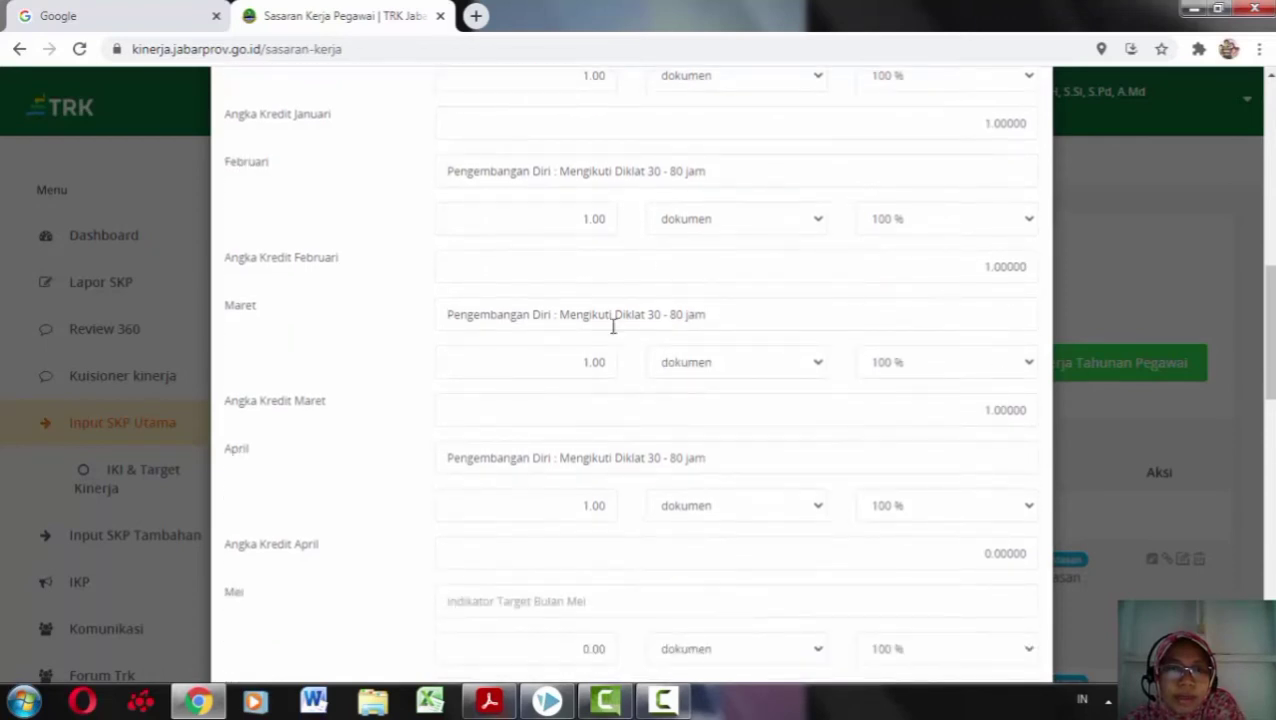
scroll(499, 363, "down", 2)
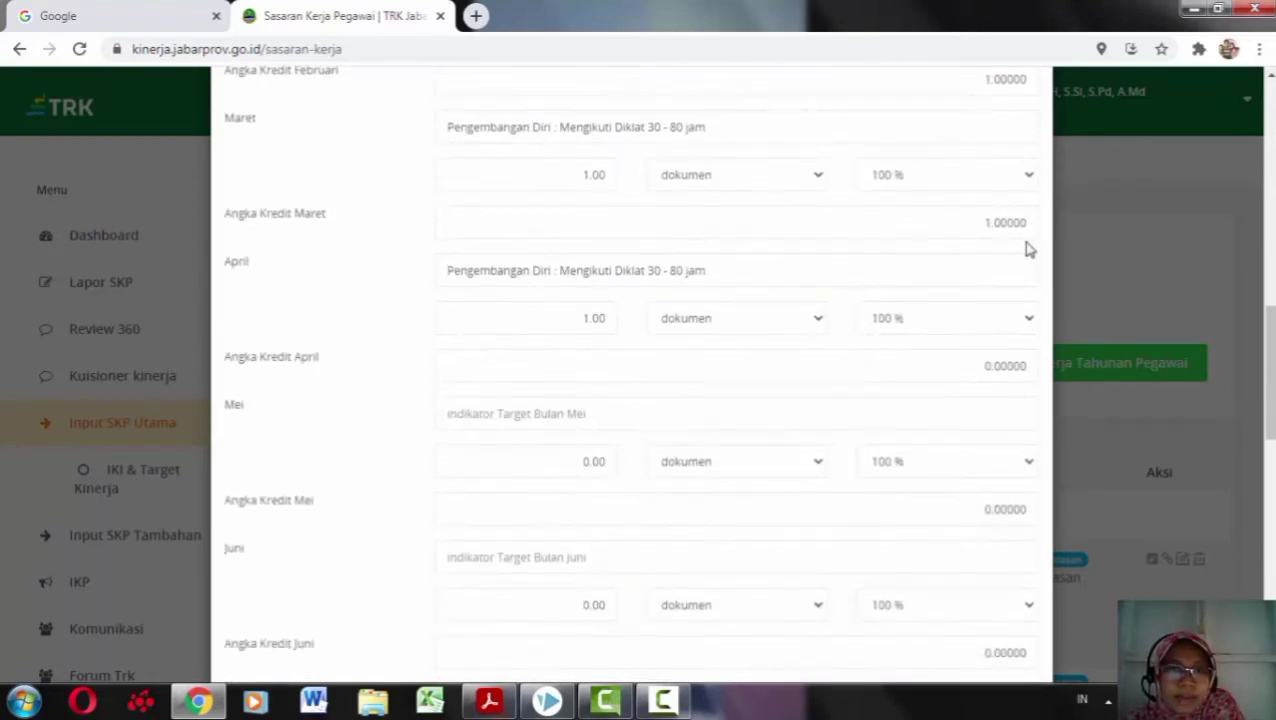
left_click(991, 366)
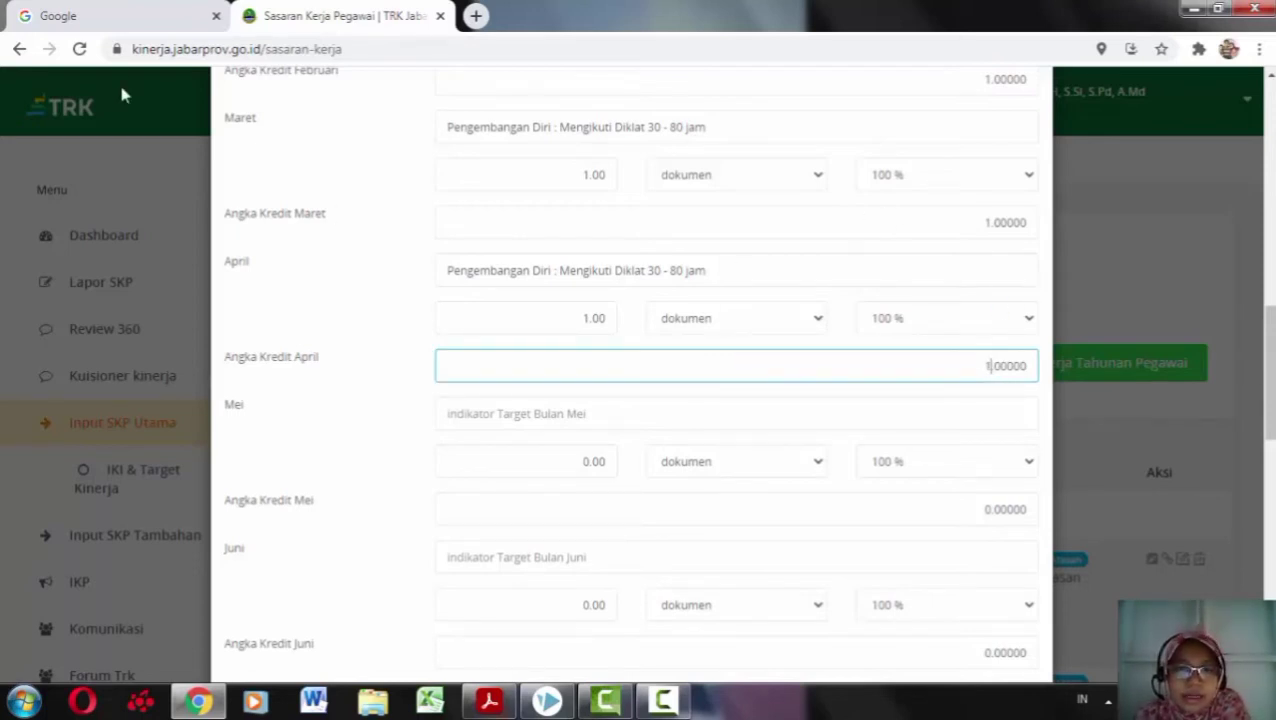
- Check the training target's credit points for the months after April and set Angka Kredit September to 0.00000
scroll(834, 274, "down", 2)
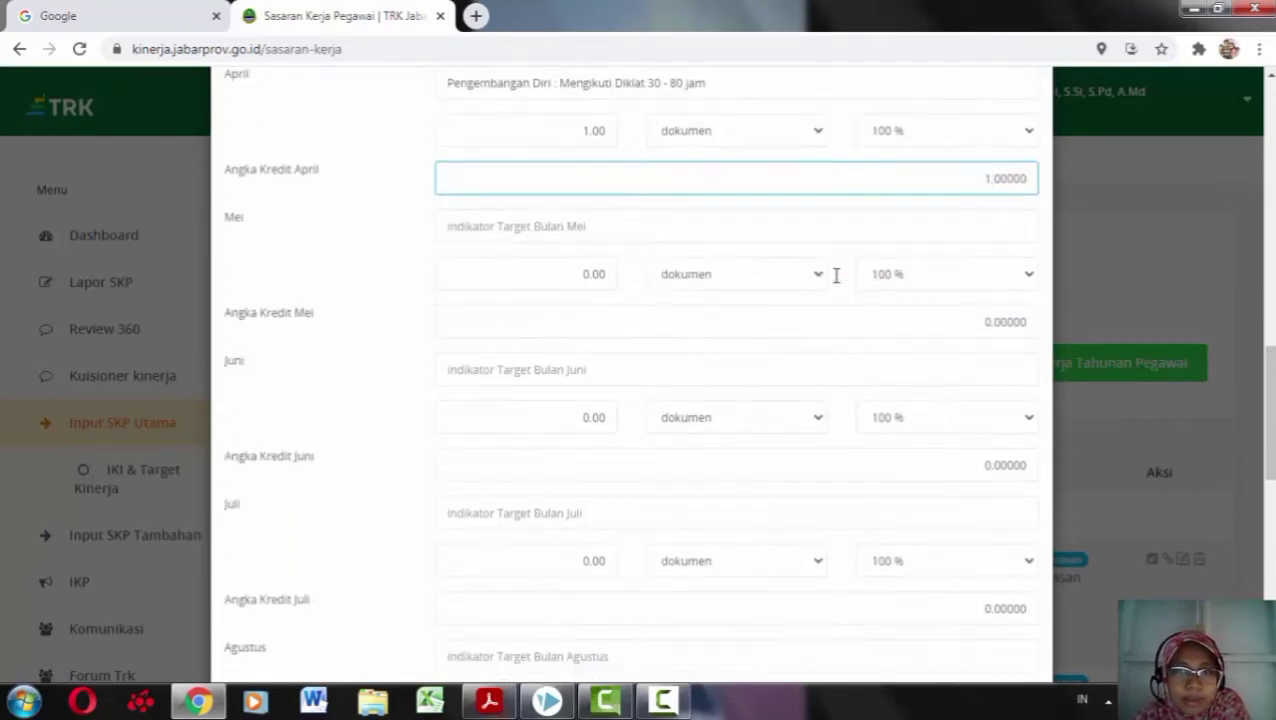
scroll(836, 274, "down", 1)
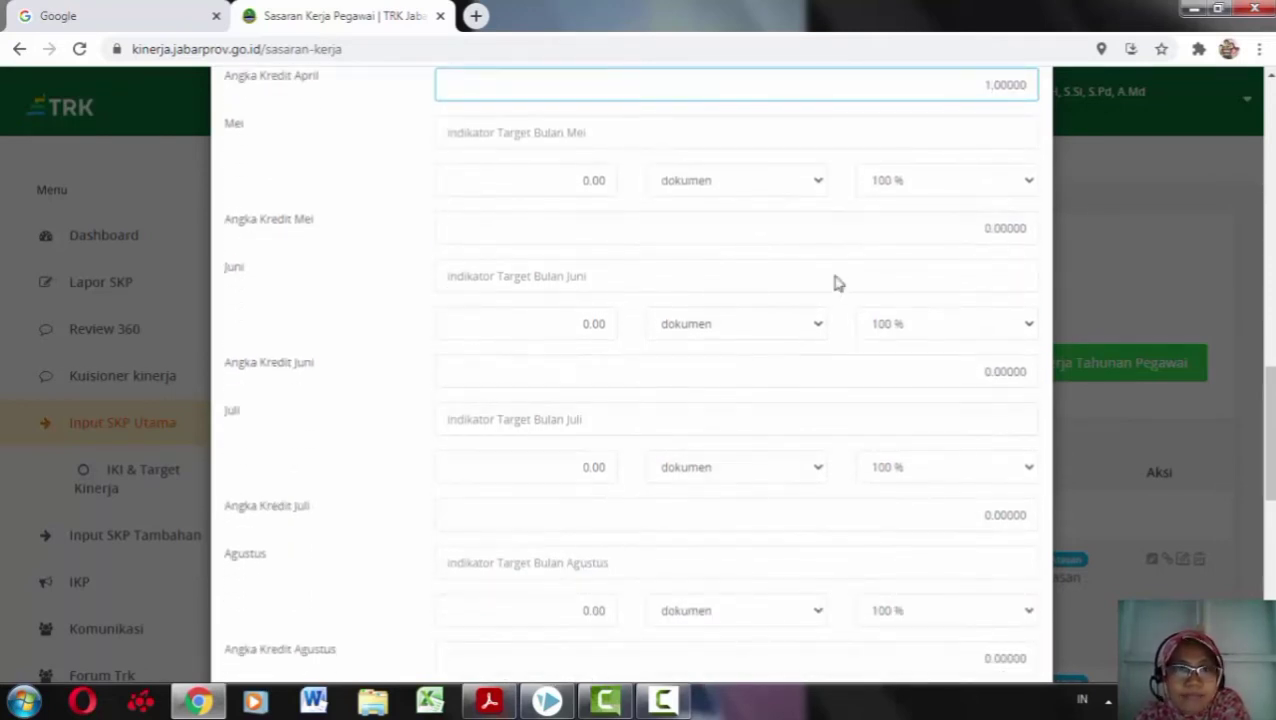
scroll(836, 276, "up", 3)
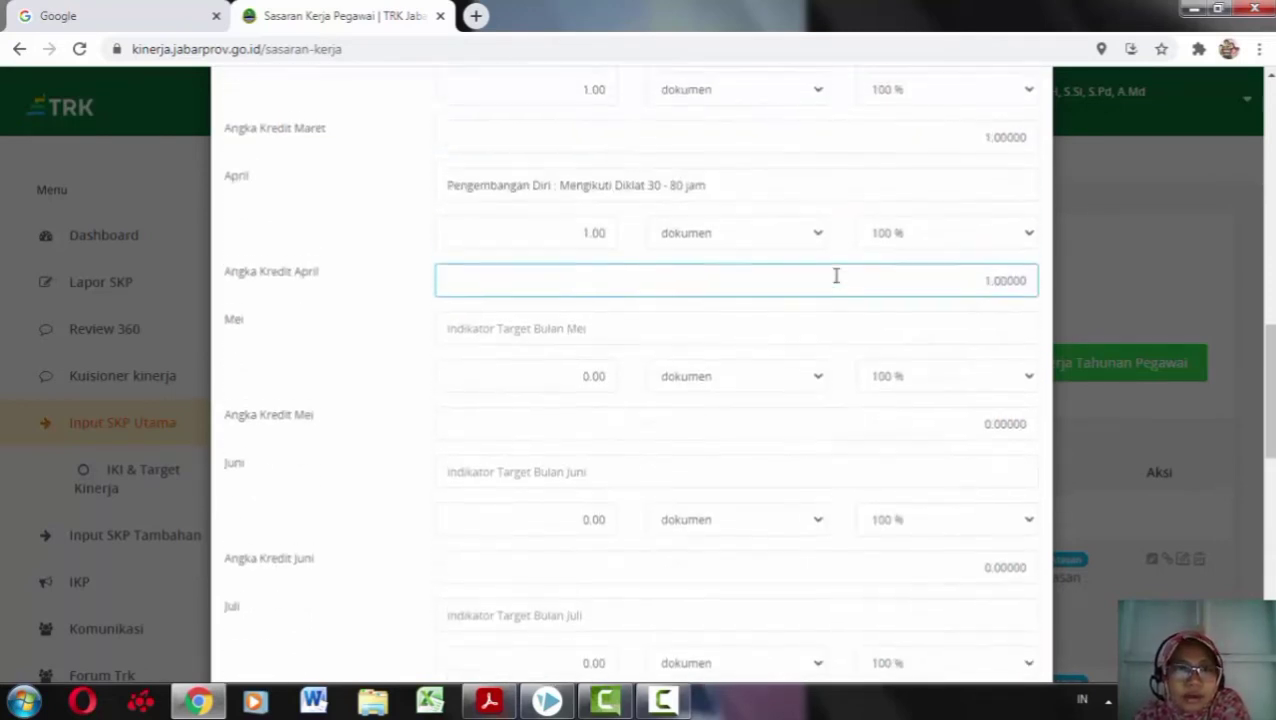
scroll(836, 276, "down", 2)
scroll(836, 276, "down", 2)
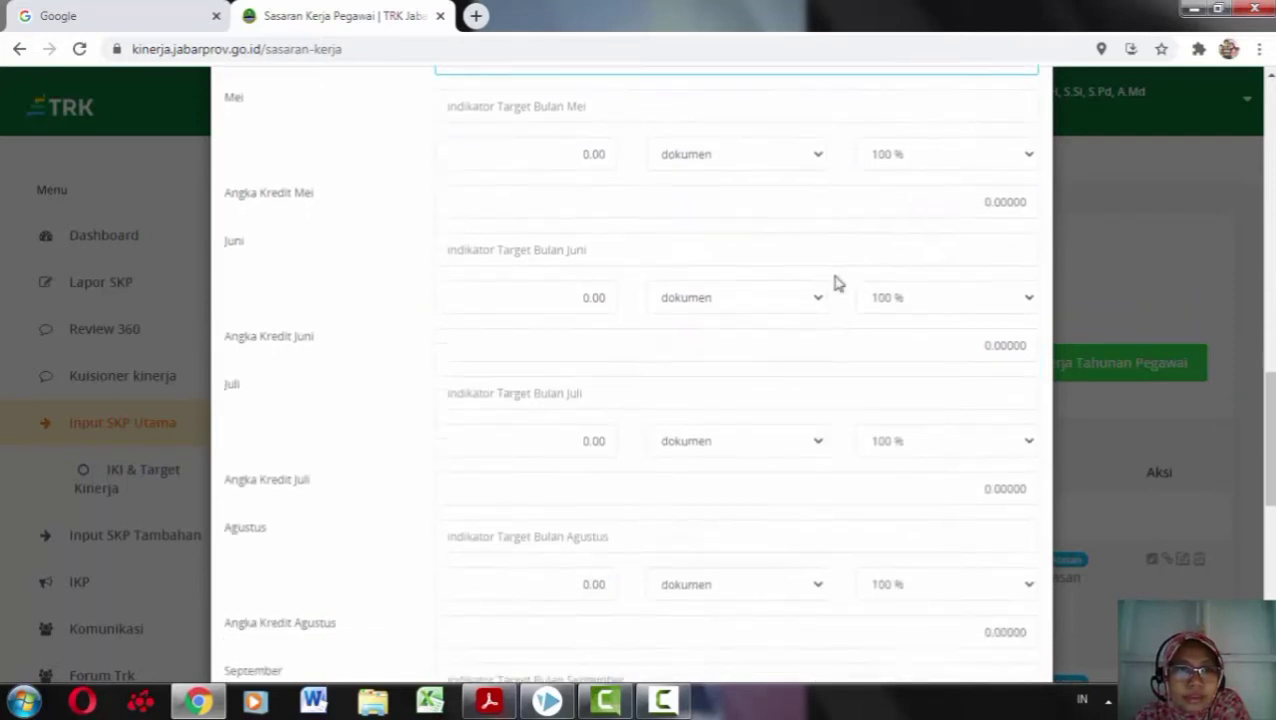
scroll(836, 280, "down", 2)
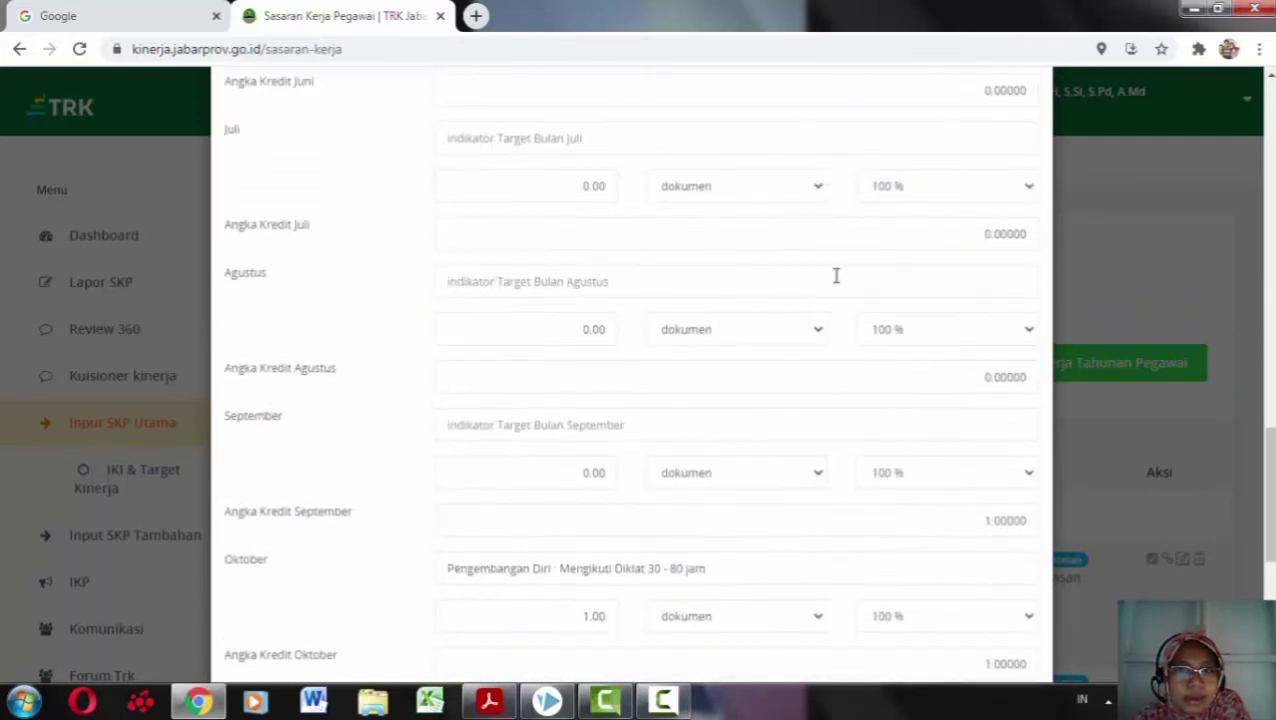
scroll(836, 276, "down", 1)
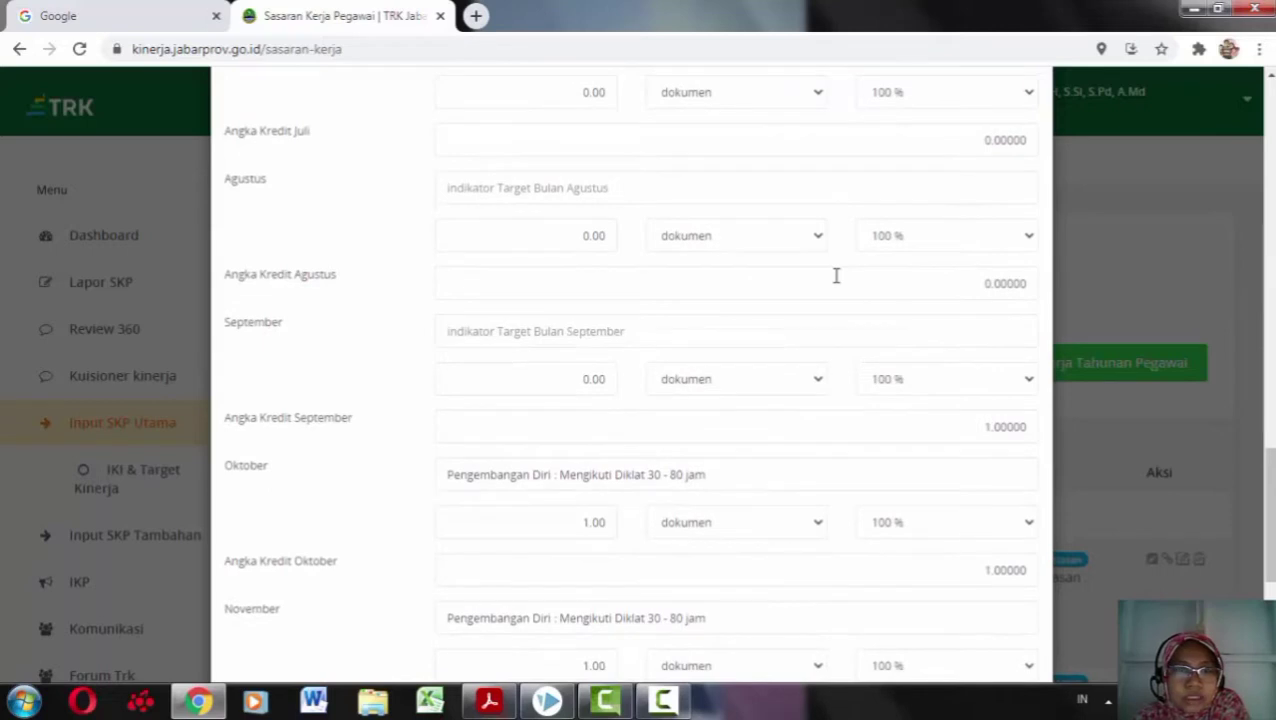
scroll(836, 276, "down", 1)
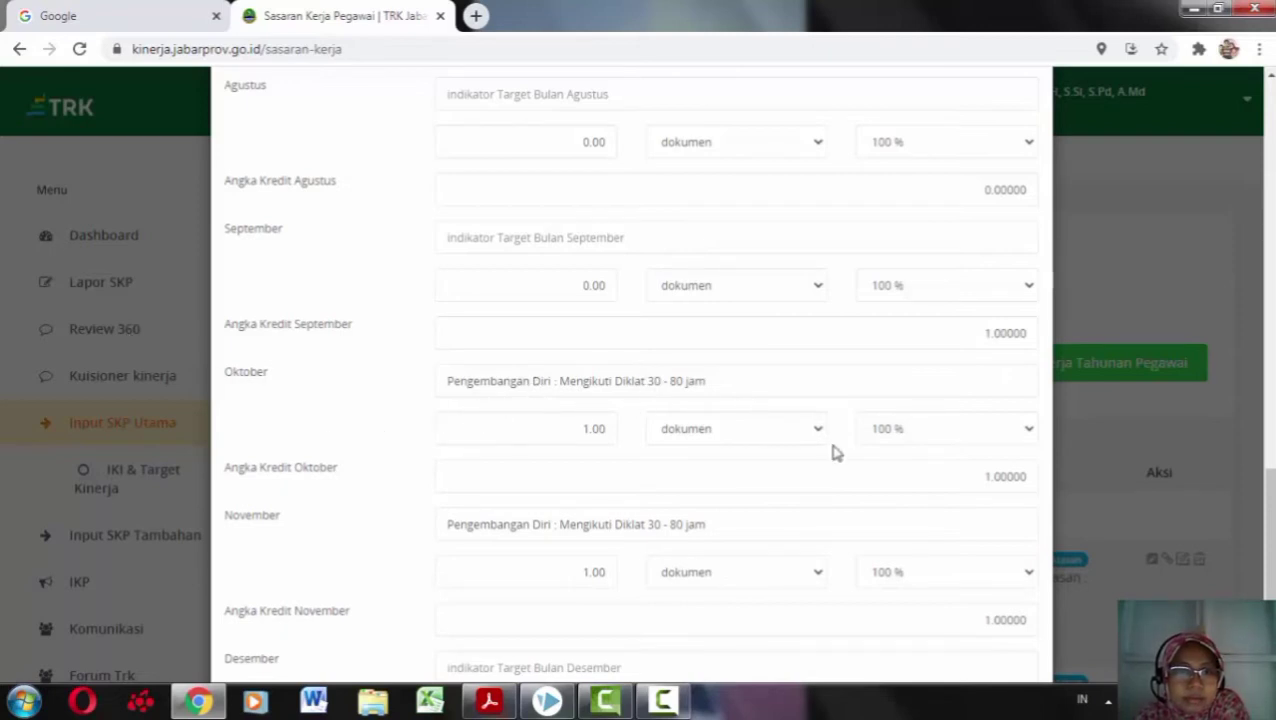
scroll(834, 450, "down", 1)
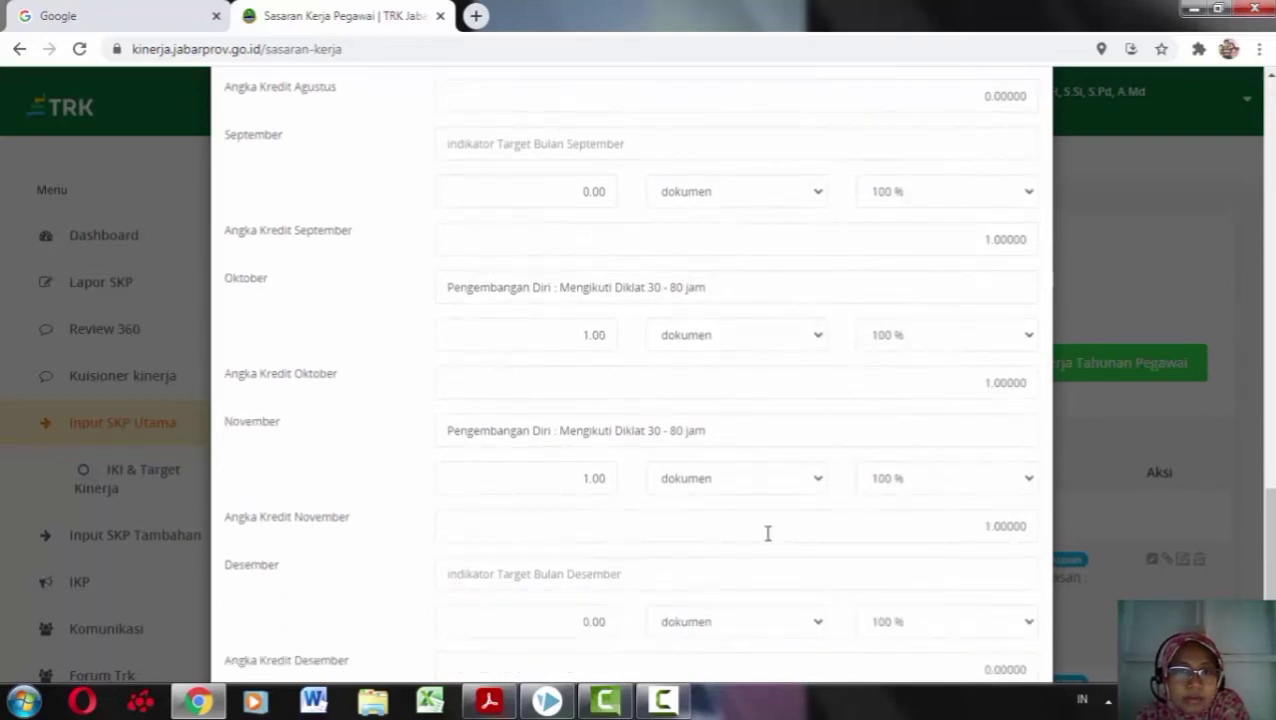
left_click(992, 238)
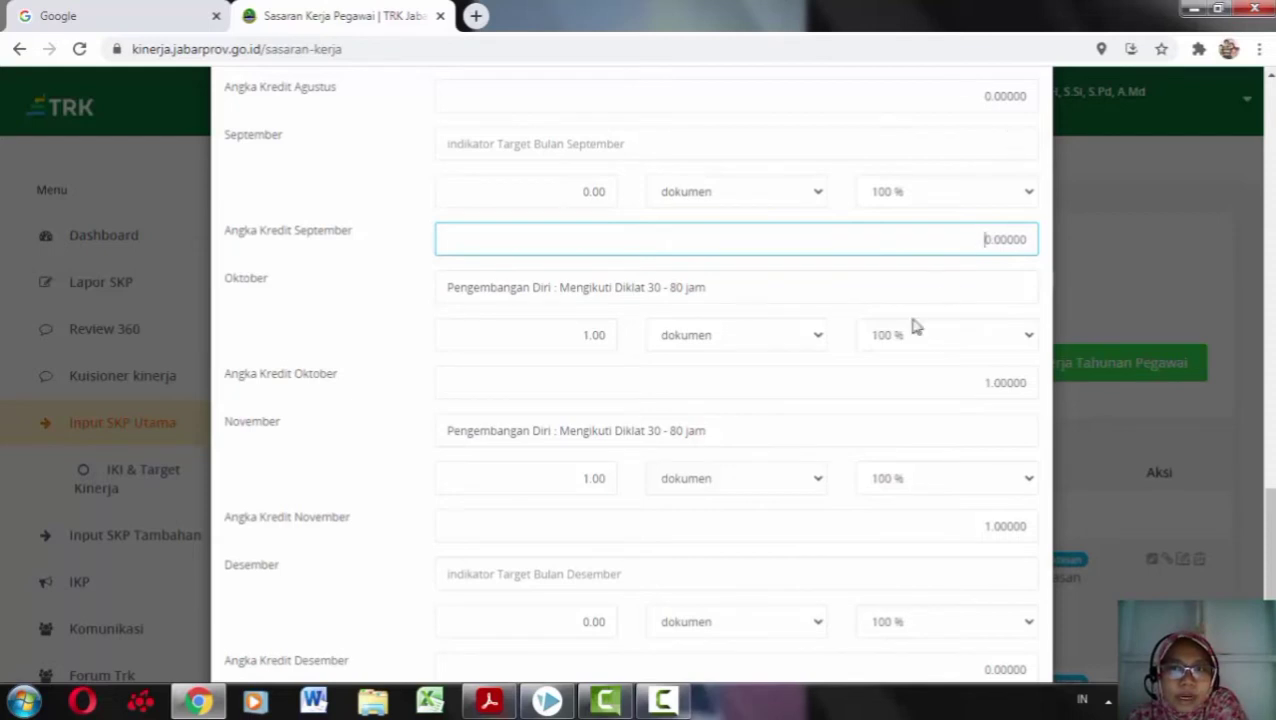
- Check the Oktober to Desember entries of the training target and try to save it
scroll(595, 271, "down", 1)
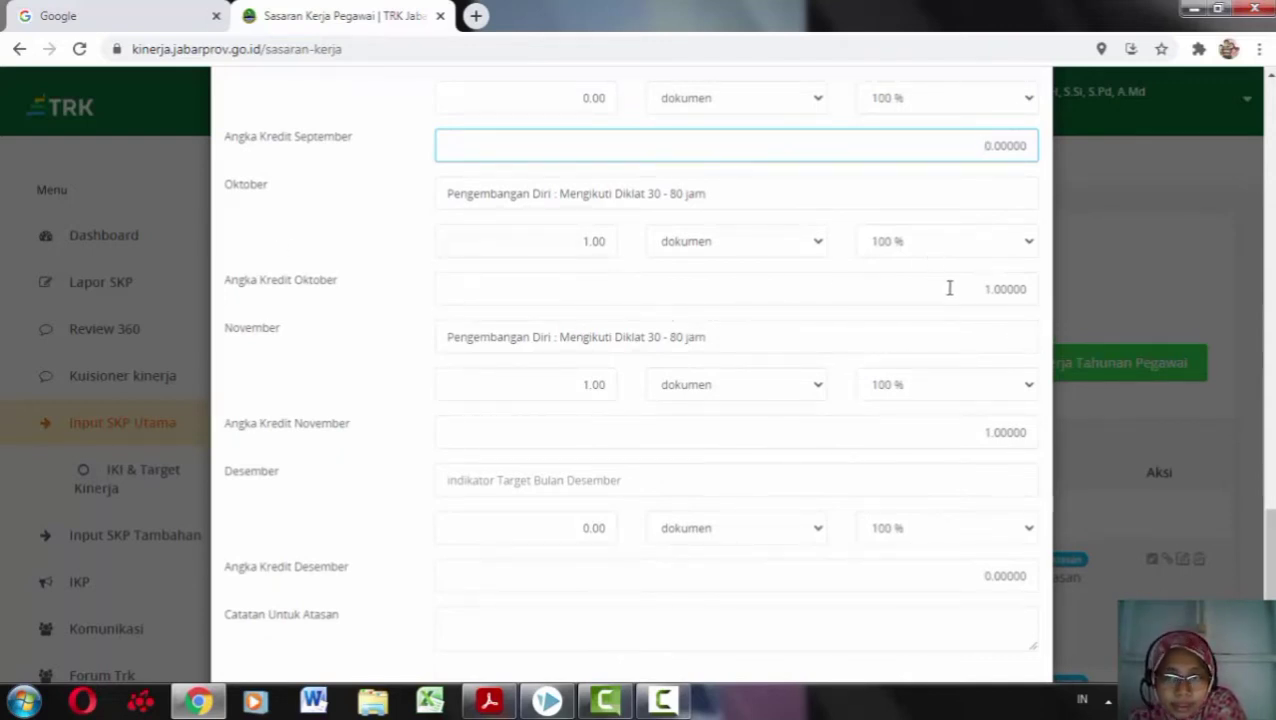
scroll(846, 351, "down", 1)
scroll(846, 351, "down", 2)
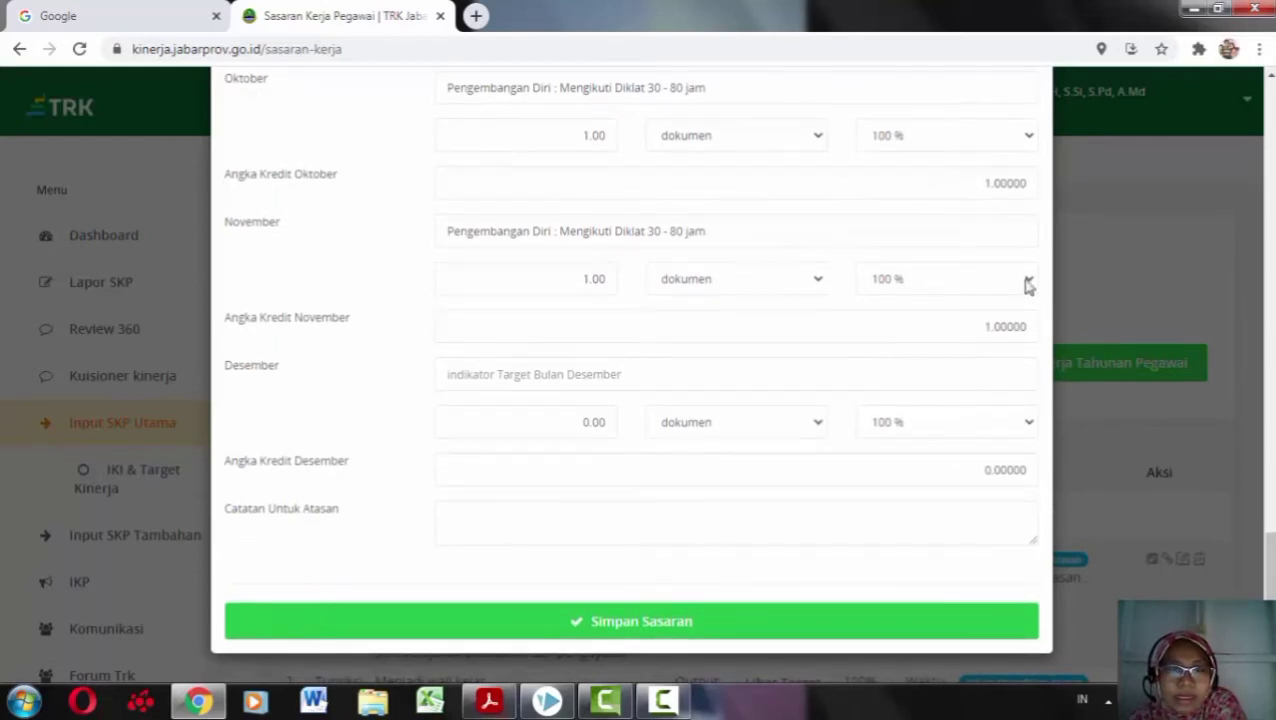
left_click(616, 627)
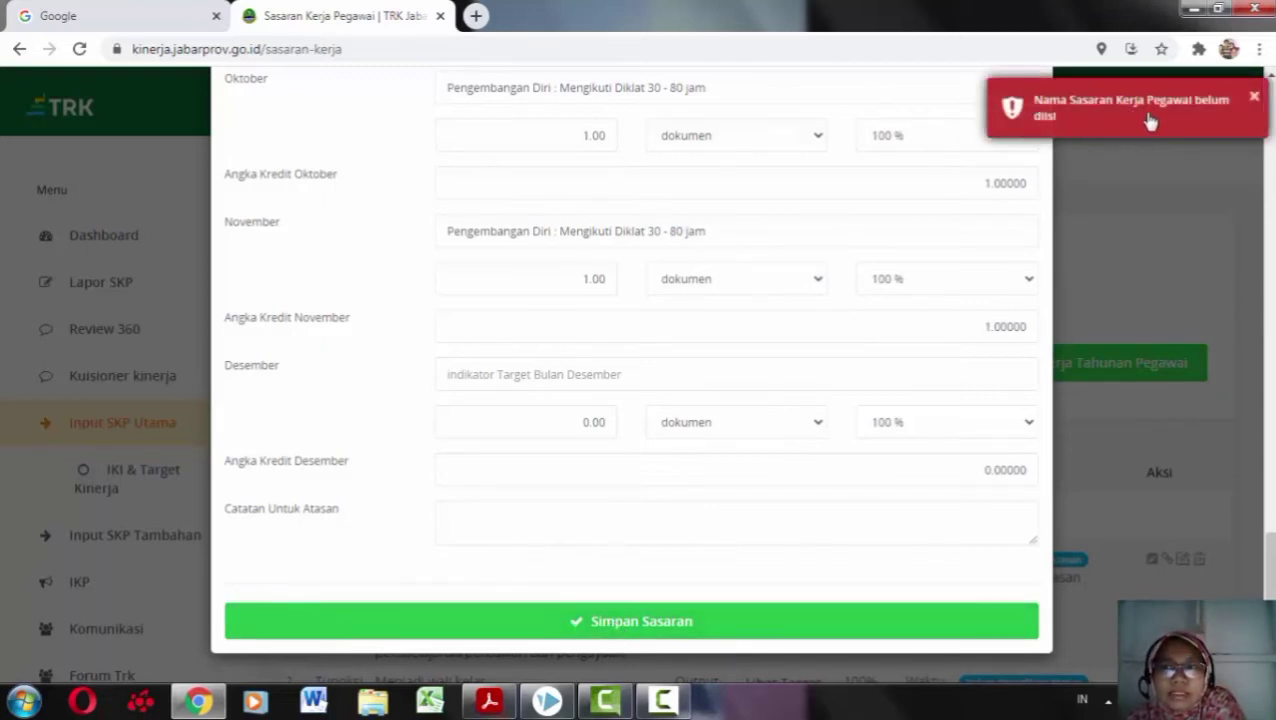
- Enter "Pengembangan Diri : Mengikuti Diklat 30 - 80 jam" as the Sasaran Kerja Pegawai description and save the target
scroll(855, 295, "up", 15)
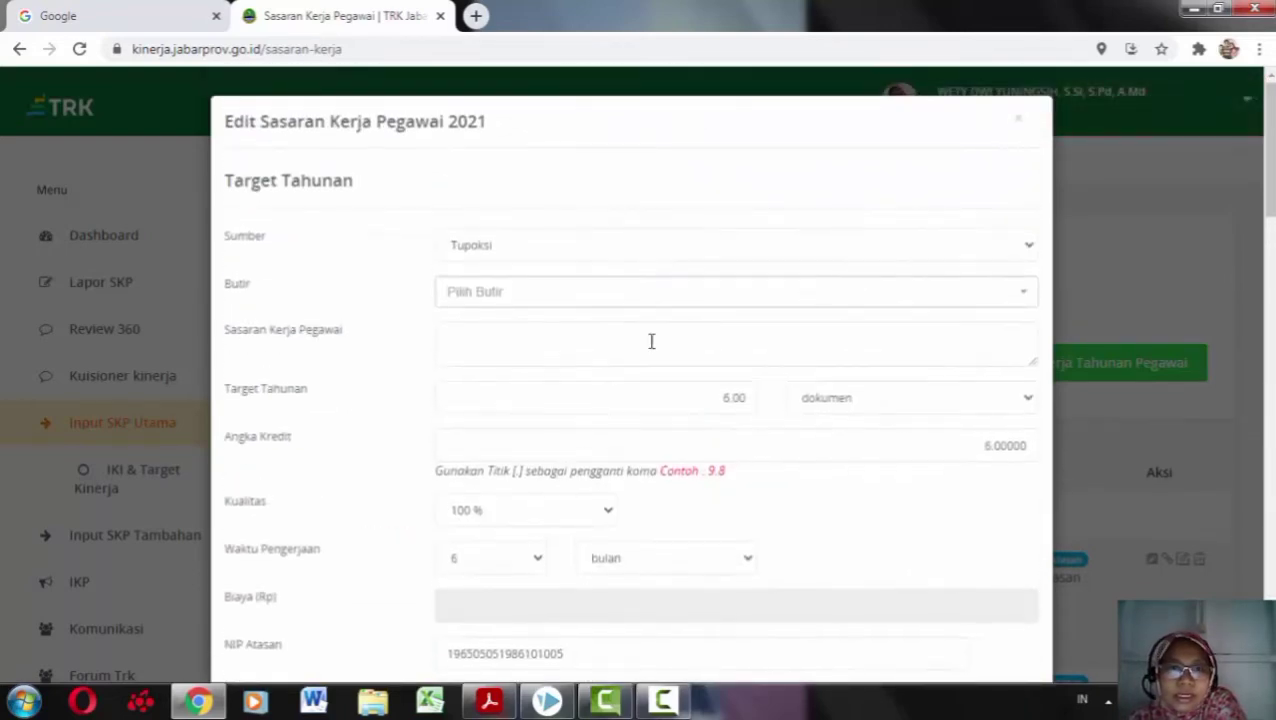
left_click(477, 335)
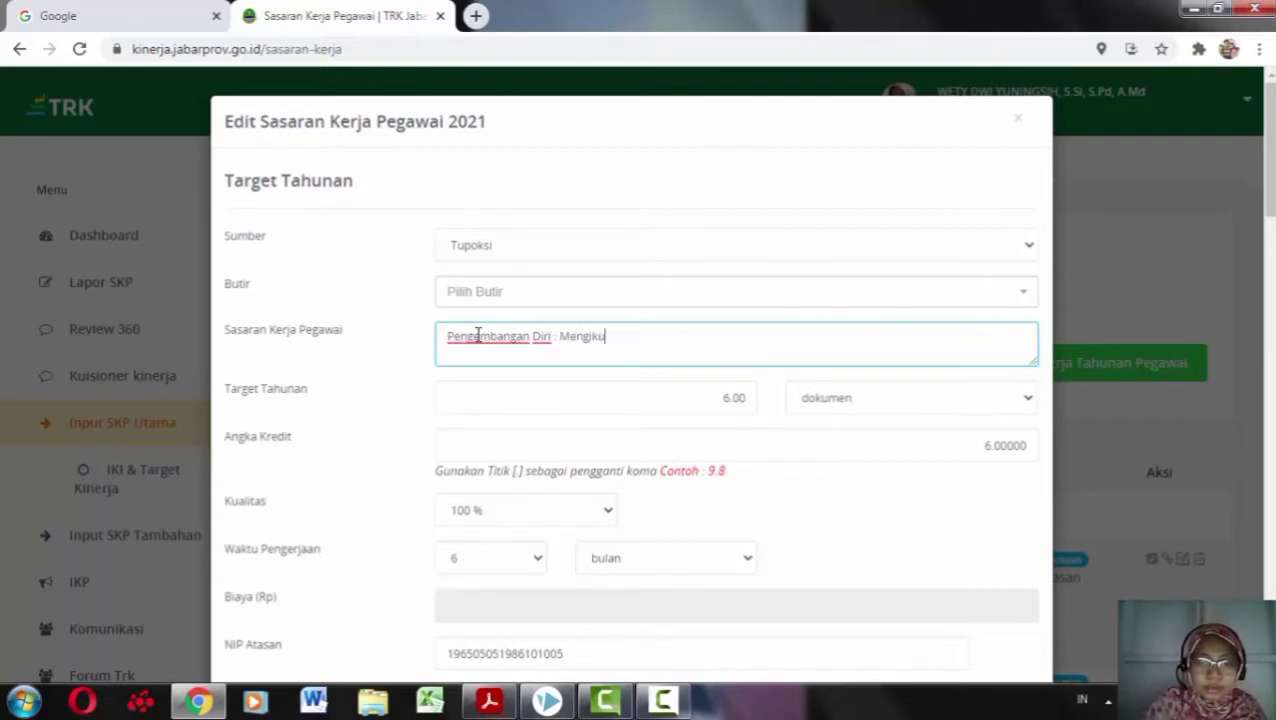
type("ti Diklat 30 - 80 jam")
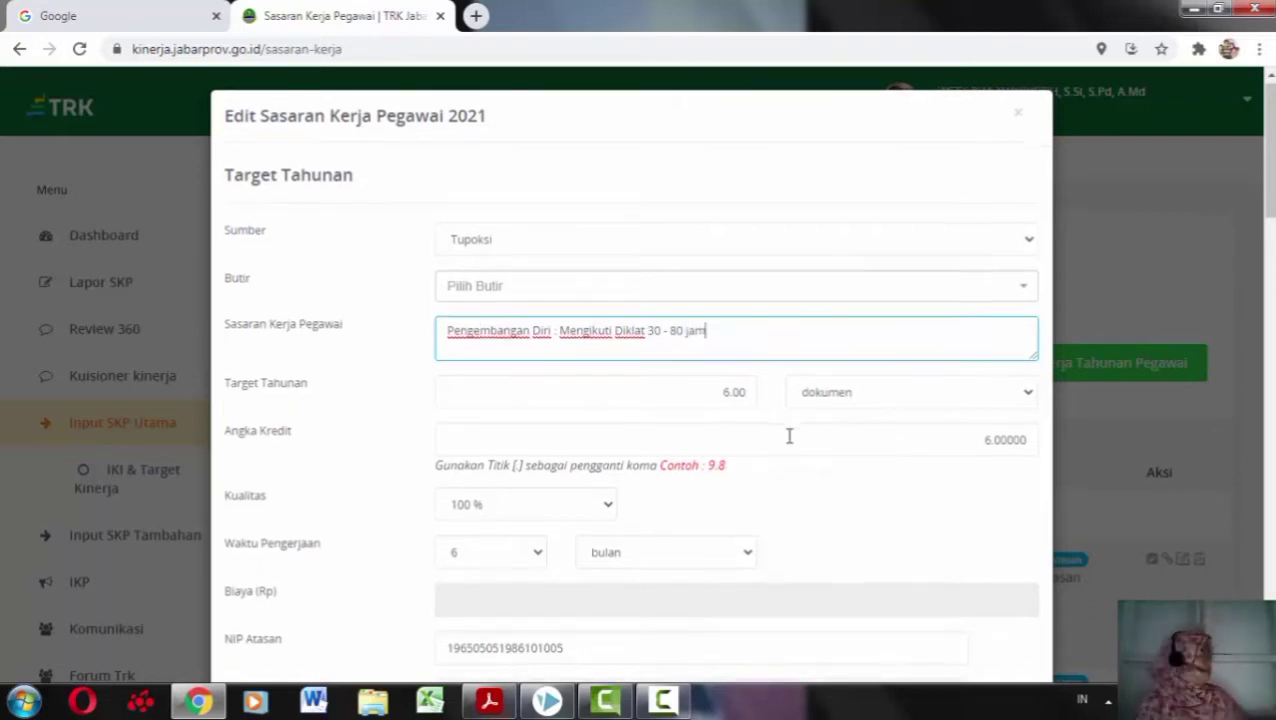
scroll(789, 436, "down", 4)
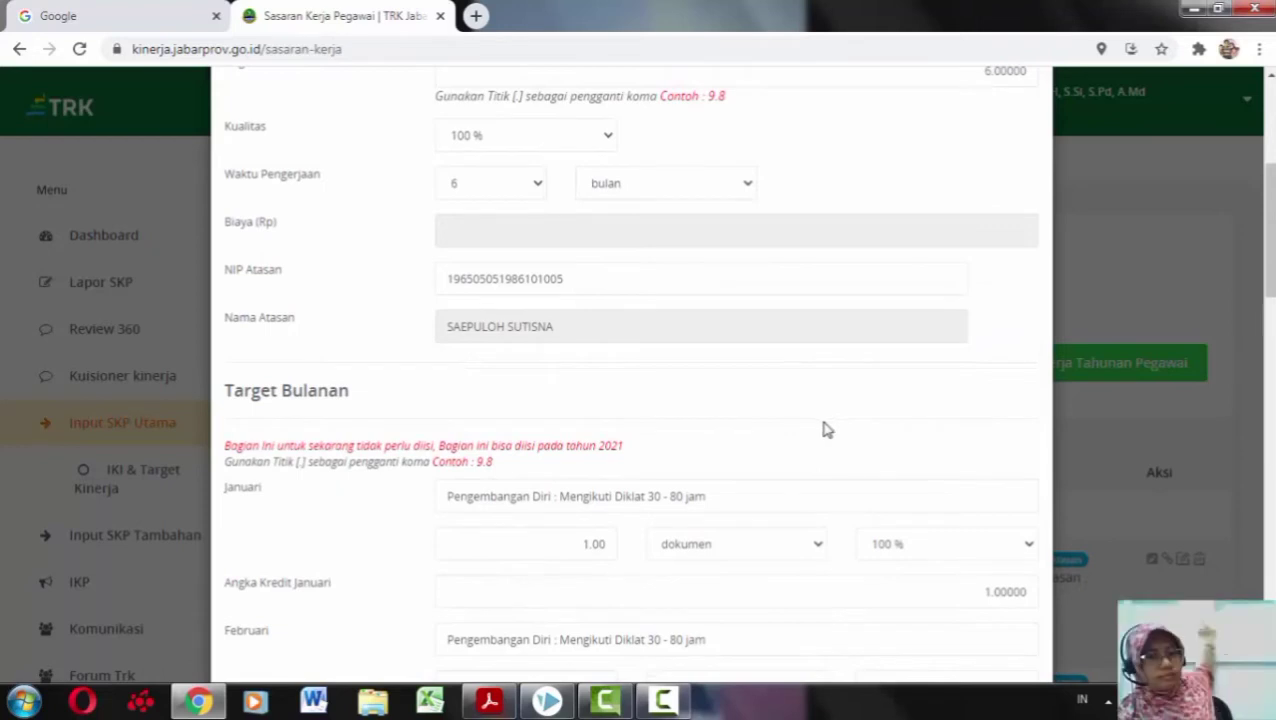
scroll(815, 416, "down", 18)
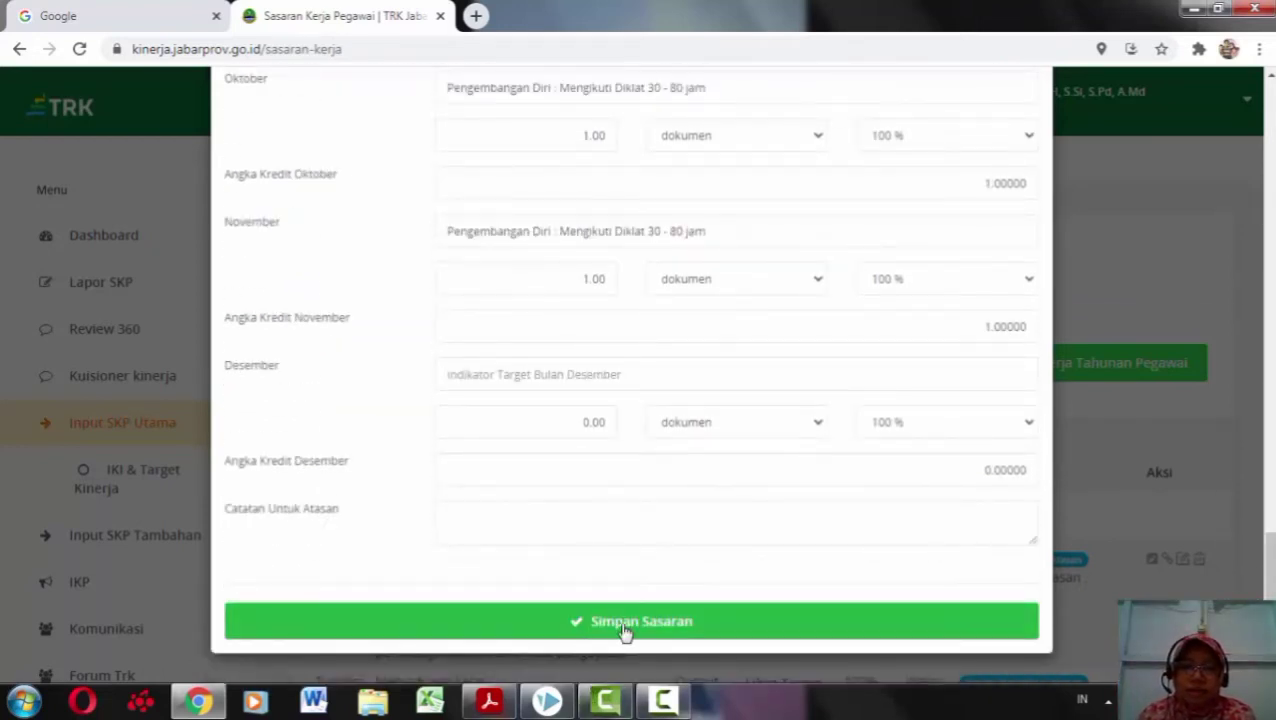
left_click(624, 624)
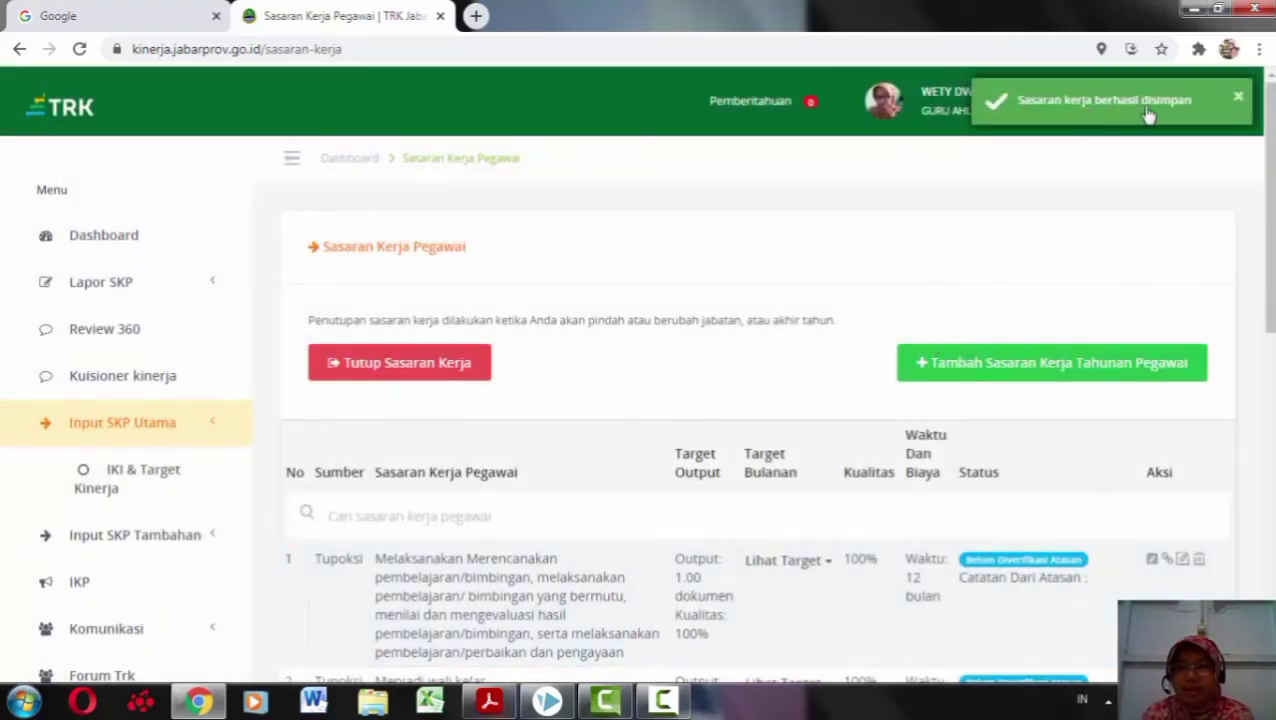
- Open the "Publikasi Ilmiah : Pembuatan PTK" target for editing and check its annual values and the start of its monthly targets
scroll(805, 362, "down", 5)
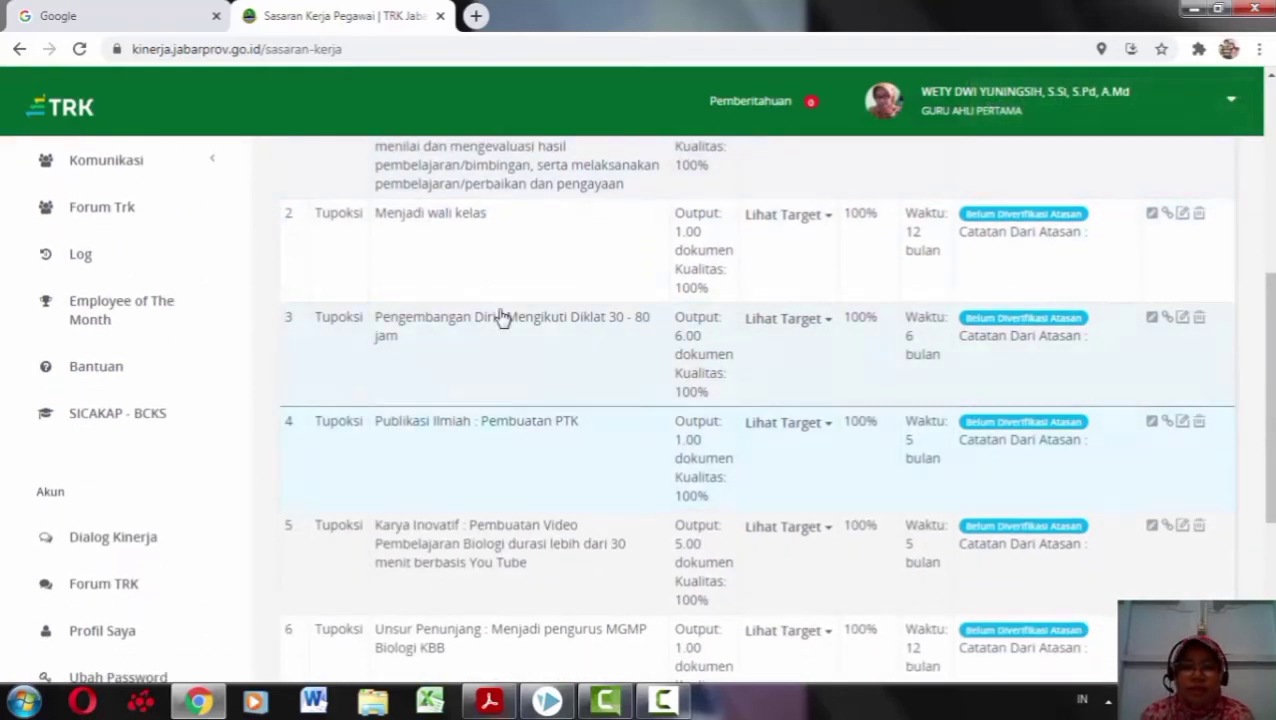
scroll(440, 313, "down", 2)
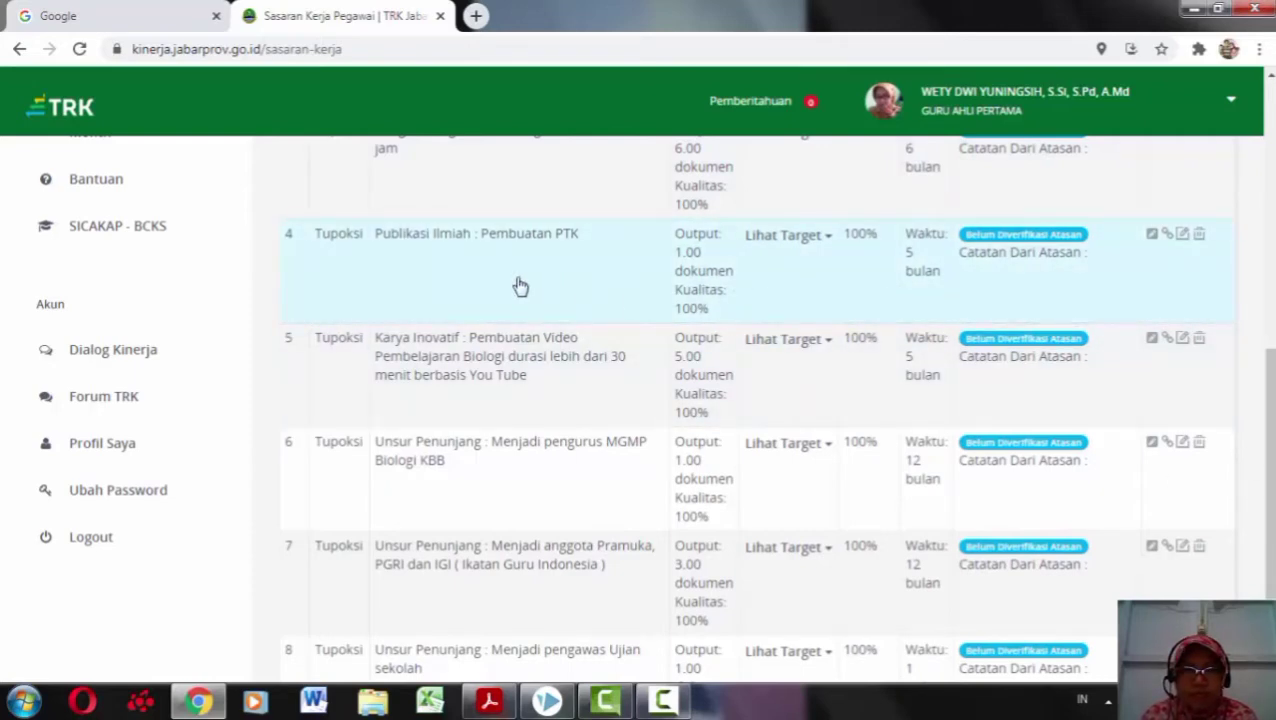
left_click(1182, 240)
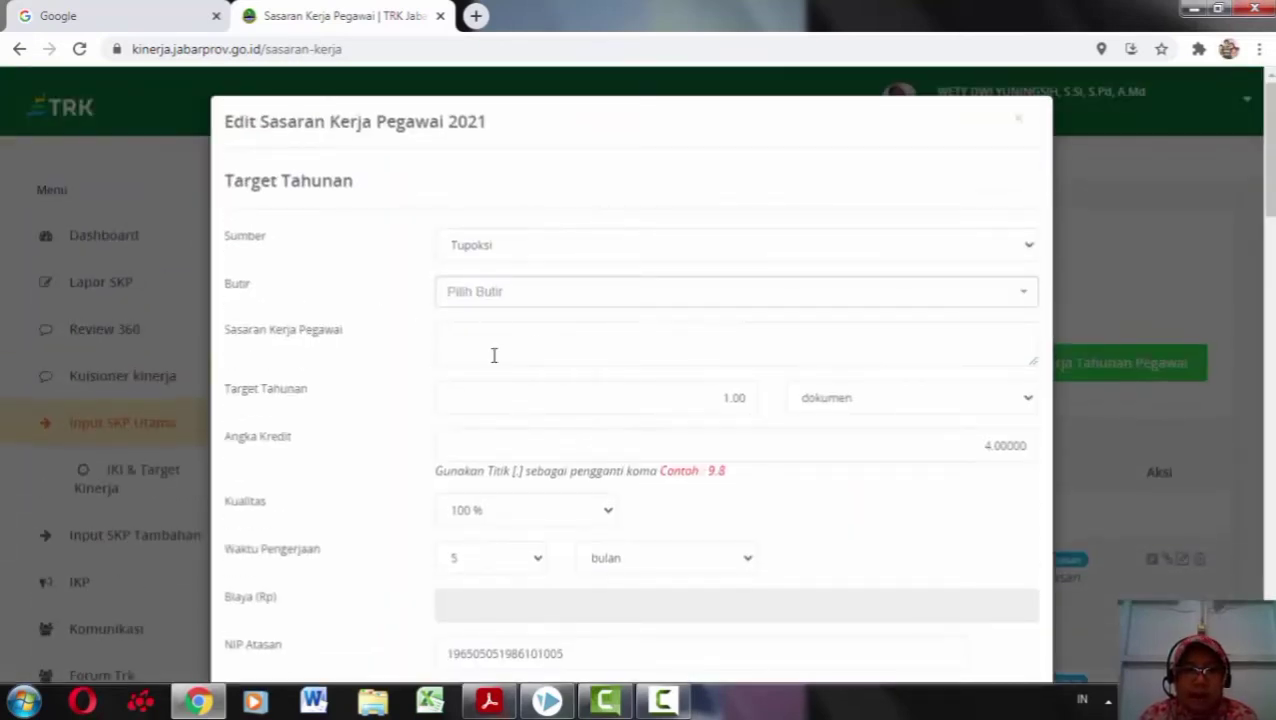
scroll(555, 363, "down", 3)
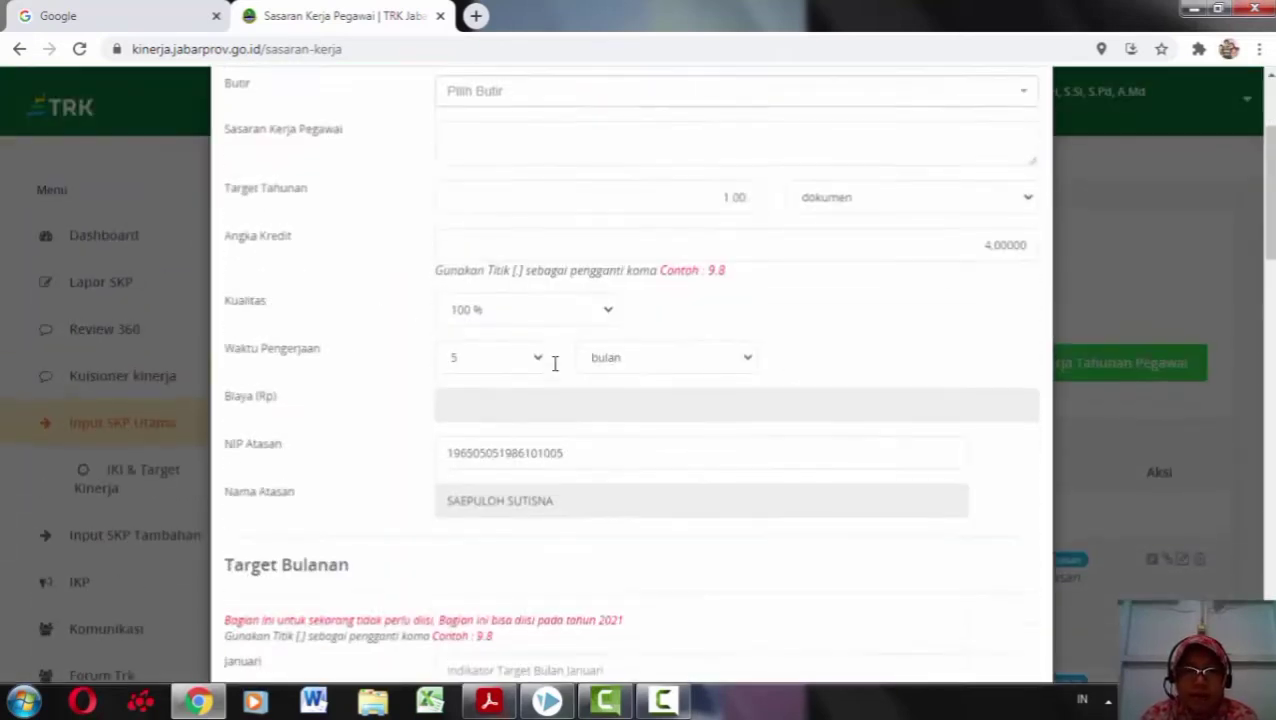
scroll(638, 290, "down", 4)
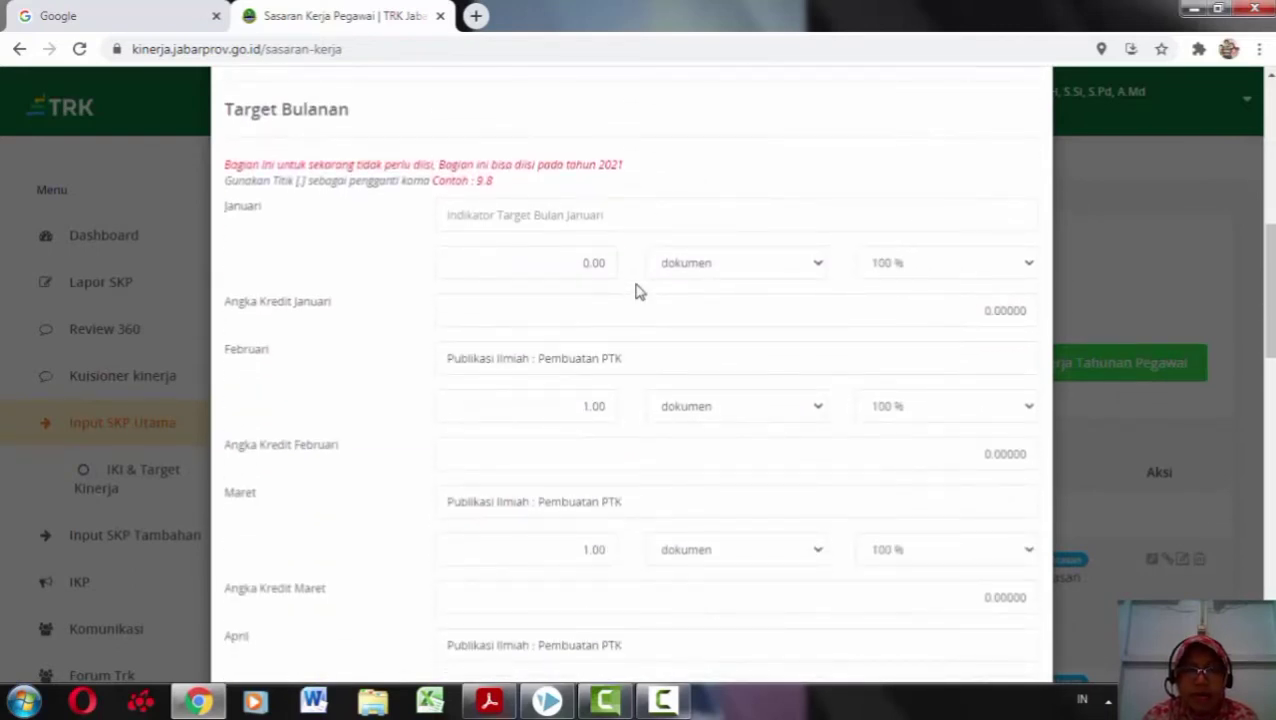
scroll(638, 290, "down", 1)
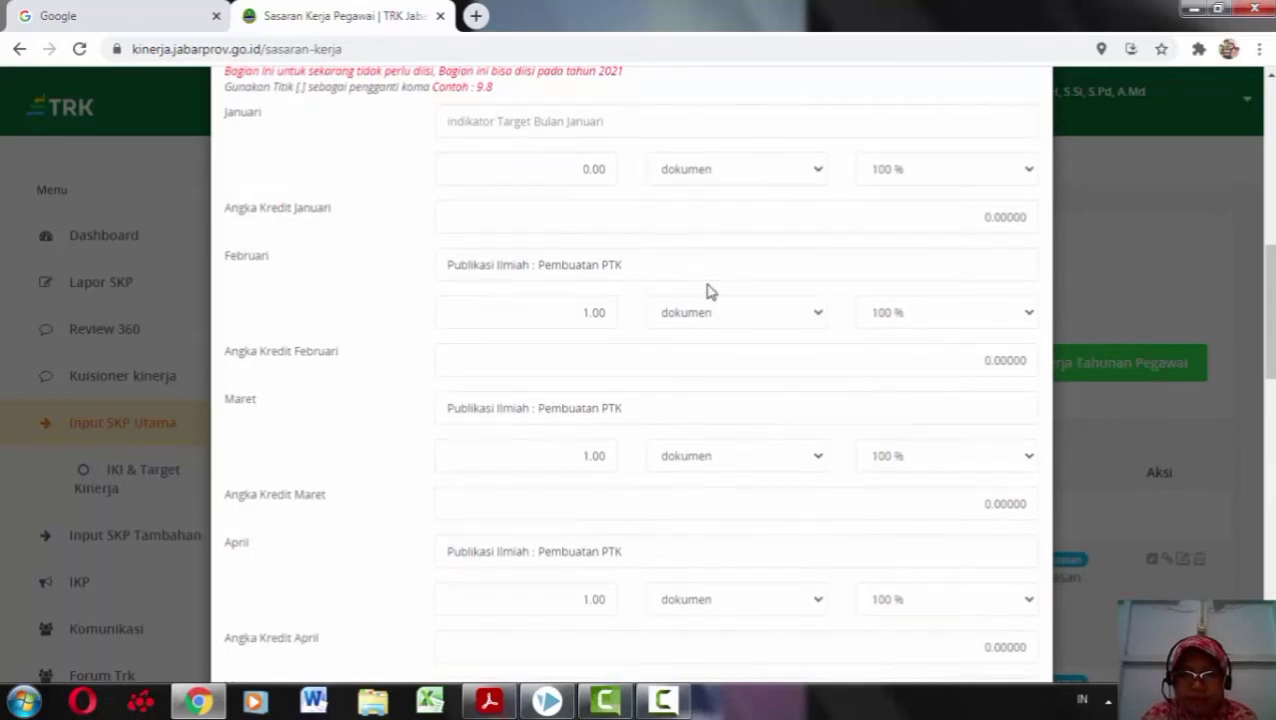
- Examine the PTK target's monthly output and Angka Kredit entries from Februari to Desember and close its edit form
scroll(706, 290, "down", 2)
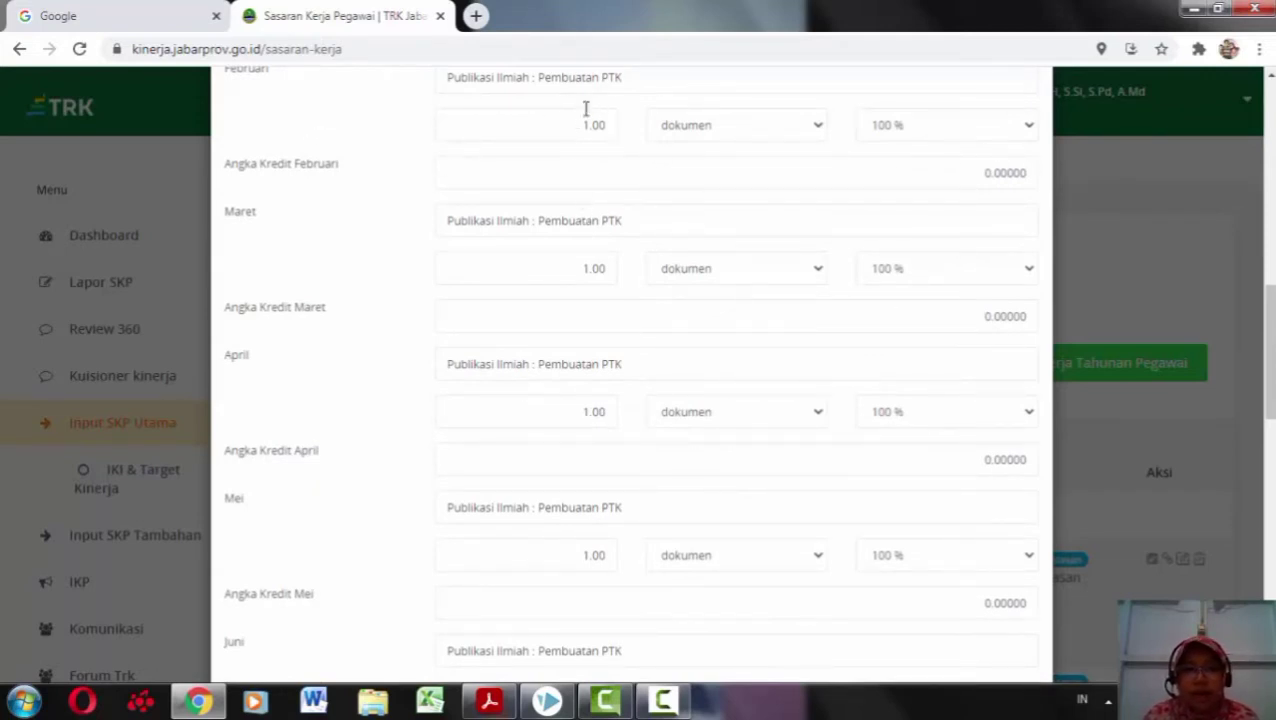
scroll(600, 140, "down", 1)
scroll(641, 125, "up", 2)
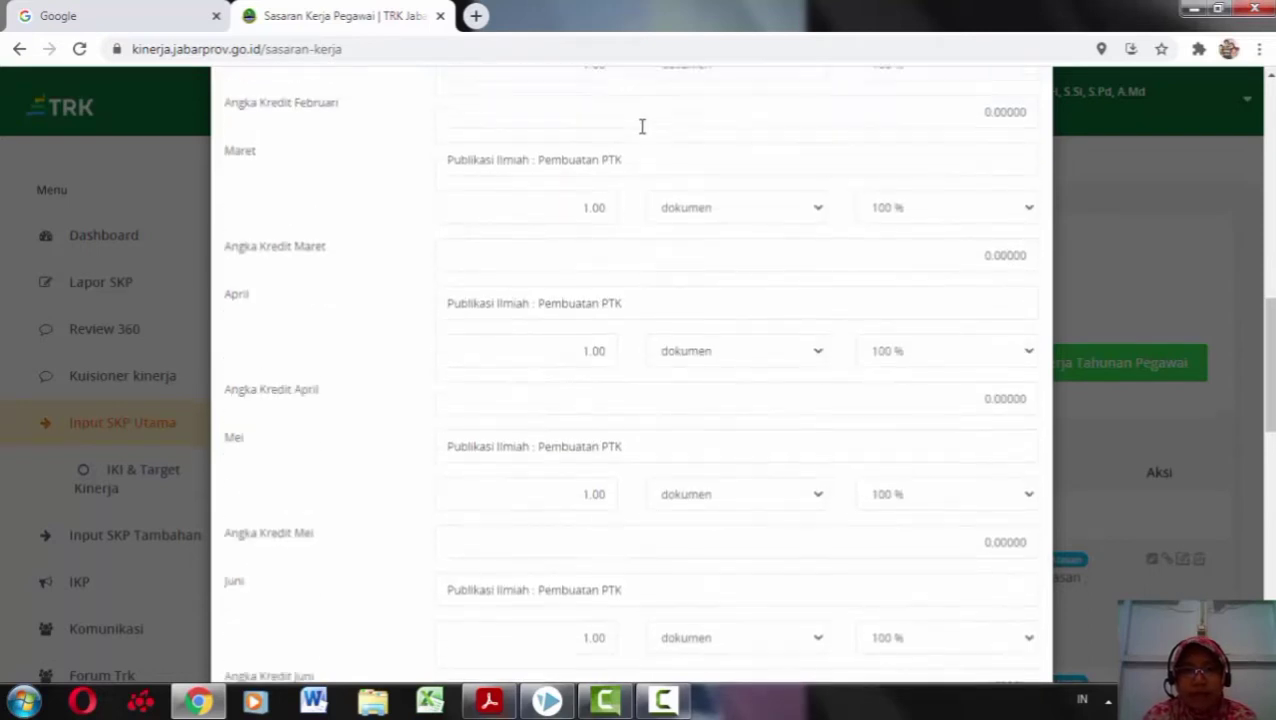
scroll(643, 134, "down", 3)
scroll(641, 134, "down", 1)
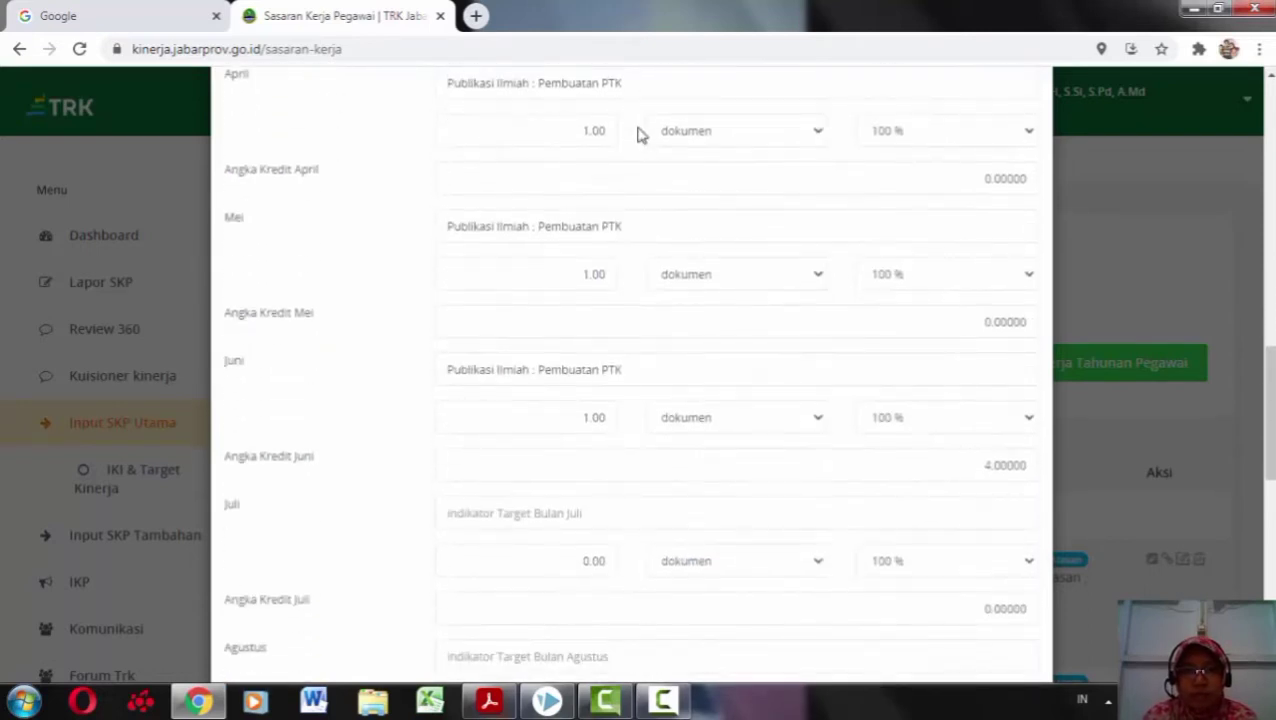
scroll(641, 134, "down", 1)
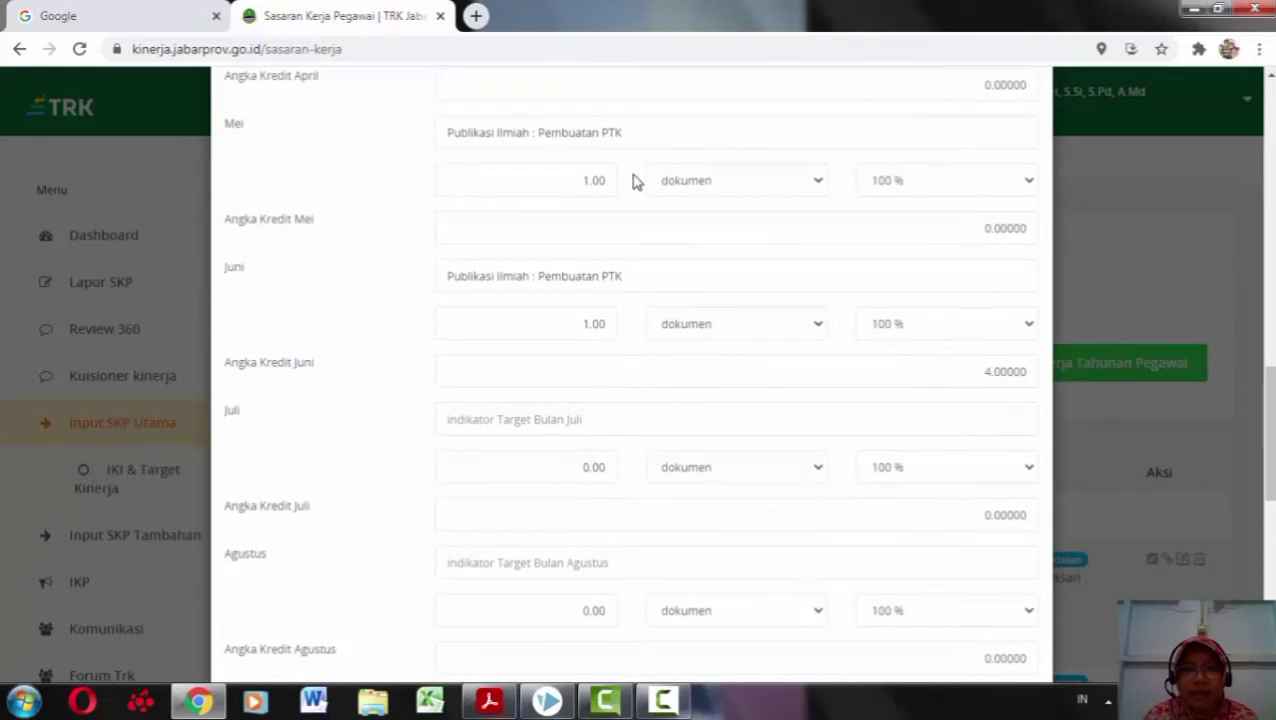
scroll(632, 181, "down", 1)
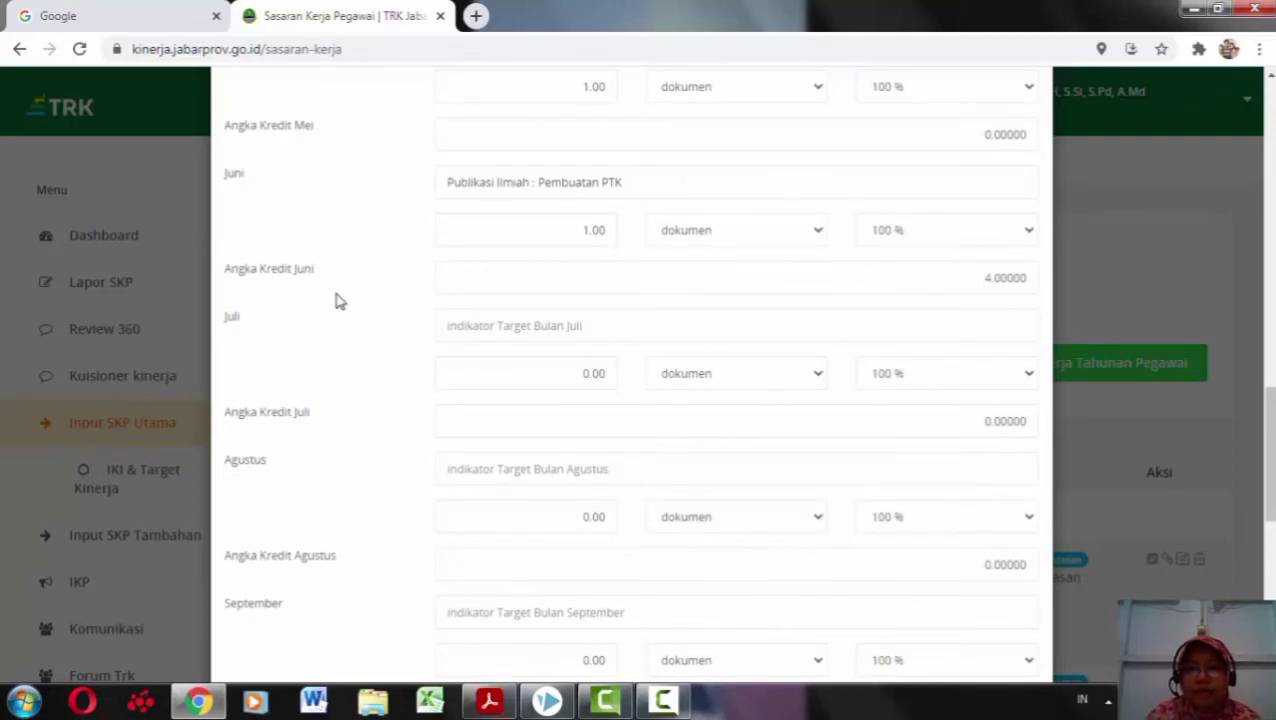
scroll(803, 380, "down", 7)
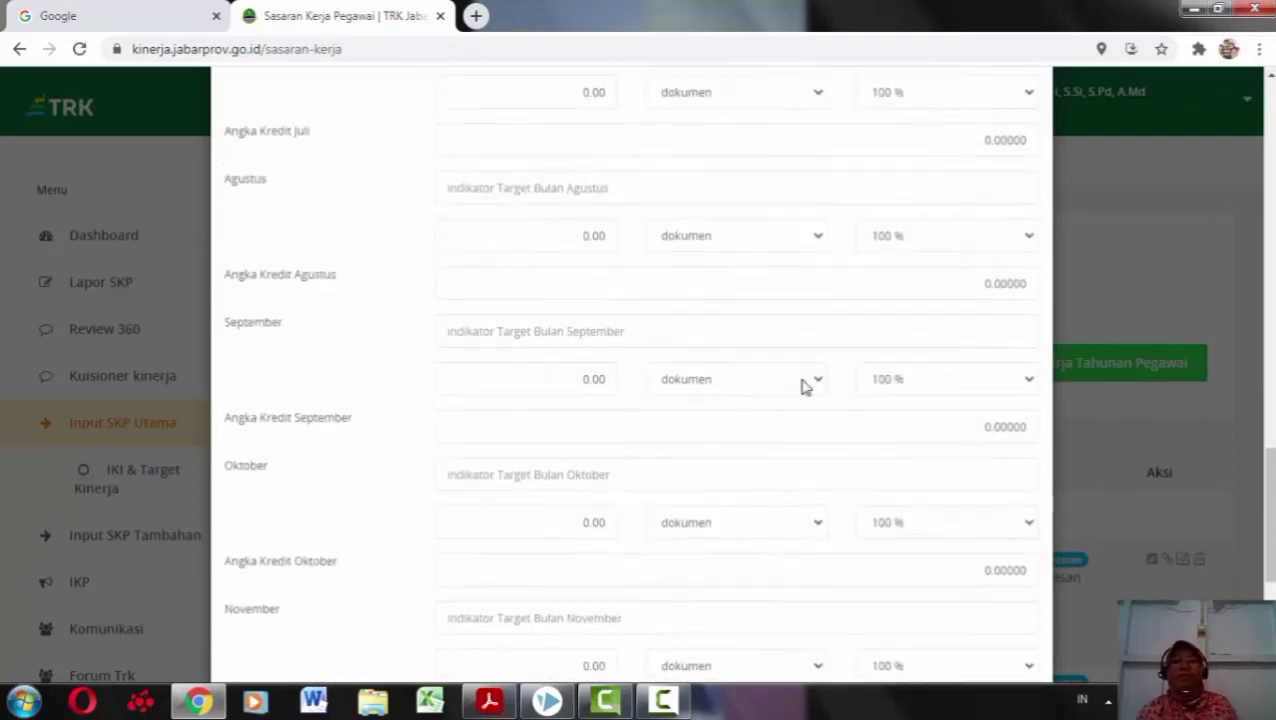
left_click(655, 625)
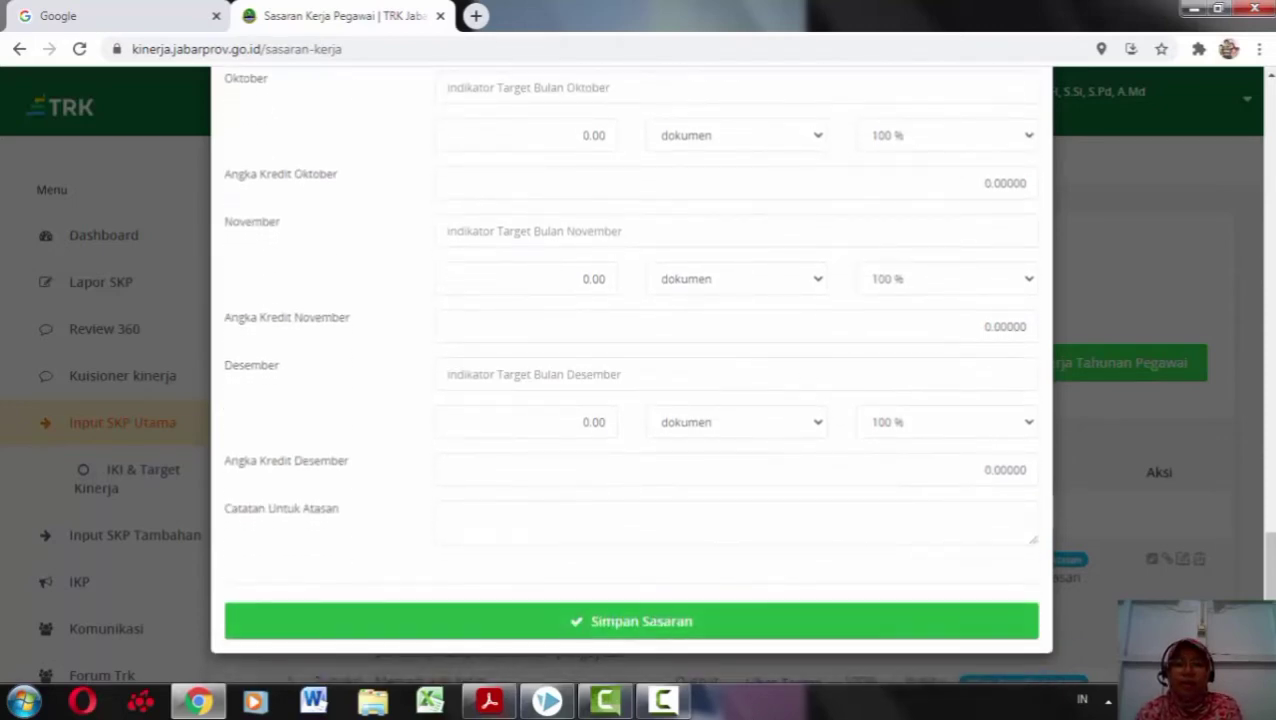
- Open the "Karya Inovatif" Biology video target for editing and check its annual target, credit points and working time
scroll(883, 365, "down", 4)
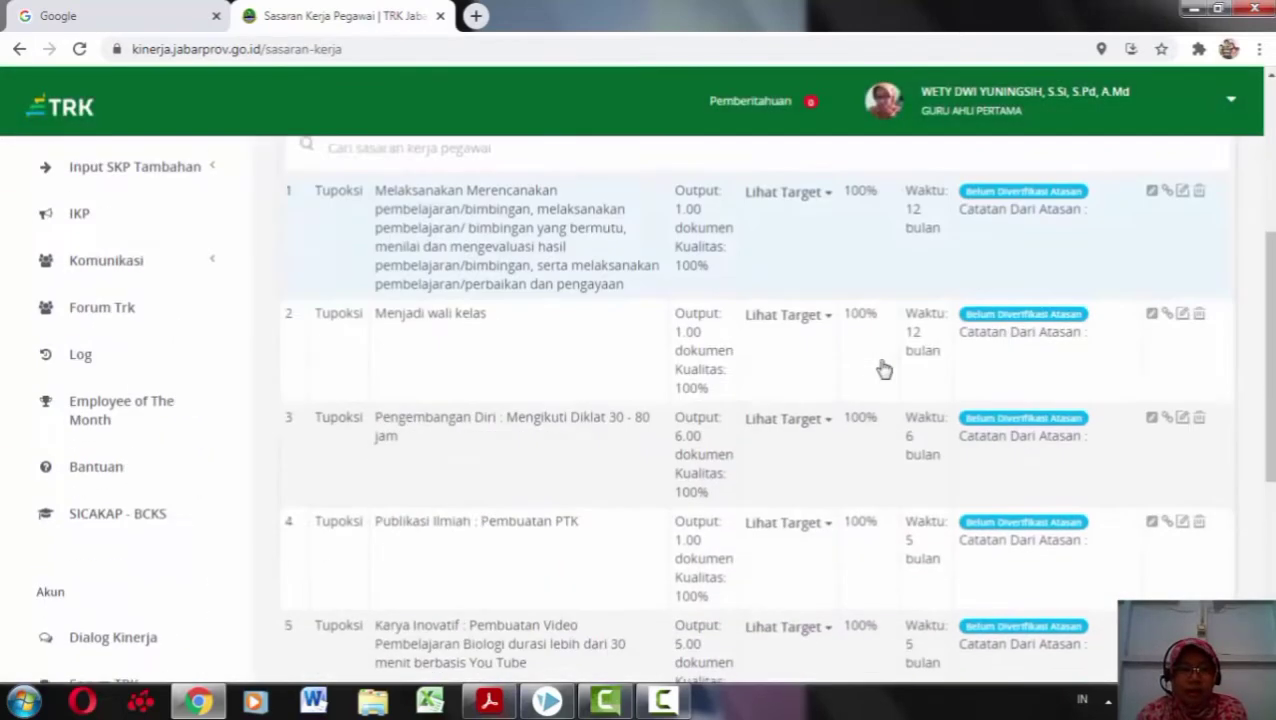
scroll(884, 368, "down", 2)
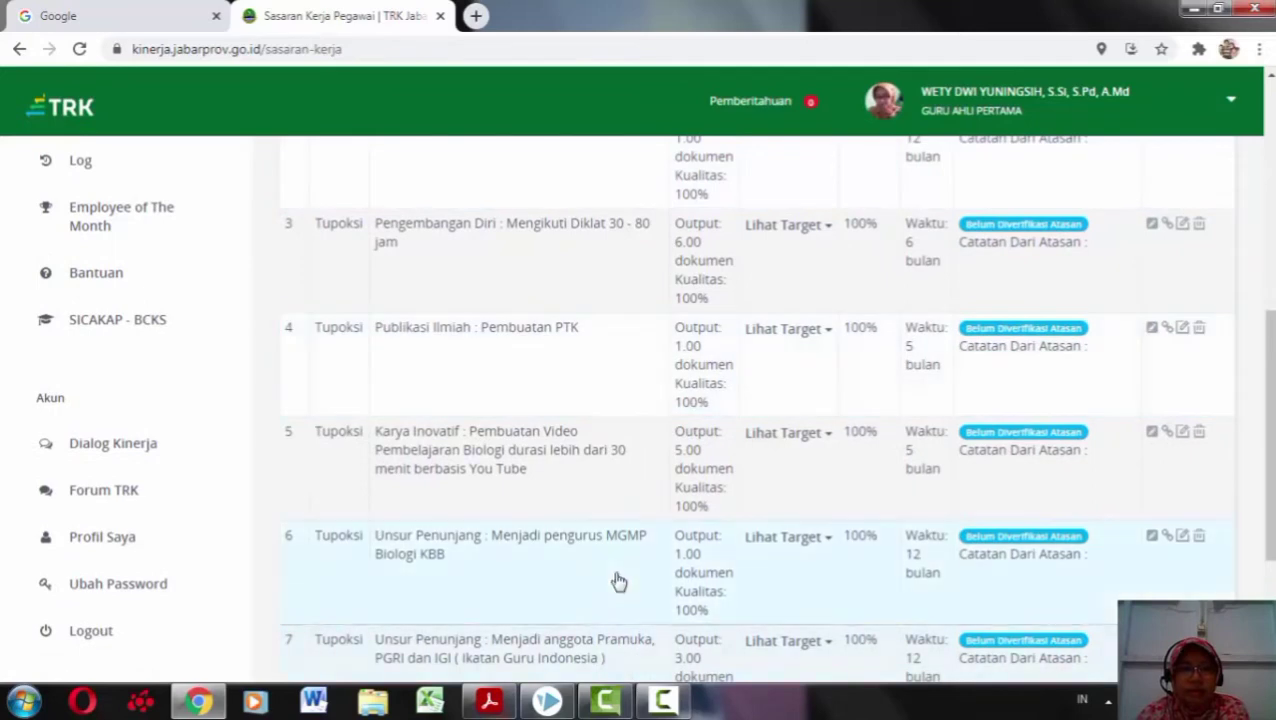
scroll(615, 581, "down", 2)
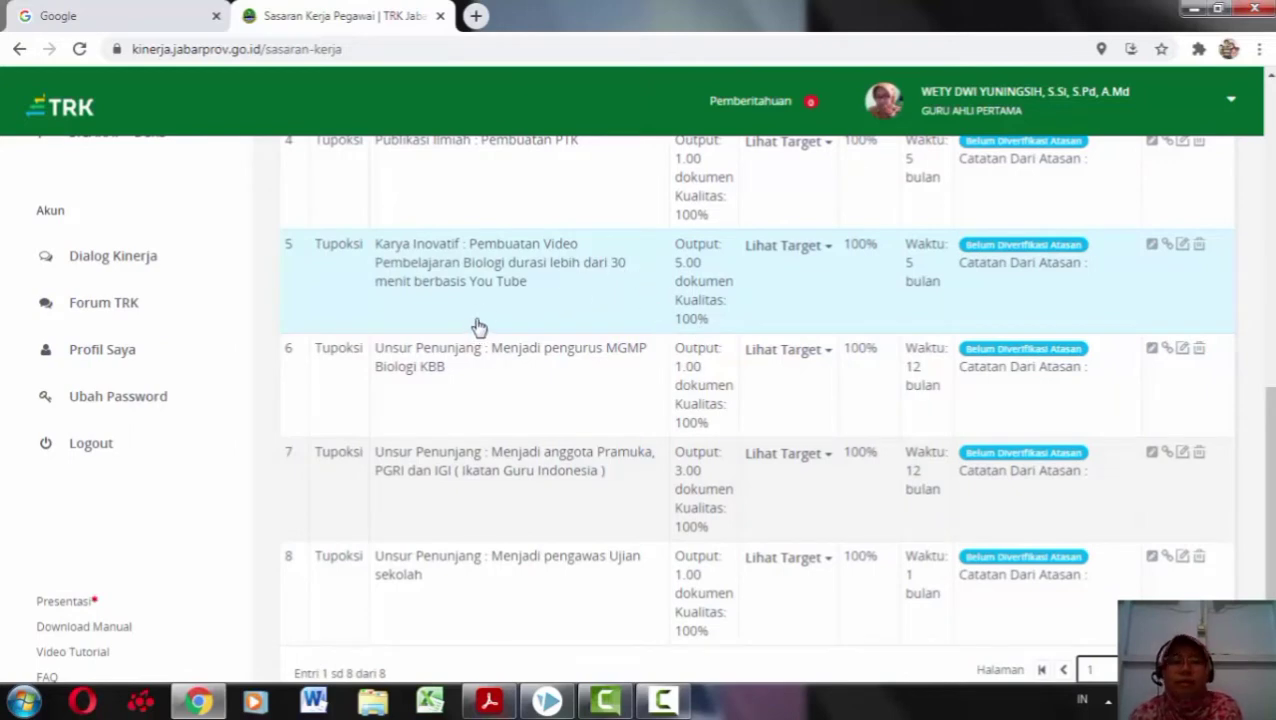
left_click(1183, 246)
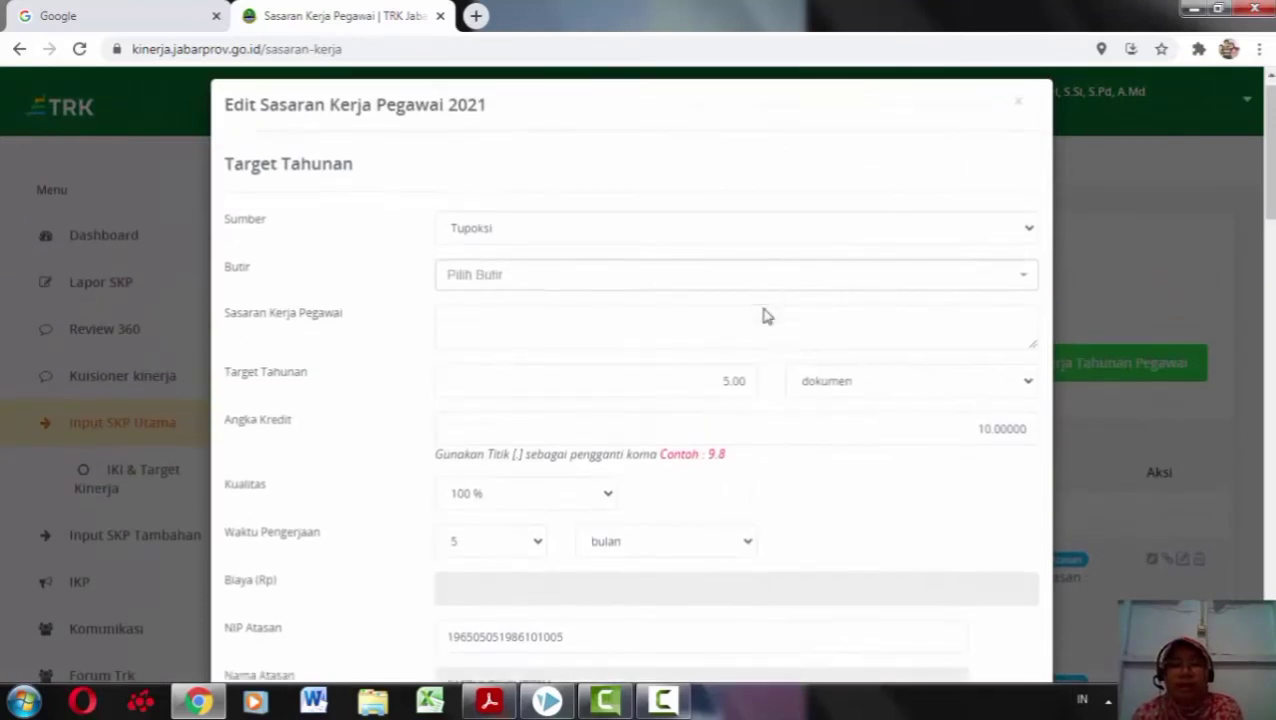
scroll(766, 316, "down", 3)
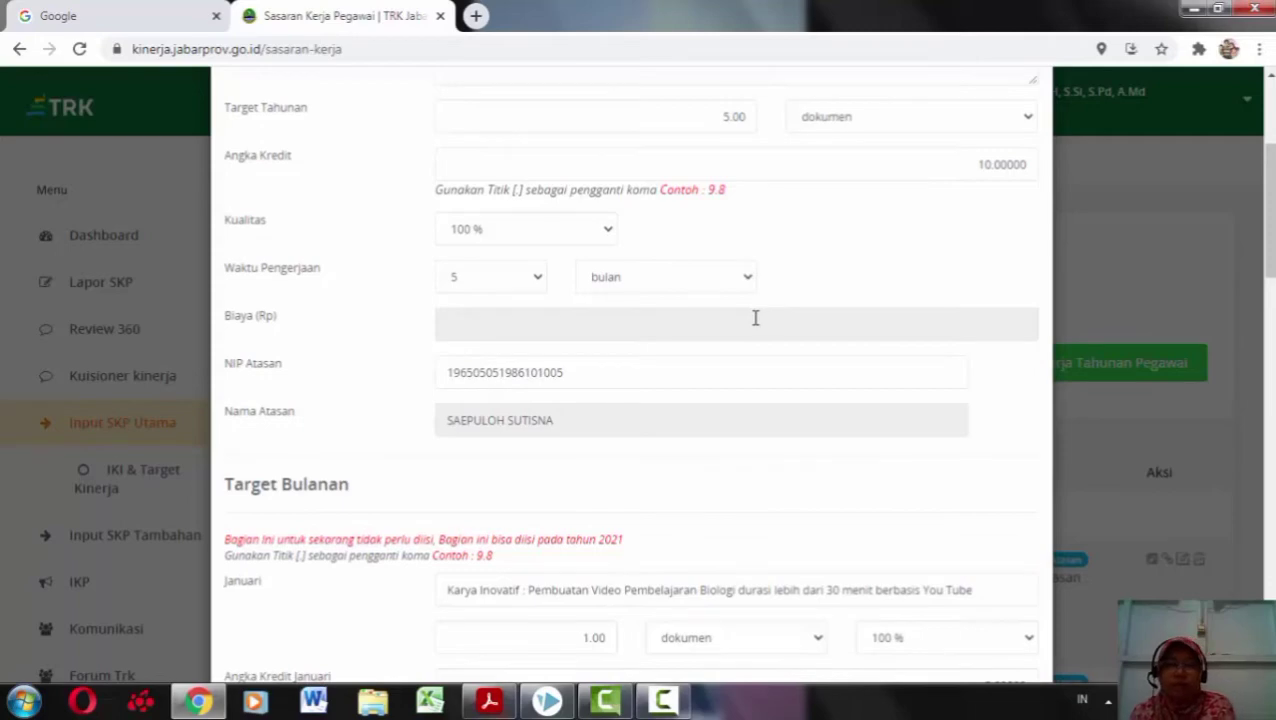
scroll(755, 317, "down", 2)
scroll(755, 317, "down", 2)
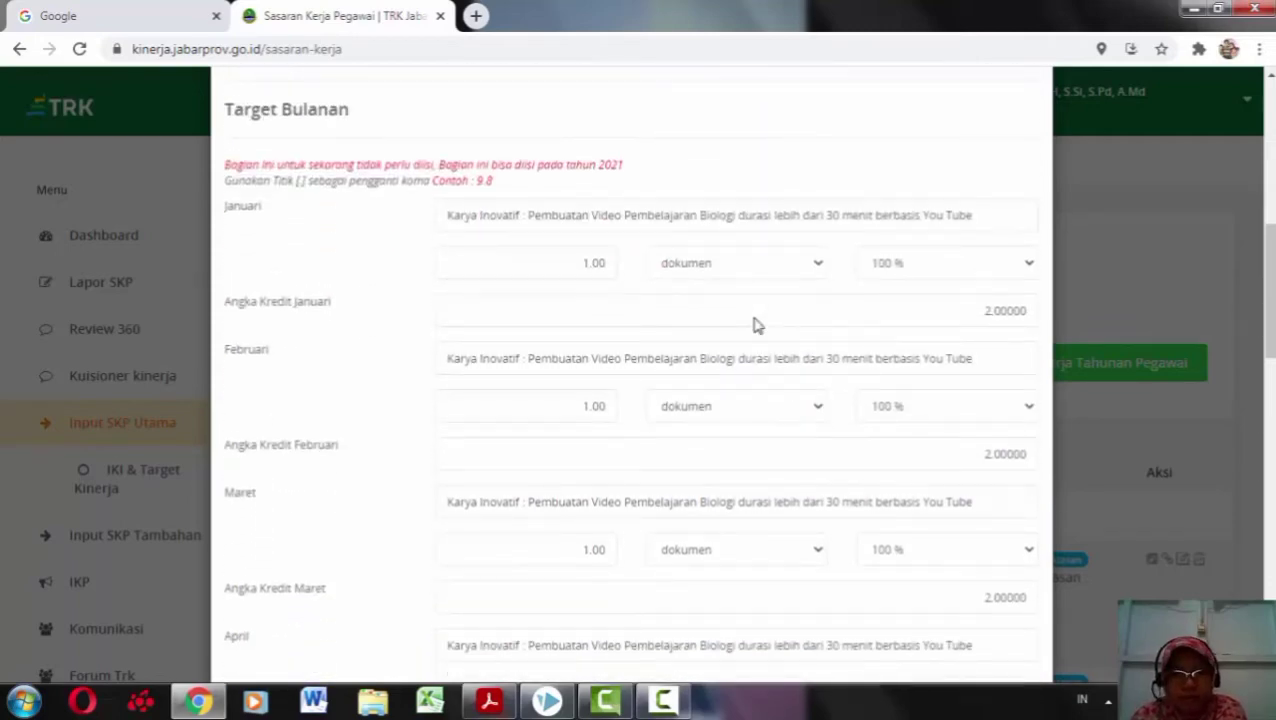
- Examine the video target's output and Angka Kredit entries for each month and close its edit form
scroll(755, 325, "down", 1)
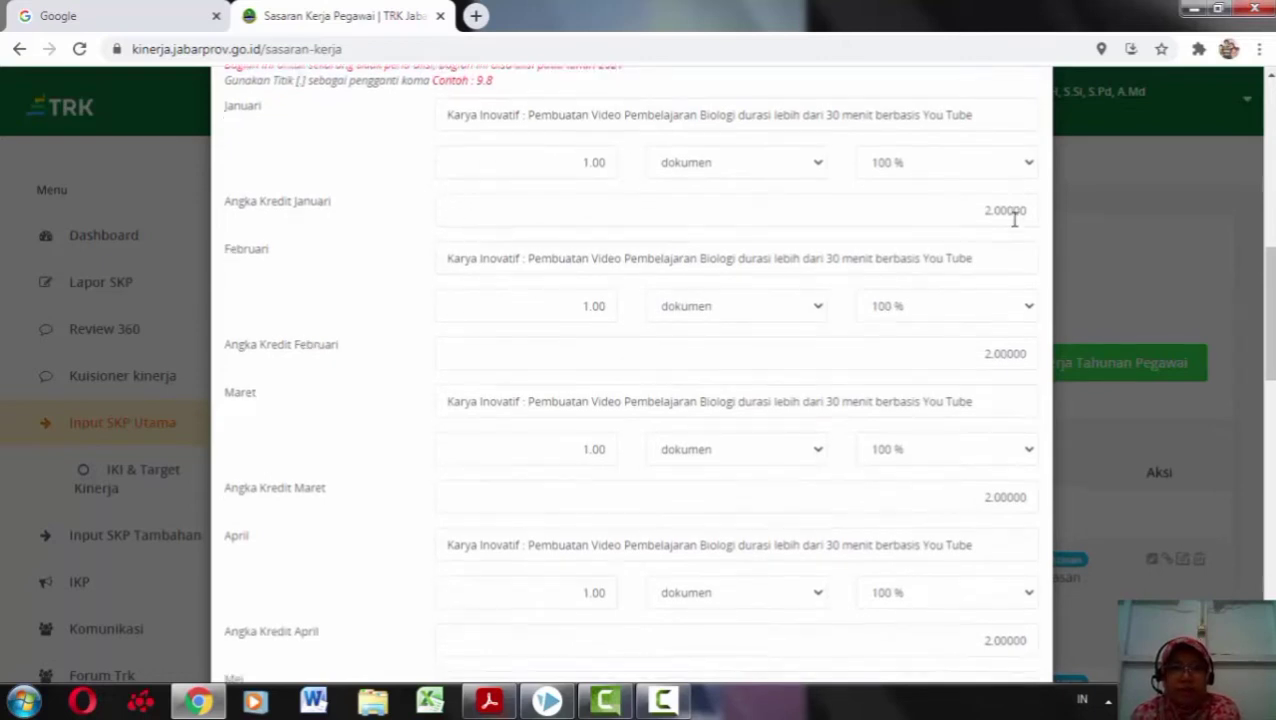
scroll(868, 266, "down", 1)
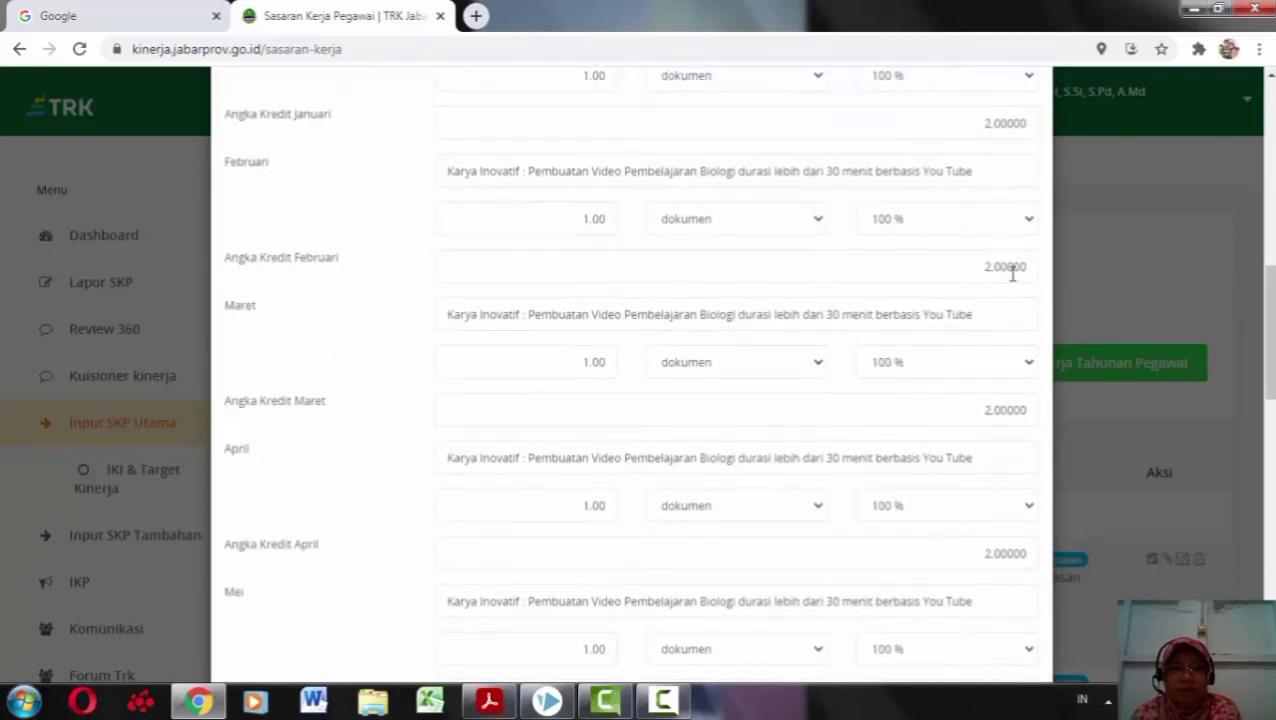
scroll(1012, 272, "down", 2)
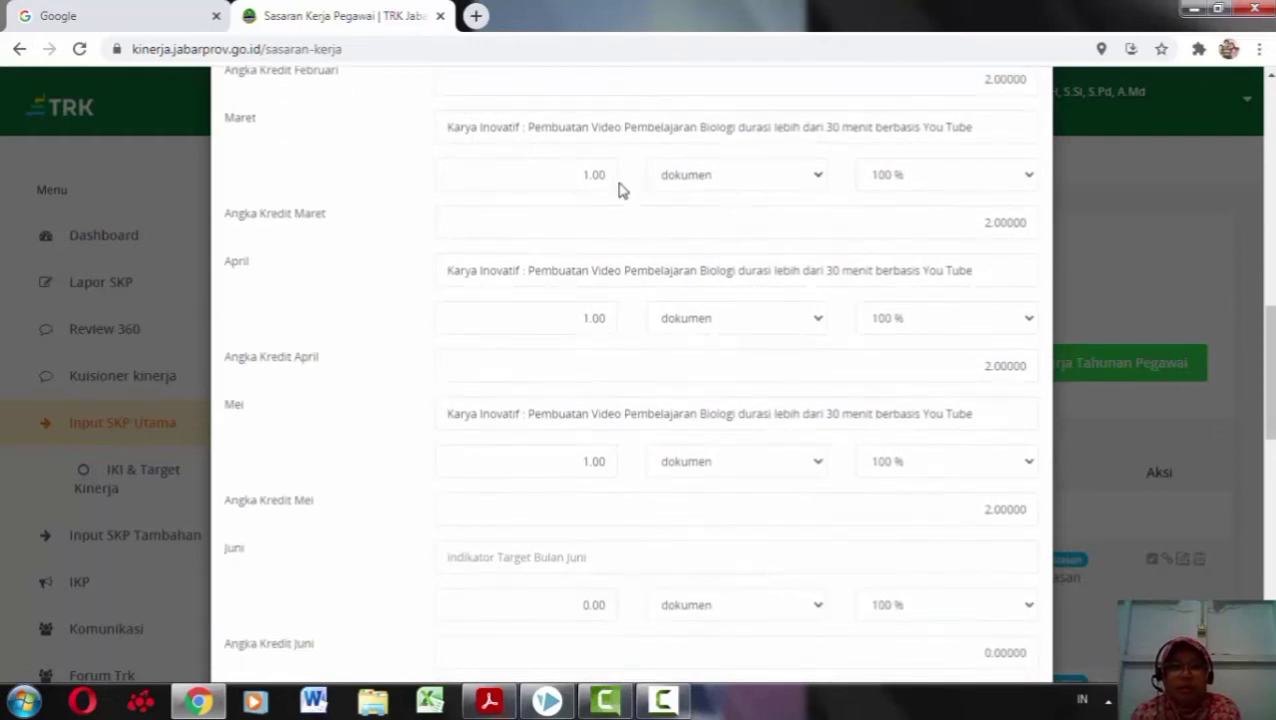
scroll(584, 256, "down", 1)
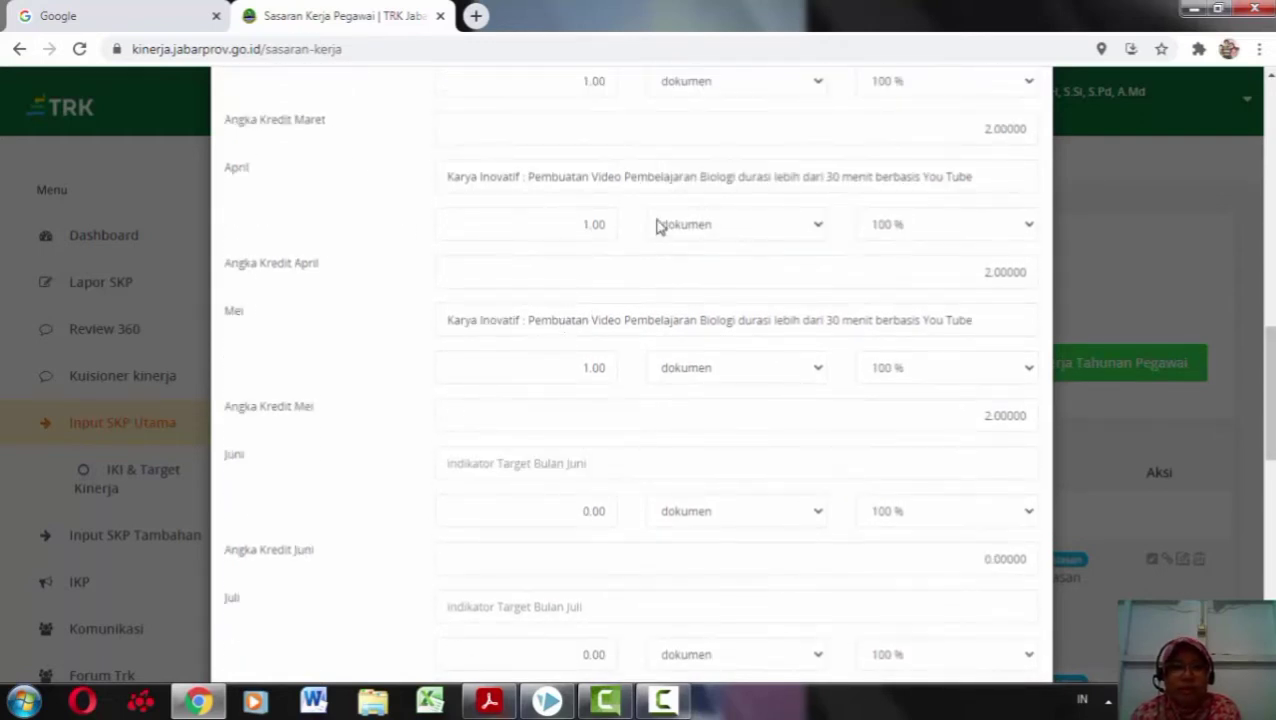
scroll(632, 340, "down", 1)
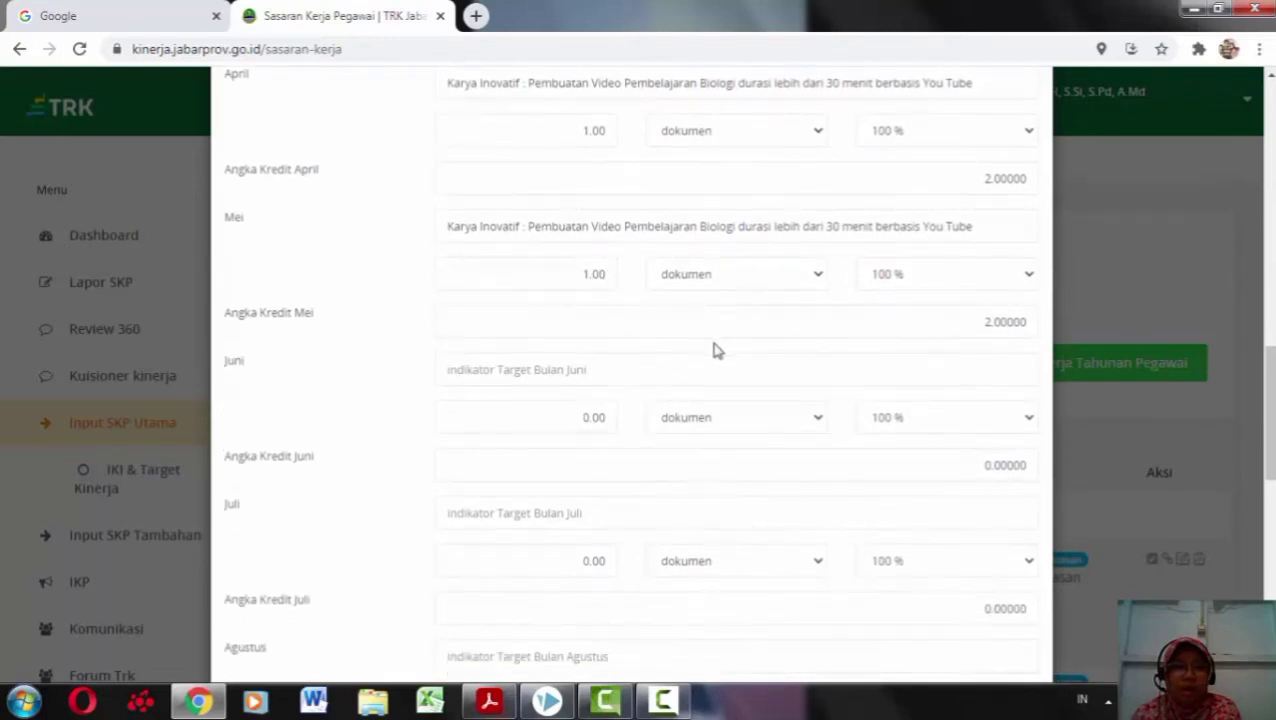
scroll(690, 365, "down", 3)
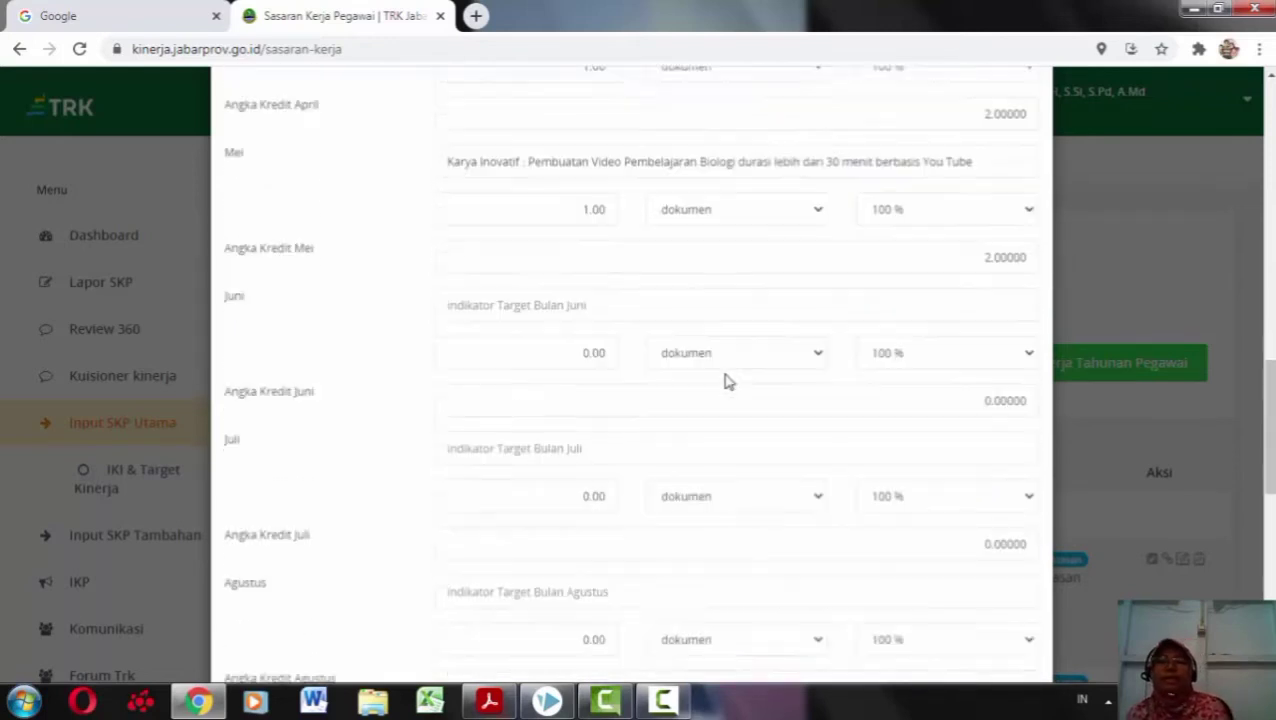
scroll(745, 366, "down", 6)
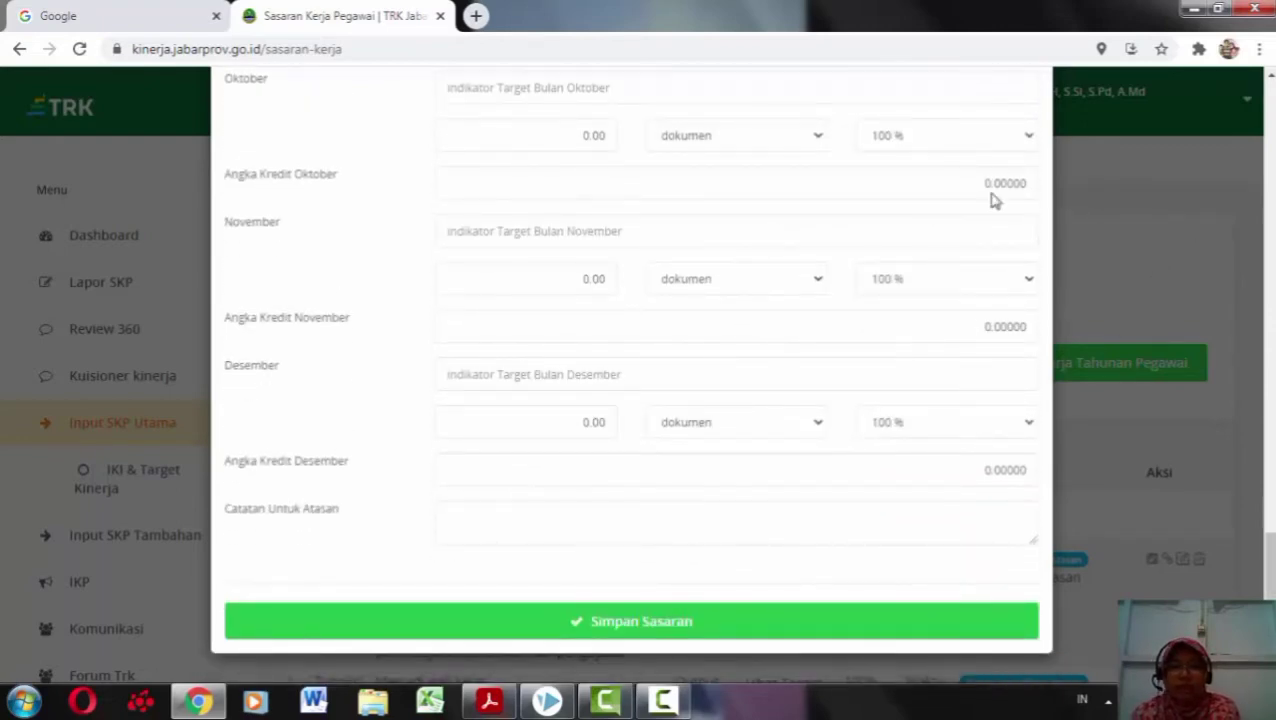
left_click(1158, 242)
- Open the "Unsur Penunjang : Menjadi pengurus MGMP Biologi KBB" target for editing and check its annual target values
scroll(940, 293, "down", 8)
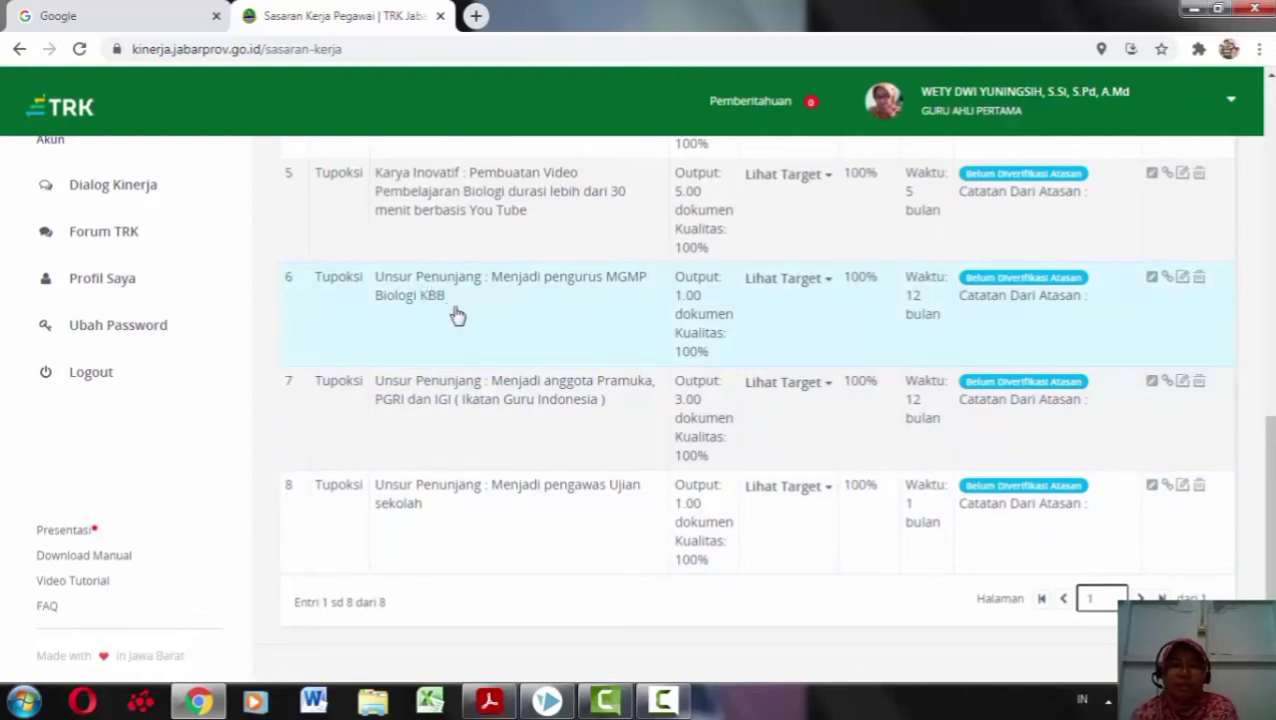
left_click(1182, 281)
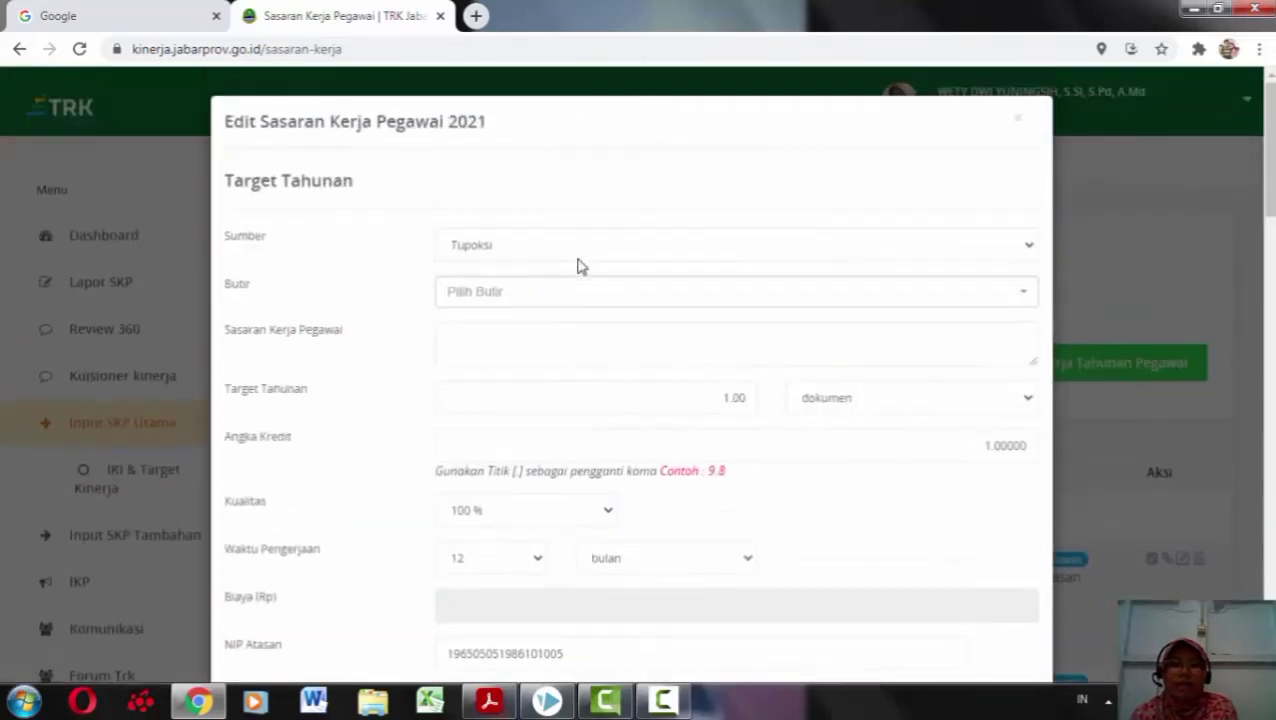
scroll(576, 358, "down", 1)
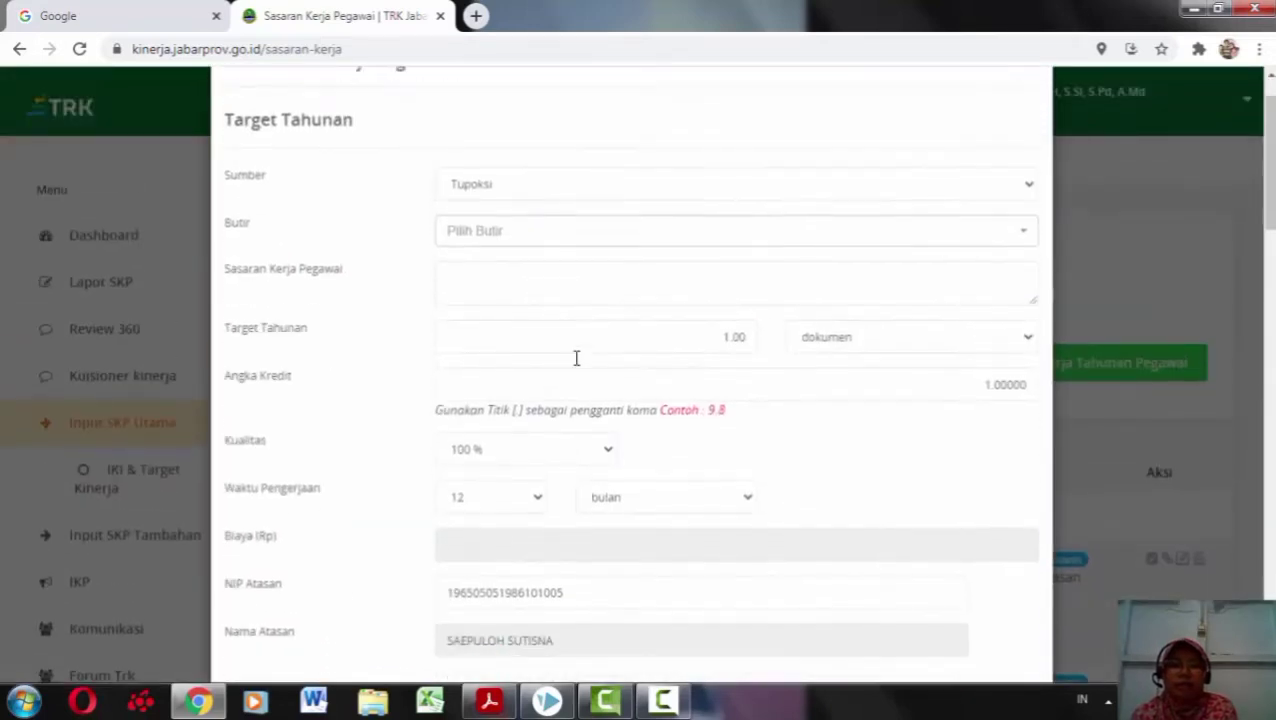
scroll(576, 358, "down", 4)
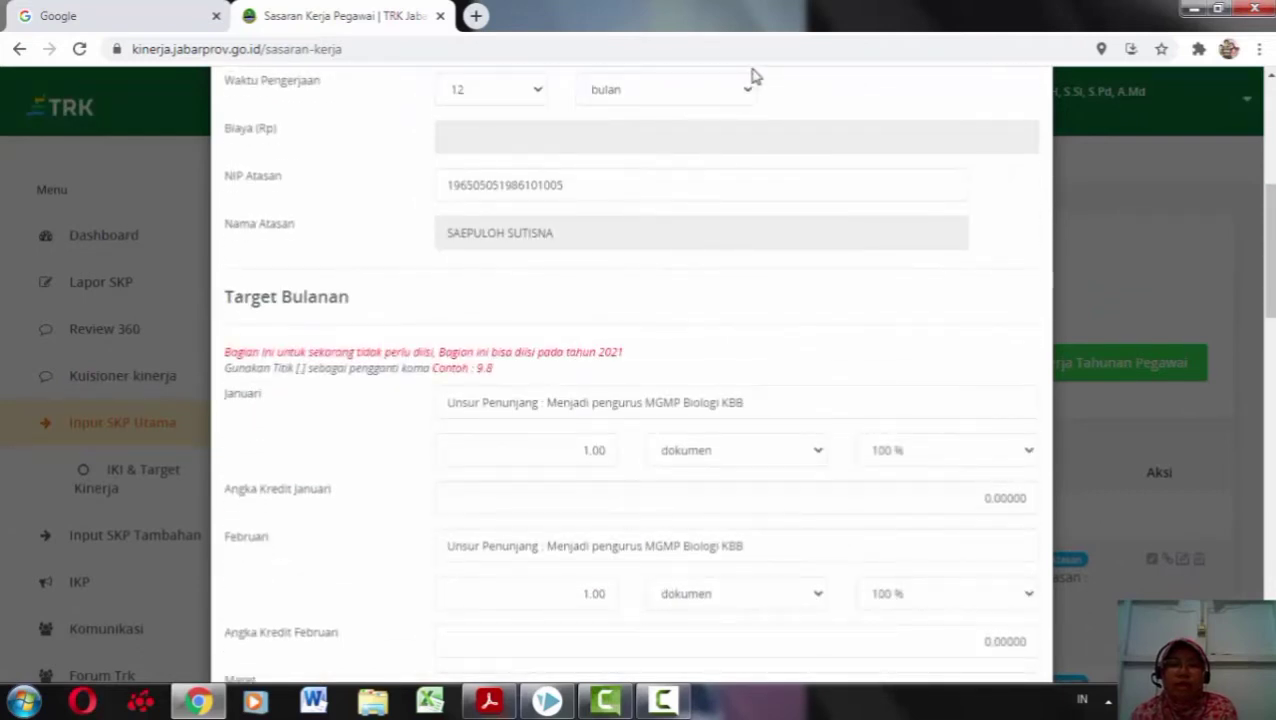
scroll(769, 165, "up", 2)
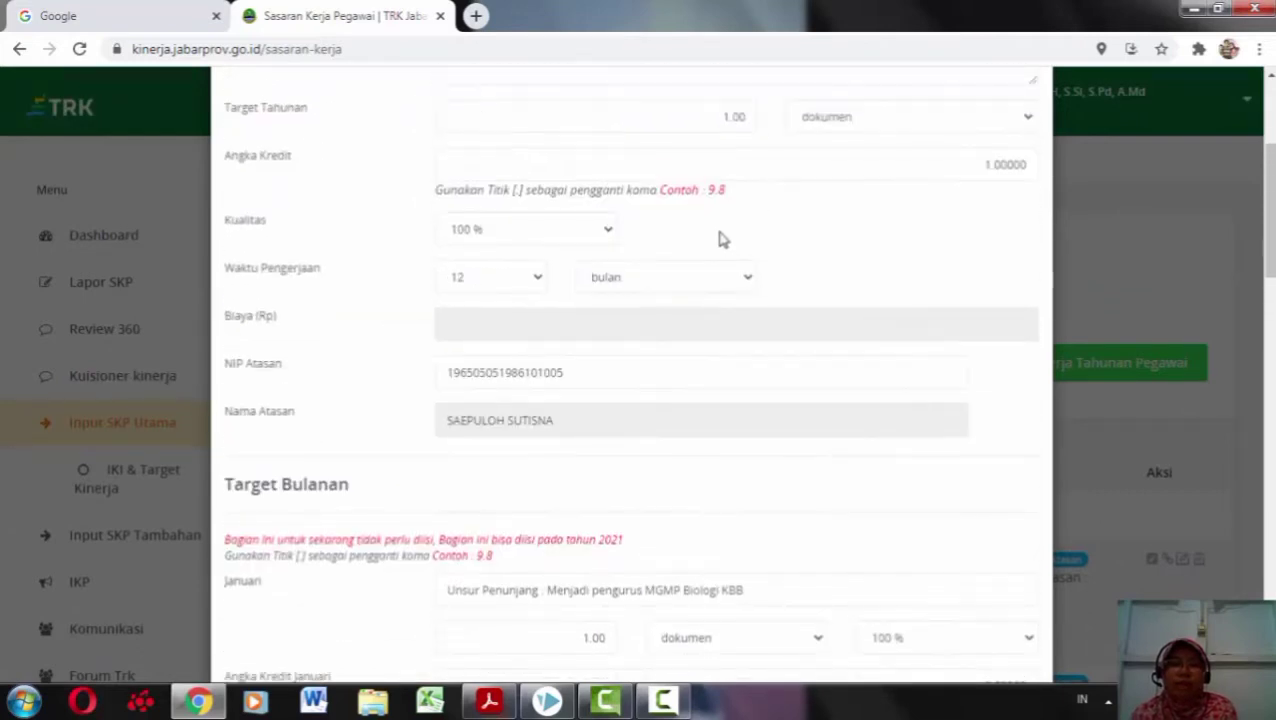
- Examine the MGMP target's monthly indicators, outputs and Angka Kredit entries from Januari to Desember
scroll(631, 326, "down", 4)
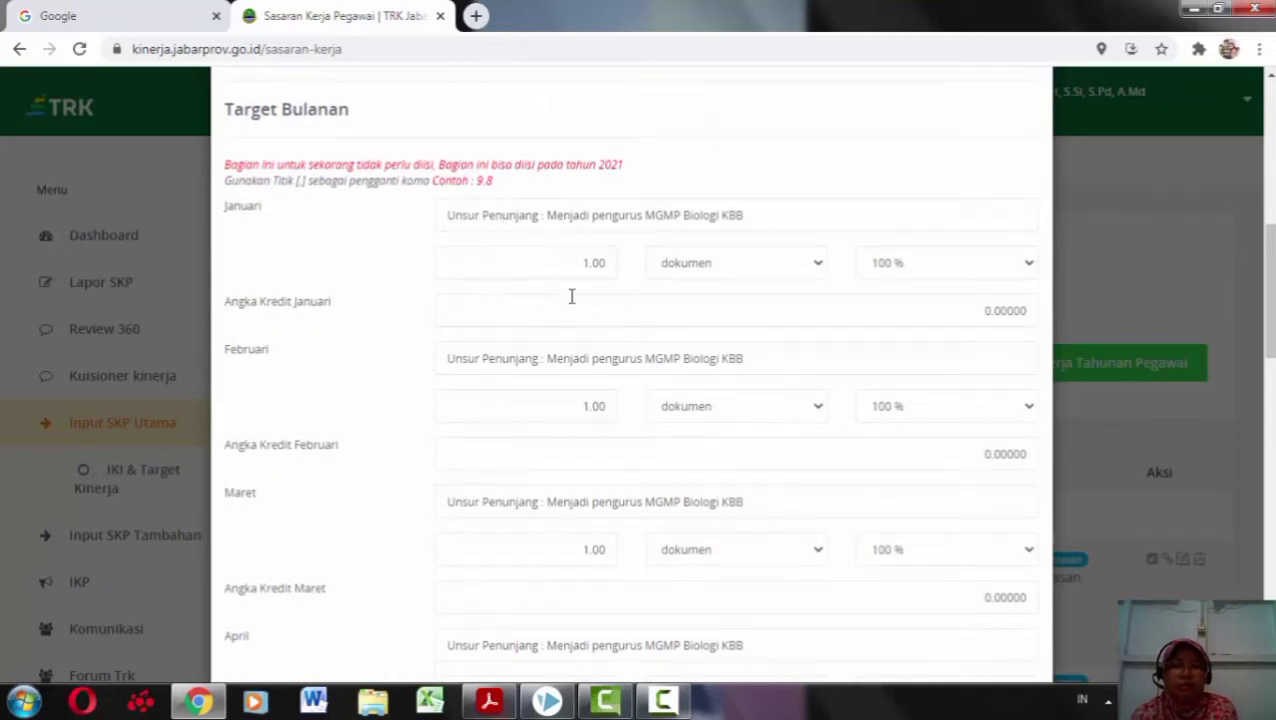
scroll(577, 299, "down", 3)
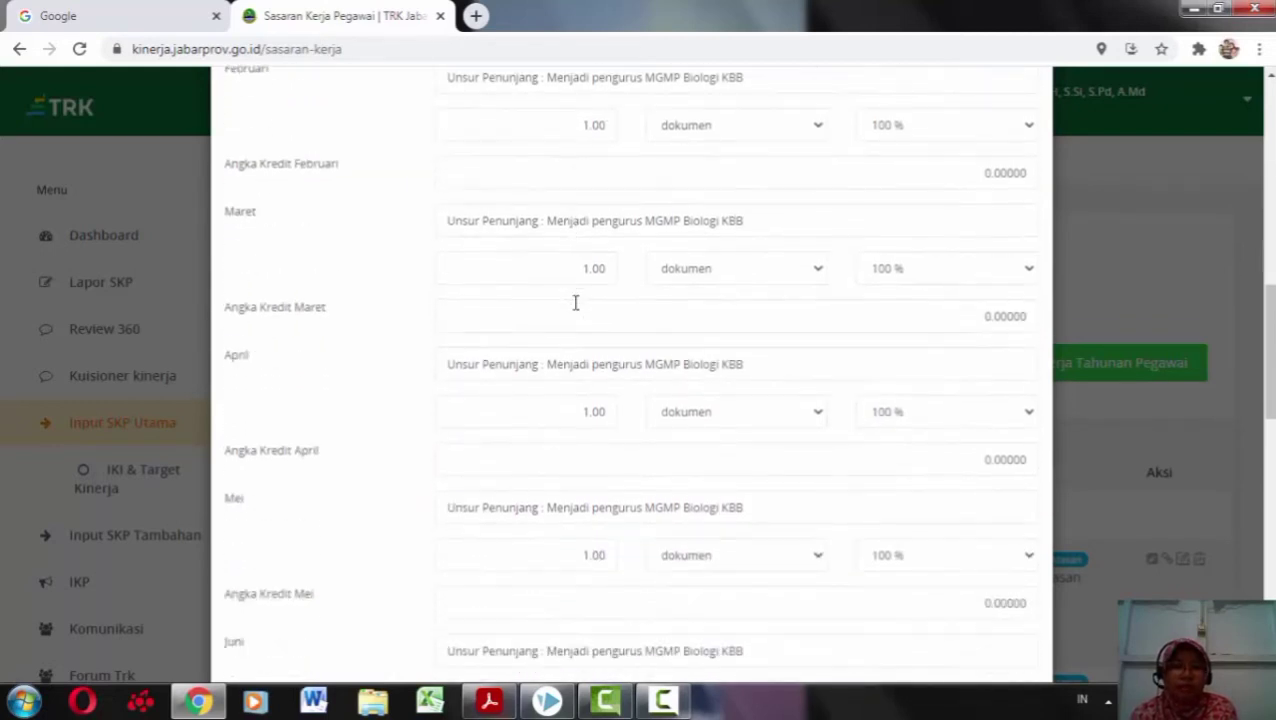
scroll(575, 303, "down", 6)
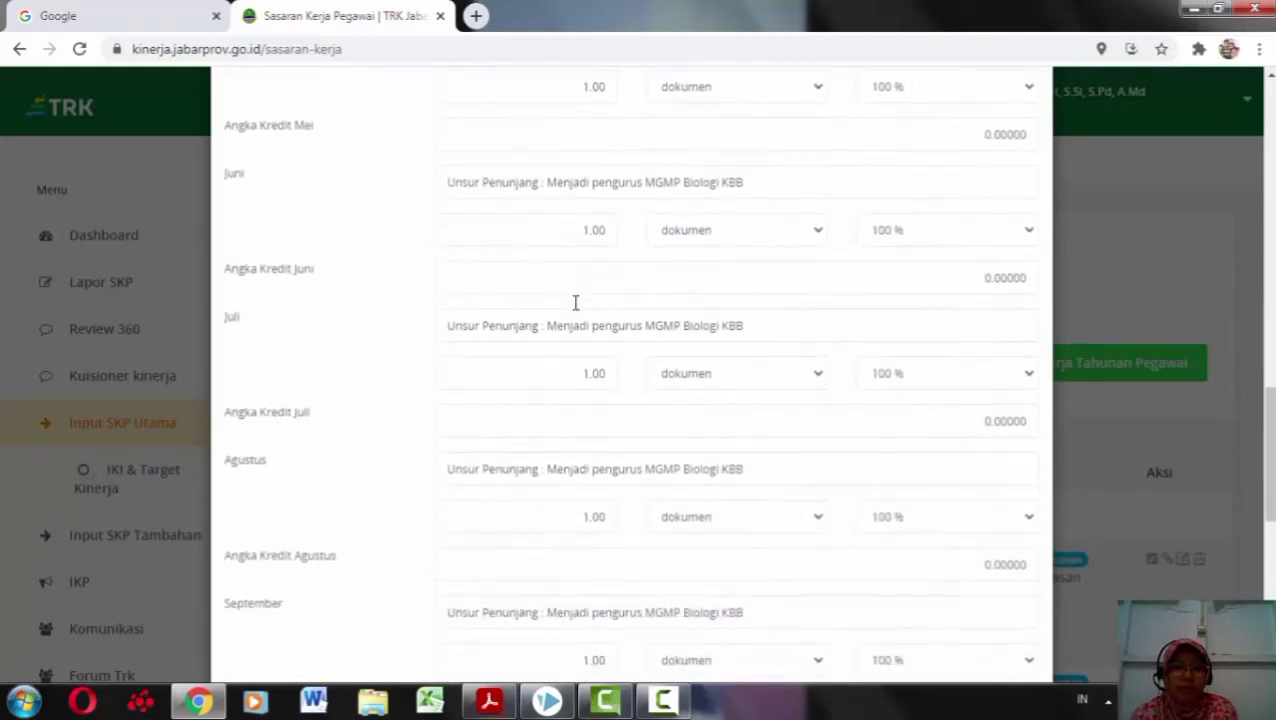
scroll(576, 311, "down", 5)
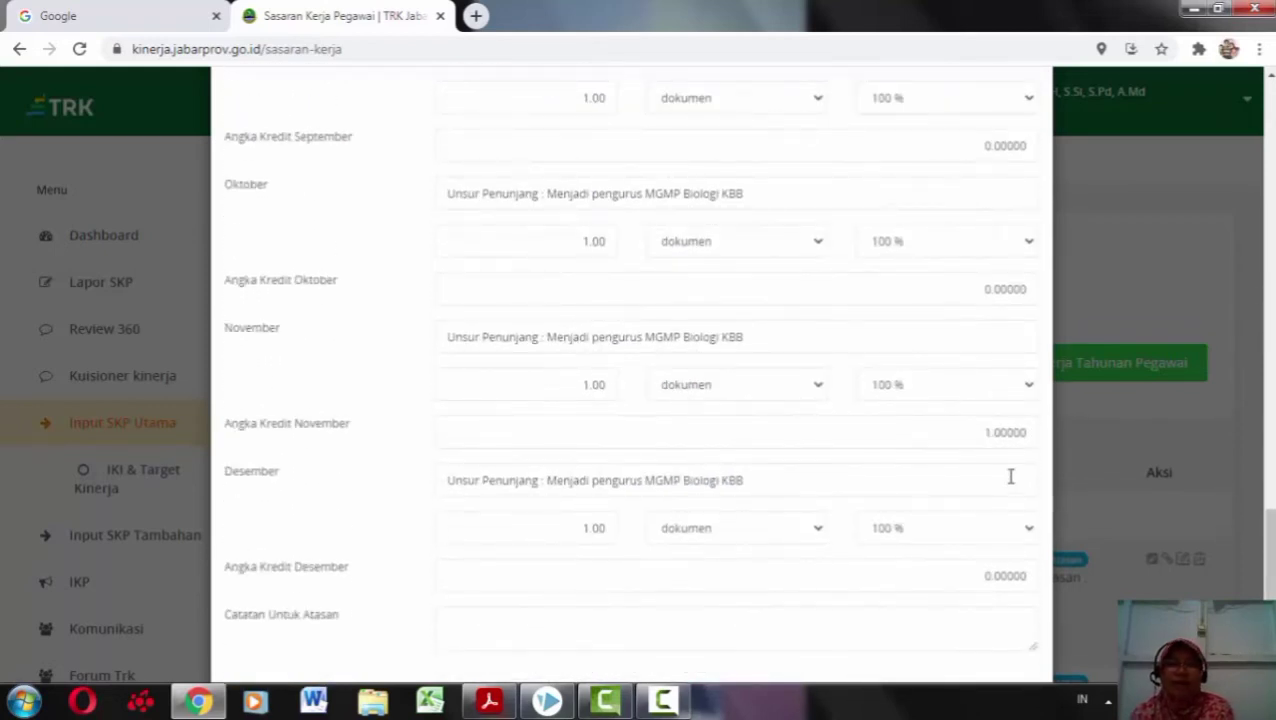
- Close the MGMP target's edit form and open the "Unsur Penunjang : Menjadi anggota Pramuka, PGRI dan IGI" target for editing
scroll(793, 381, "down", 1)
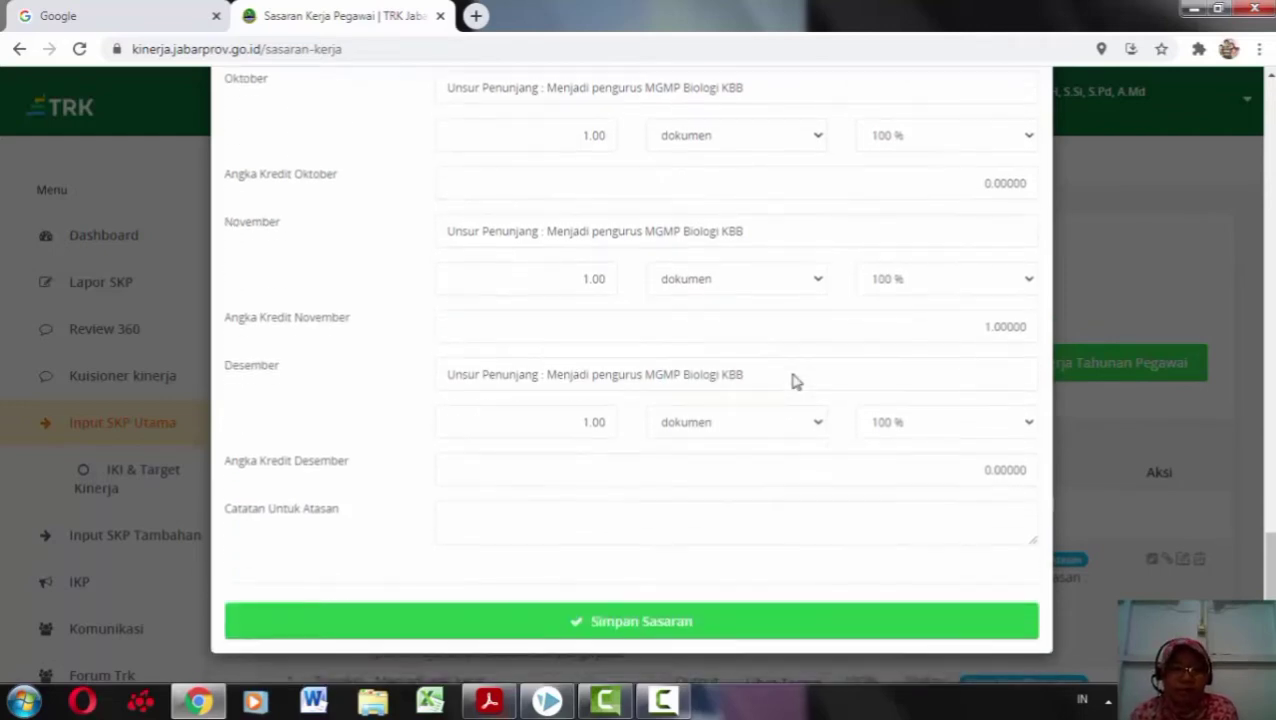
left_click(1132, 242)
scroll(931, 356, "down", 7)
scroll(933, 357, "down", 1)
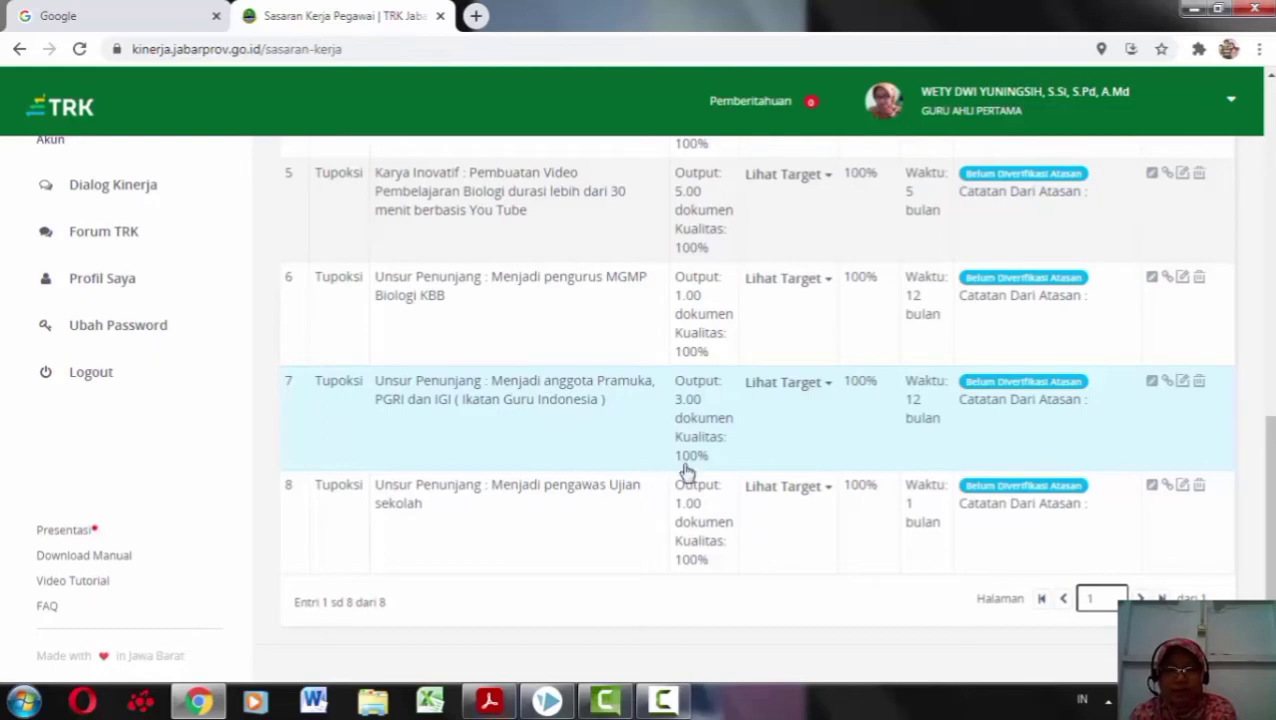
left_click(1183, 382)
- Check the Pramuka, PGRI and IGI target's annual values and its first monthly entries
scroll(709, 265, "down", 5)
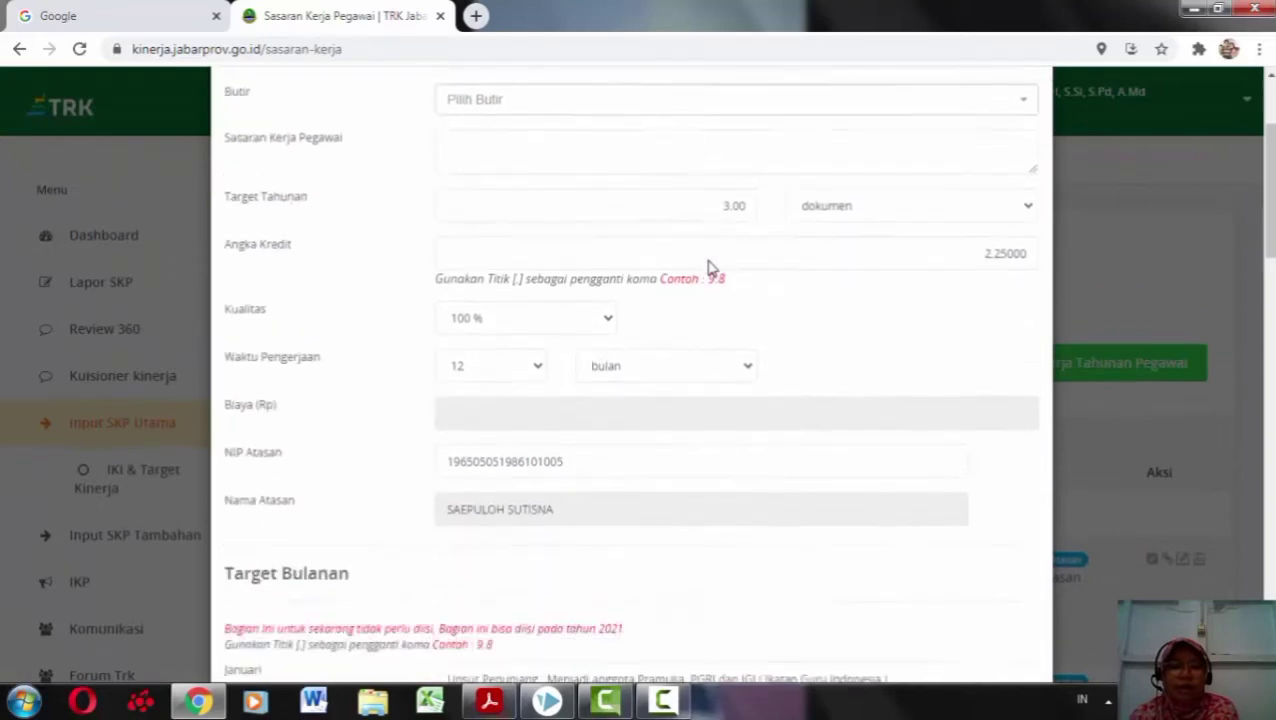
scroll(709, 266, "down", 5)
scroll(707, 268, "up", 4)
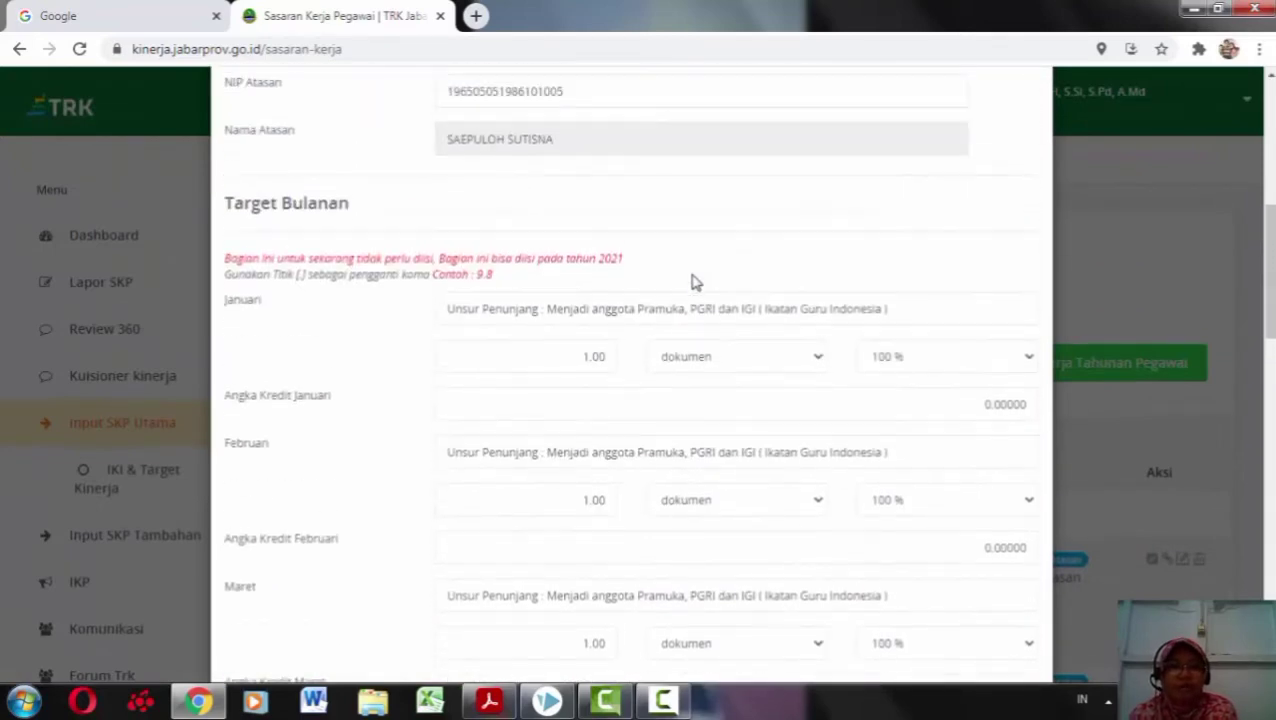
scroll(700, 278, "down", 1)
scroll(692, 285, "down", 1)
scroll(629, 359, "up", 5)
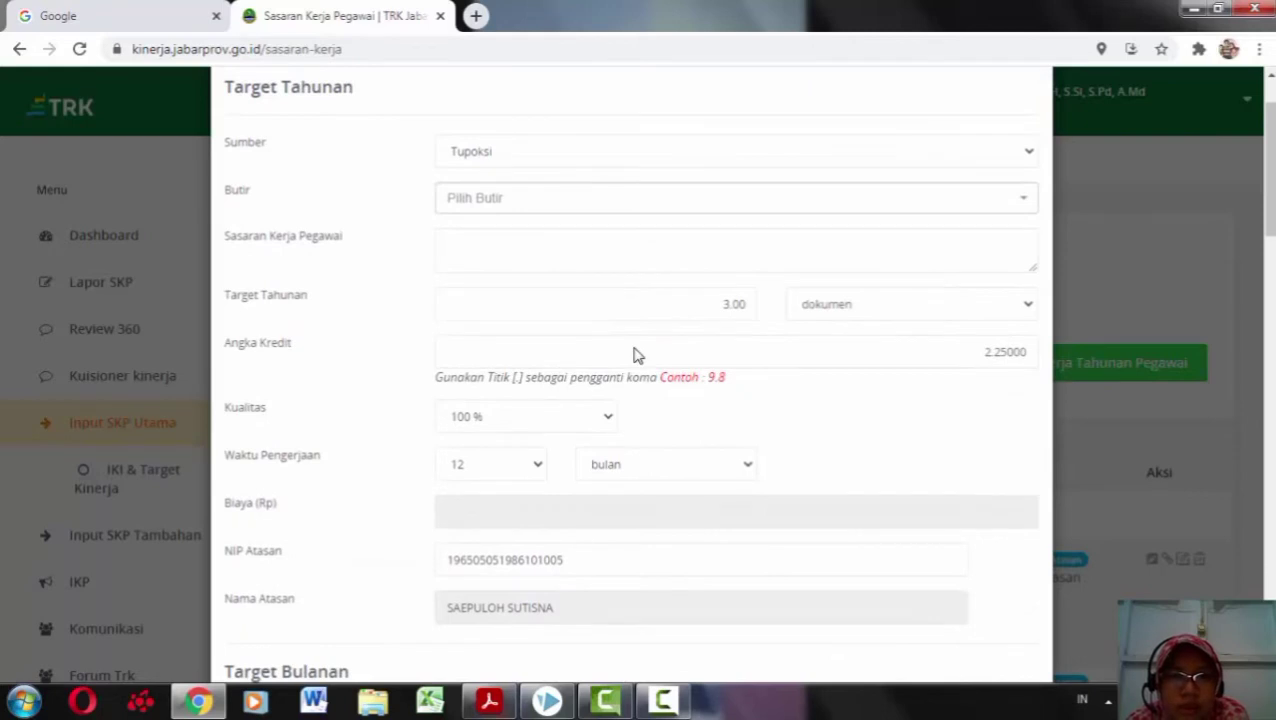
- Fill in Sasaran Kerja Pegawai with "Unsur Penunjang : Menjadi anggota Pramuka, PGRI dan IGI (Ikatan Guru Indonesia)"
left_click(465, 248)
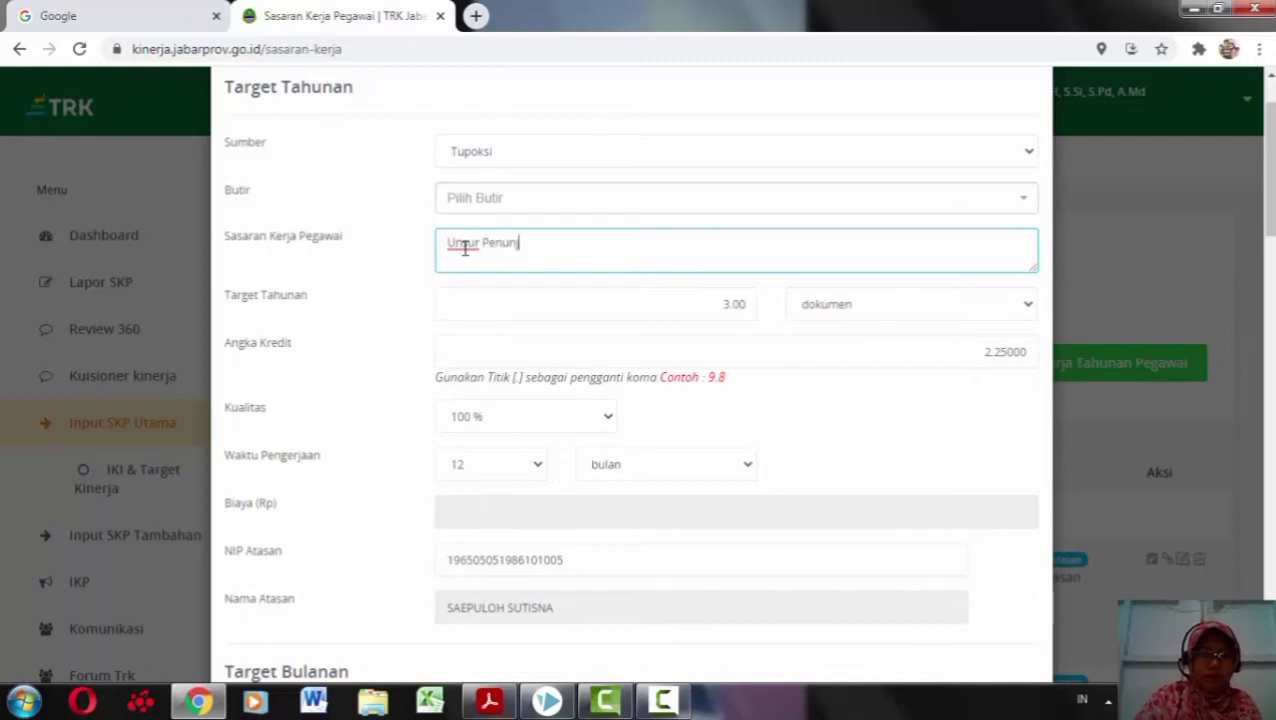
type("Unsur Penunjang ")
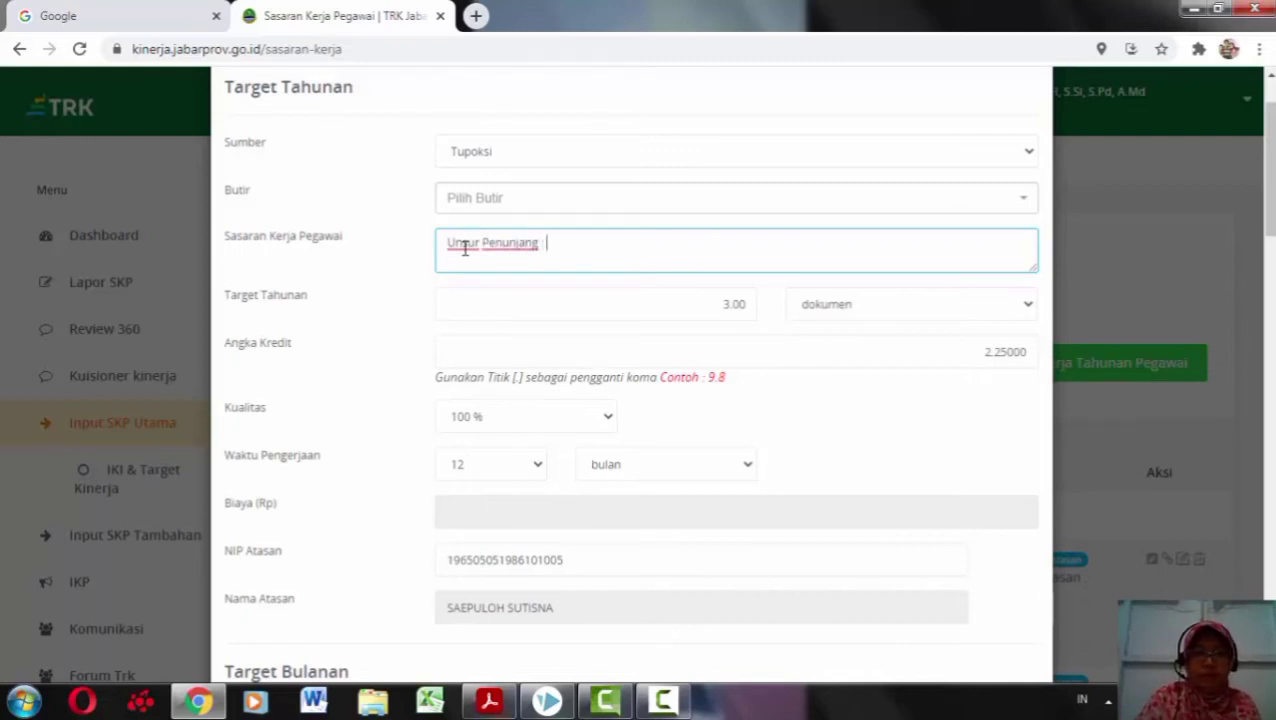
type(": Menjadi ")
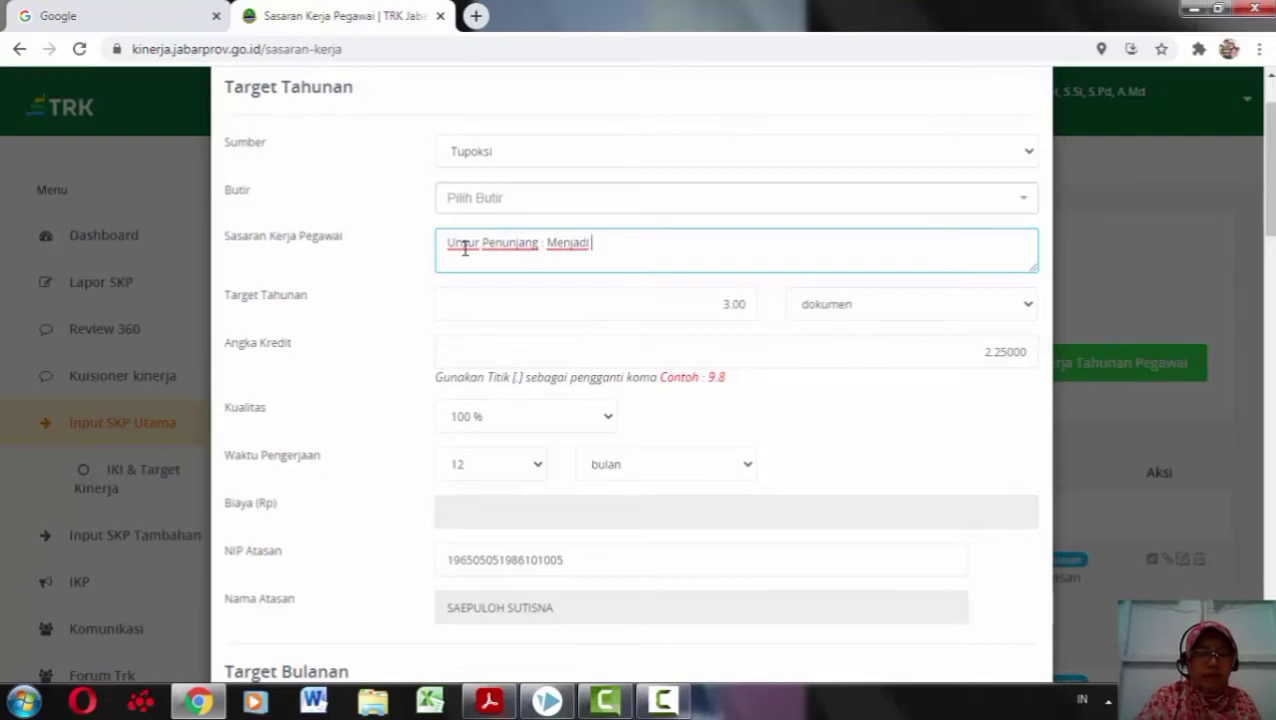
type("anggota Pramuka, PGRI dan IGI (Ikatan")
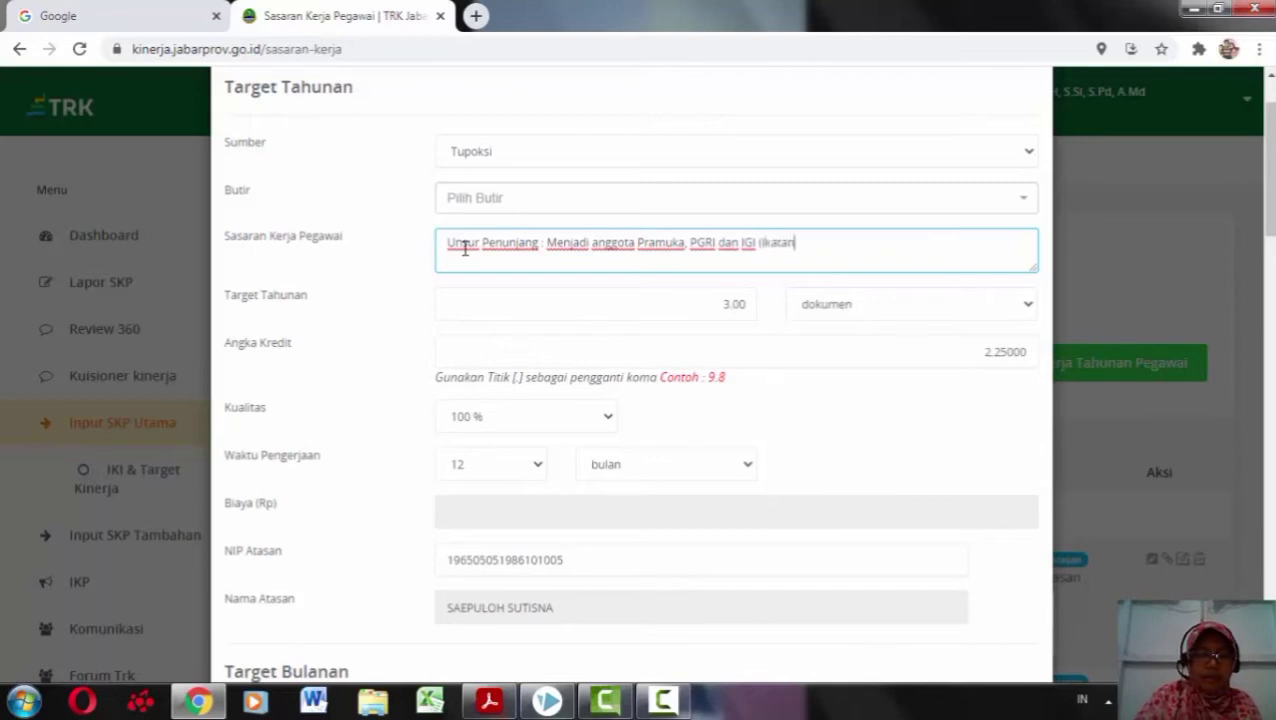
type("Guru Indonesia")
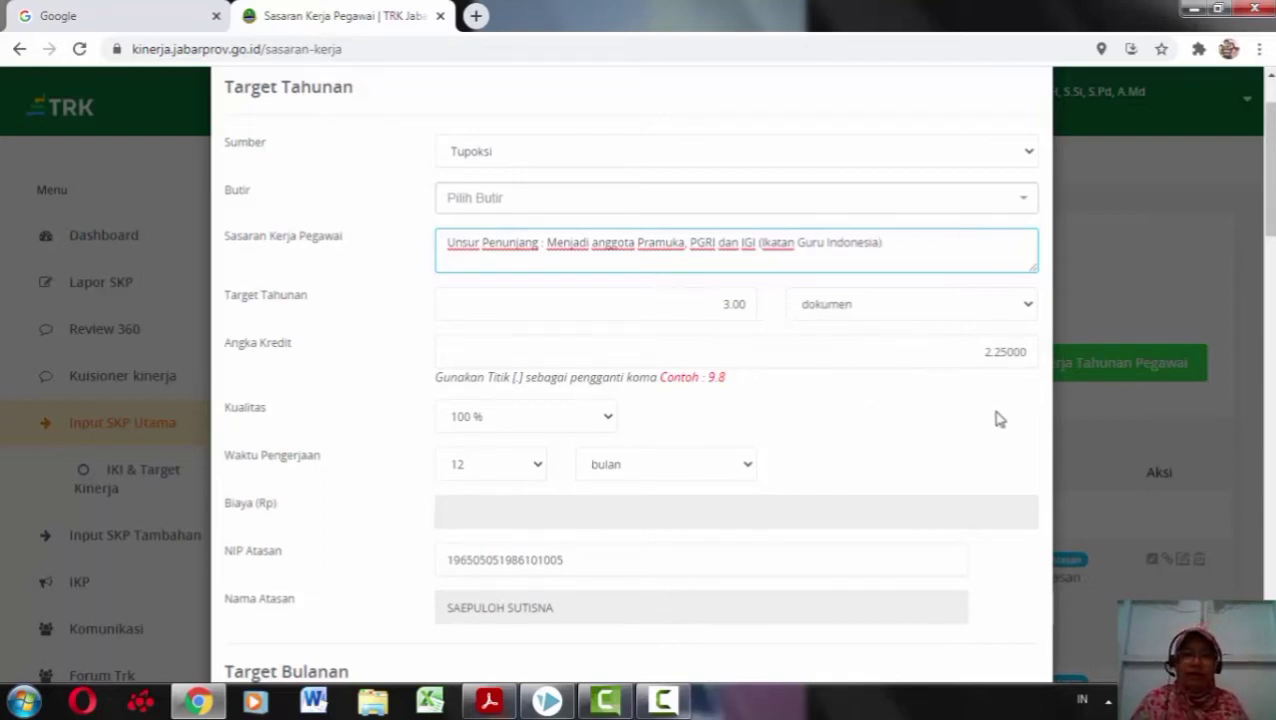
- Set the monthly output for Januari, Februari and Maret to 3.00 dokumen each
scroll(953, 416, "down", 4)
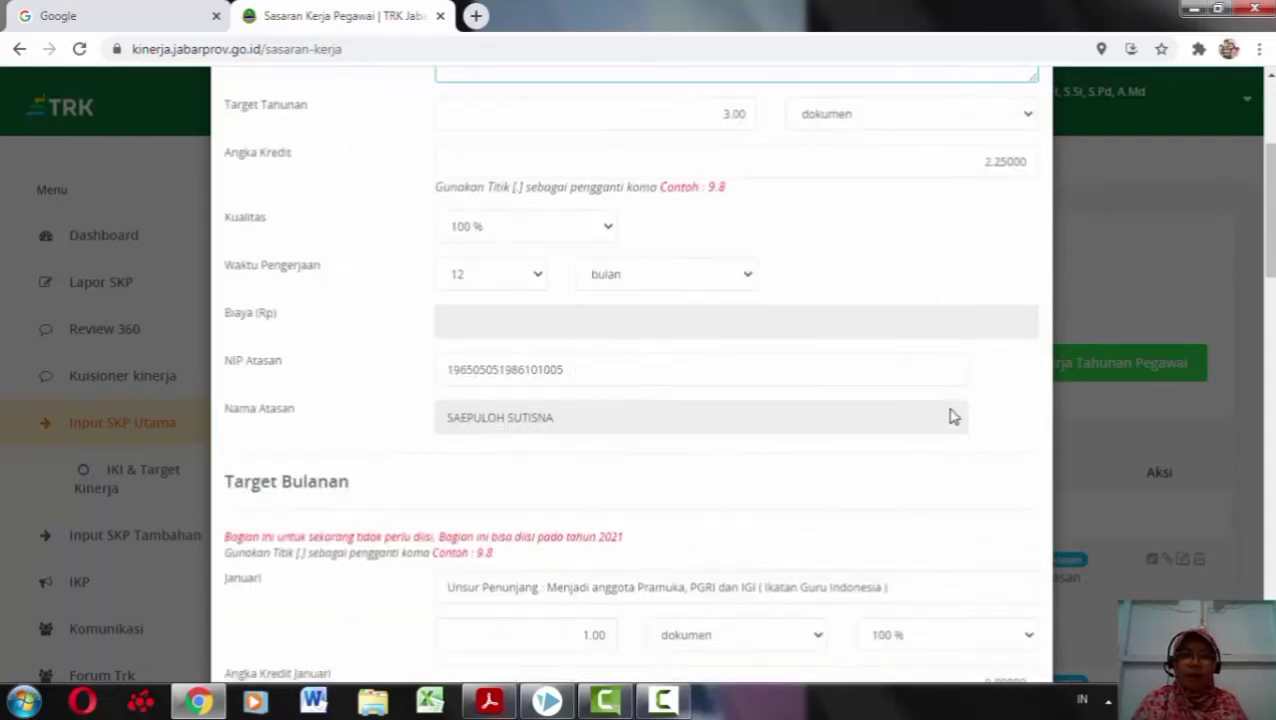
scroll(953, 416, "down", 2)
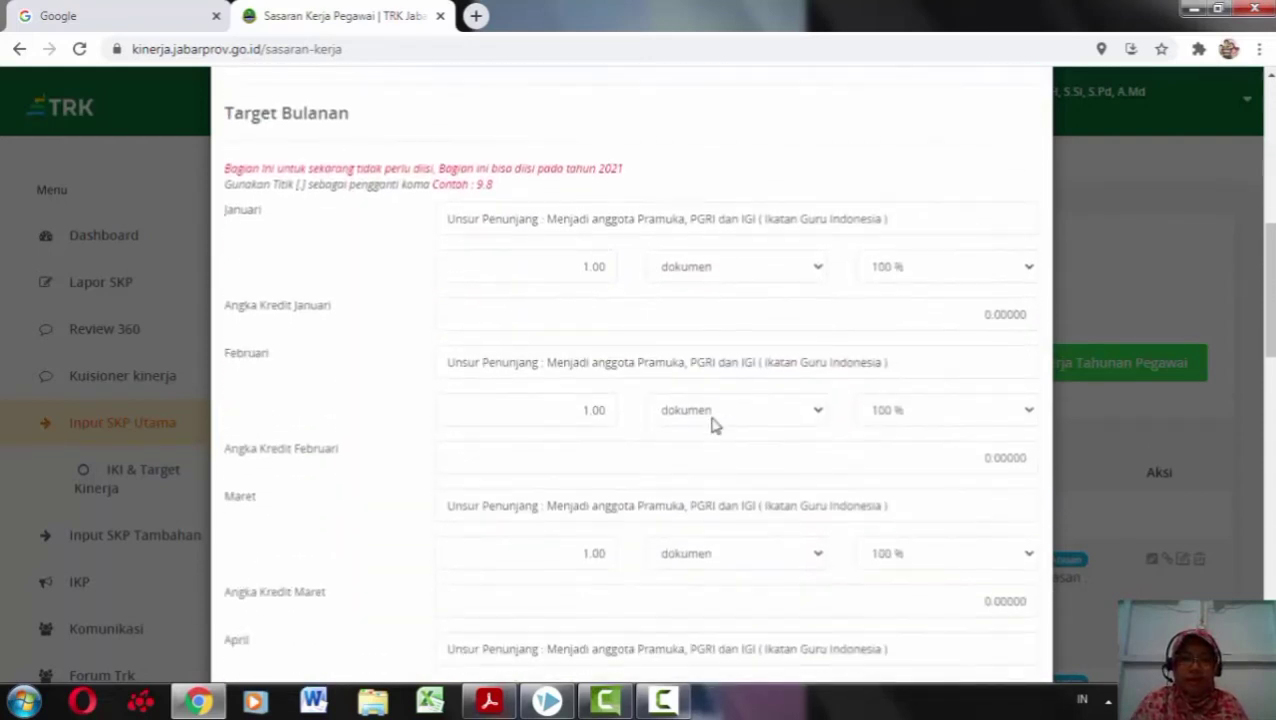
left_click(590, 262)
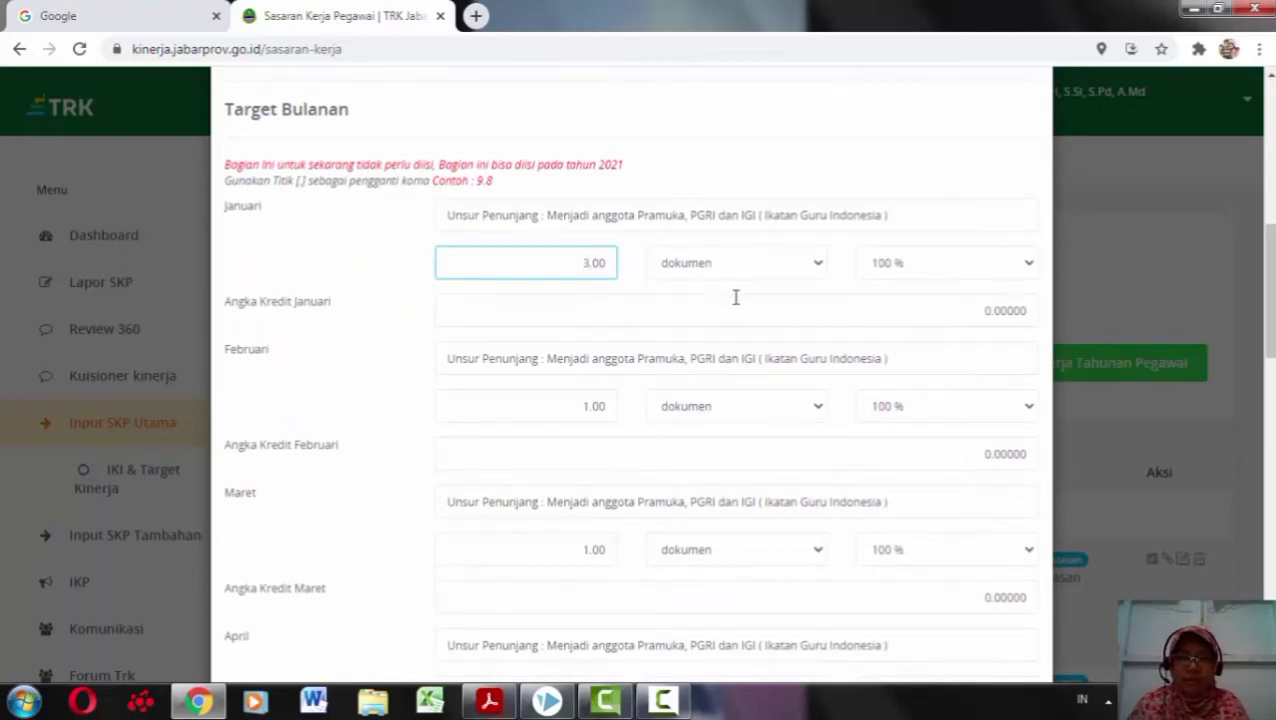
scroll(612, 435, "down", 2)
left_click(586, 222)
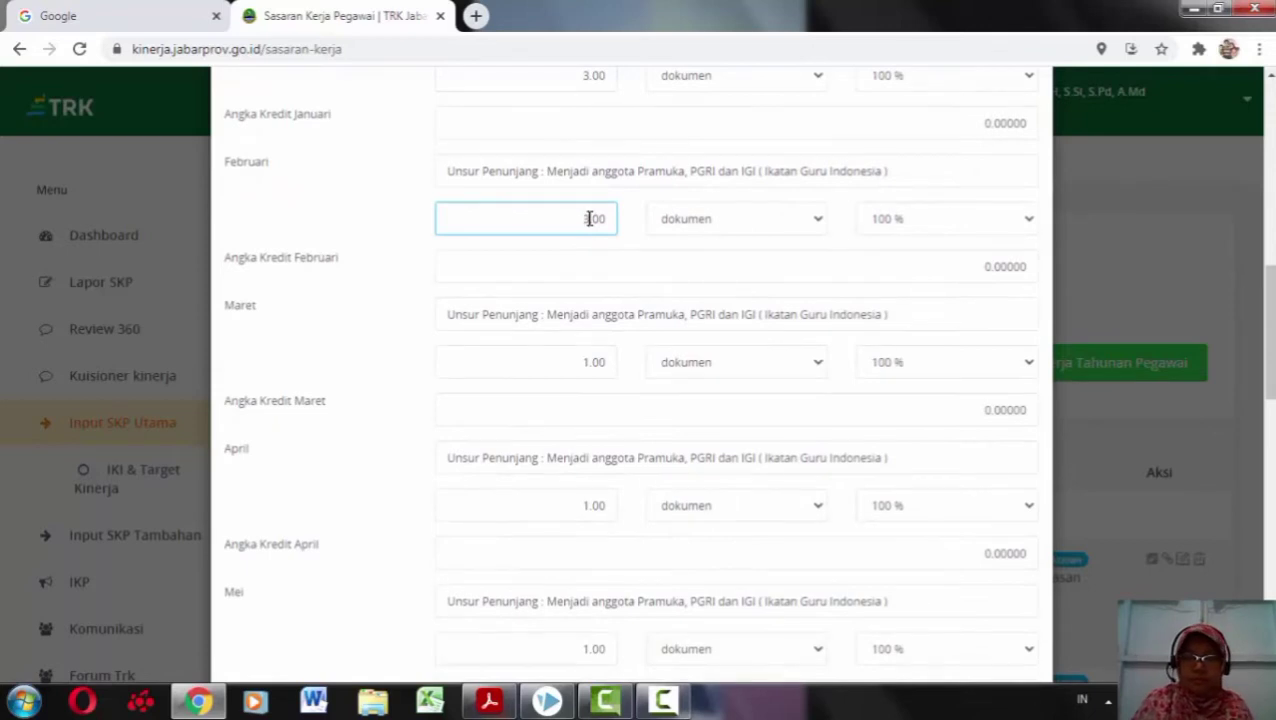
left_click(588, 364)
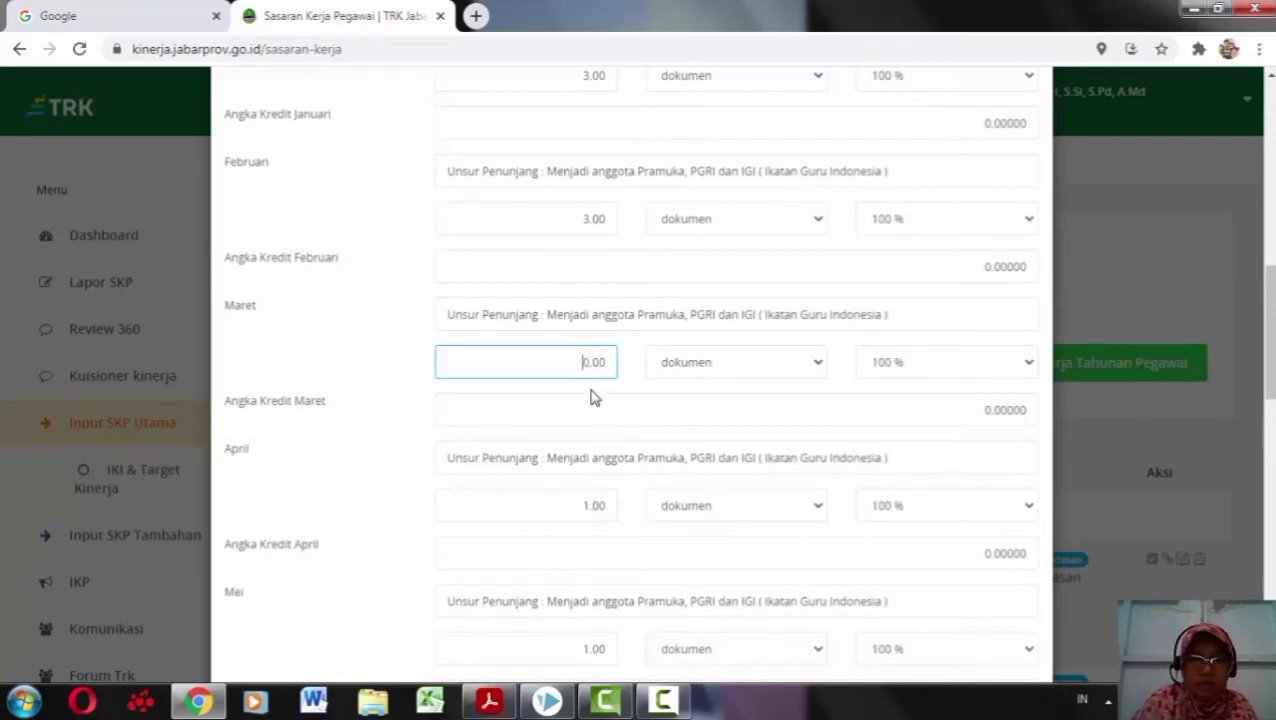
- Set the monthly output for Mei, Juni and Juli to 3.00 dokumen each
scroll(601, 397, "down", 3)
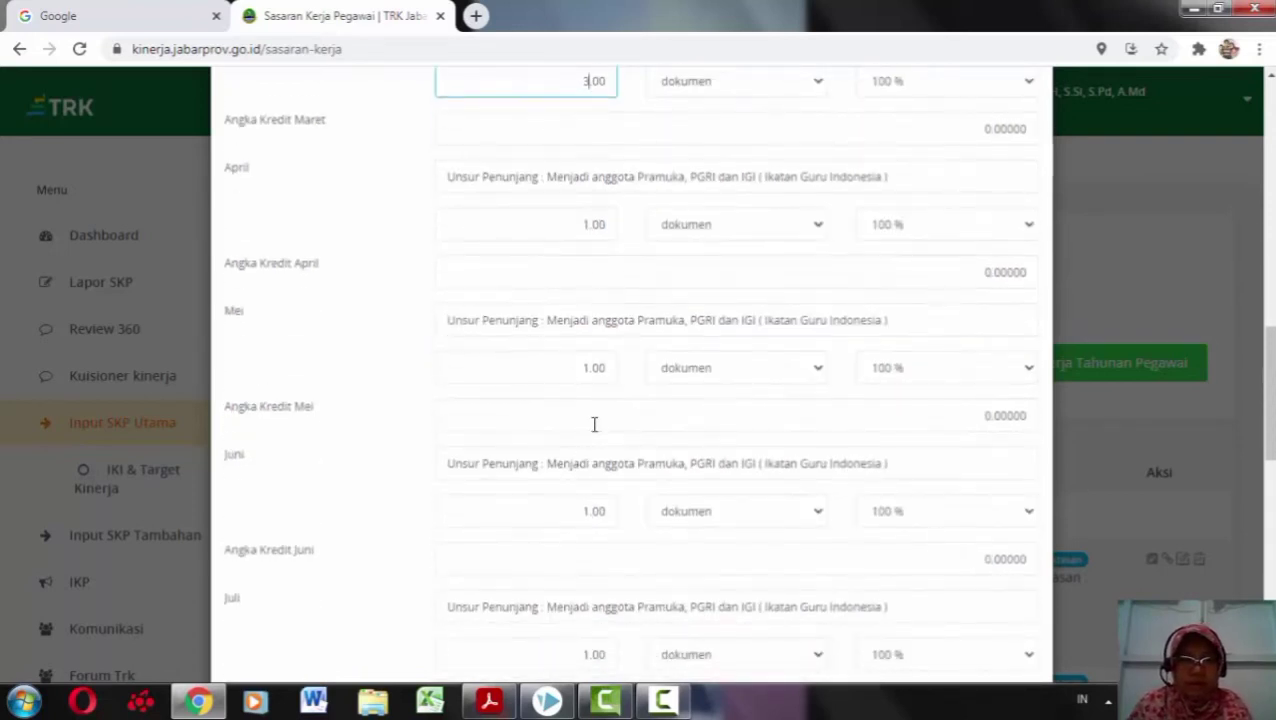
left_click(591, 370)
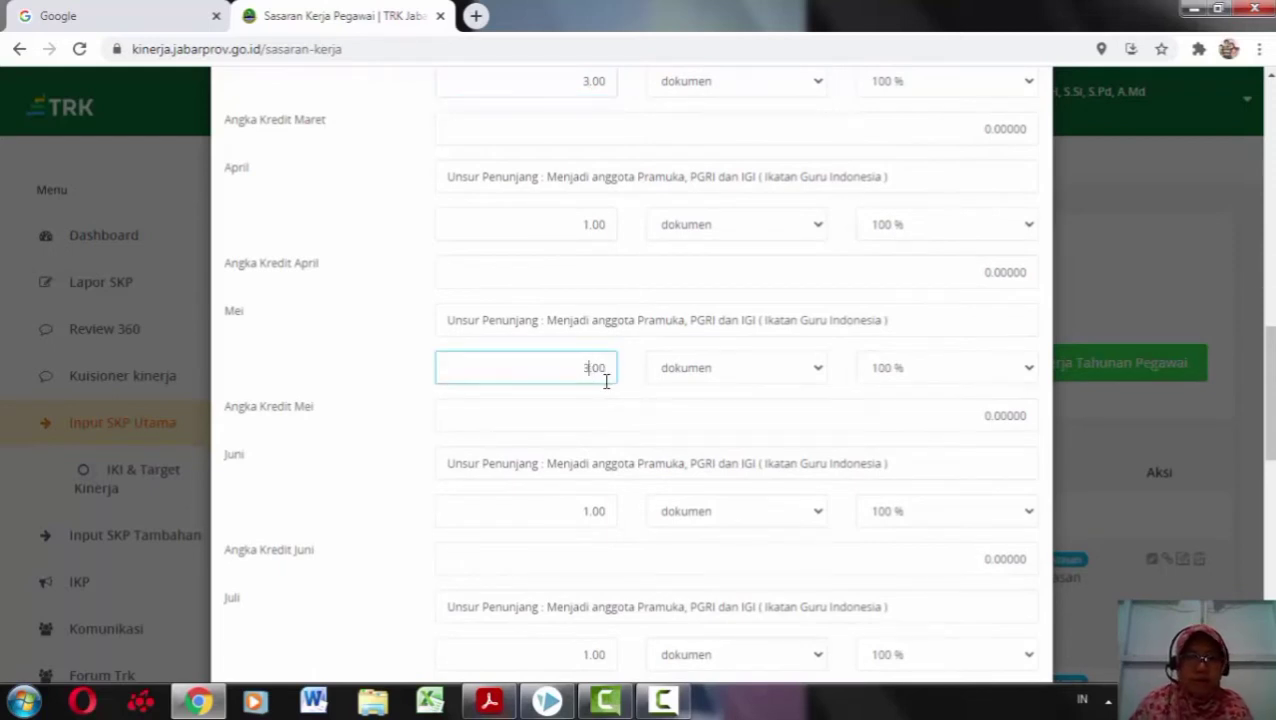
scroll(606, 381, "down", 3)
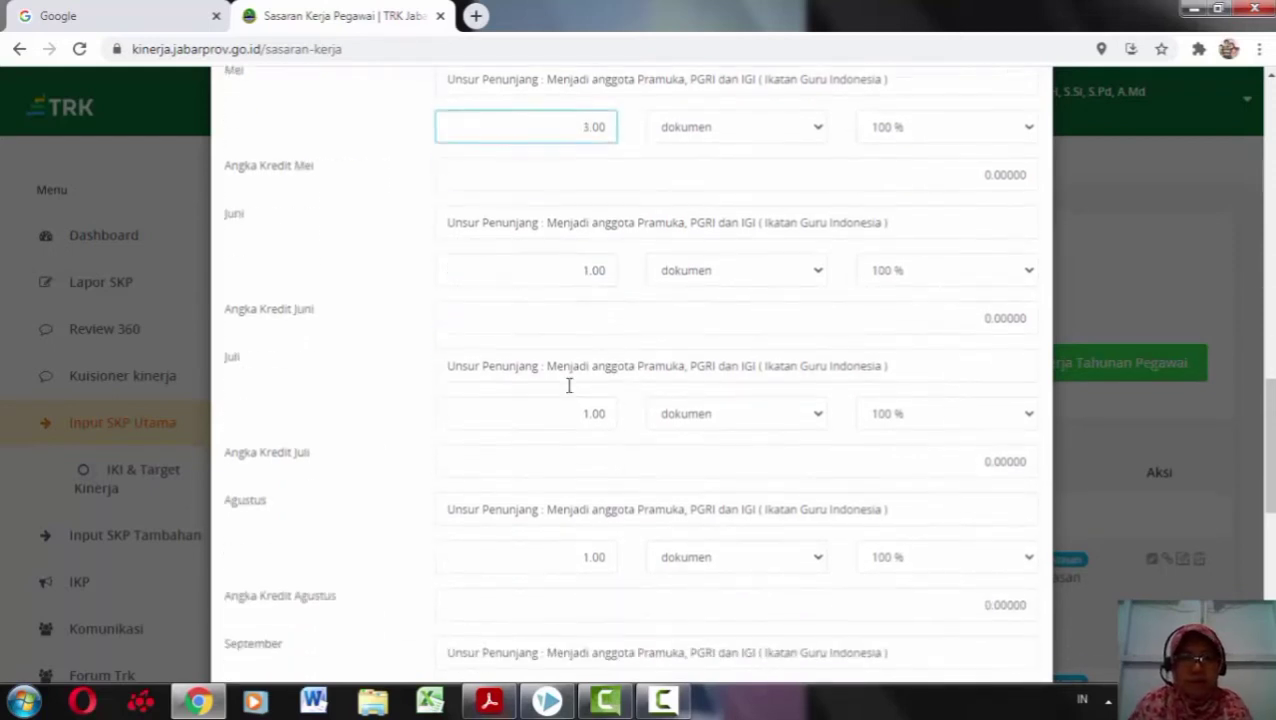
left_click(590, 232)
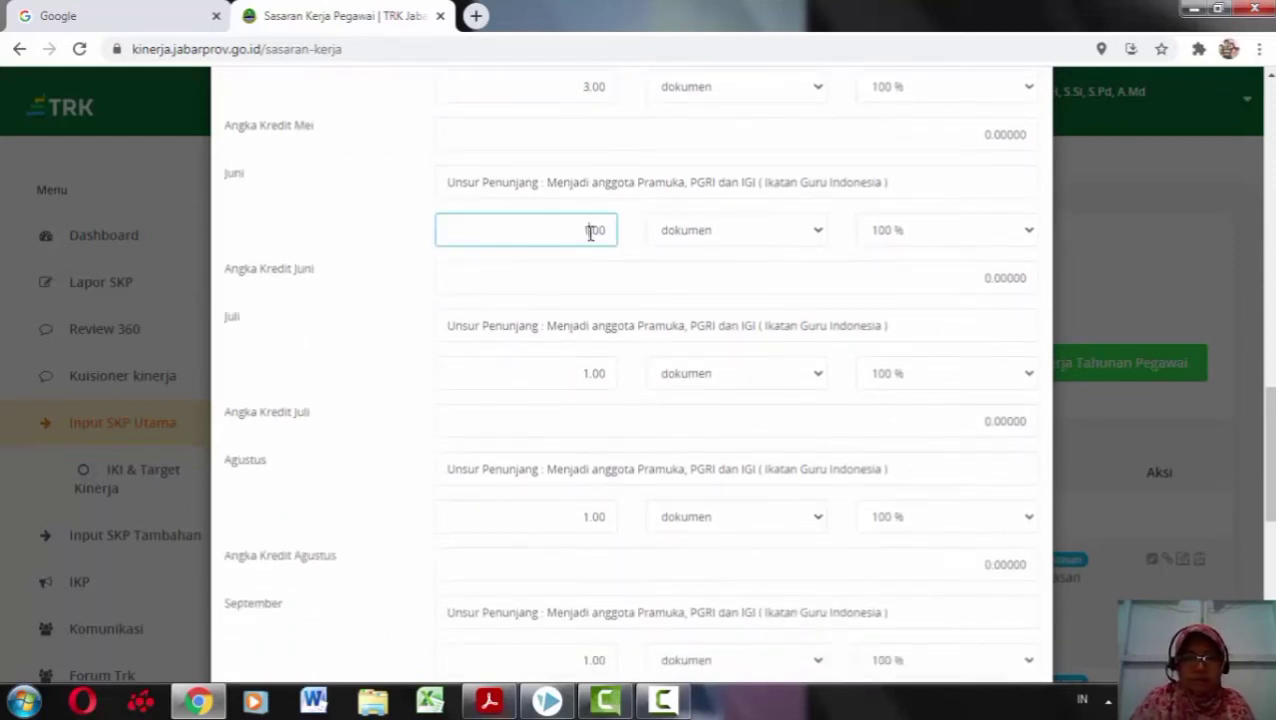
left_click(593, 372)
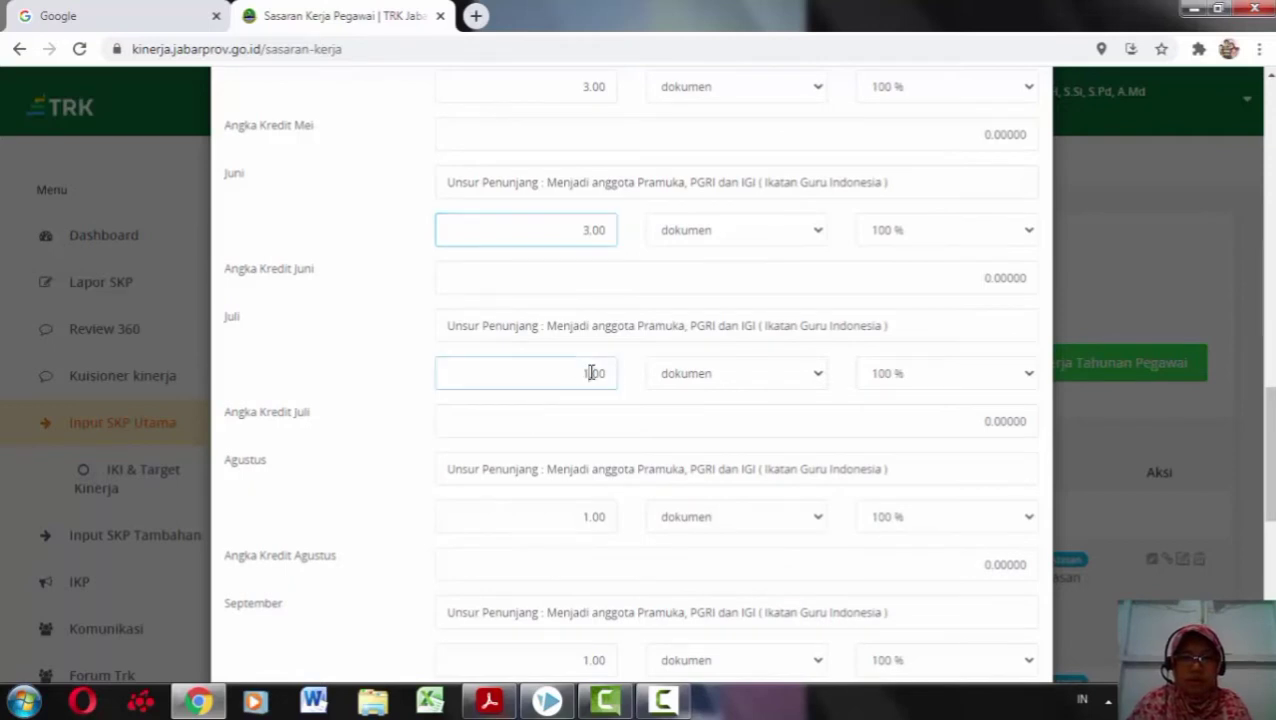
- Set the September, Oktober, November and Desember outputs to 3.00 dokumen each, save the target and check it in the list
scroll(577, 382, "down", 3)
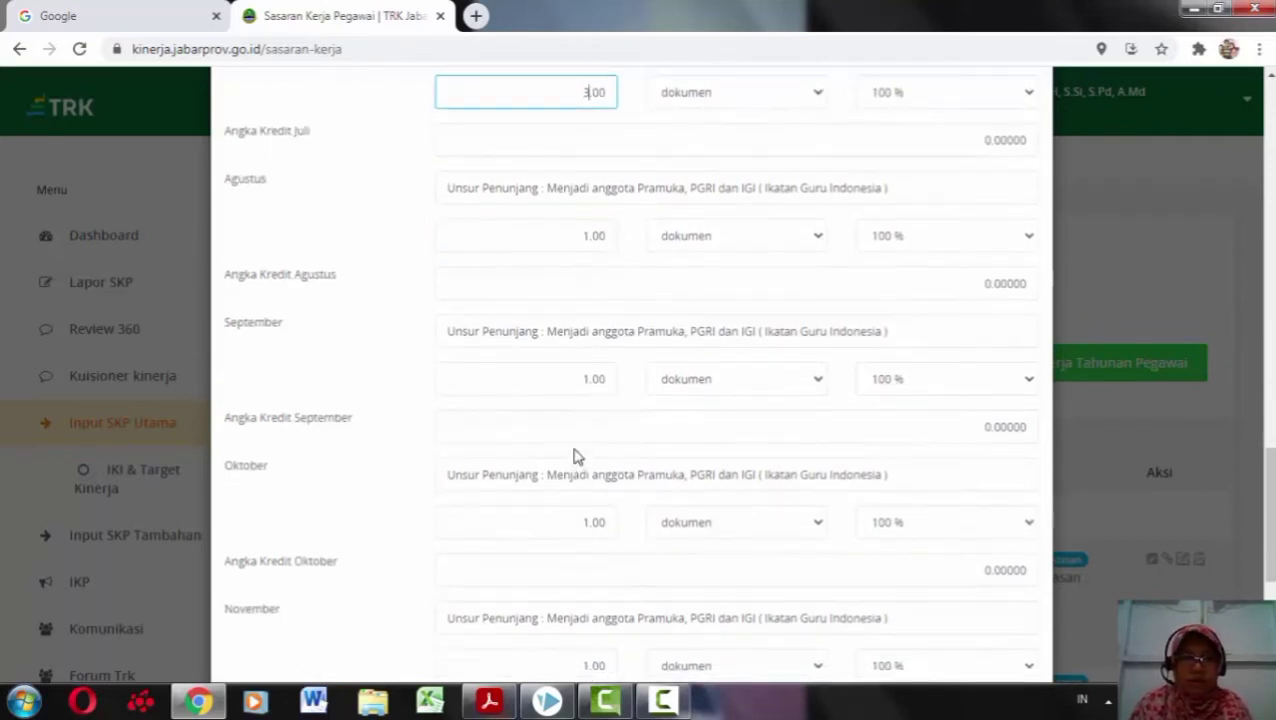
left_click(590, 380)
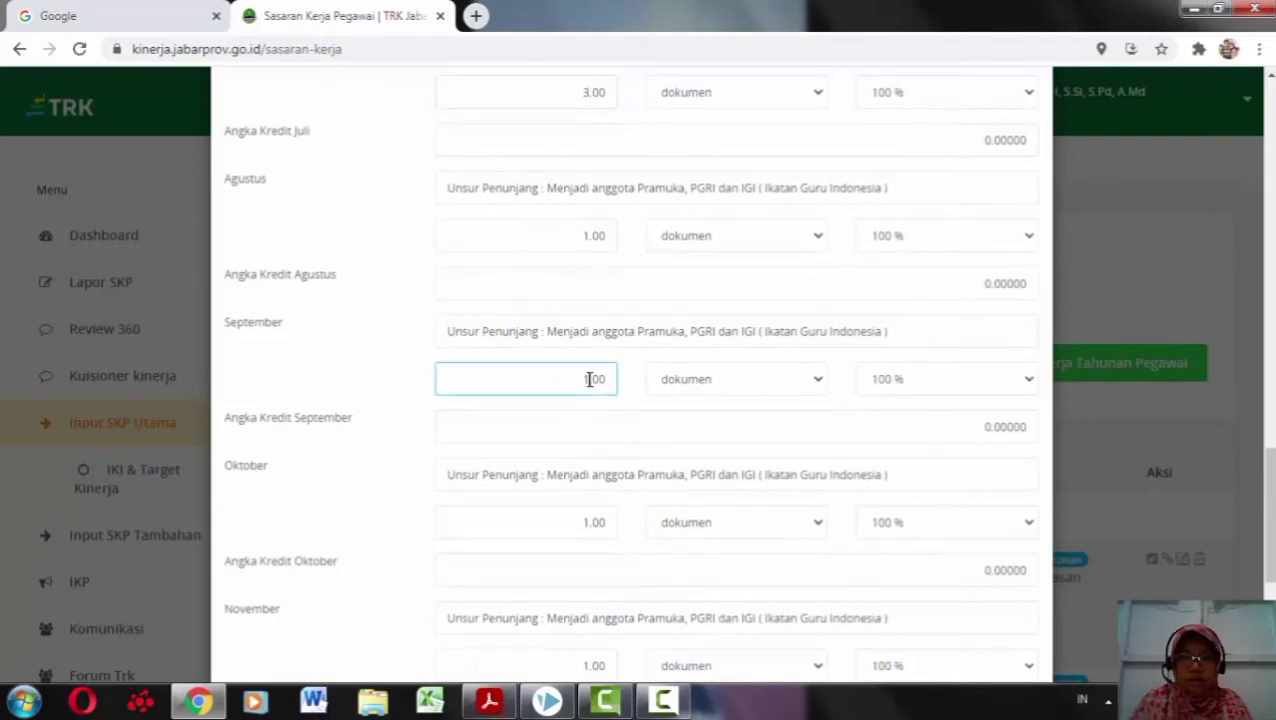
scroll(595, 364, "down", 3)
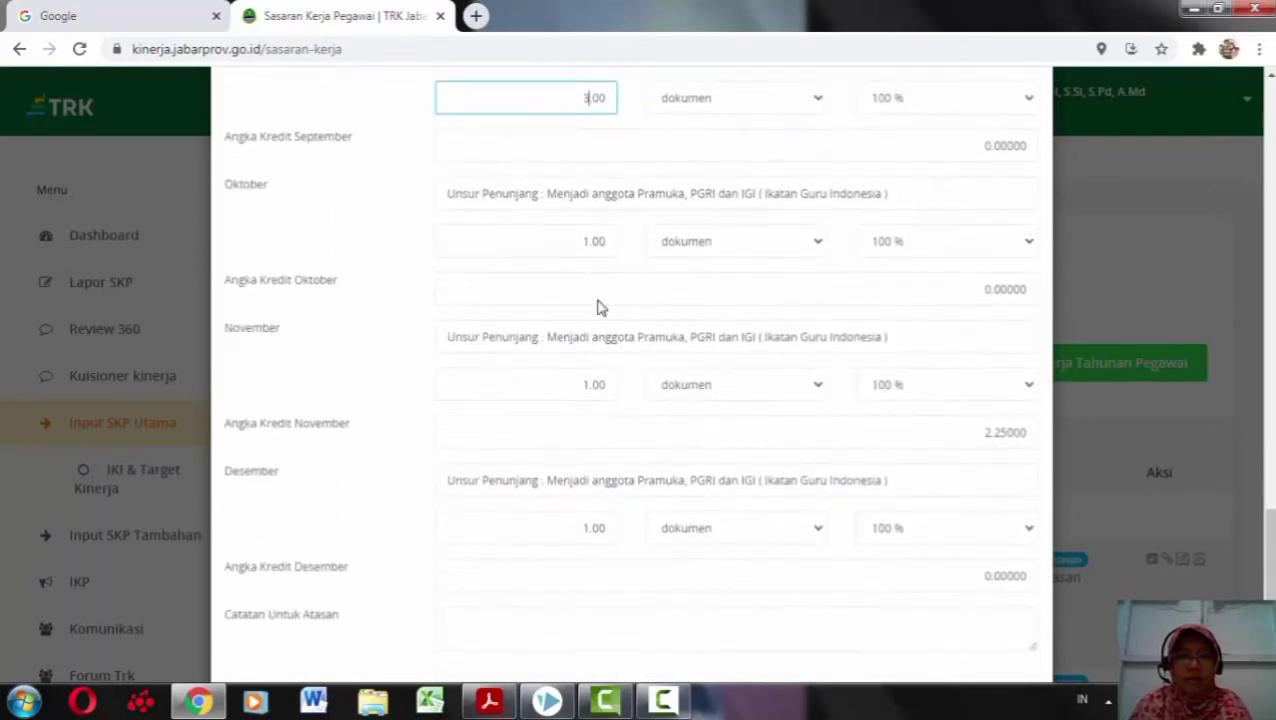
left_click(592, 242)
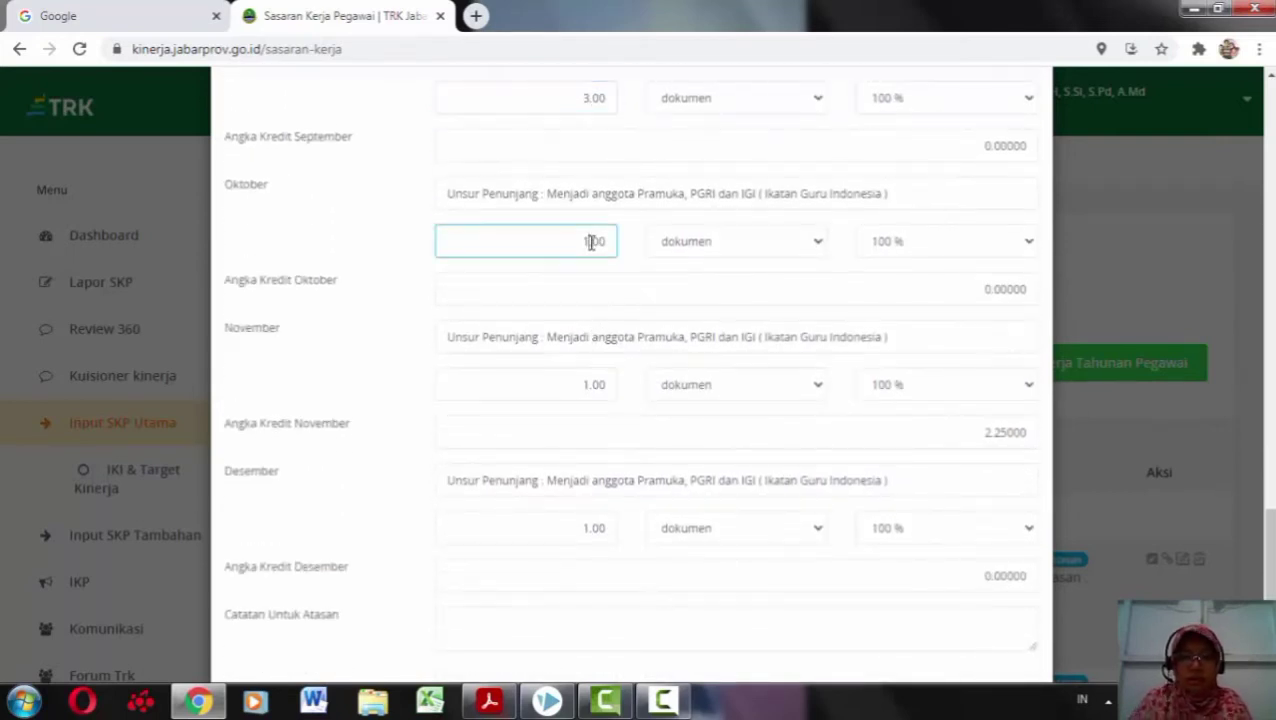
left_click(592, 385)
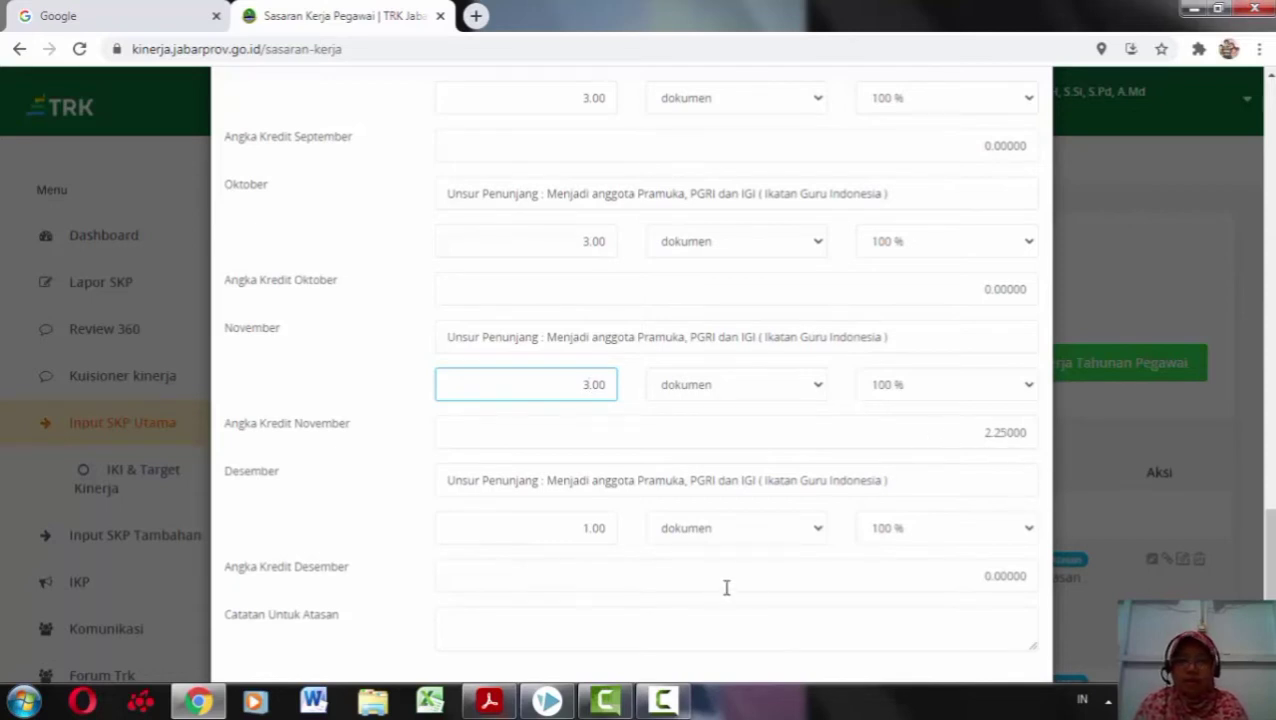
scroll(590, 575, "down", 1)
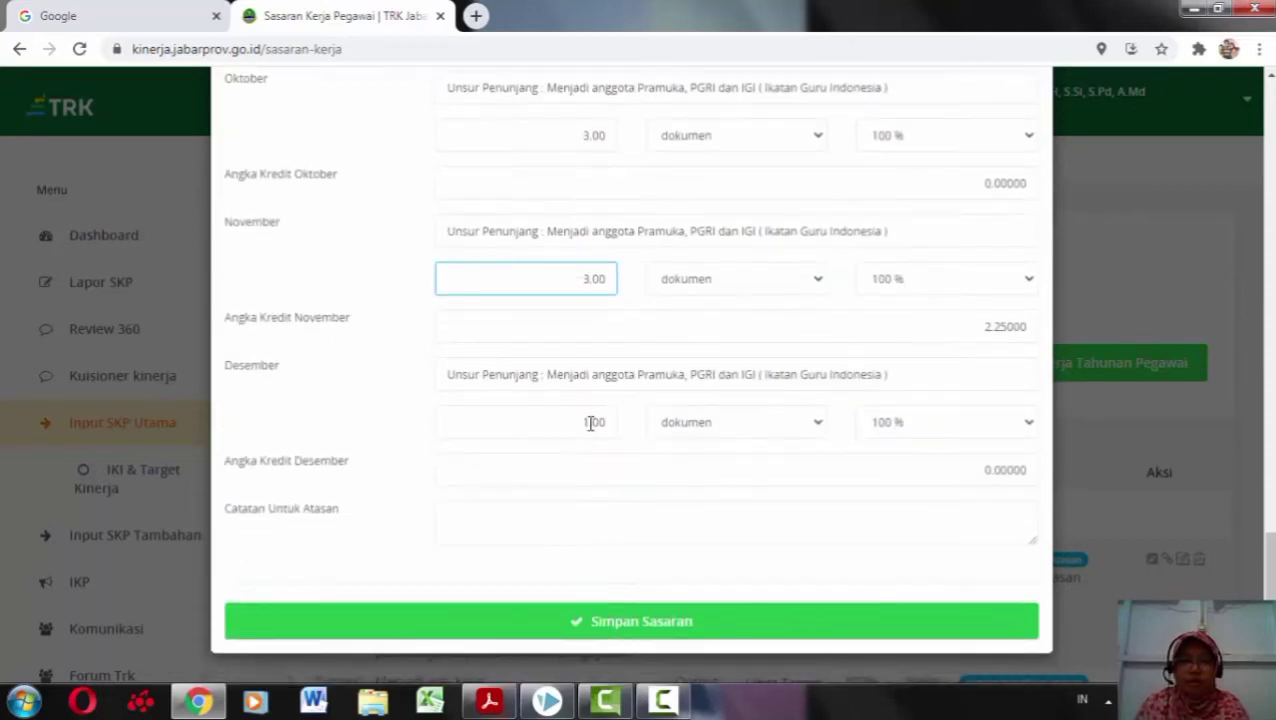
left_click(591, 422)
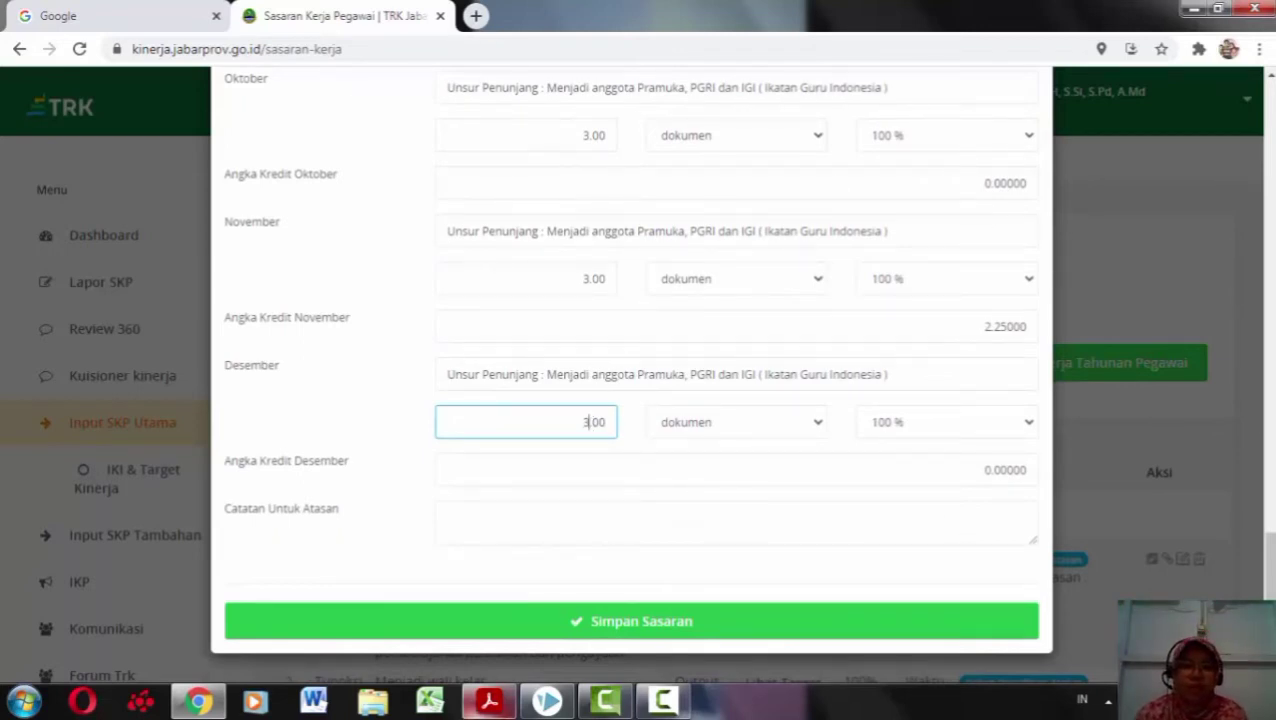
left_click(657, 634)
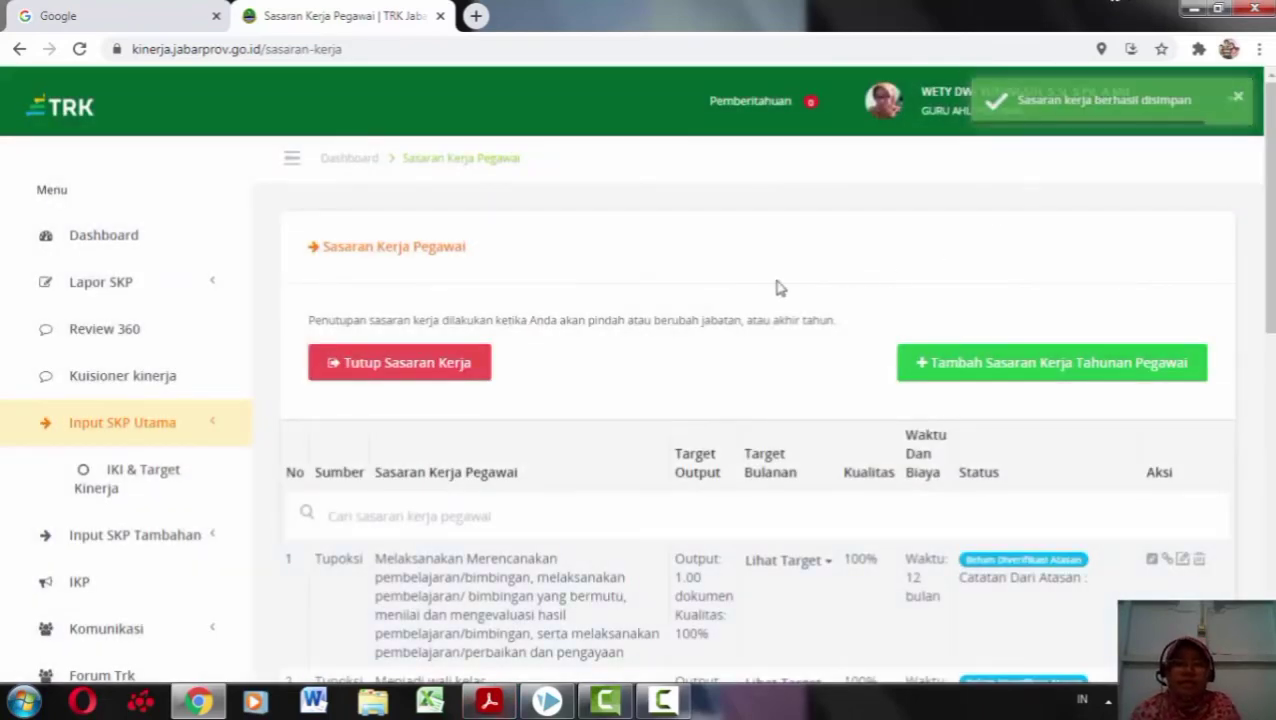
scroll(678, 484, "down", 8)
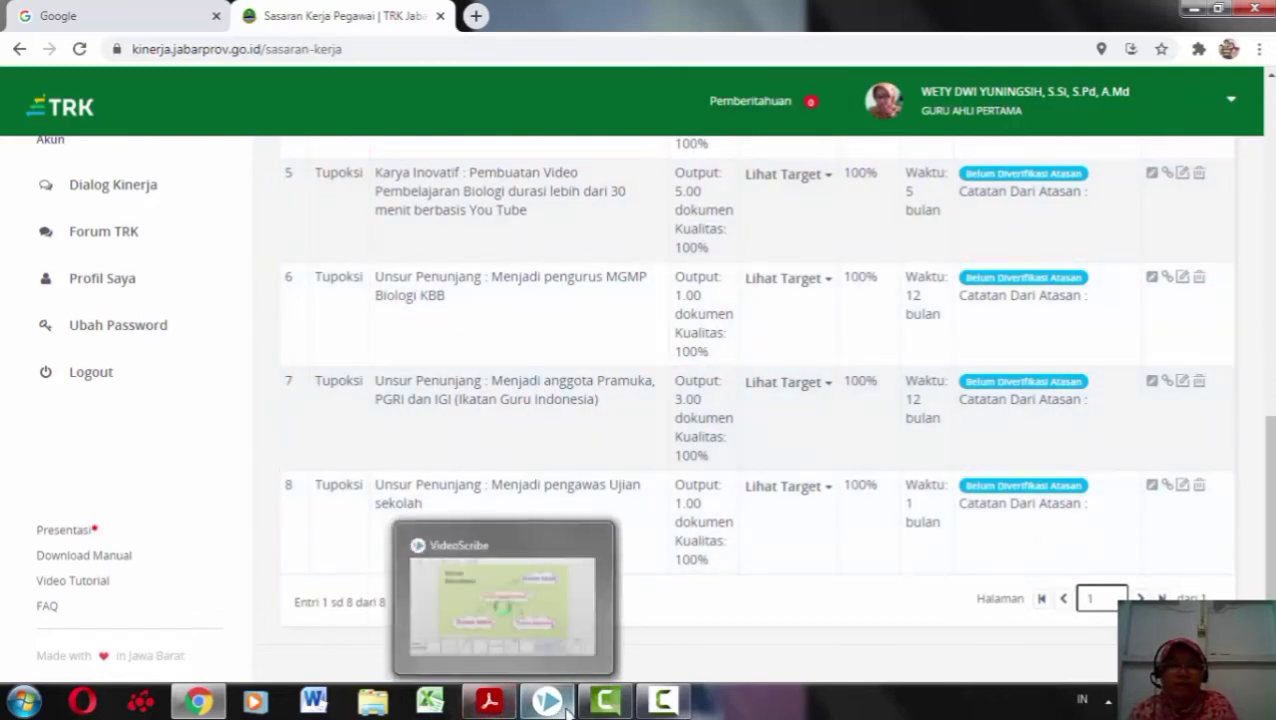
mouse_move(605, 700)
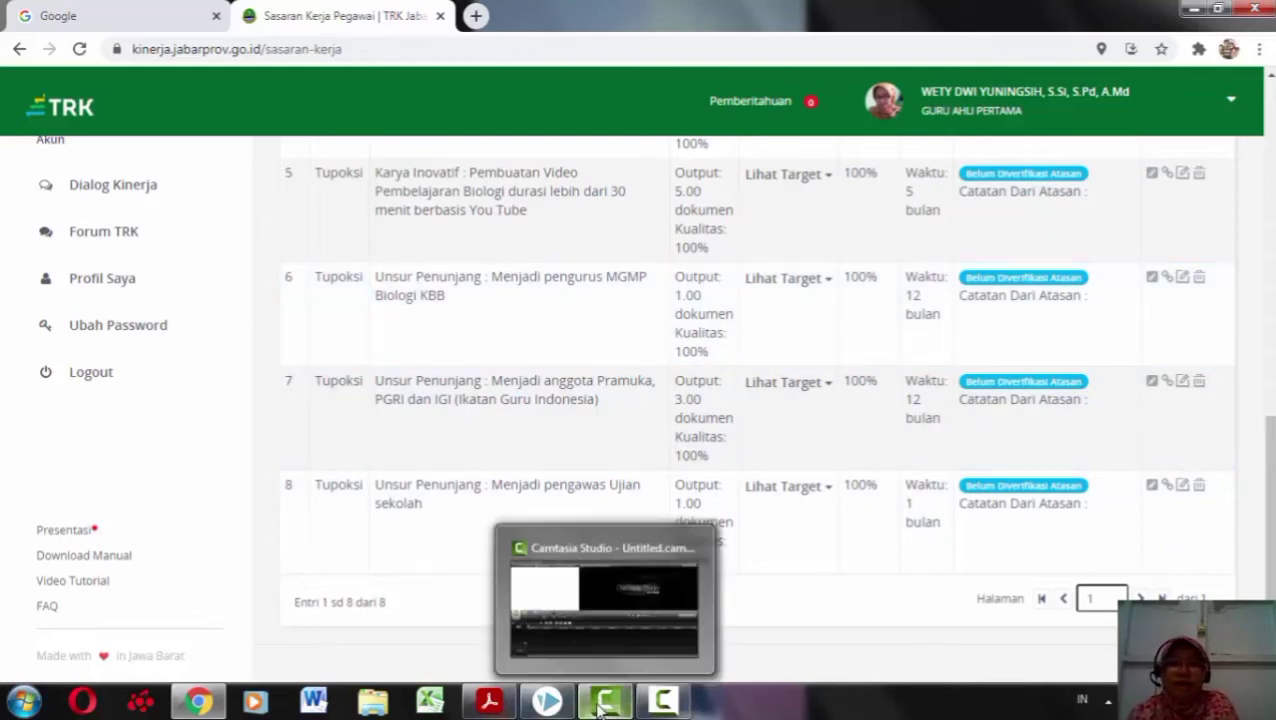
left_click(665, 705)
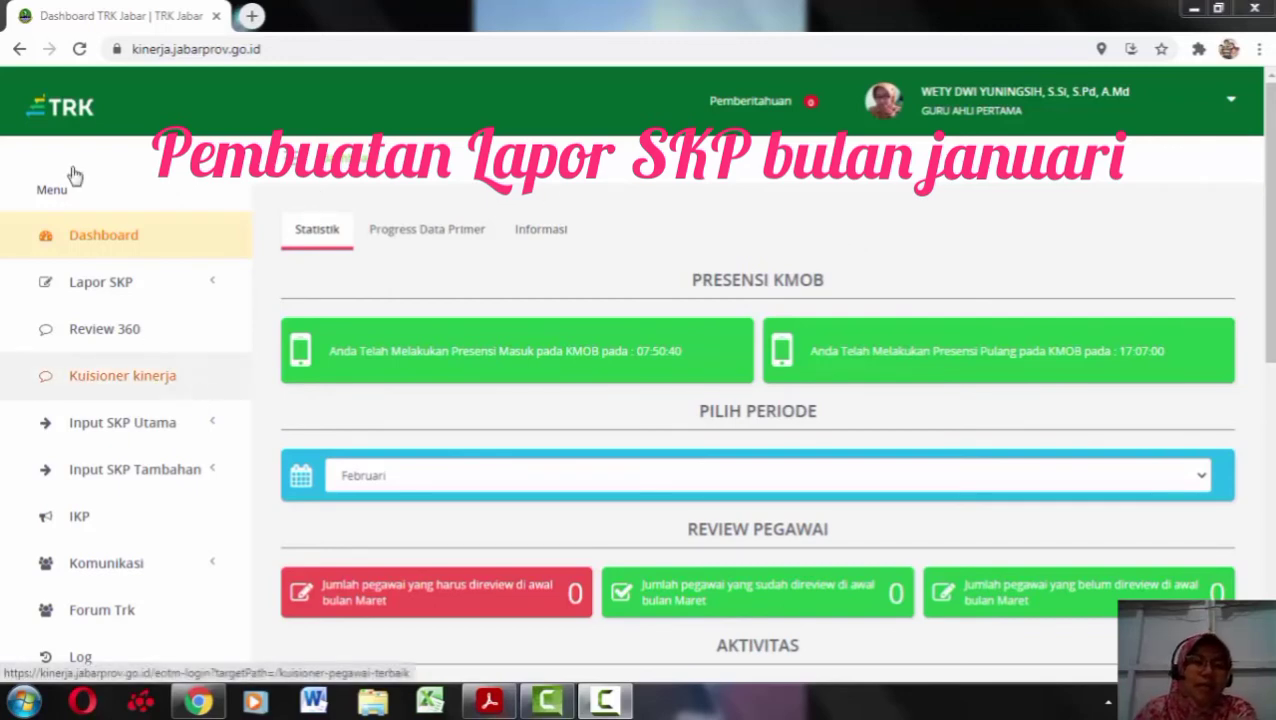
- Open the IKI & Target Kinerja page of Lapor SKP and show the indicators for Bulan 1
left_click(82, 290)
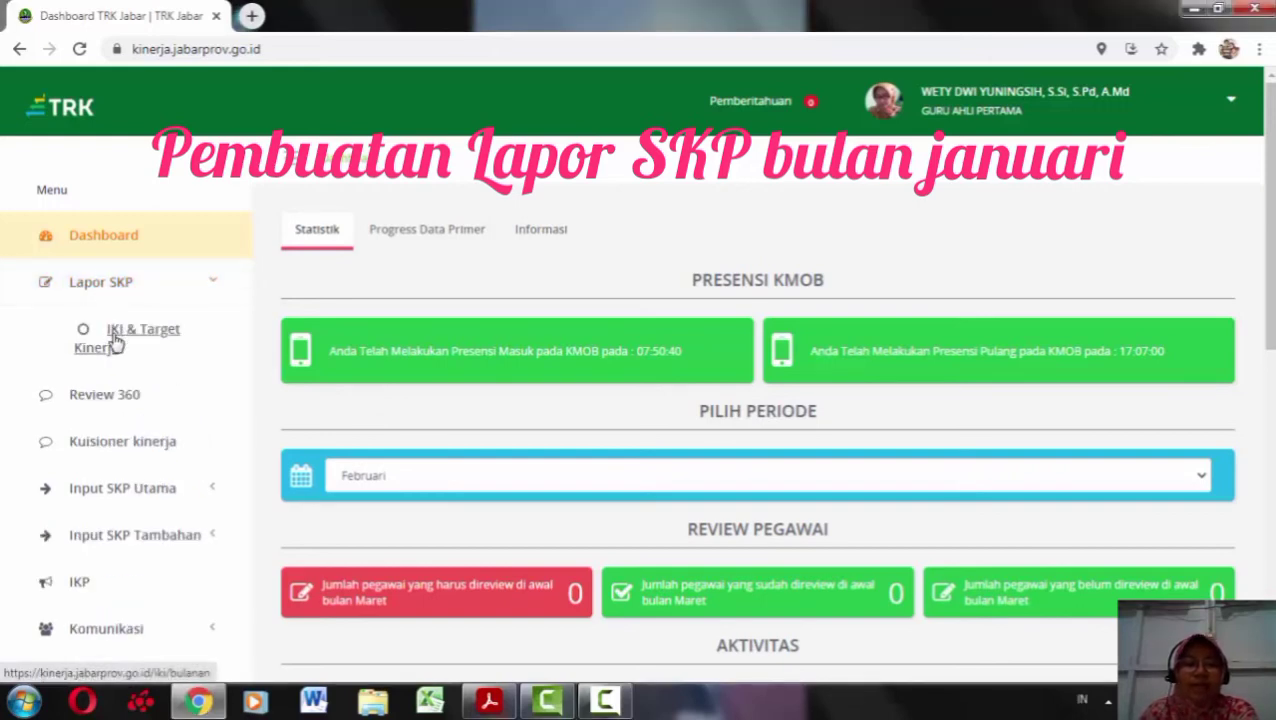
left_click(115, 342)
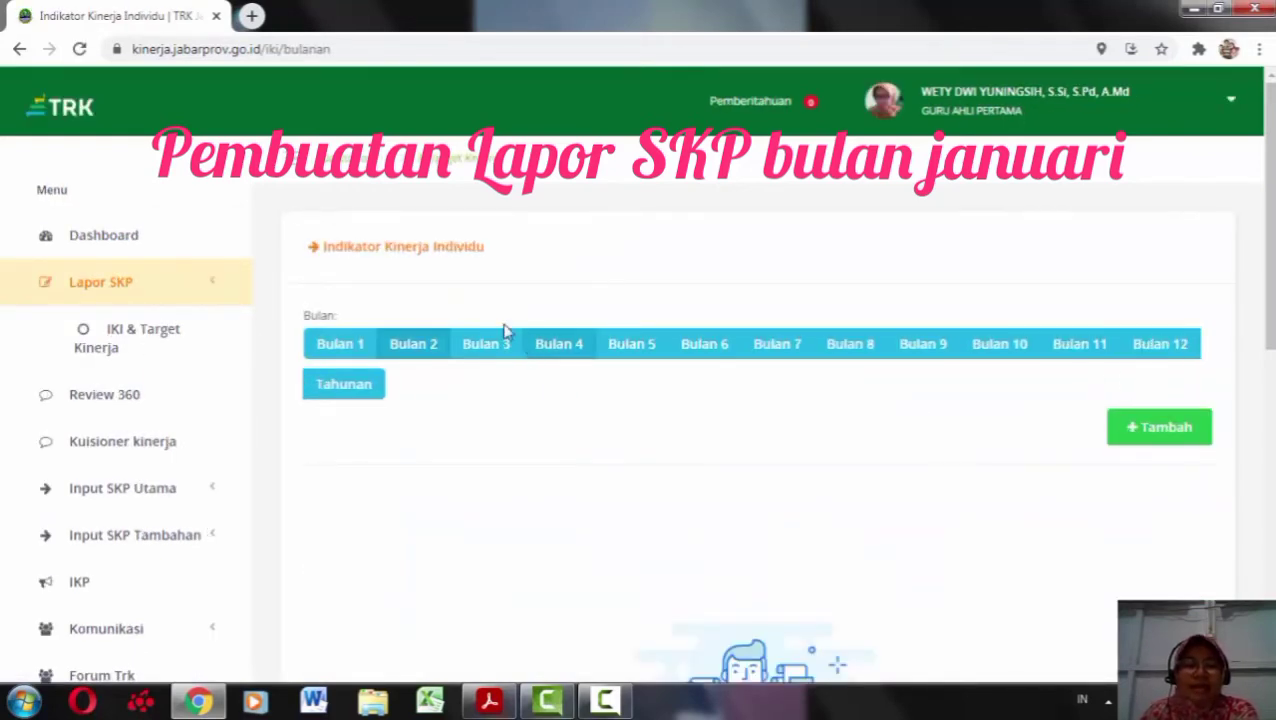
left_click(341, 350)
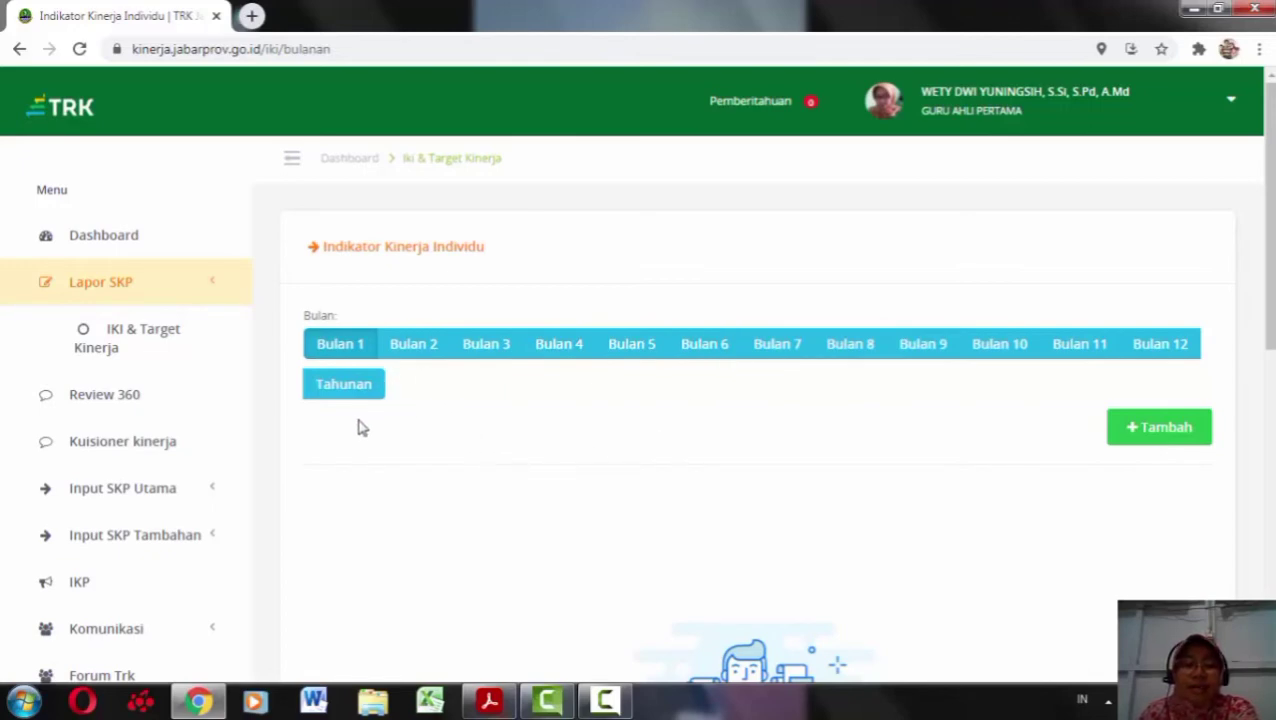
- Copy the text of the first Sasaran Kerja Pegawai from the IKI & Target Kinerja list of Input SKP Utama
left_click(112, 493)
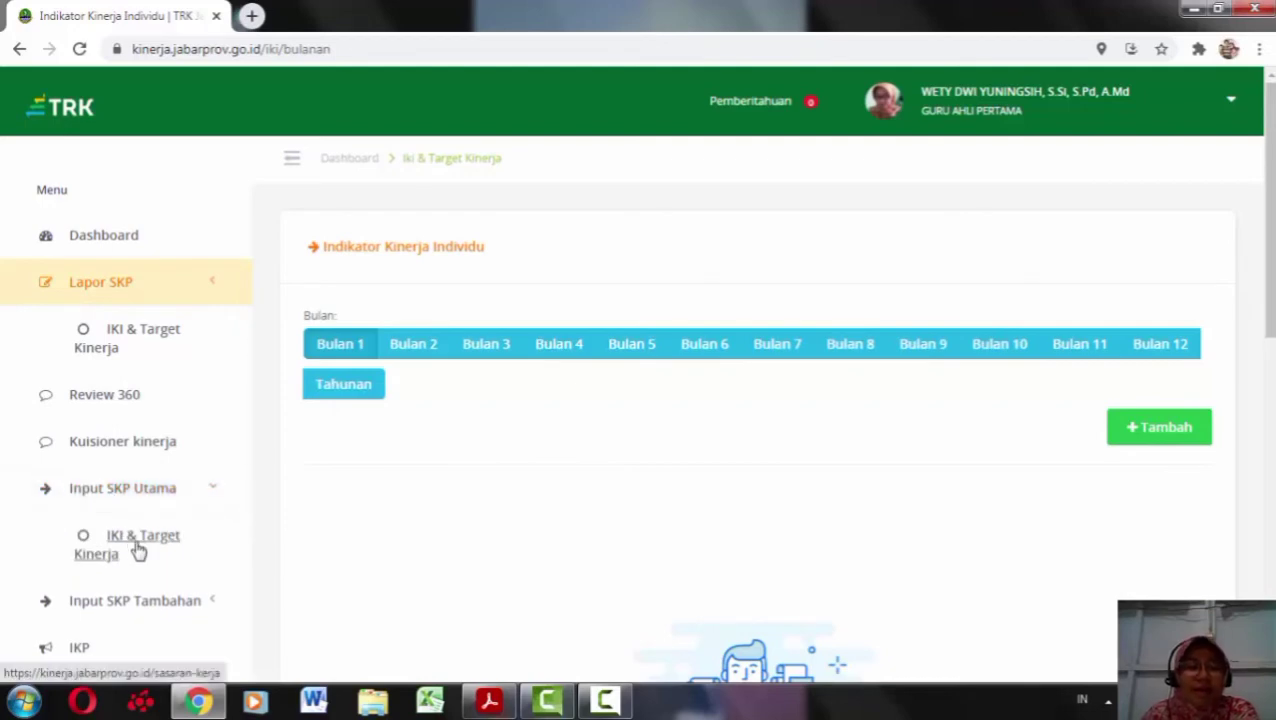
left_click(138, 543)
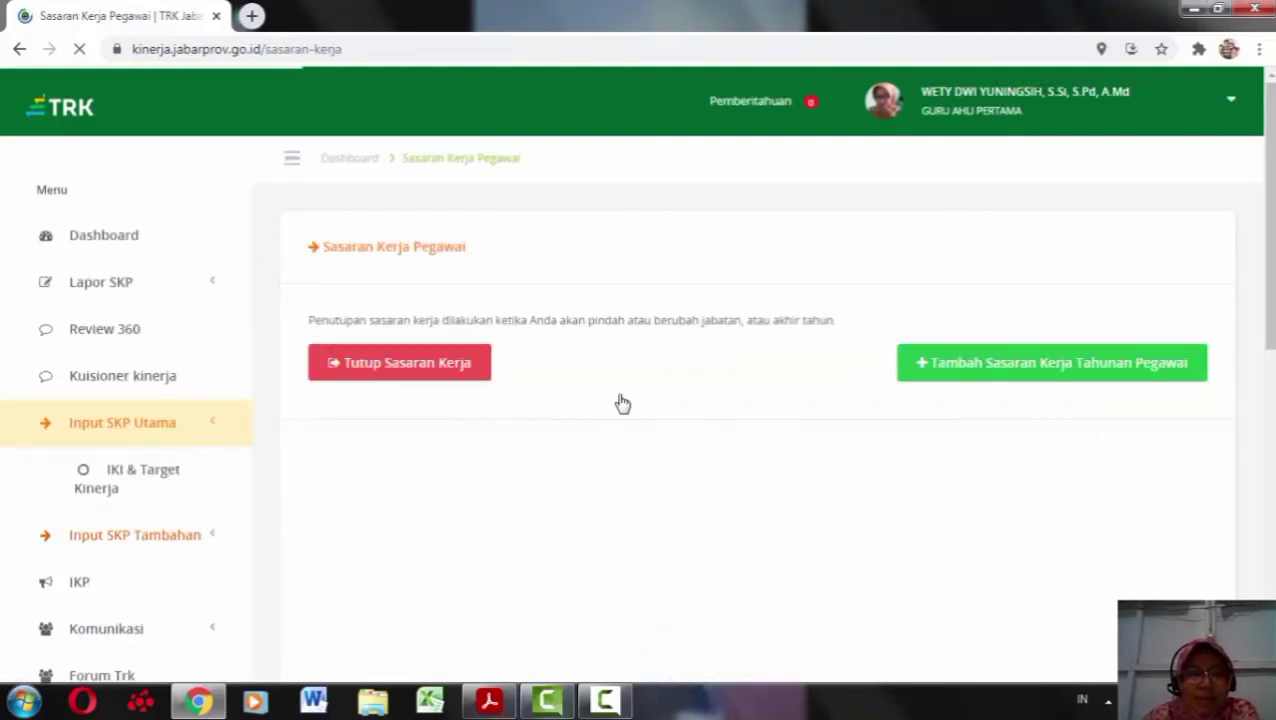
scroll(676, 409, "down", 1)
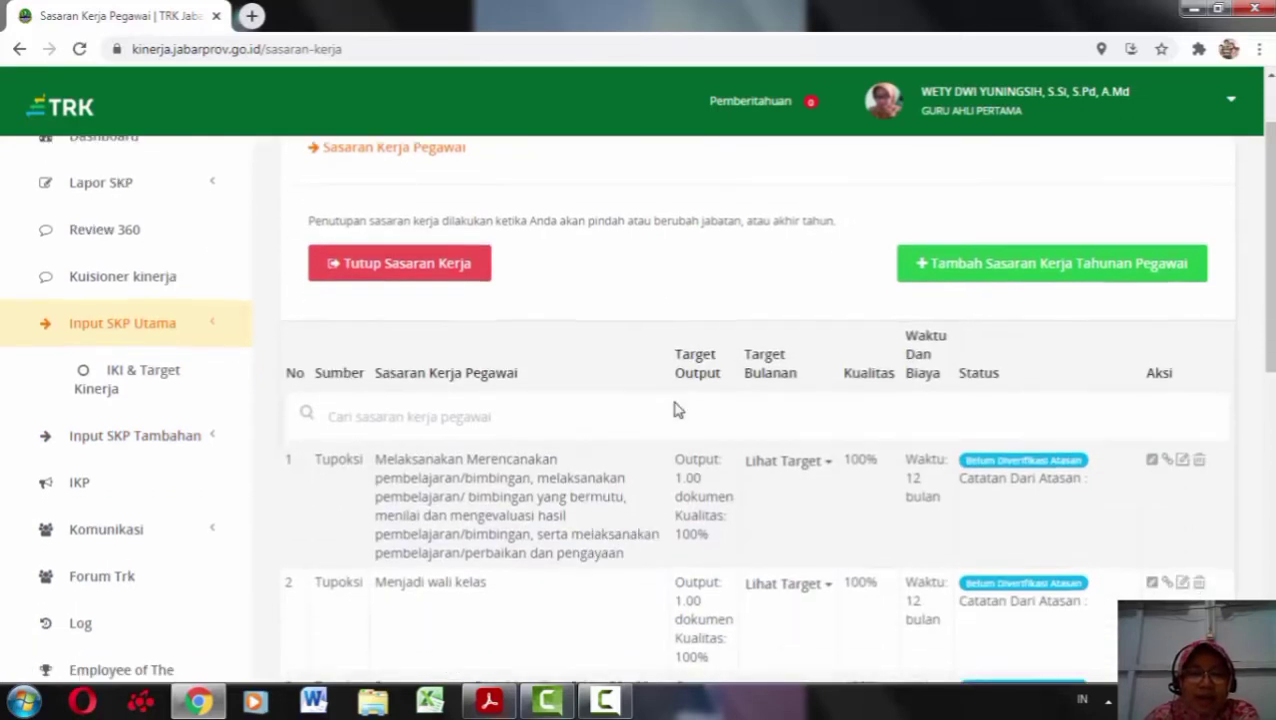
scroll(676, 409, "down", 2)
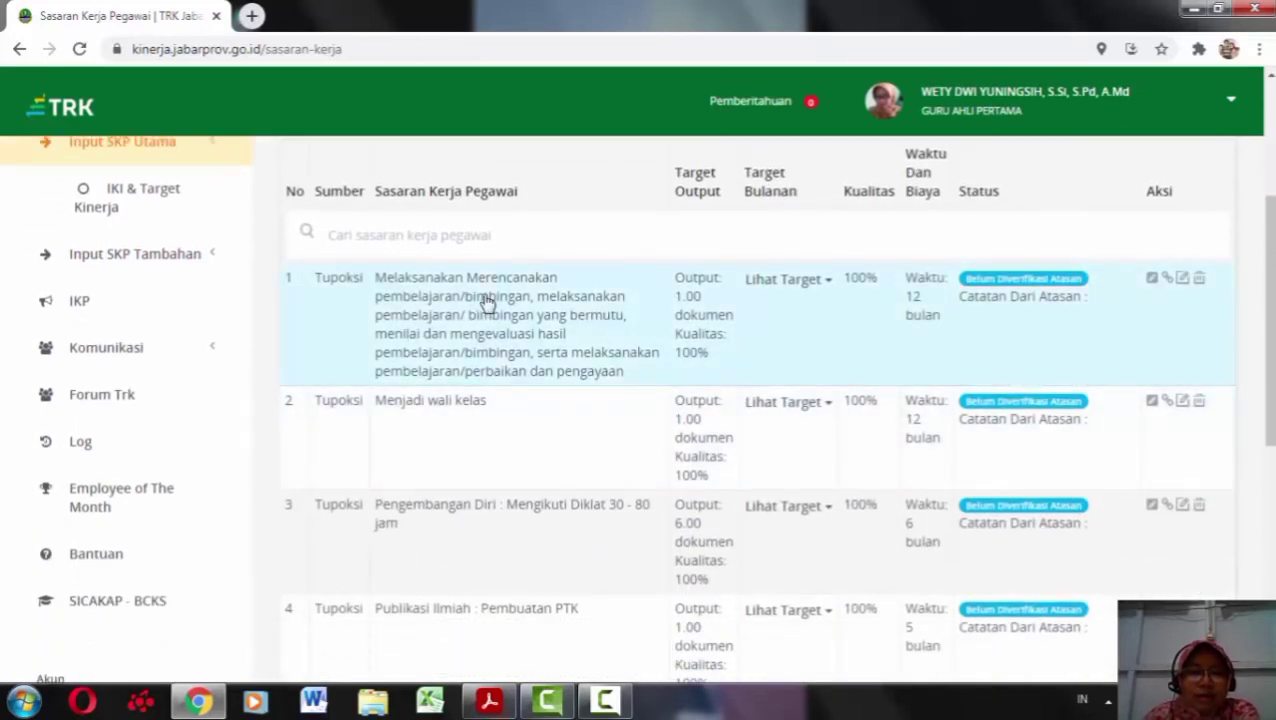
left_click_drag(376, 277, 592, 373)
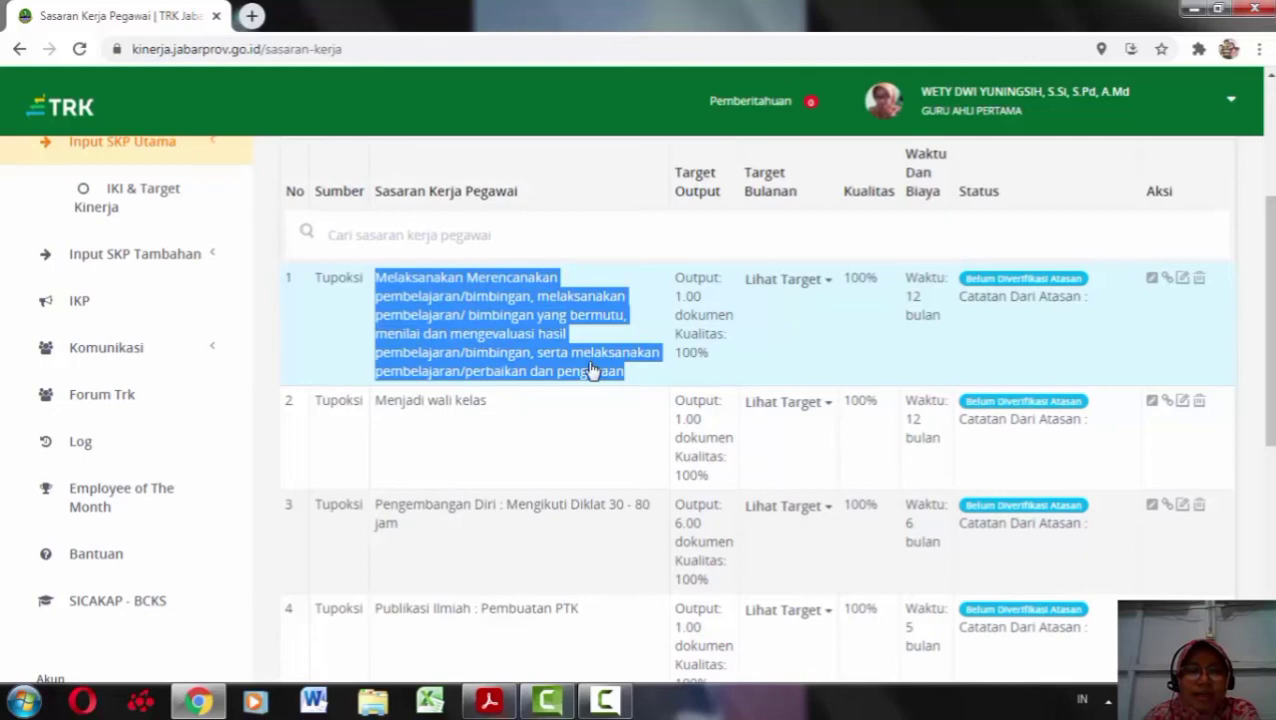
right_click(520, 338)
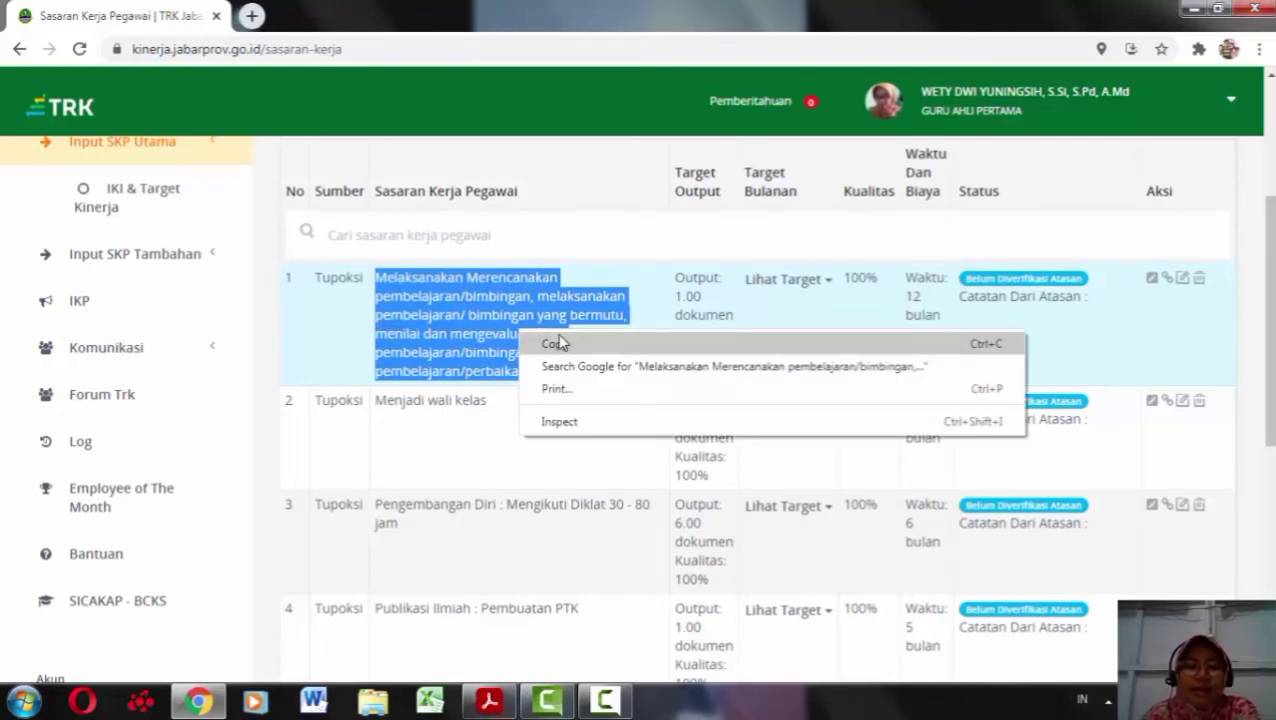
left_click(556, 344)
- Start a new IKI entry for Bulan 1 in Lapor SKP and paste the copied target text as its Sasaran Strategis
scroll(159, 330, "up", 3)
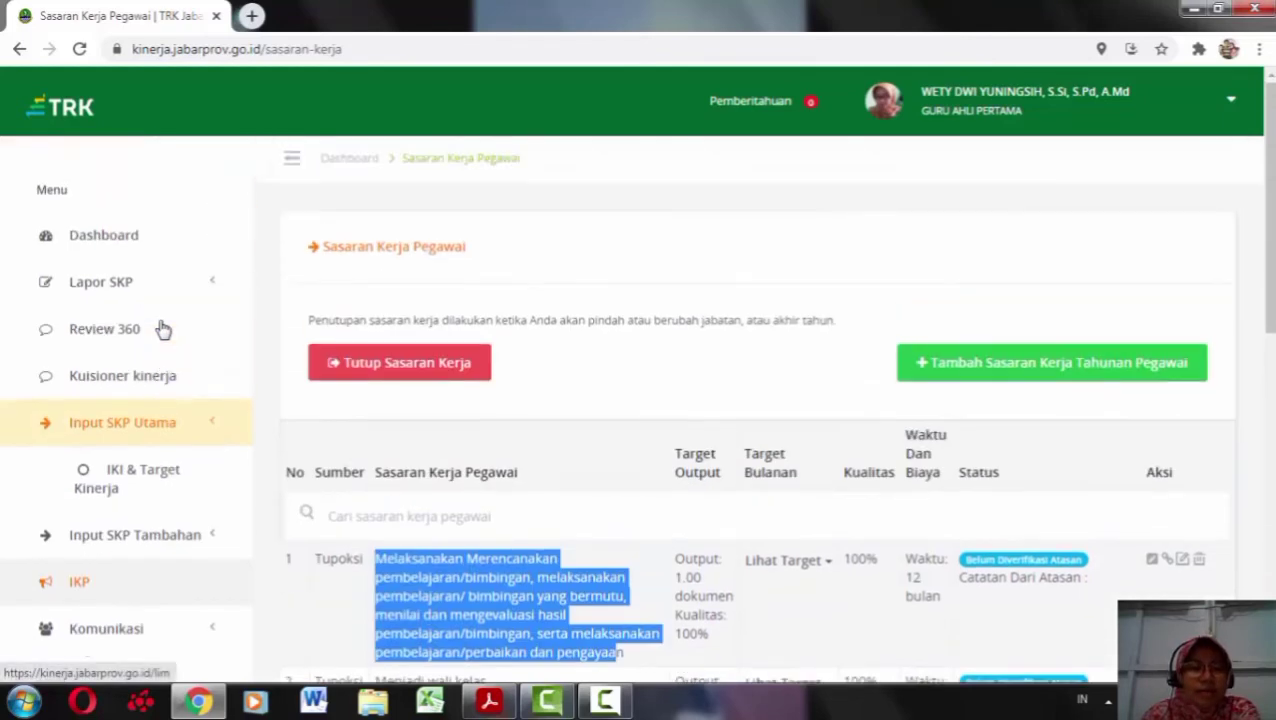
left_click(127, 290)
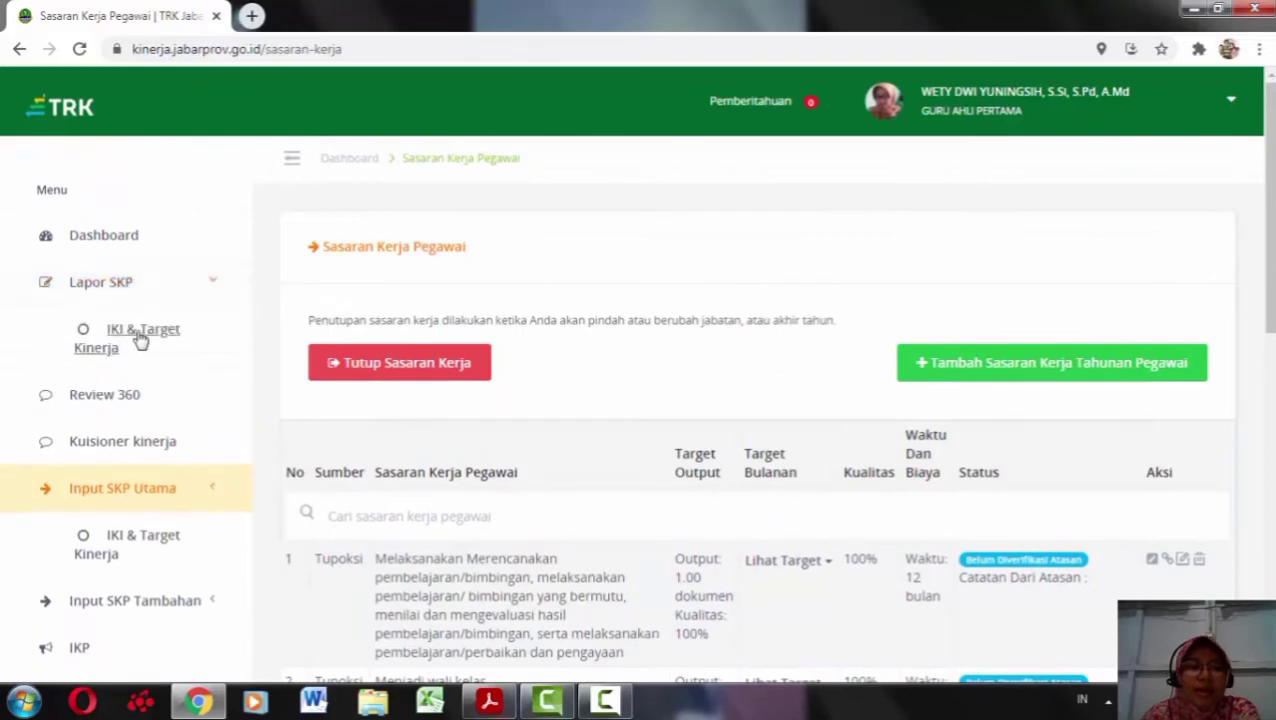
left_click(143, 338)
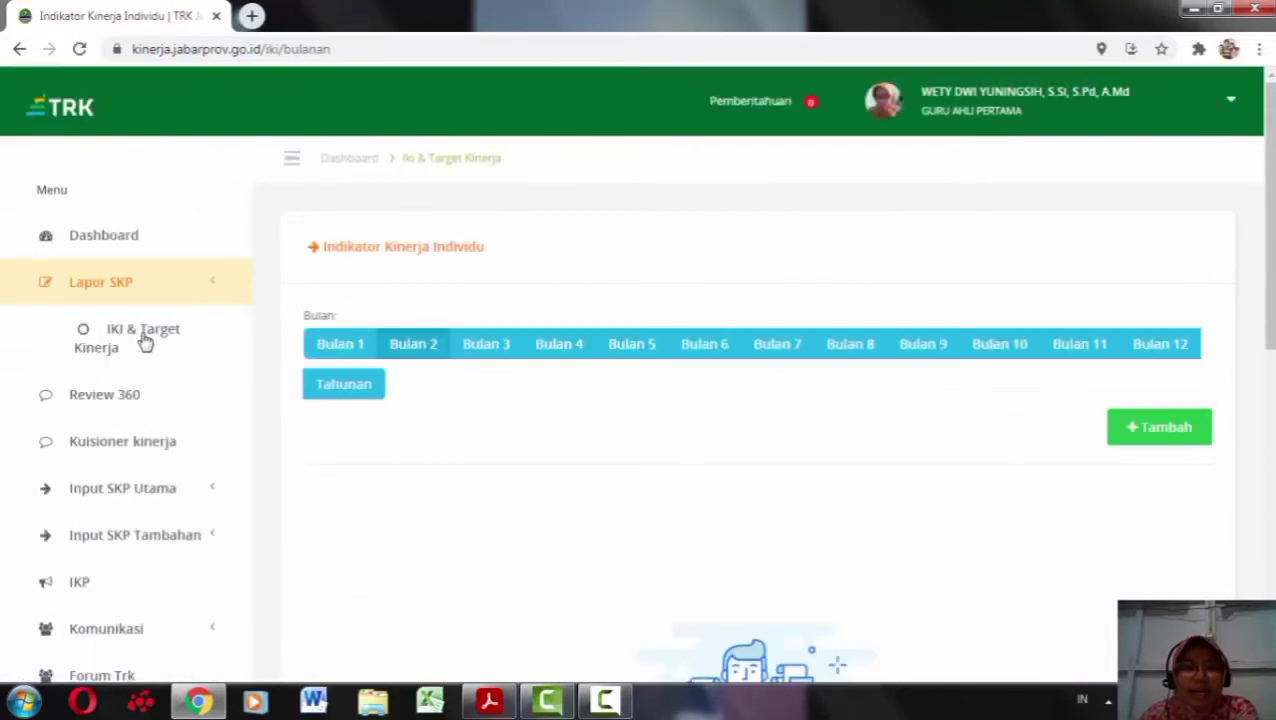
left_click(340, 346)
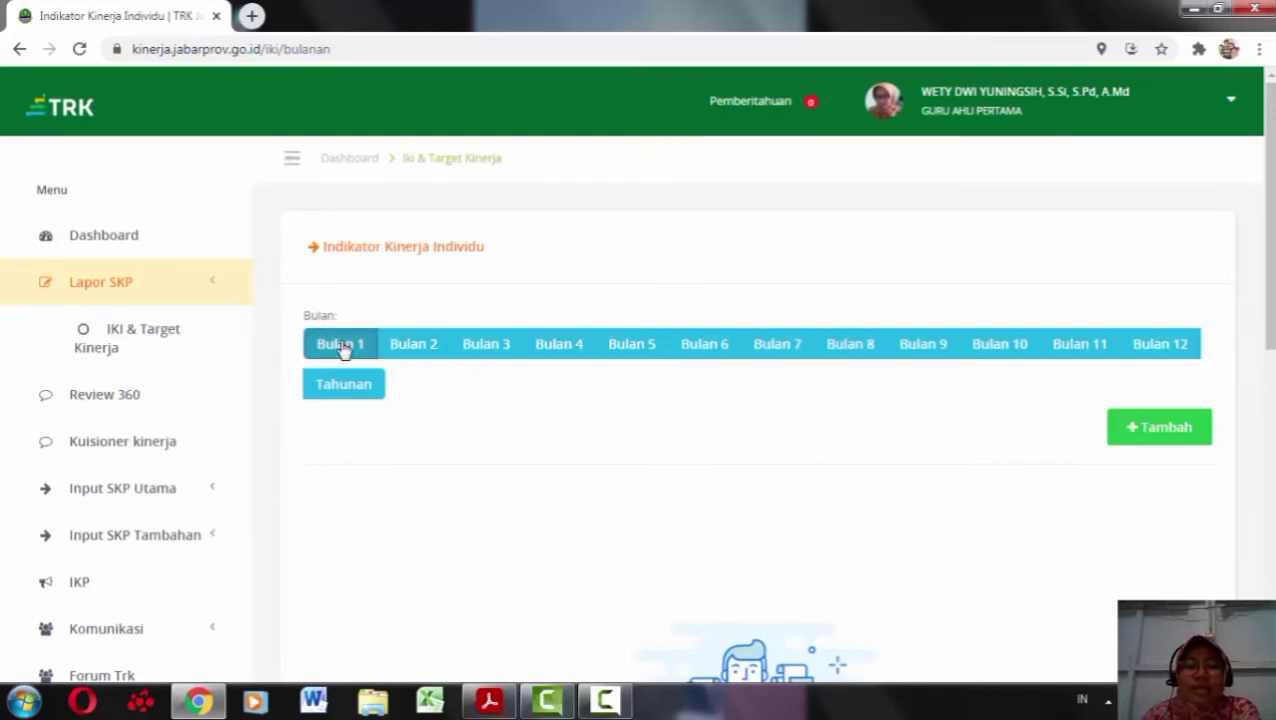
left_click(1175, 437)
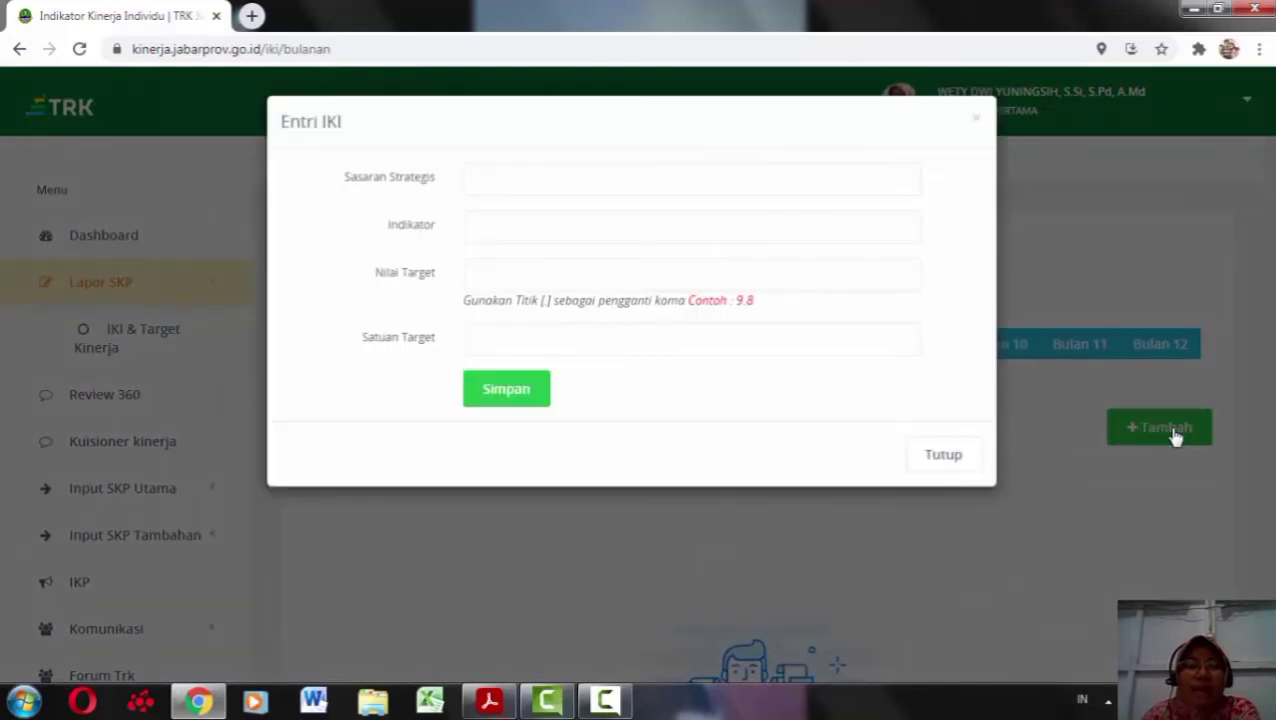
left_click(480, 178)
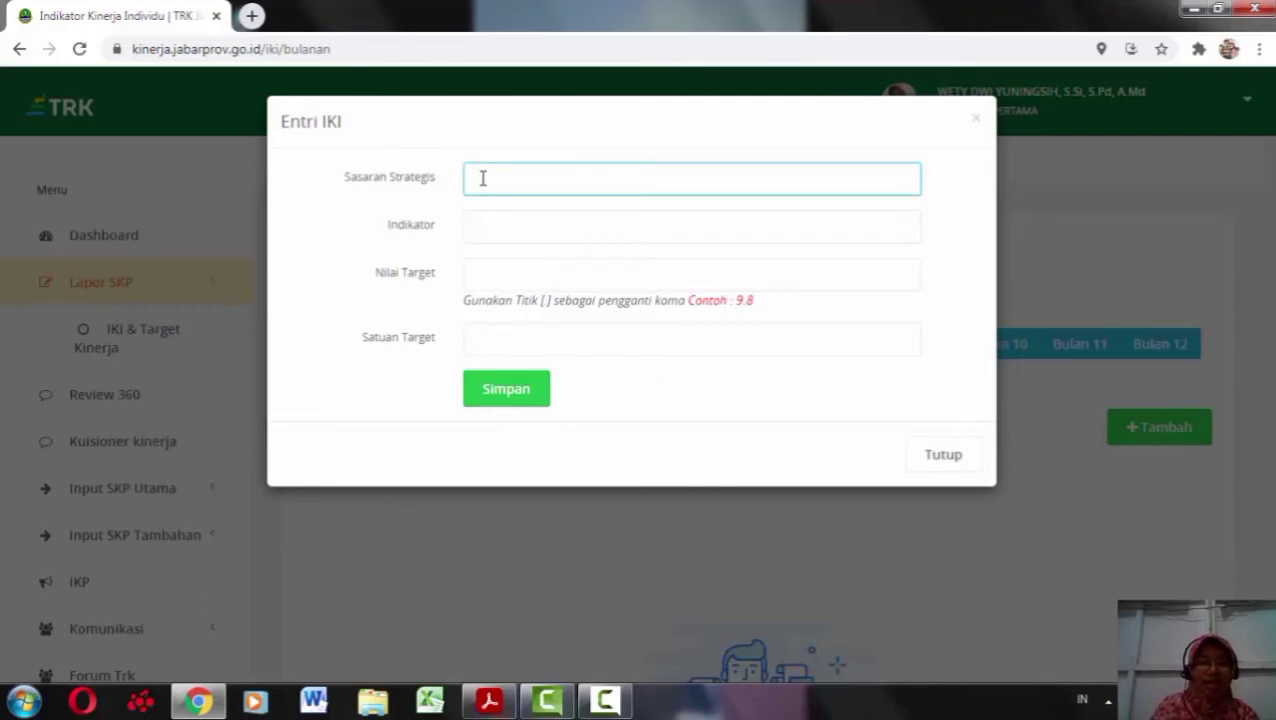
key("ctrl+v")
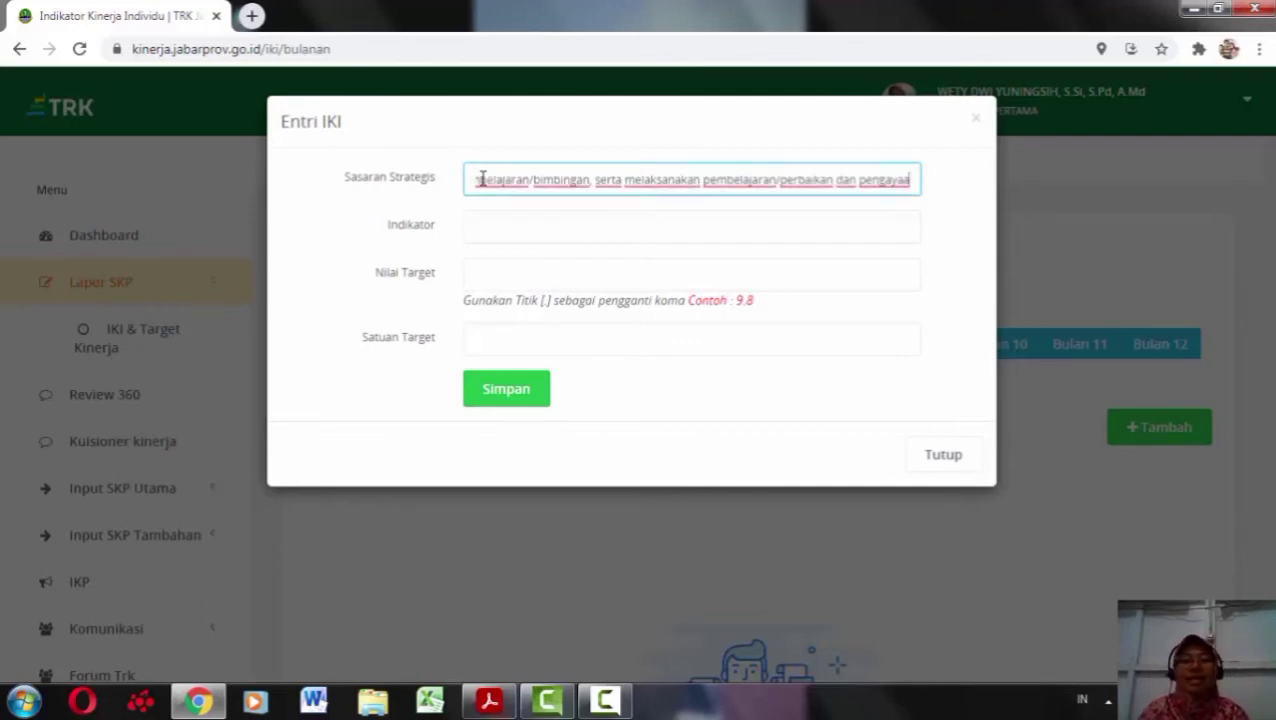
left_click(491, 228)
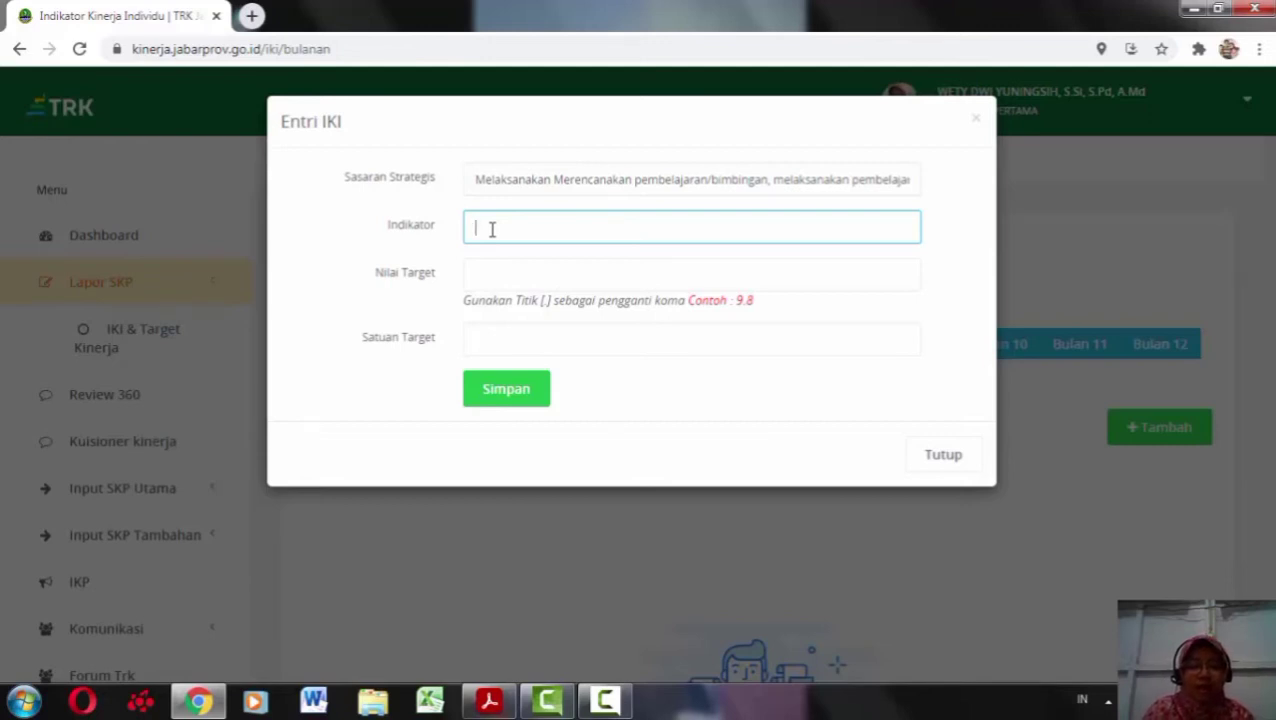
type("Membuat")
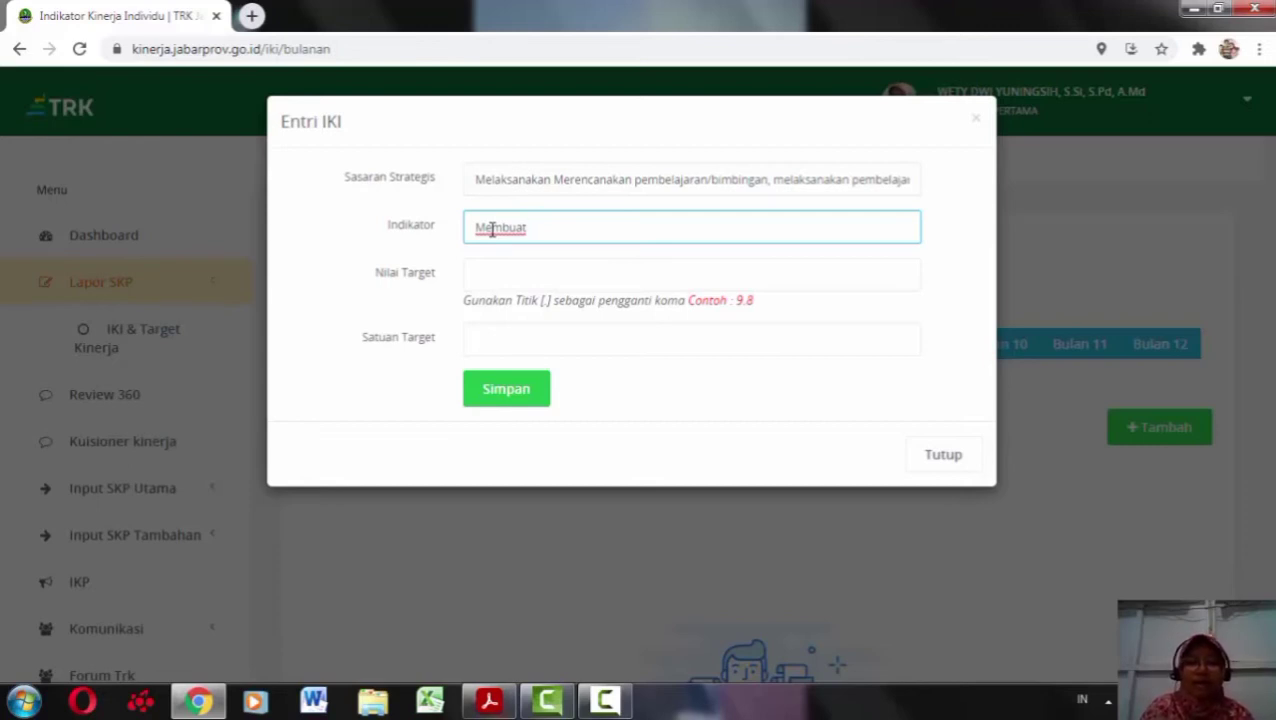
key("BackSpace")
key("BackSpace")
key("BackSpace")
key("BackSpace")
key("BackSpace")
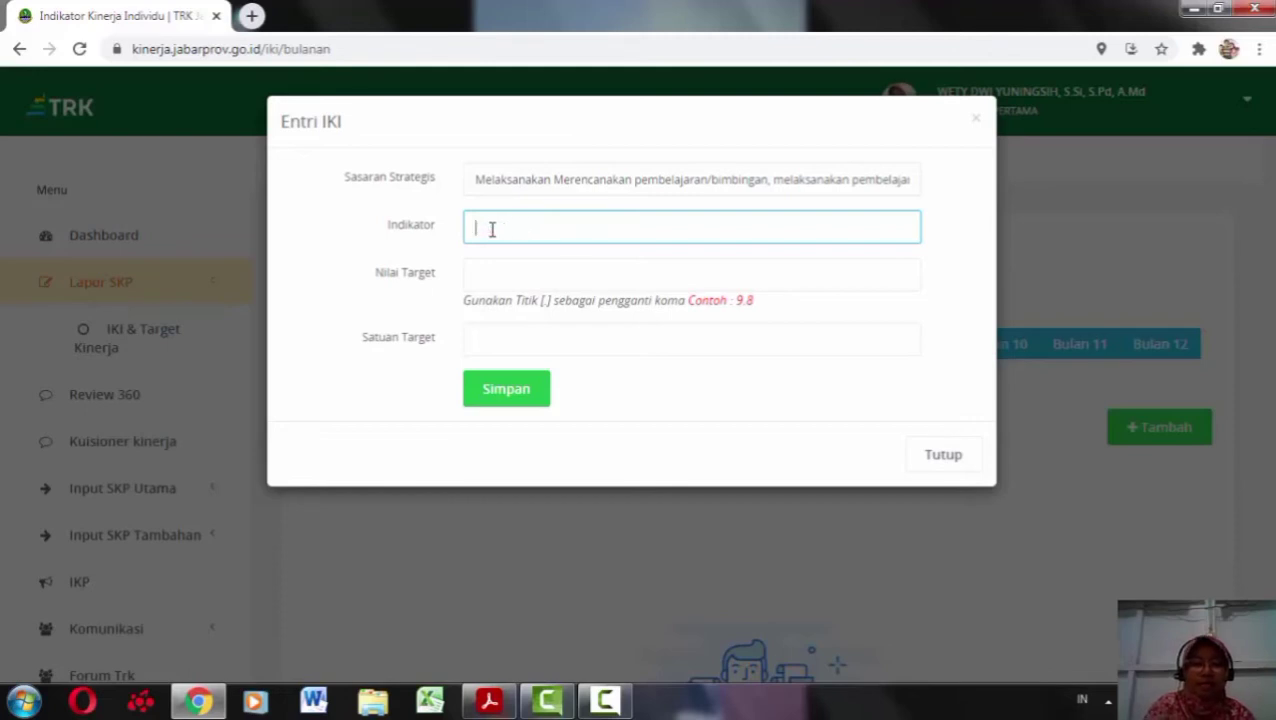
- Enter "Terlaksananya pembuatan RPP, membuat LKPD, pembelajaran 28 jam" as the entry's Indikator
type("Terlaksan")
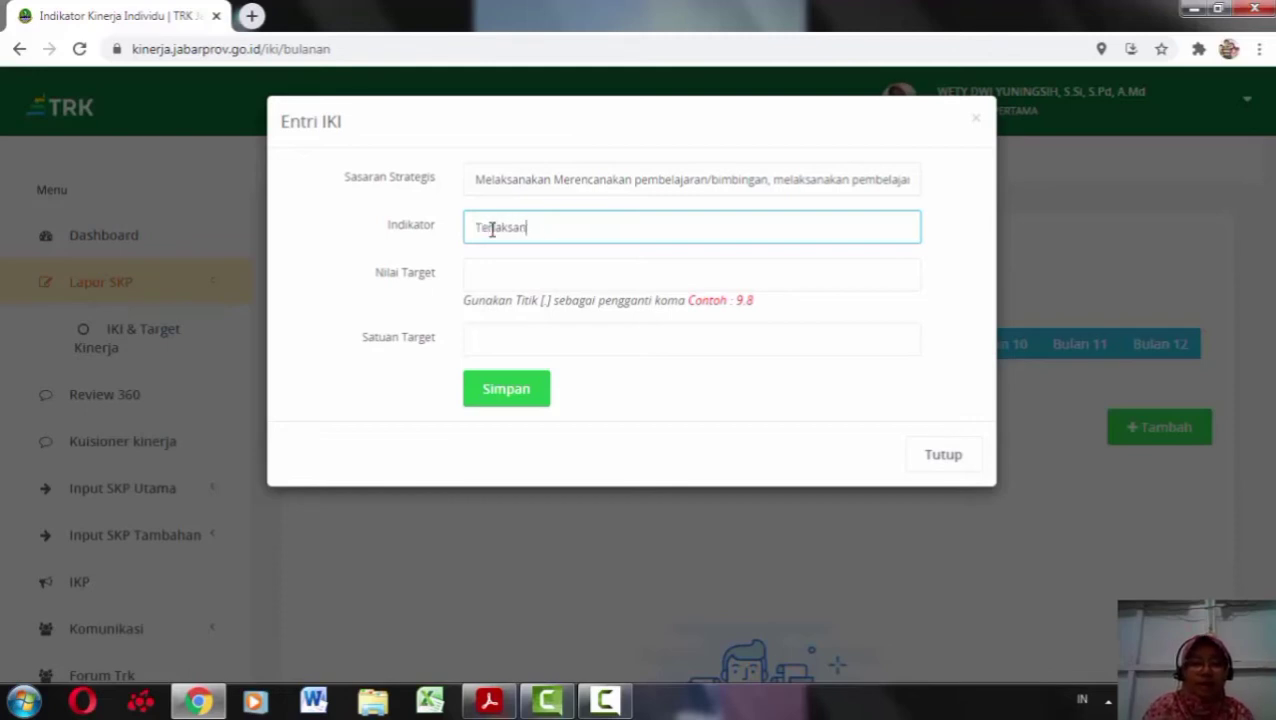
type("ak")
key("BackSpace")
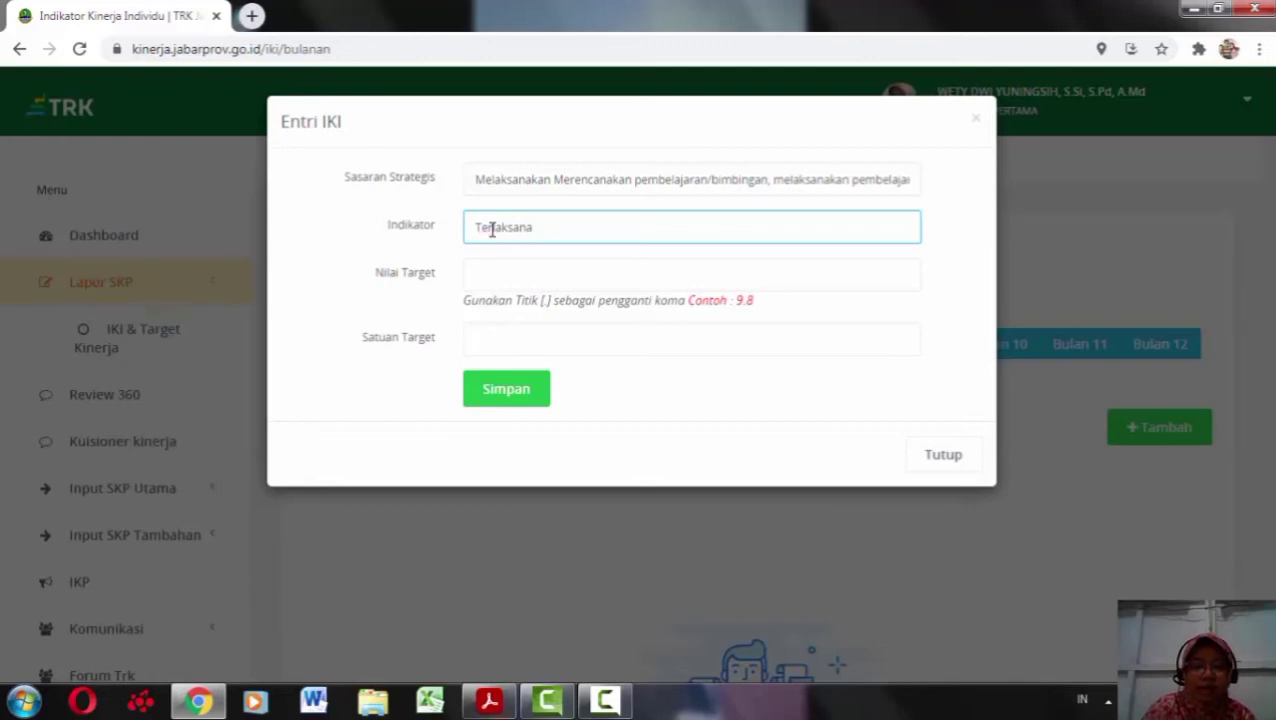
type("nya pembua")
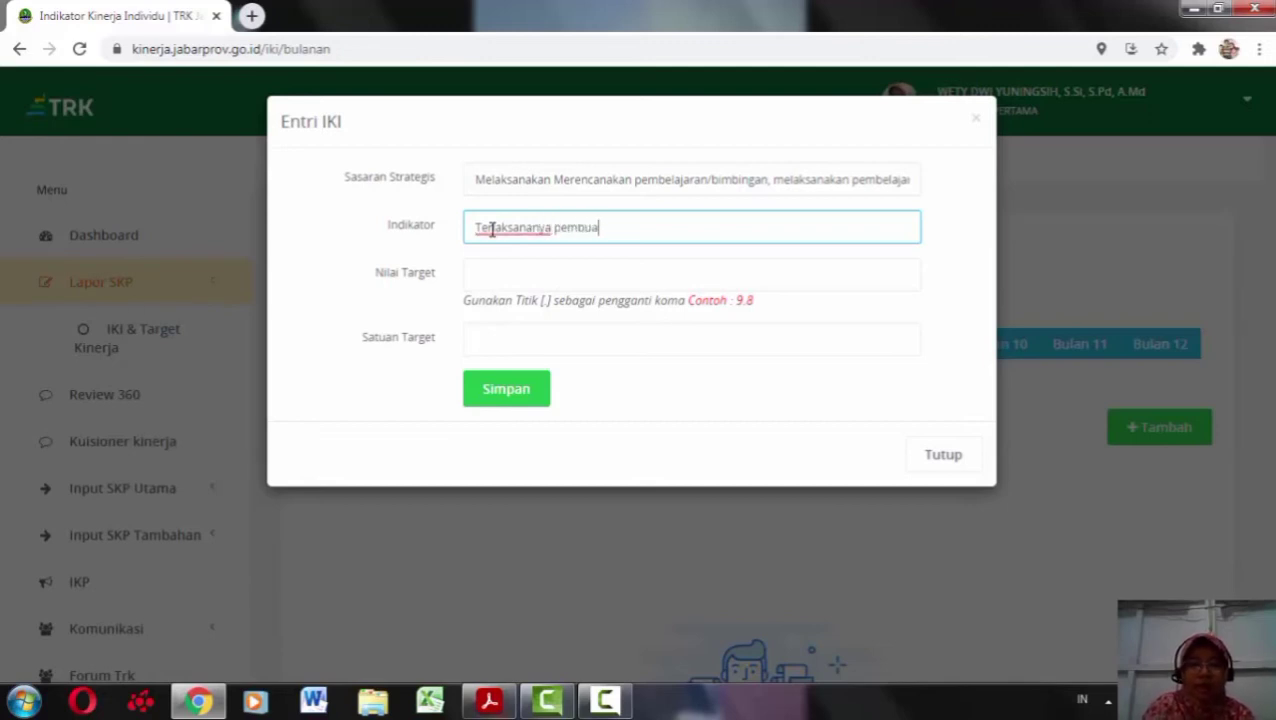
type("tan ")
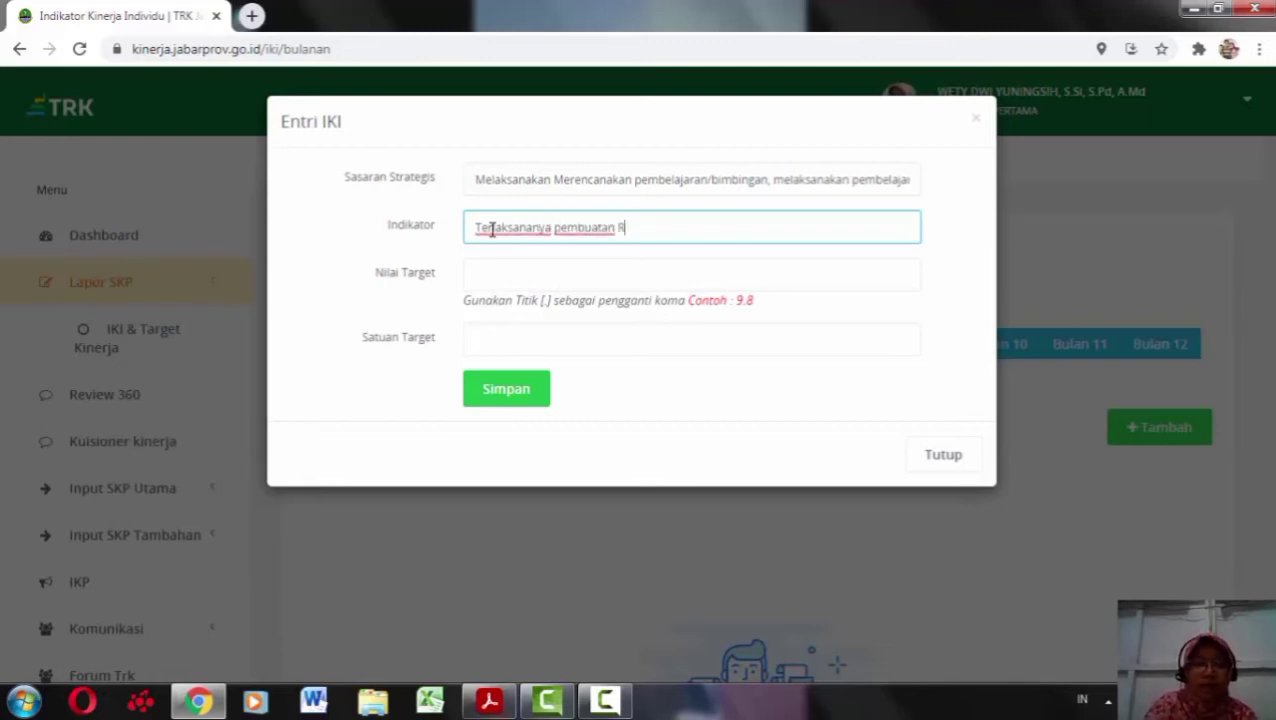
type("RPP")
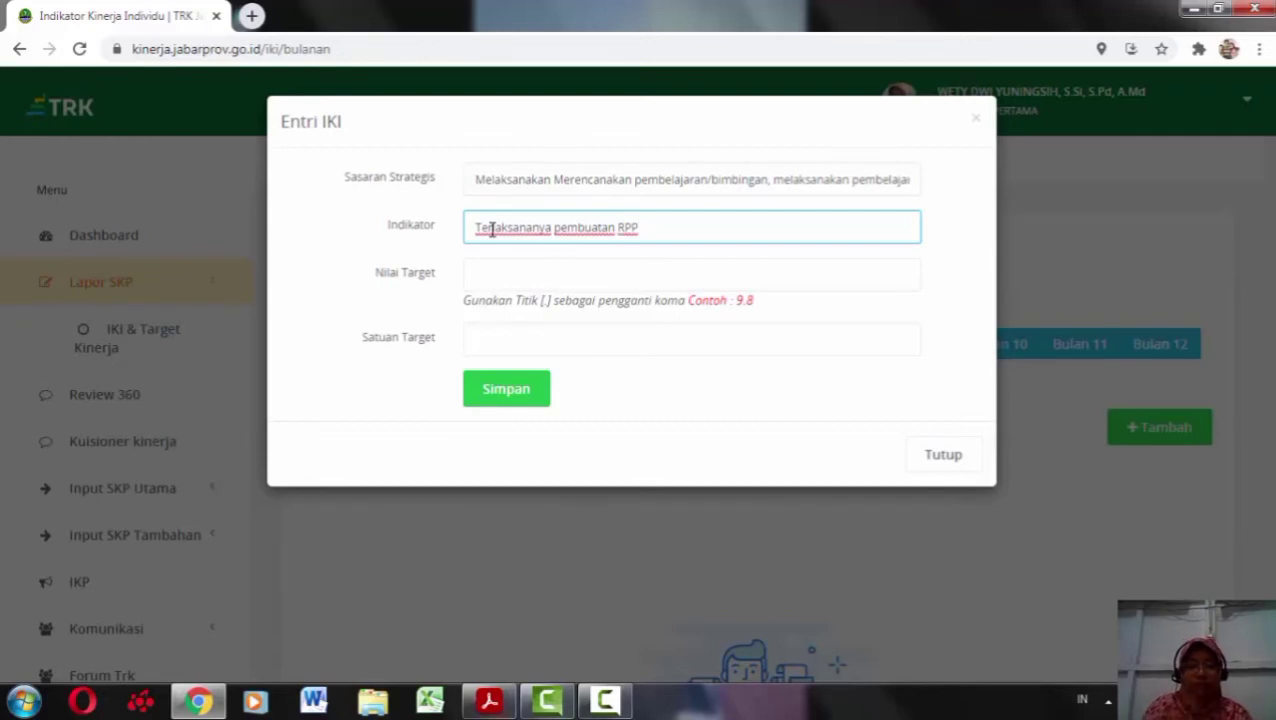
type(", mem")
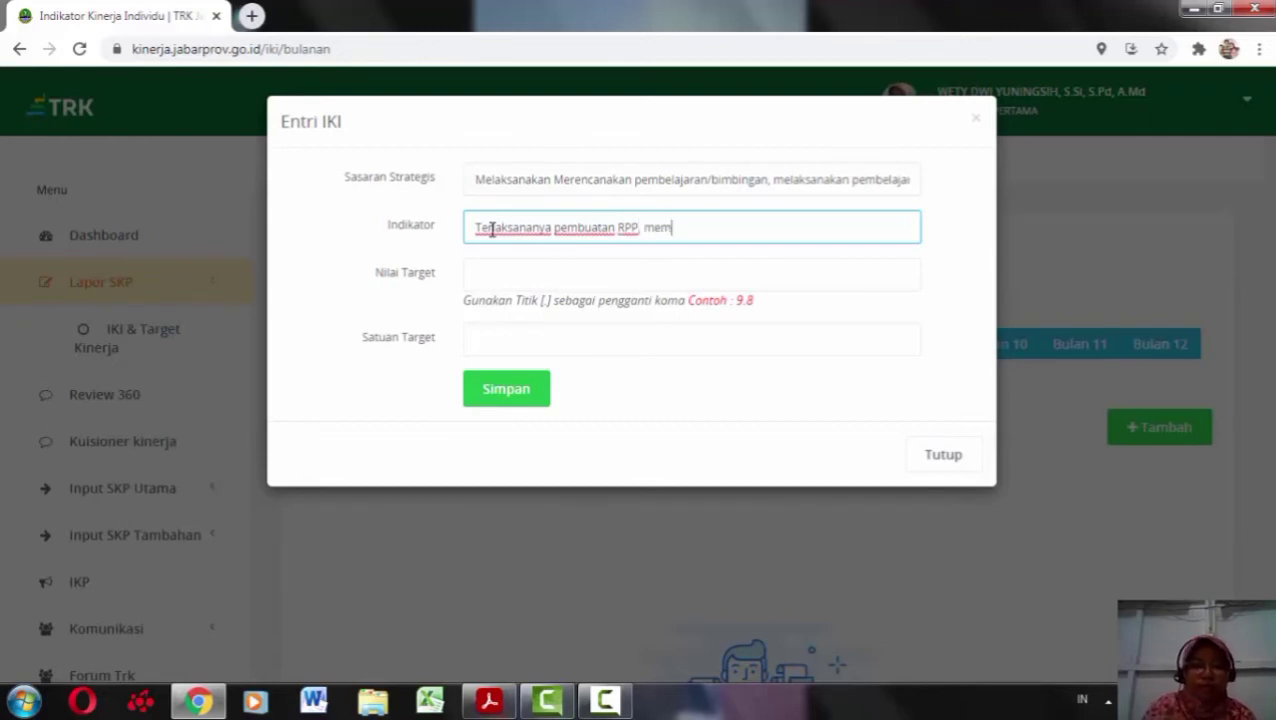
type("buat LKPD")
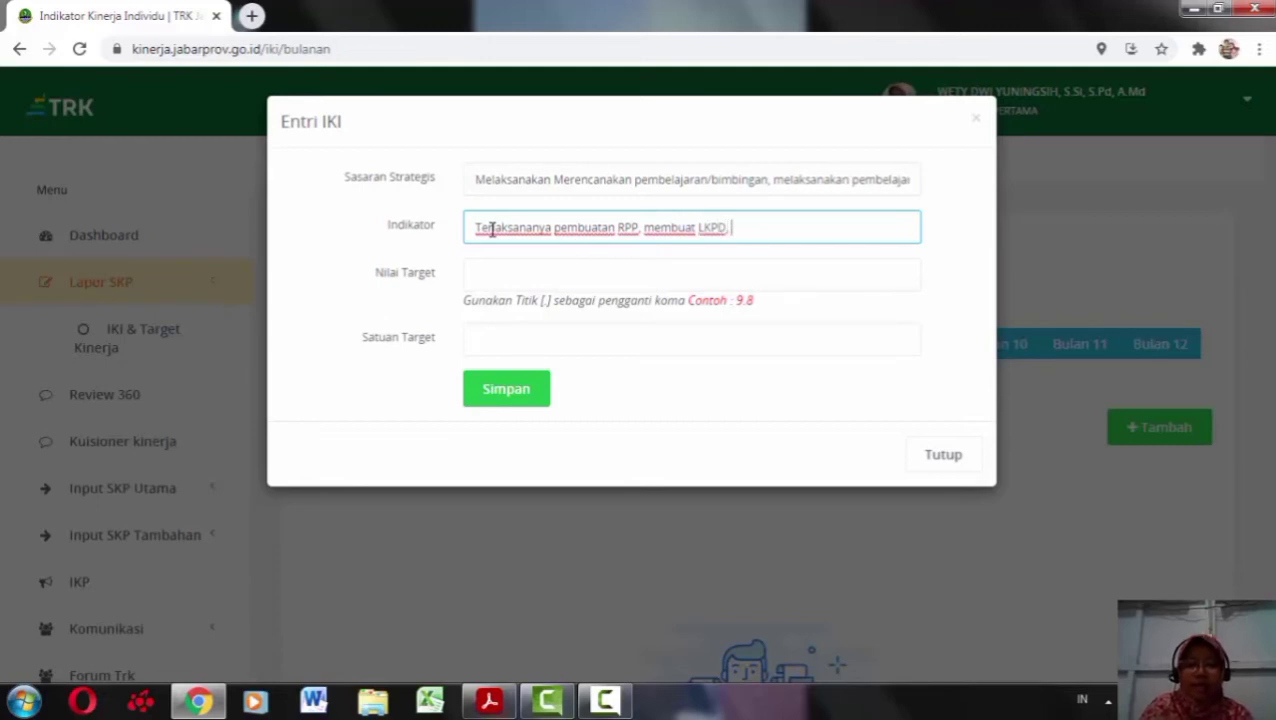
type(", pembe")
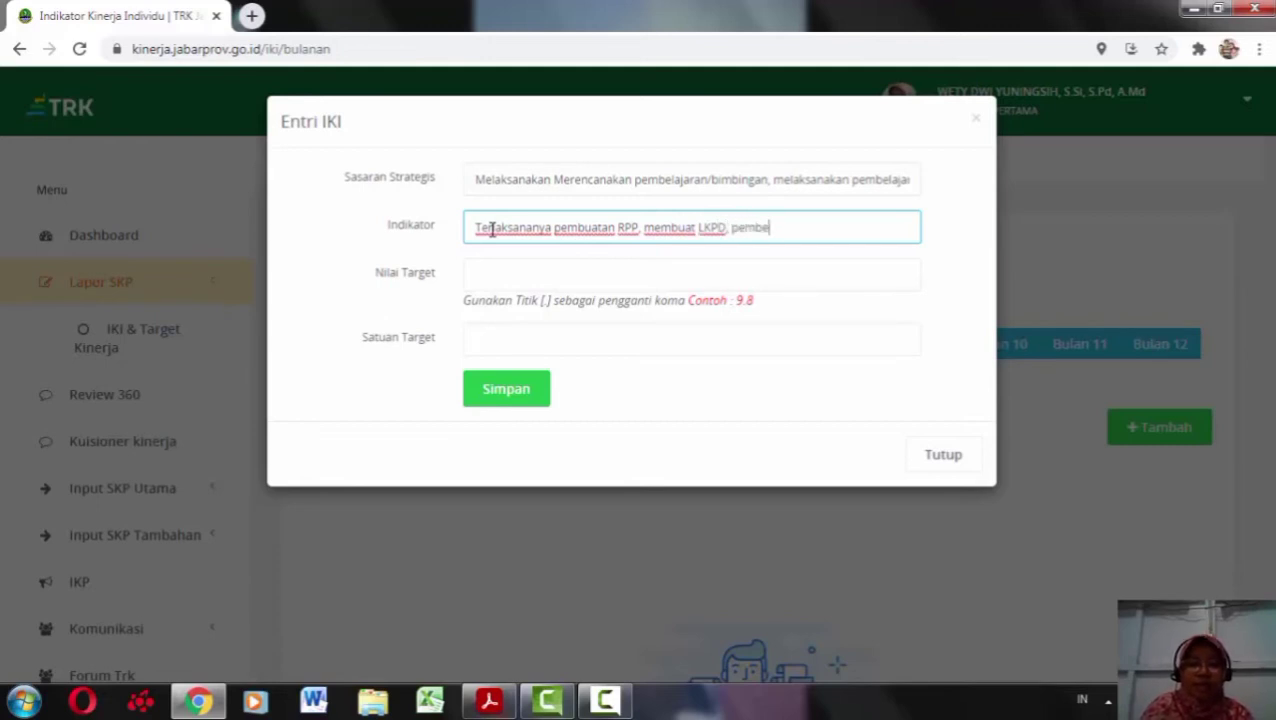
type("lajaran ")
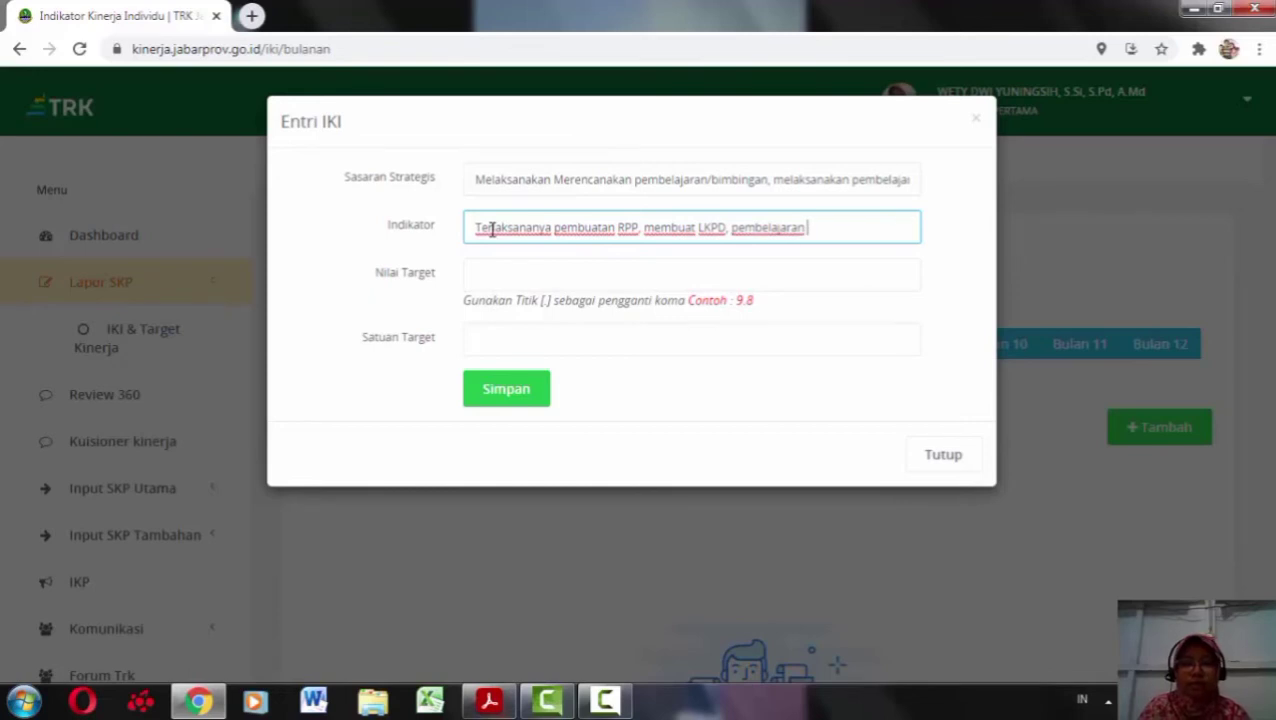
type("28 ja")
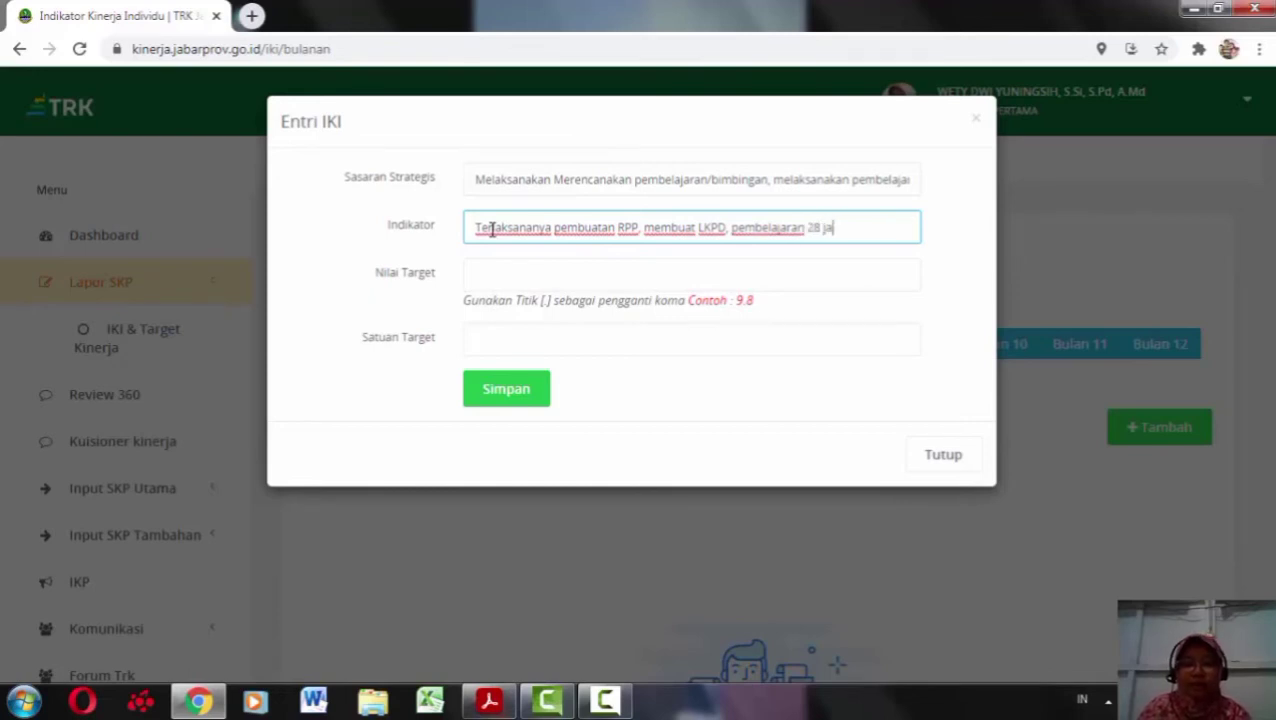
type("m")
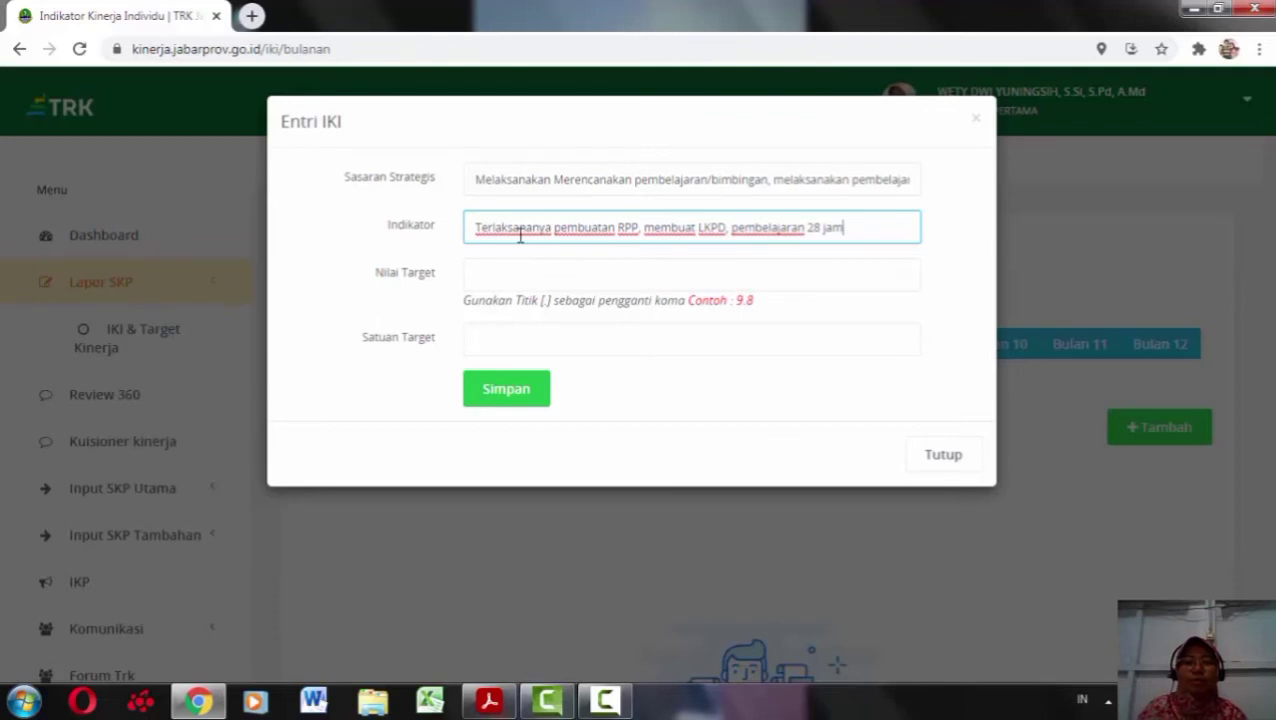
- Set Nilai Target to 2 and Satuan Target to dokumen, save the entry and check it in the Bulan 1 list
left_click(902, 271)
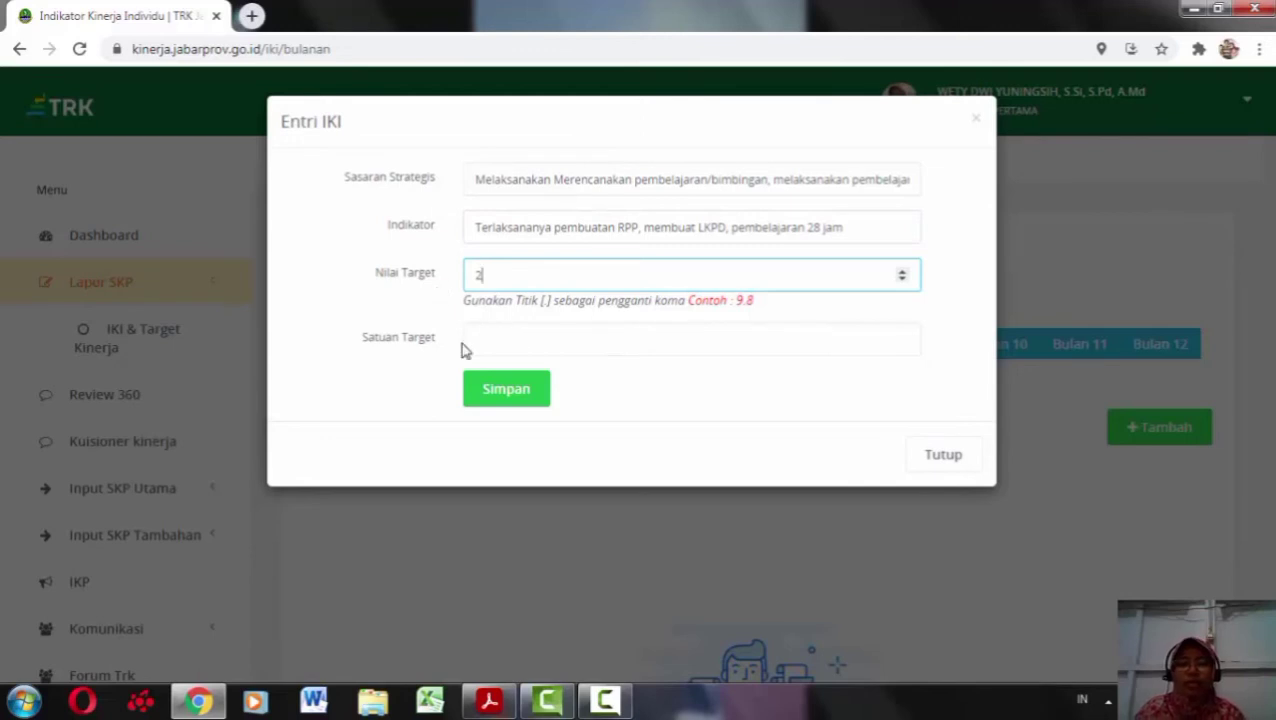
left_click(499, 344)
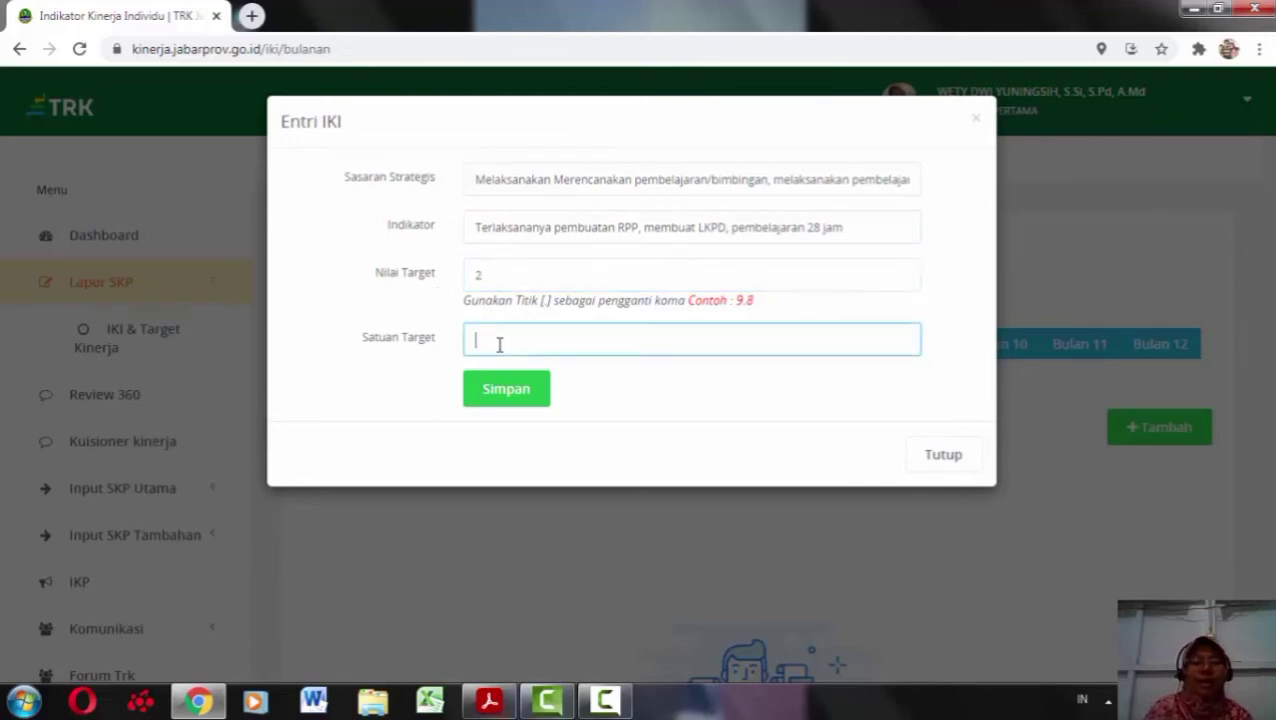
type("dokumen")
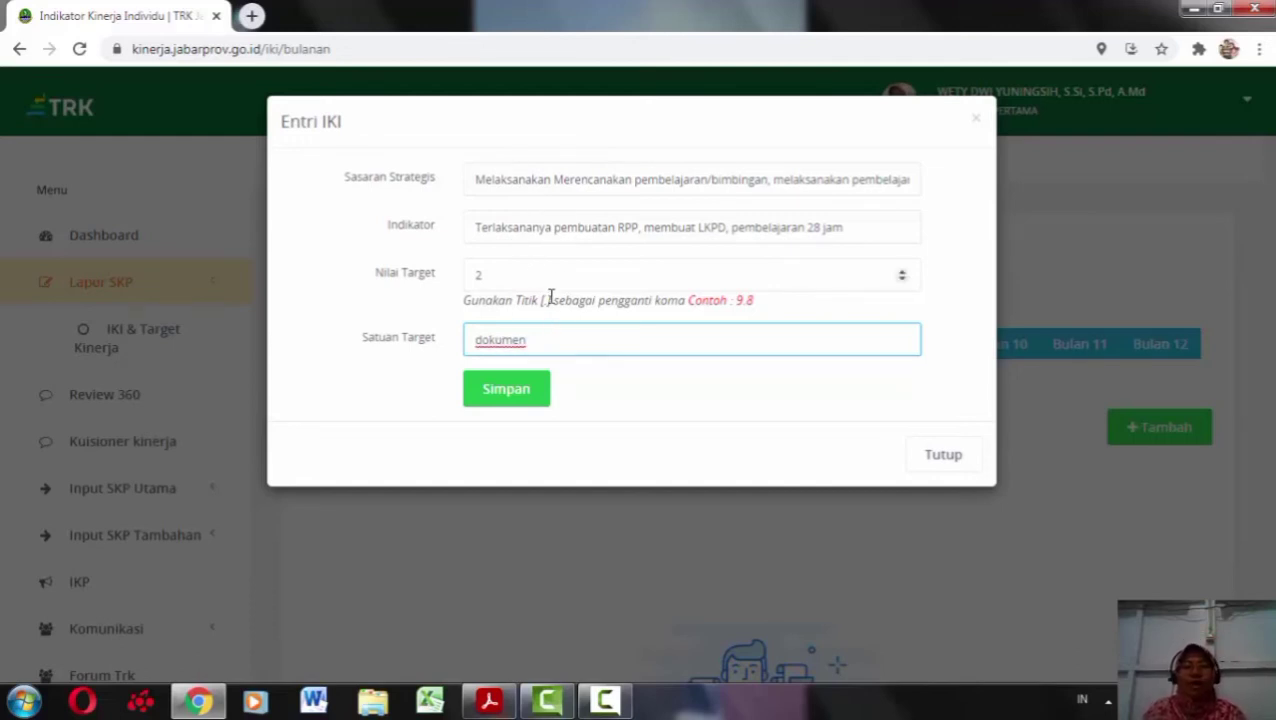
left_click(527, 396)
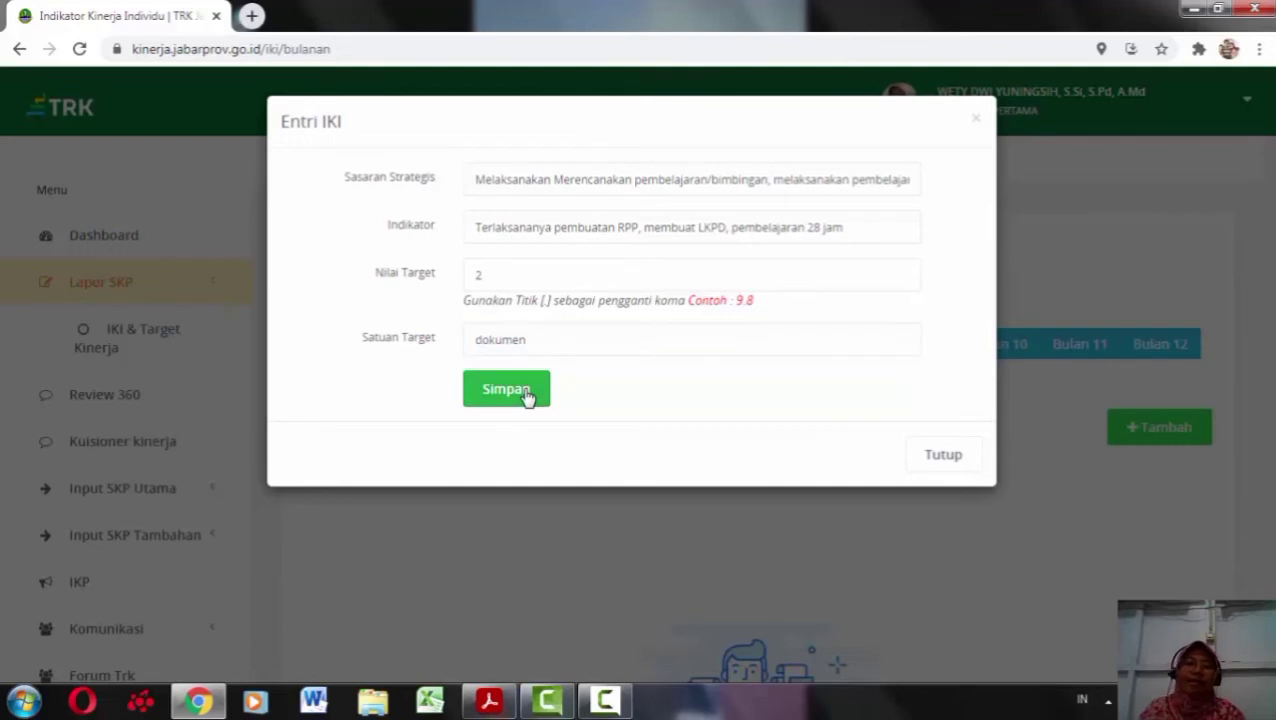
scroll(740, 340, "down", 2)
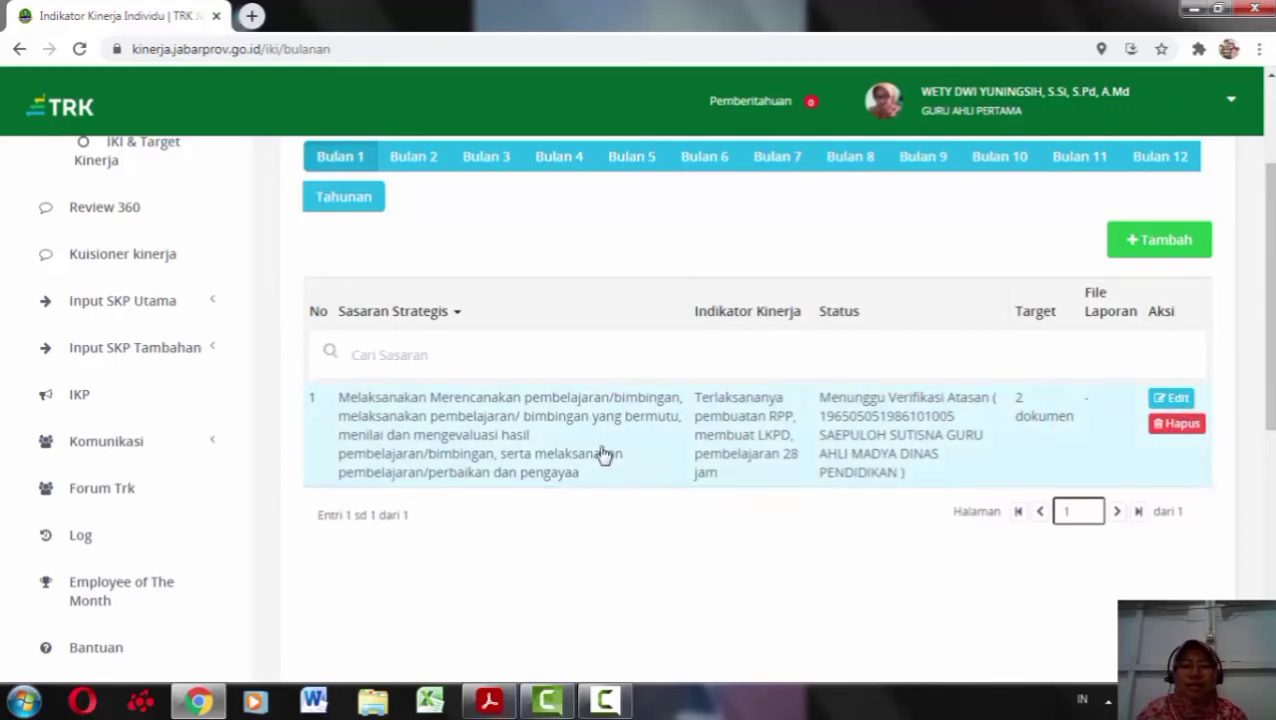
scroll(578, 470, "down", 1)
scroll(578, 470, "up", 1)
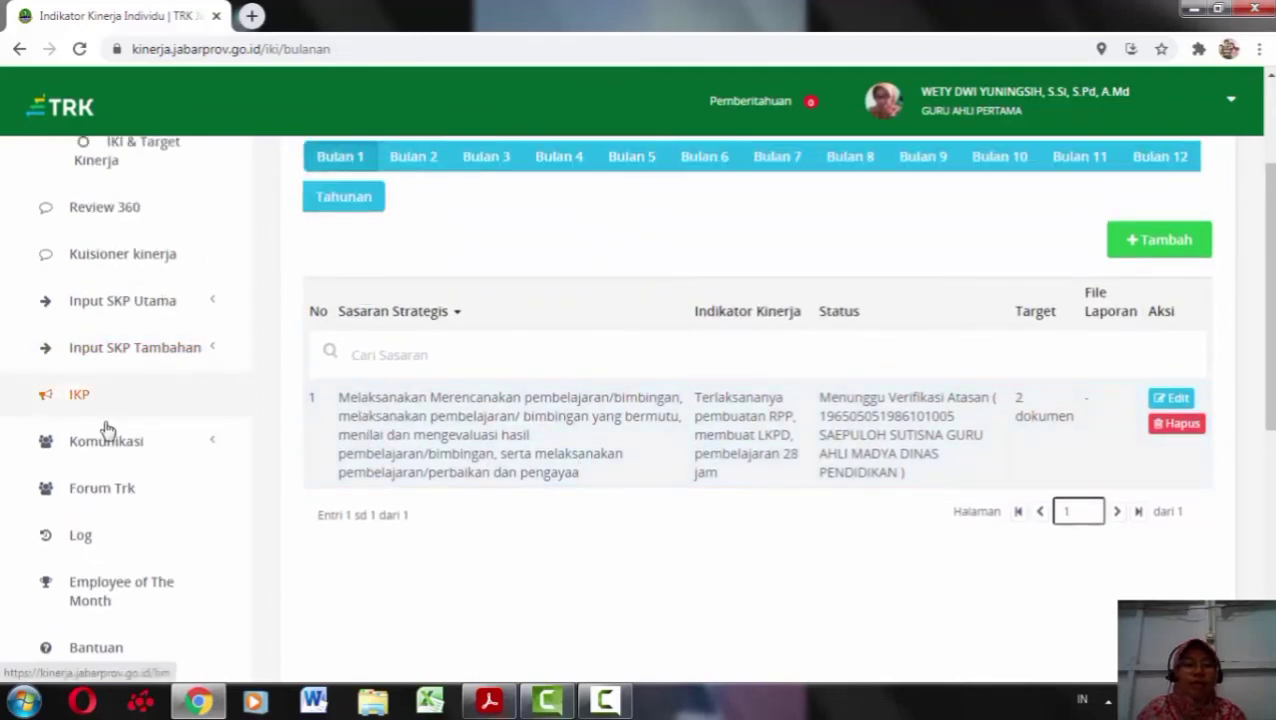
- Review the Sasaran Kerja Pegawai list under Input SKP Utama for the wording of the second target
left_click(143, 308)
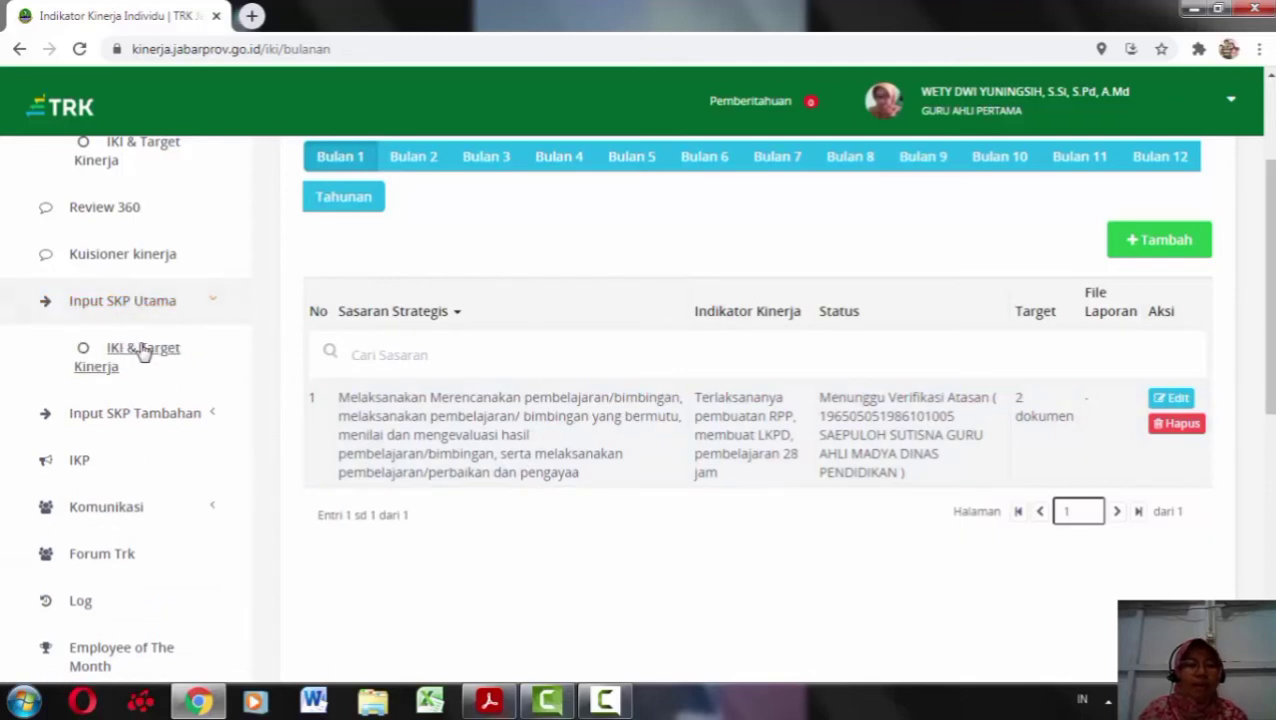
left_click(145, 352)
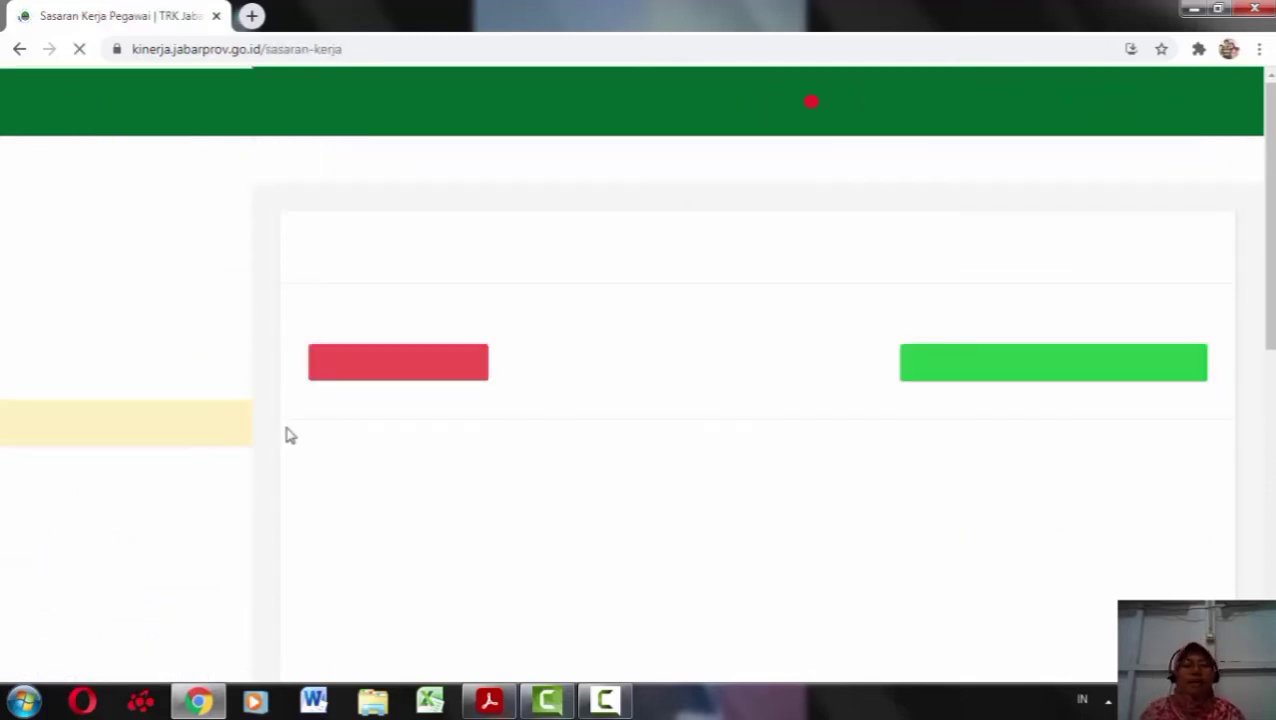
scroll(680, 428, "down", 1)
scroll(675, 434, "down", 2)
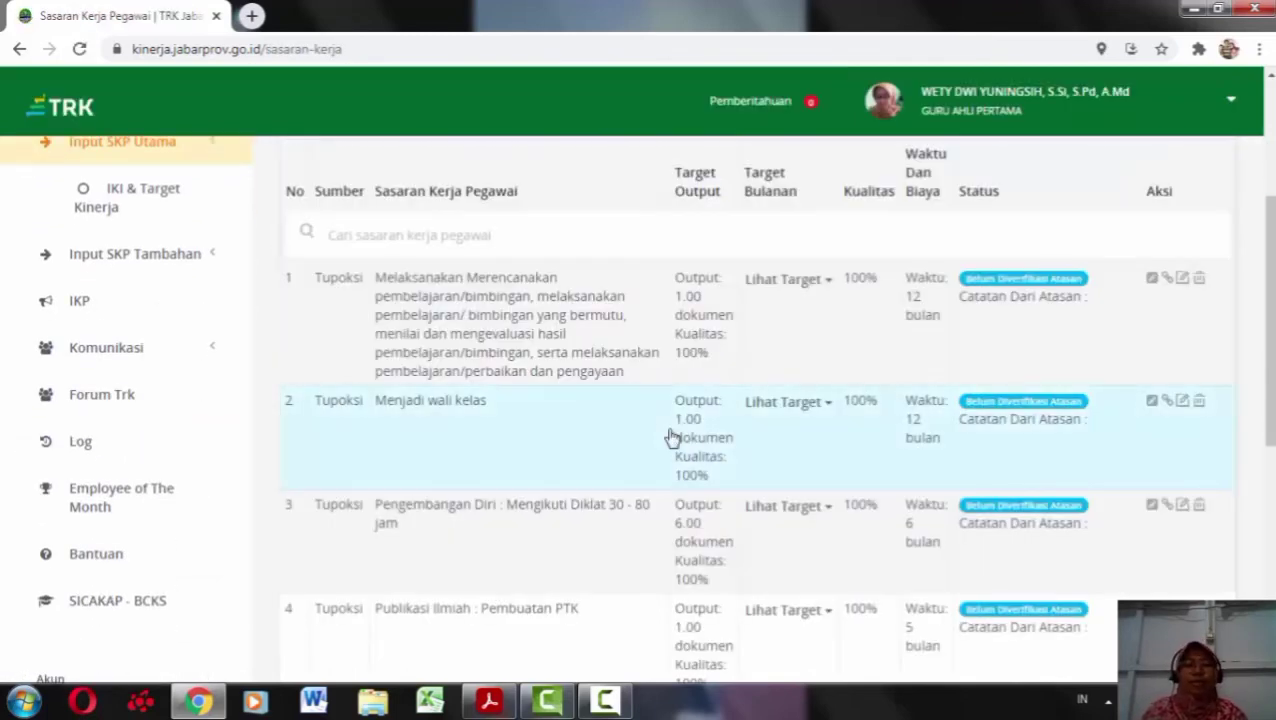
scroll(672, 436, "down", 1)
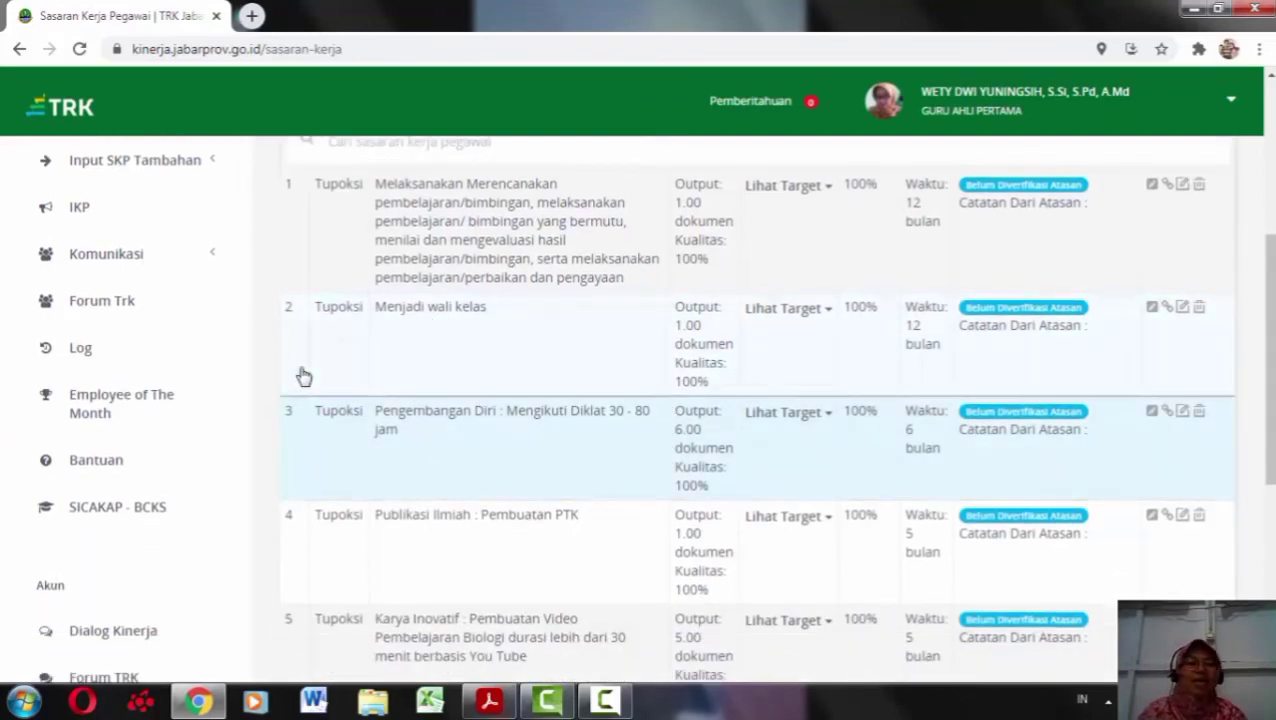
scroll(390, 430, "up", 3)
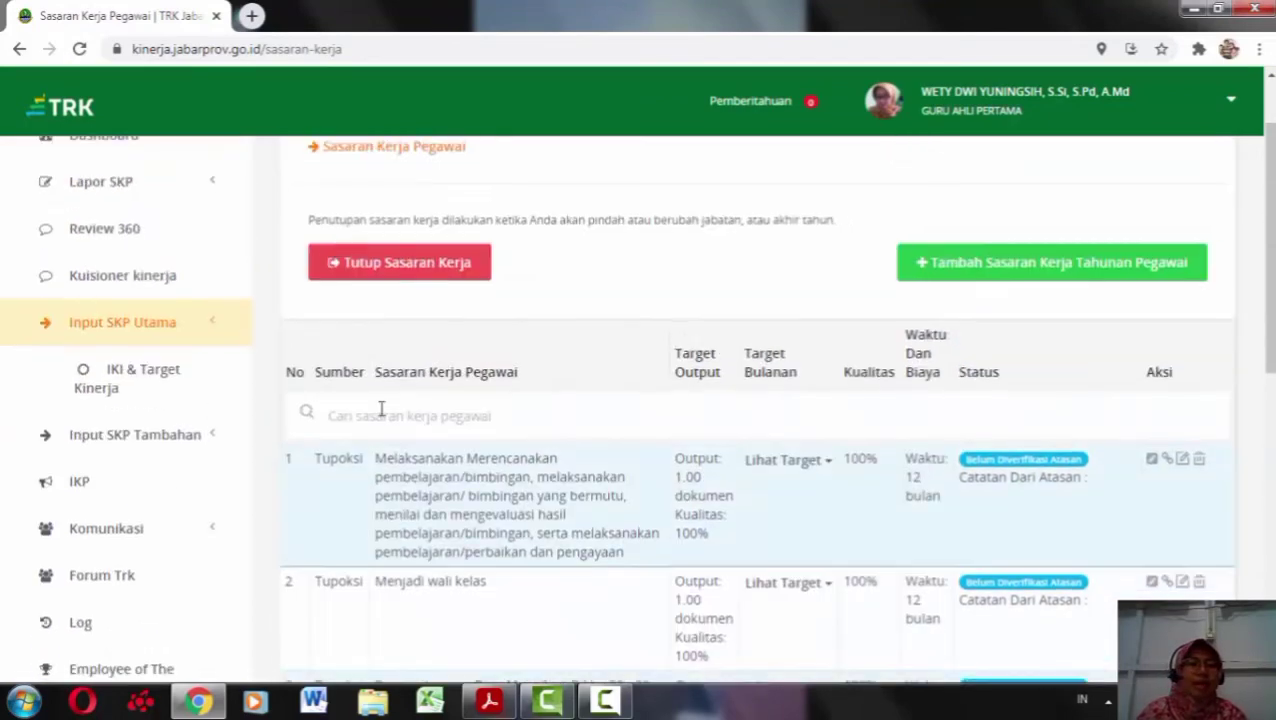
- Start a new IKI entry for Bulan 1 in Lapor SKP with "Menjadi wali kelas 12 MIPA 3" as its Sasaran Strategis
left_click(137, 203)
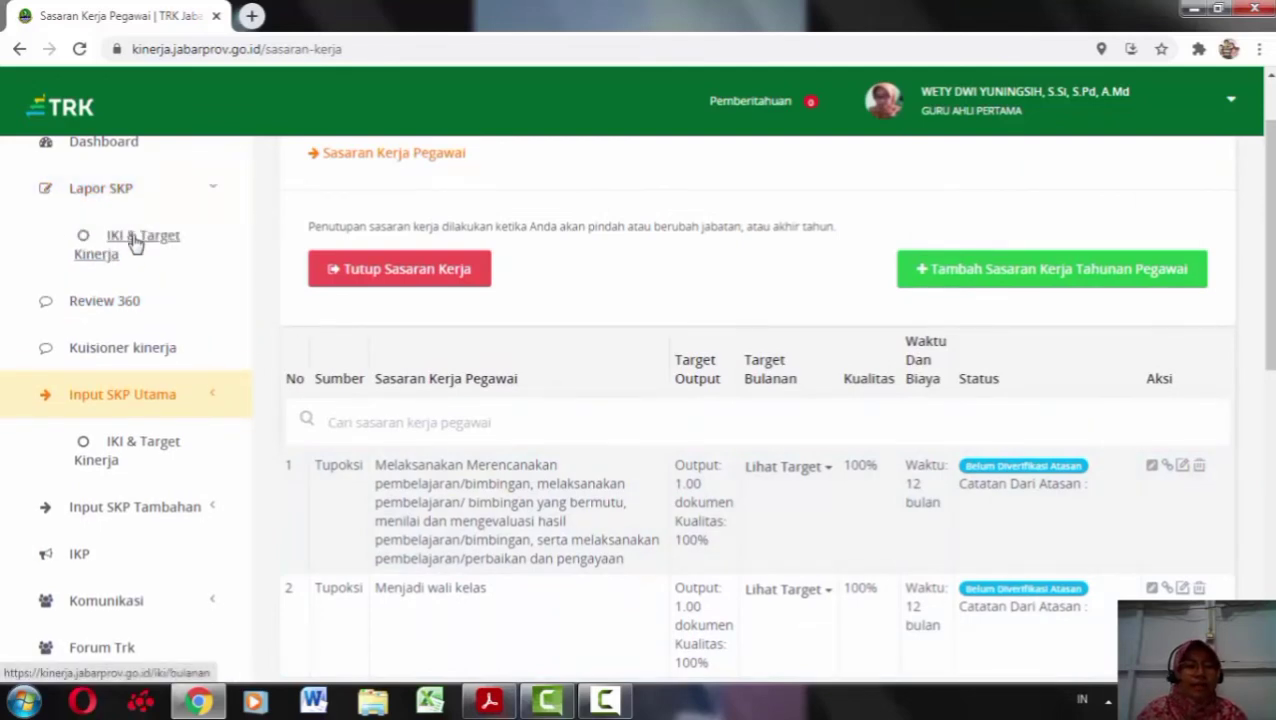
left_click(136, 244)
left_click(322, 341)
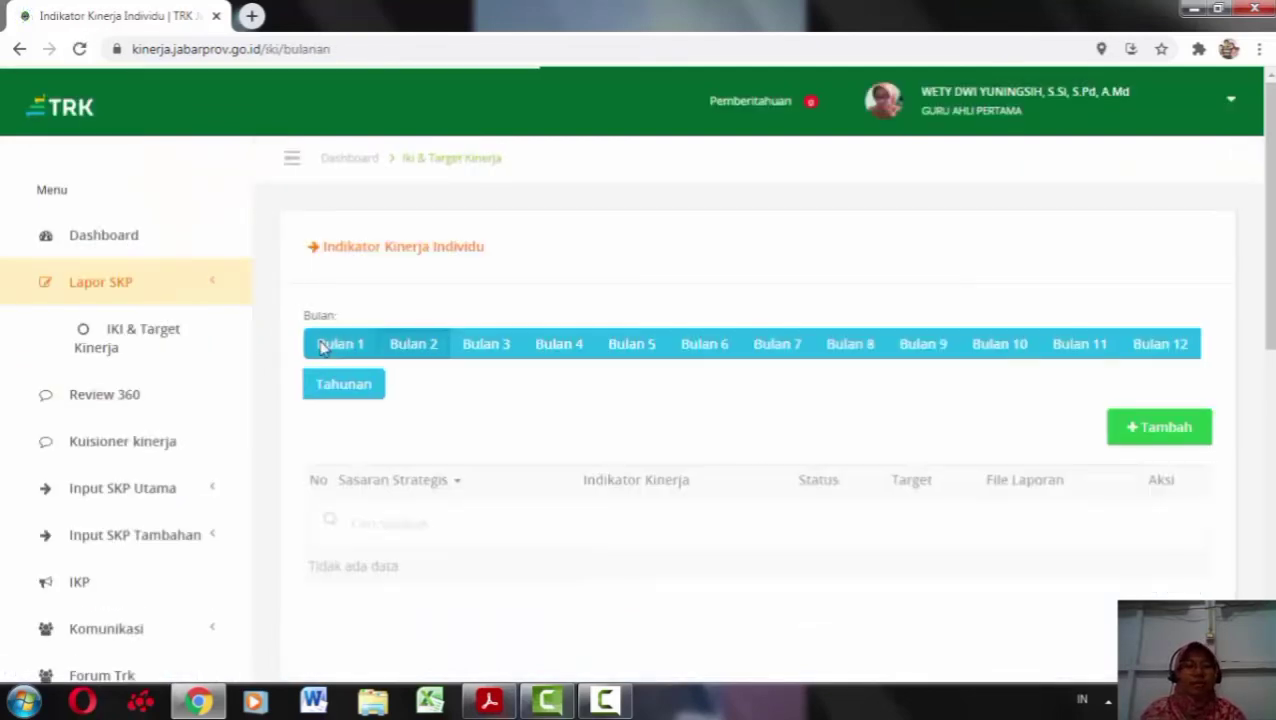
scroll(822, 456, "down", 1)
scroll(822, 456, "down", 2)
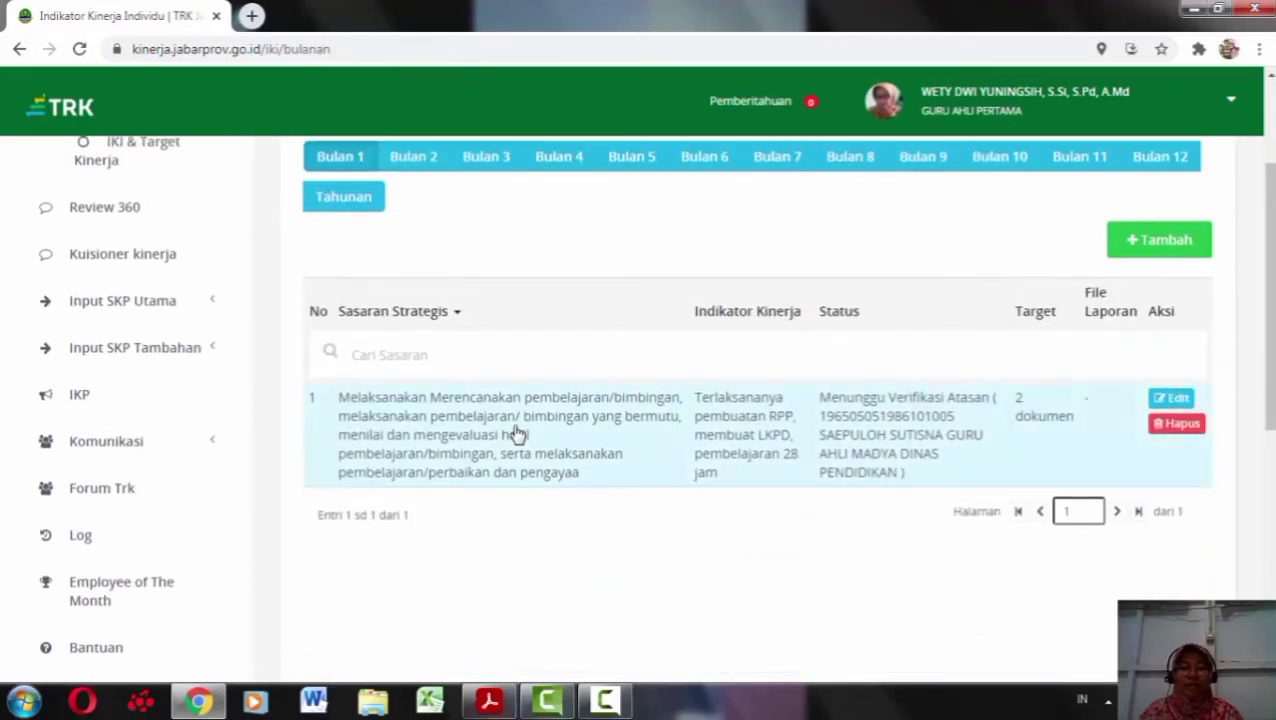
left_click(1166, 242)
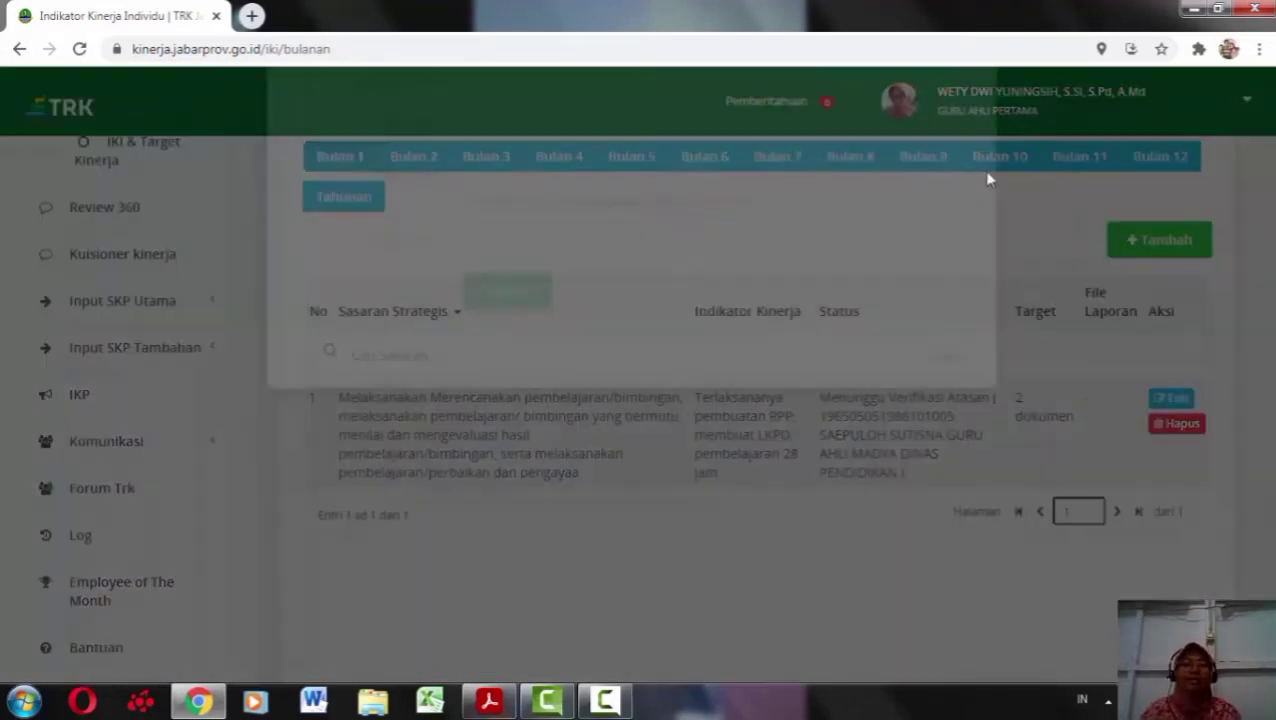
left_click(495, 178)
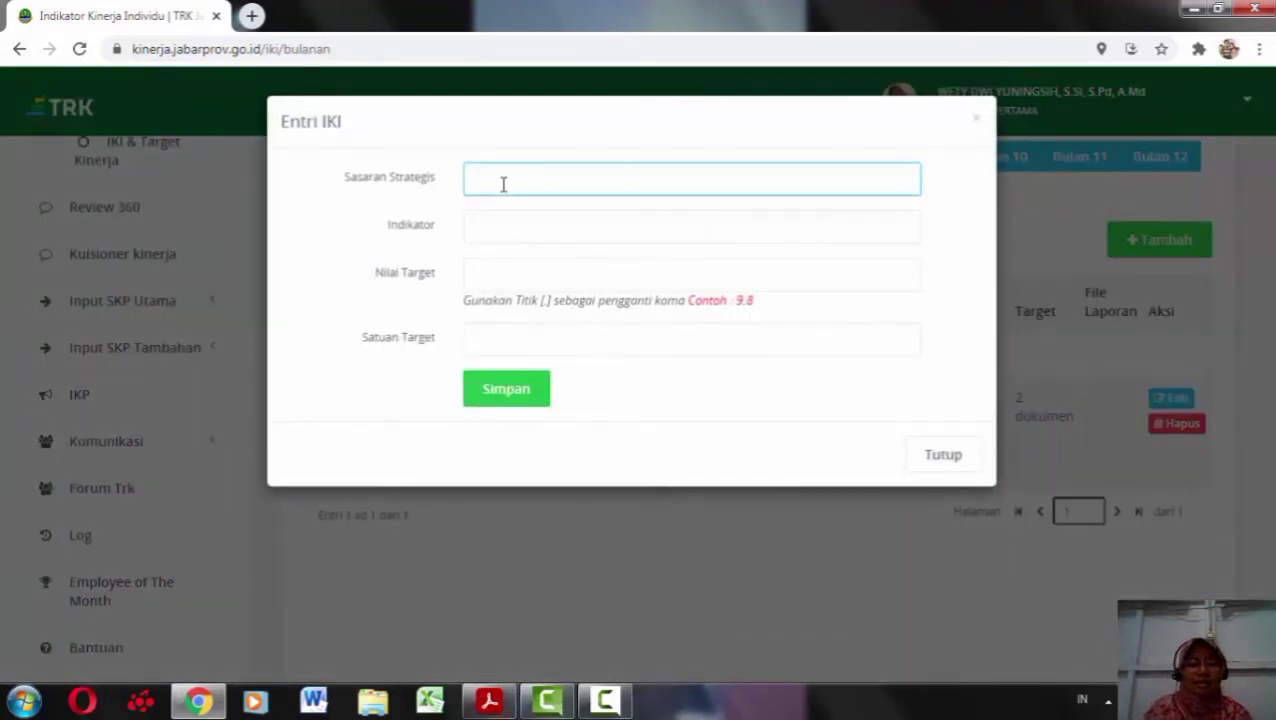
type("Menjadi wali kelas 12 MI")
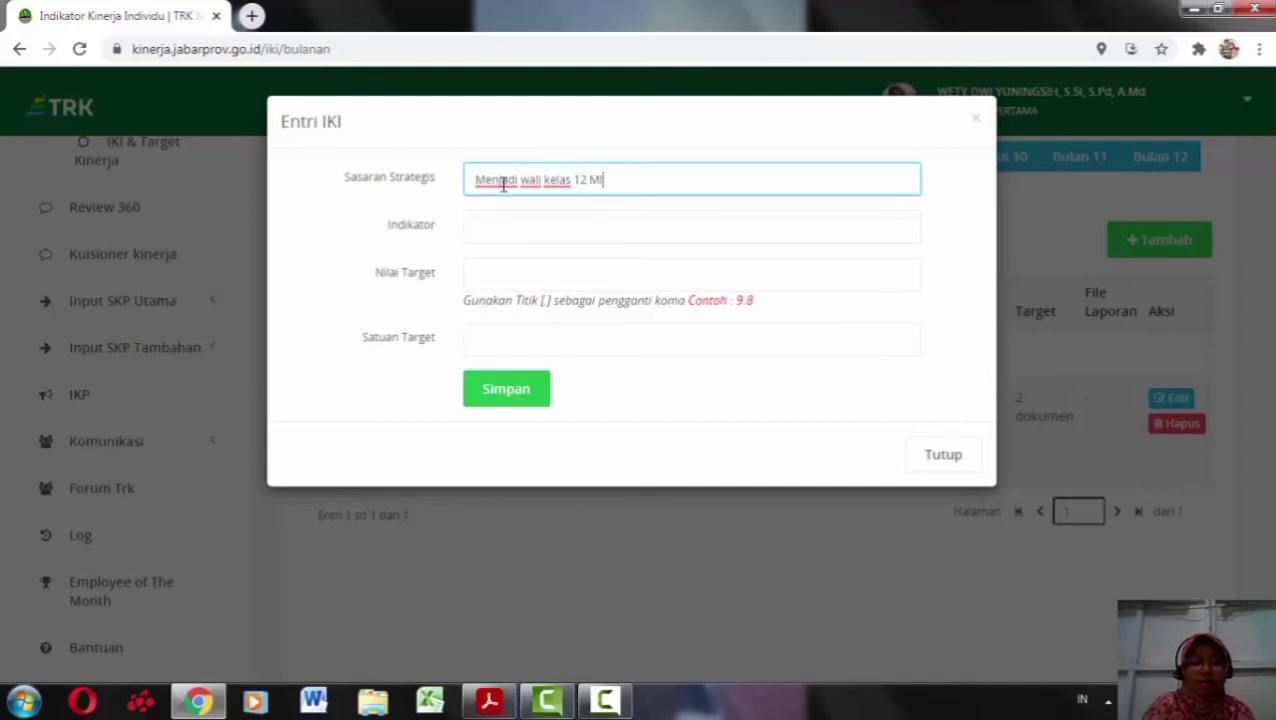
type("PA 3")
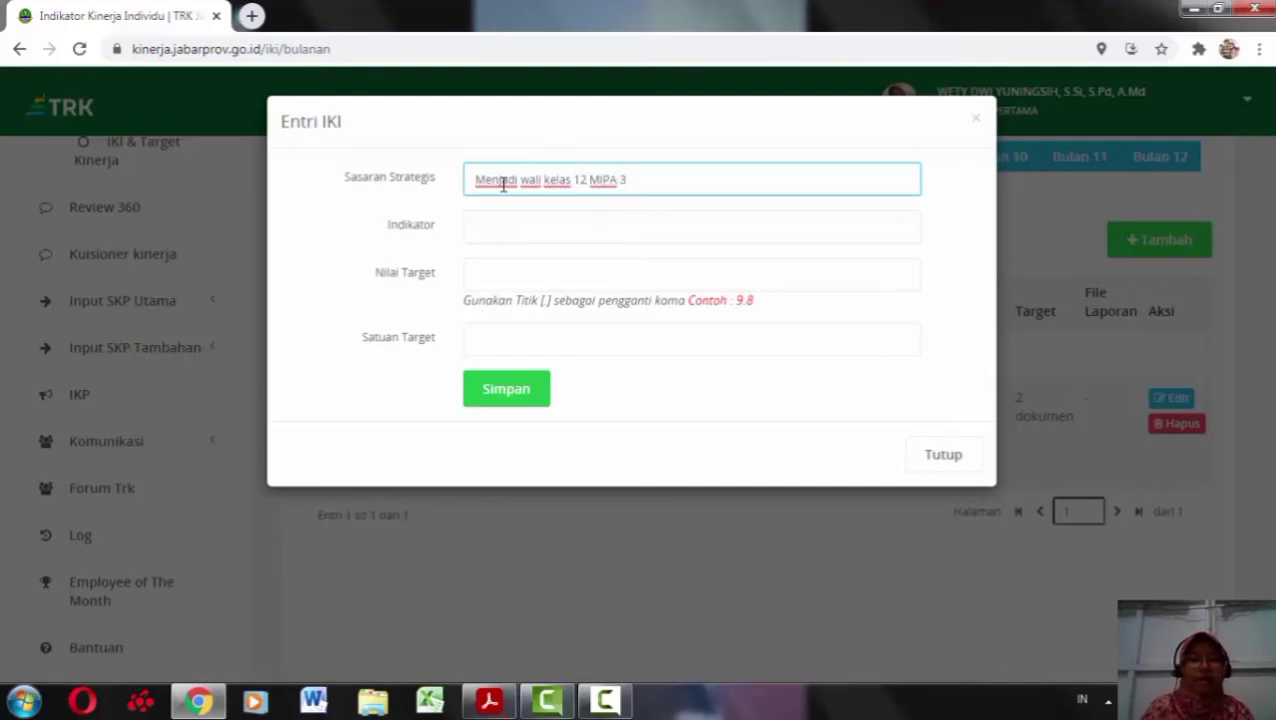
- Enter "Membuat catatan wali kelas" as the Indikator of the wali kelas entry
left_click(513, 223)
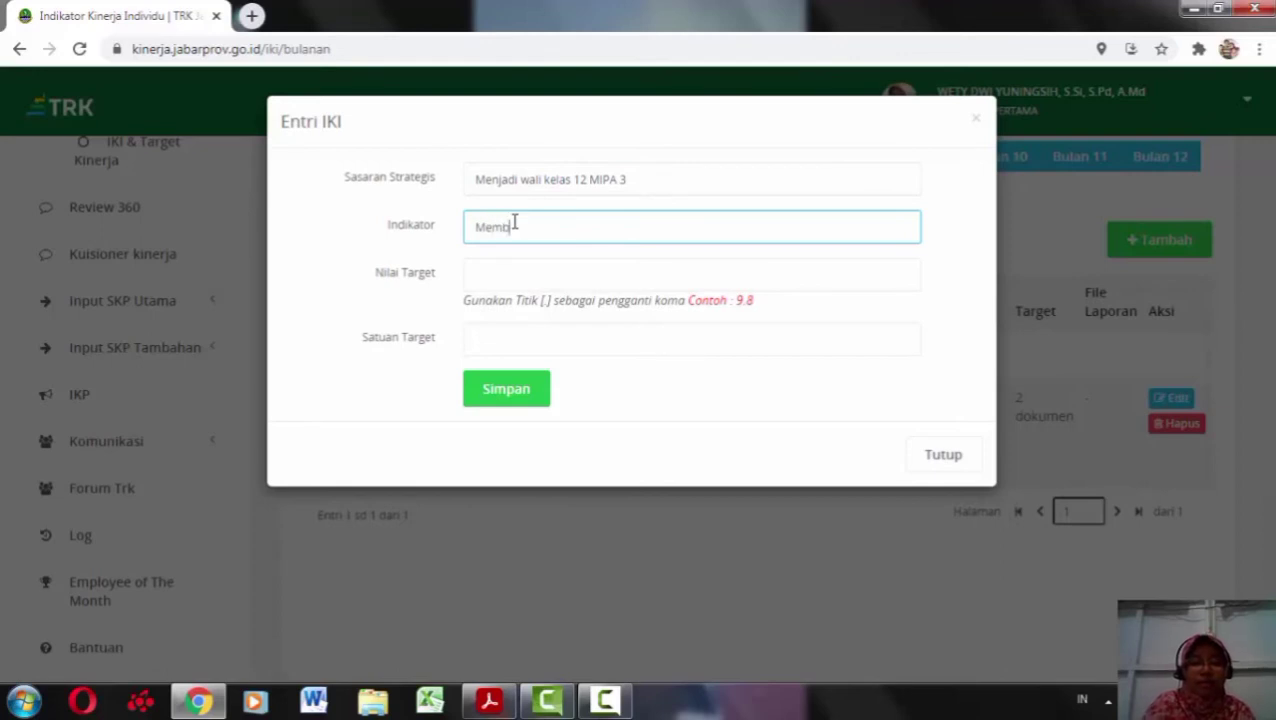
type("Membuat catata")
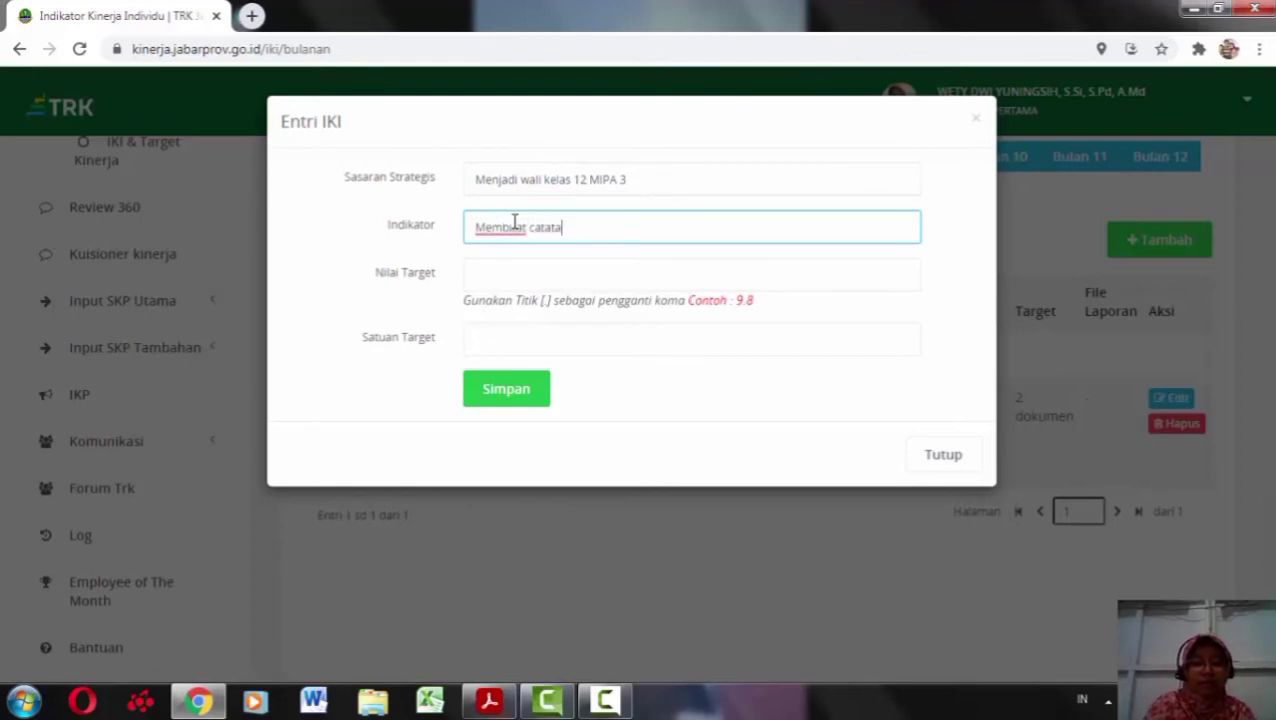
type("n wali kelas")
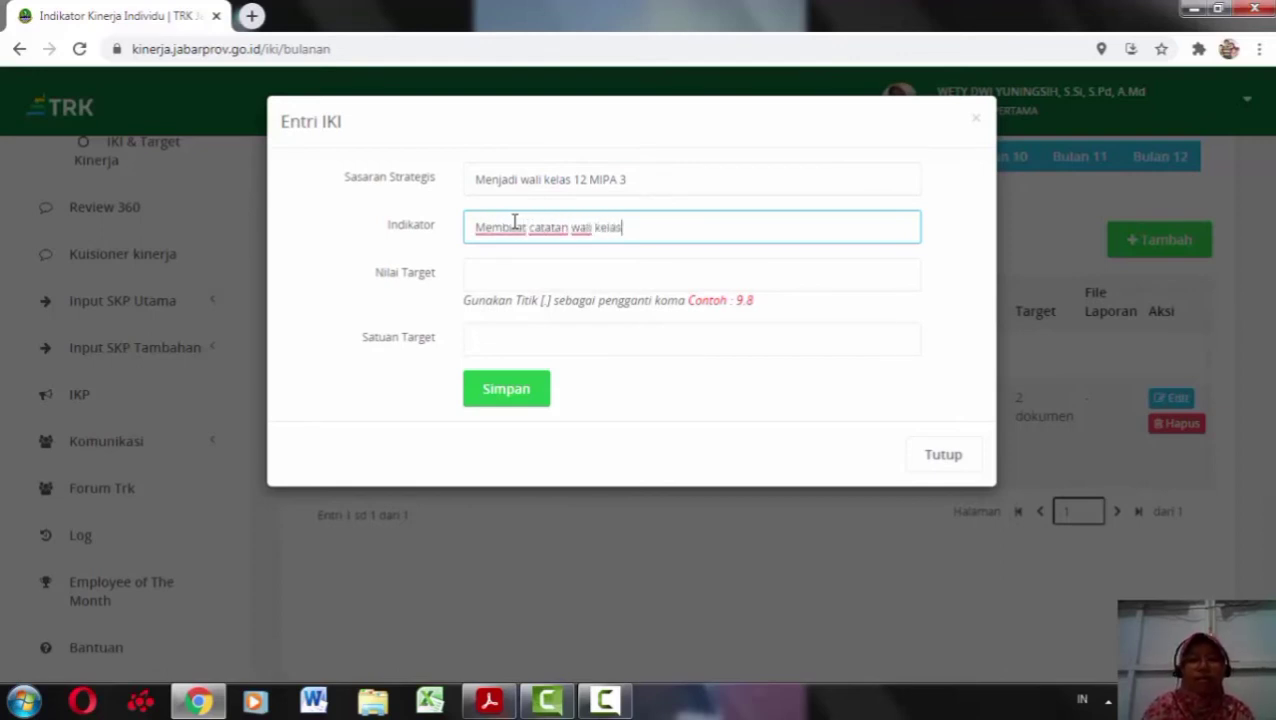
- Set Nilai Target to 1 and Satuan Target to dokumen, and save the wali kelas entry
left_click(502, 274)
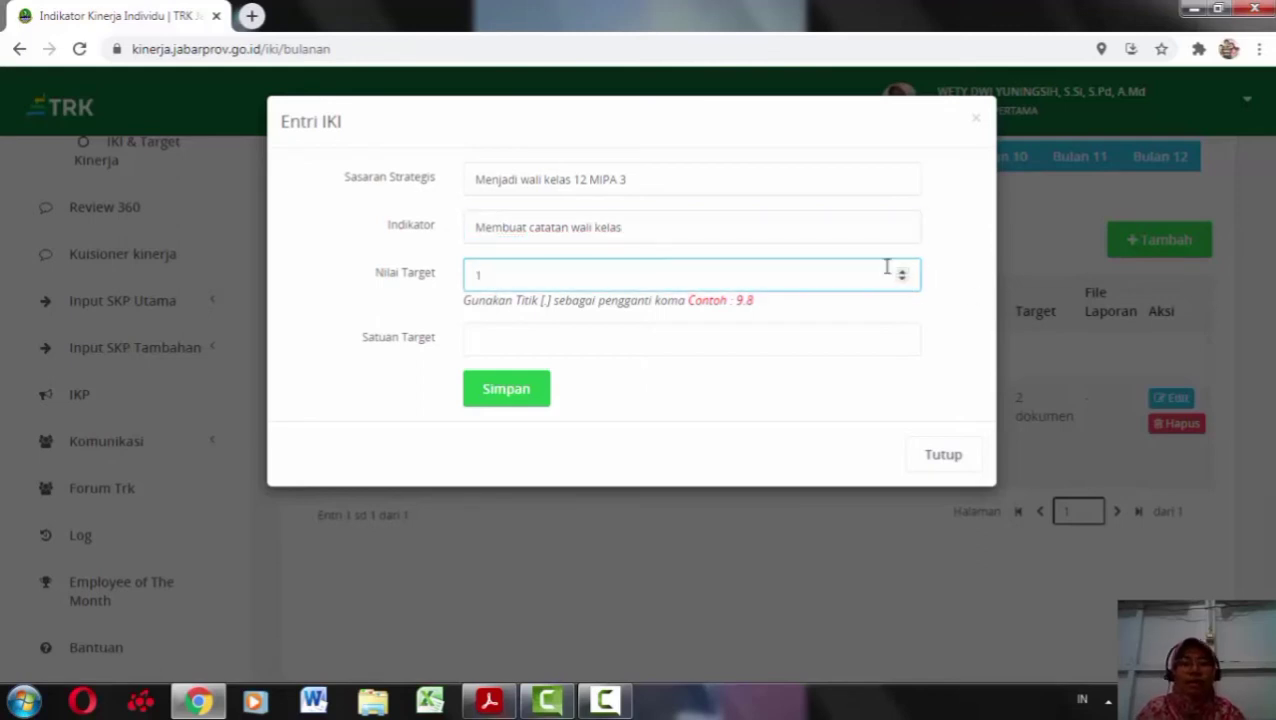
left_click(521, 332)
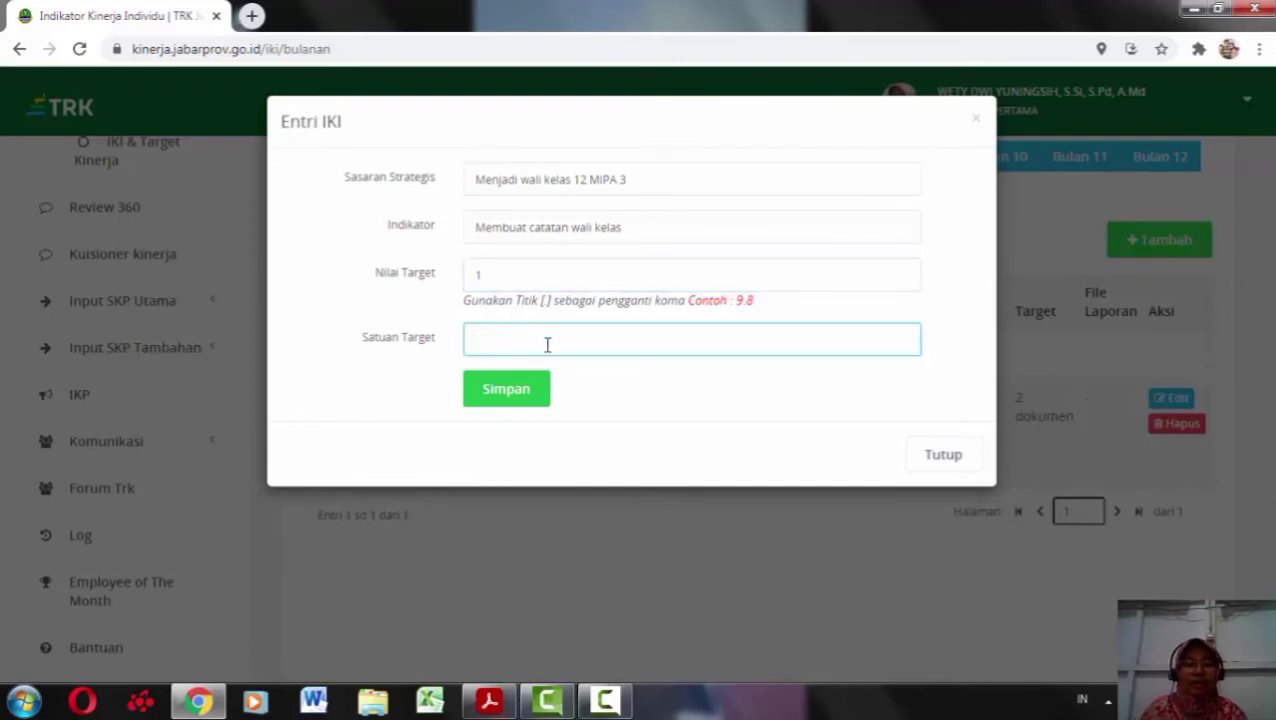
left_click(521, 395)
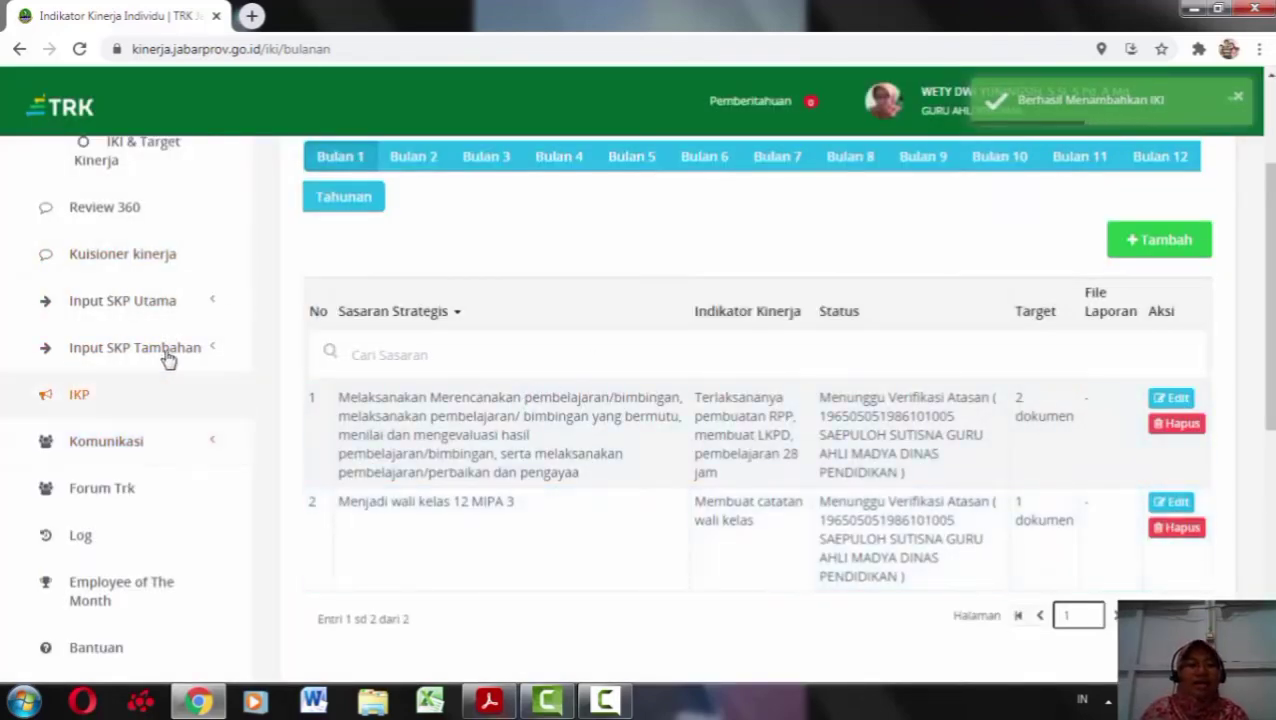
- Look up the third target, on Pengembangan Diri, in the Sasaran Kerja Pegawai list of Input SKP Utama
left_click(157, 302)
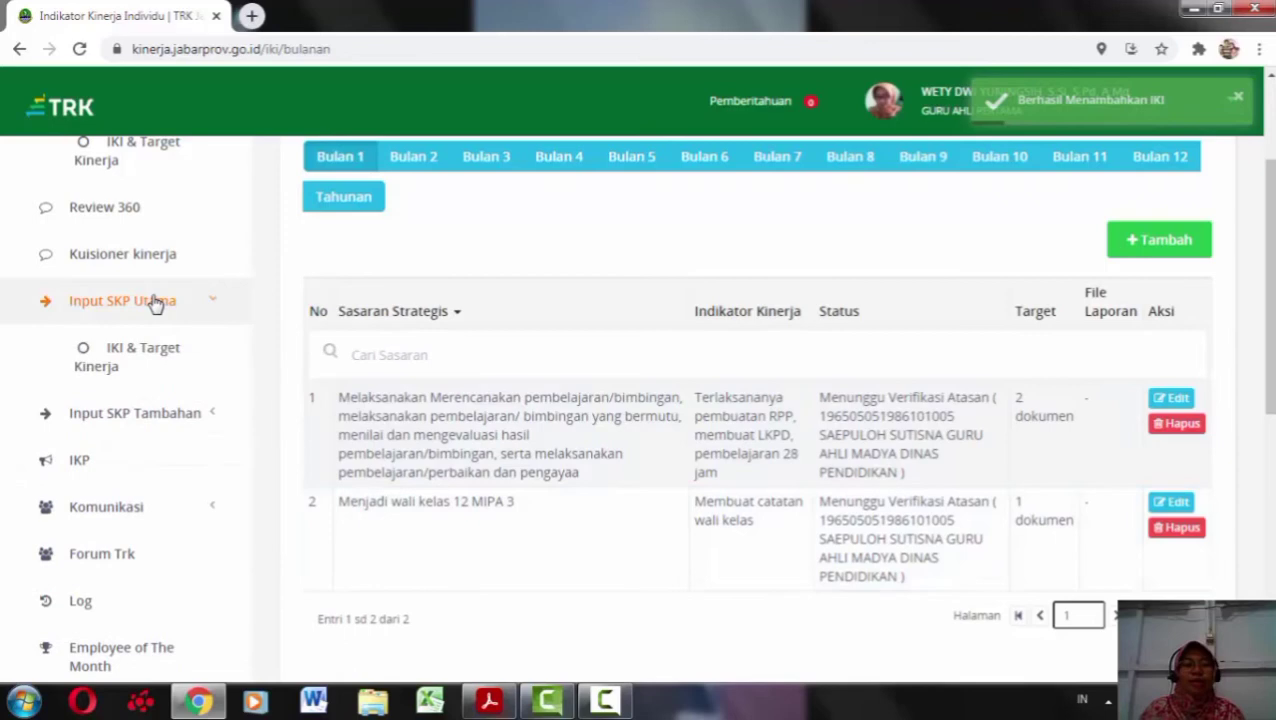
left_click(176, 355)
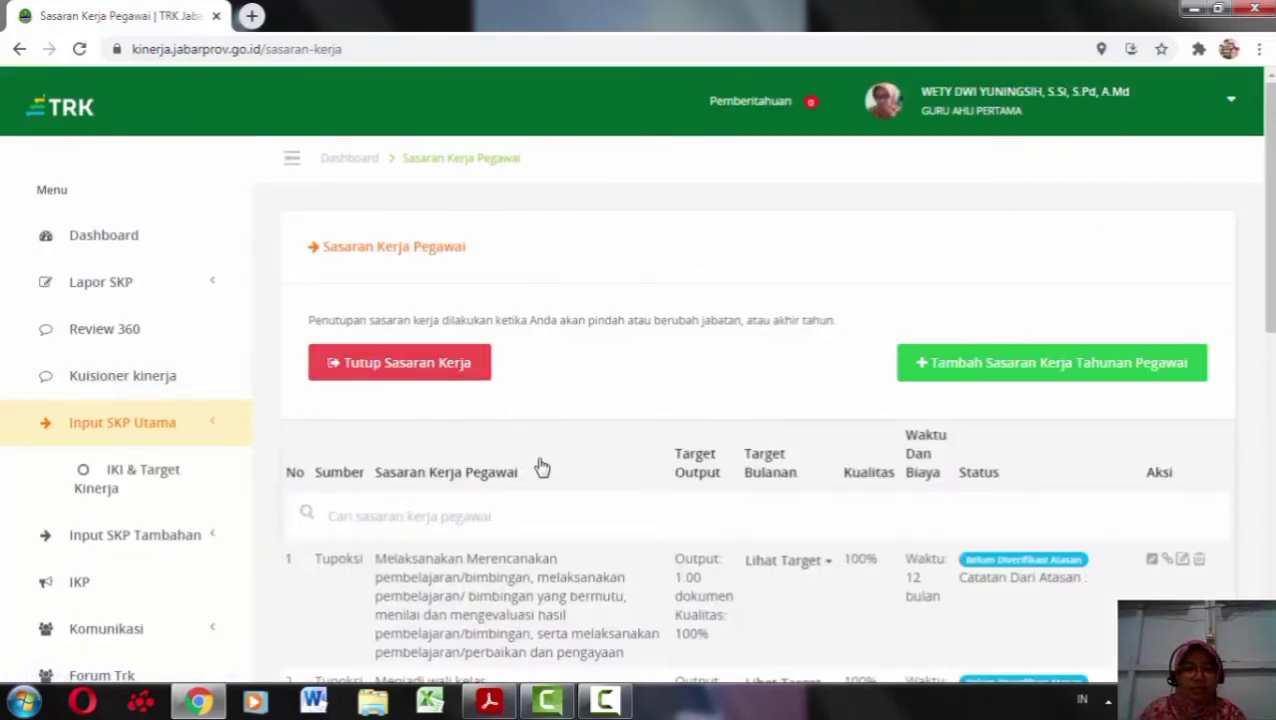
scroll(541, 440, "down", 3)
scroll(541, 467, "down", 1)
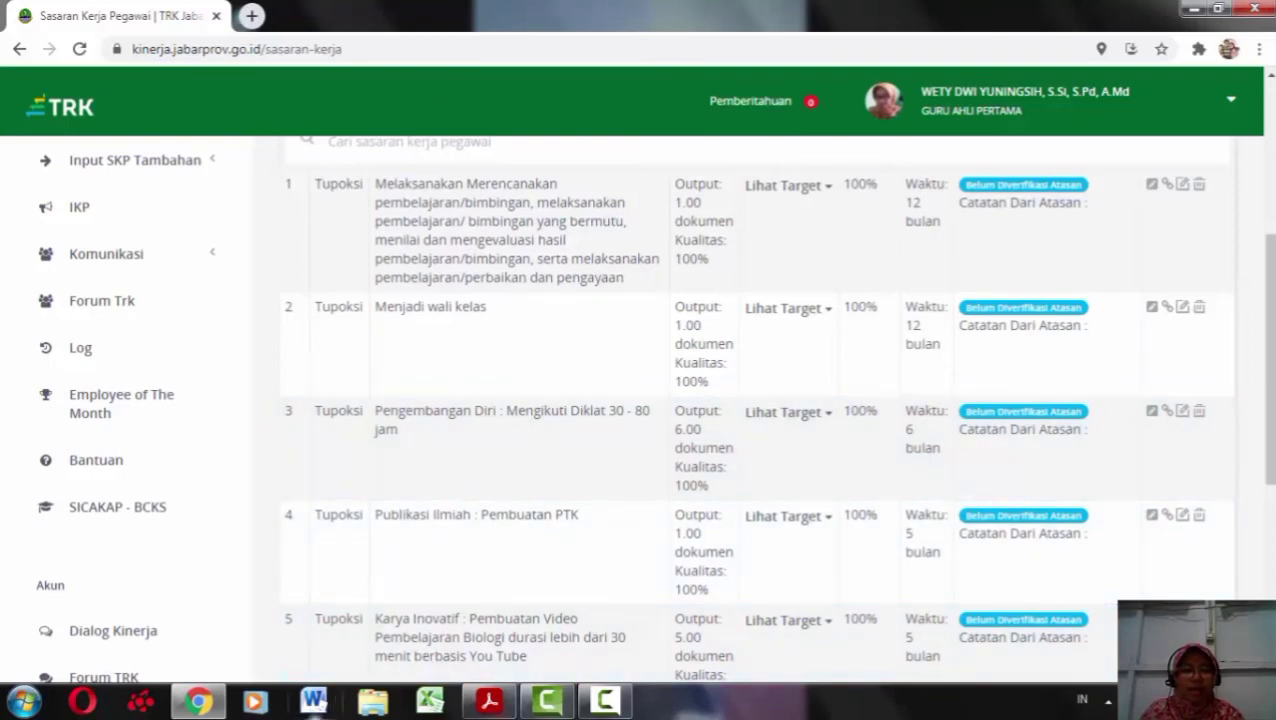
- Switch to Adobe Acrobat Reader and copy the title "Guru Belajar Seri Asesmen Kompetensi Minimum" from the certificate AKM guru belajar 32 jam.pdf
mouse_move(490, 706)
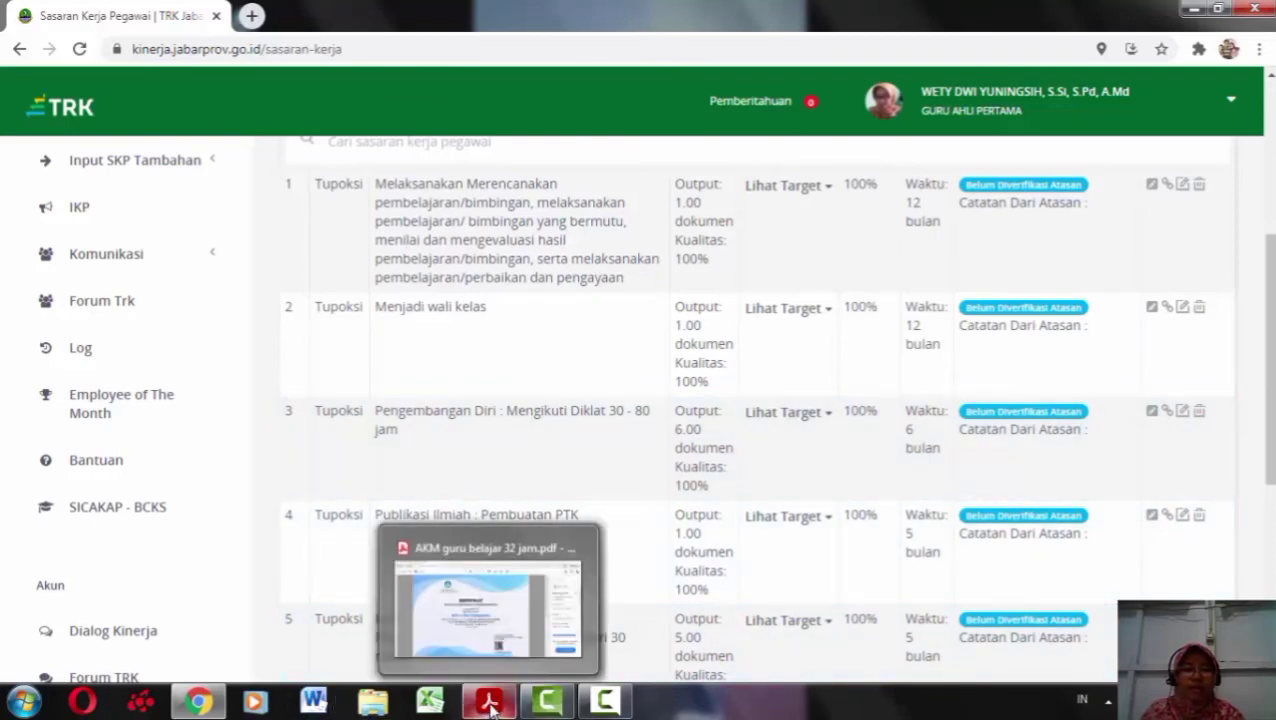
left_click(487, 600)
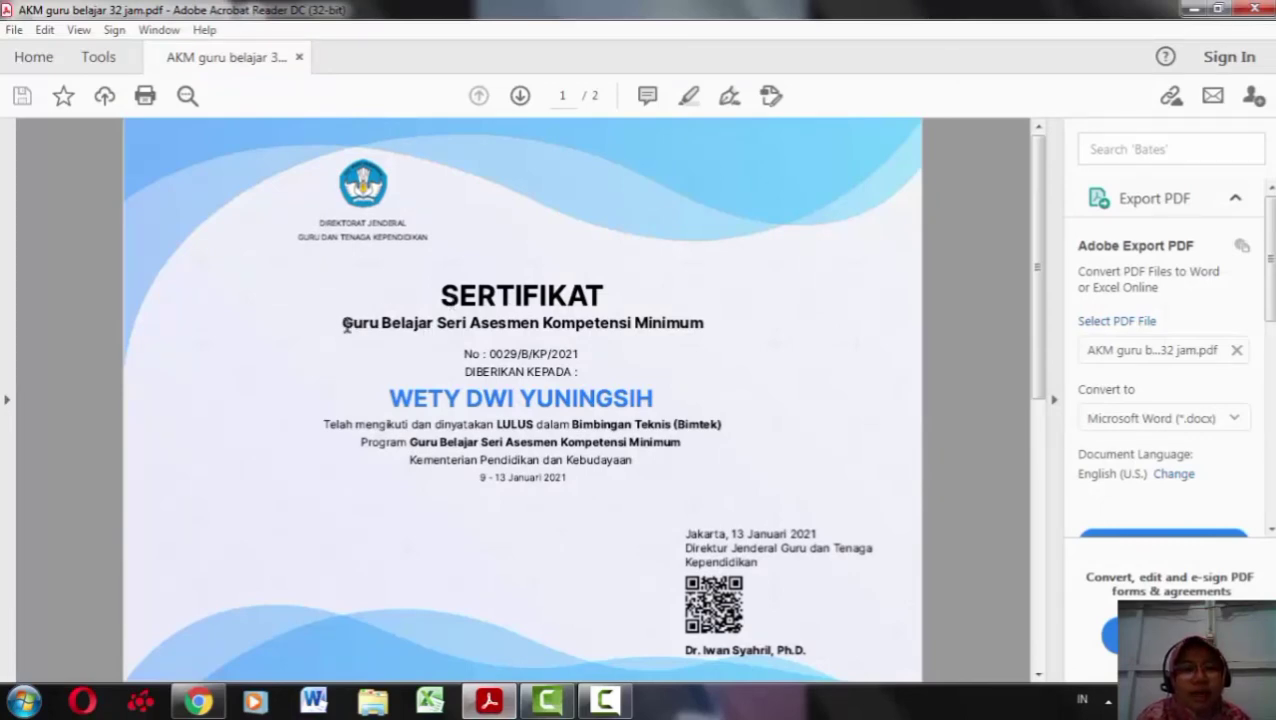
left_click_drag(342, 322, 688, 322)
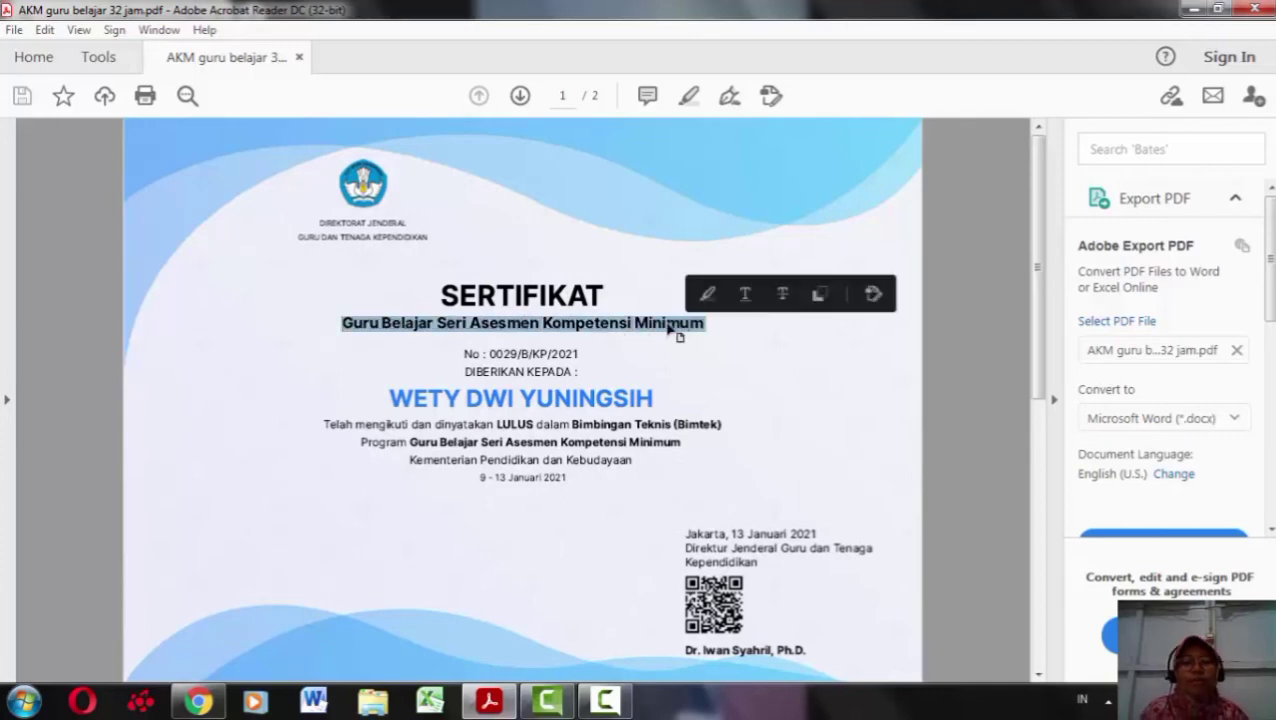
right_click(668, 327)
left_click(700, 347)
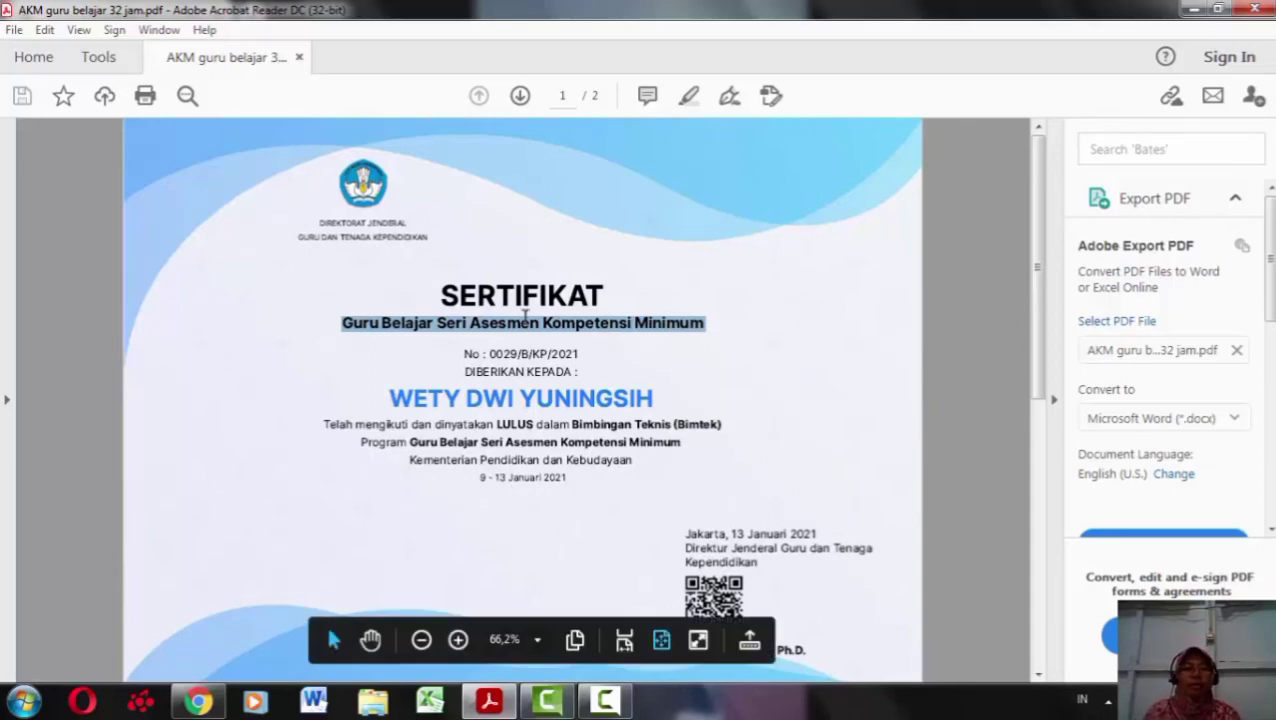
- Switch back to Chrome and start a new Bulan 1 IKI entry in Lapor SKP with Sasaran Strategis "Mengikuti Diklat 30 - 80 jam"
left_click(198, 701)
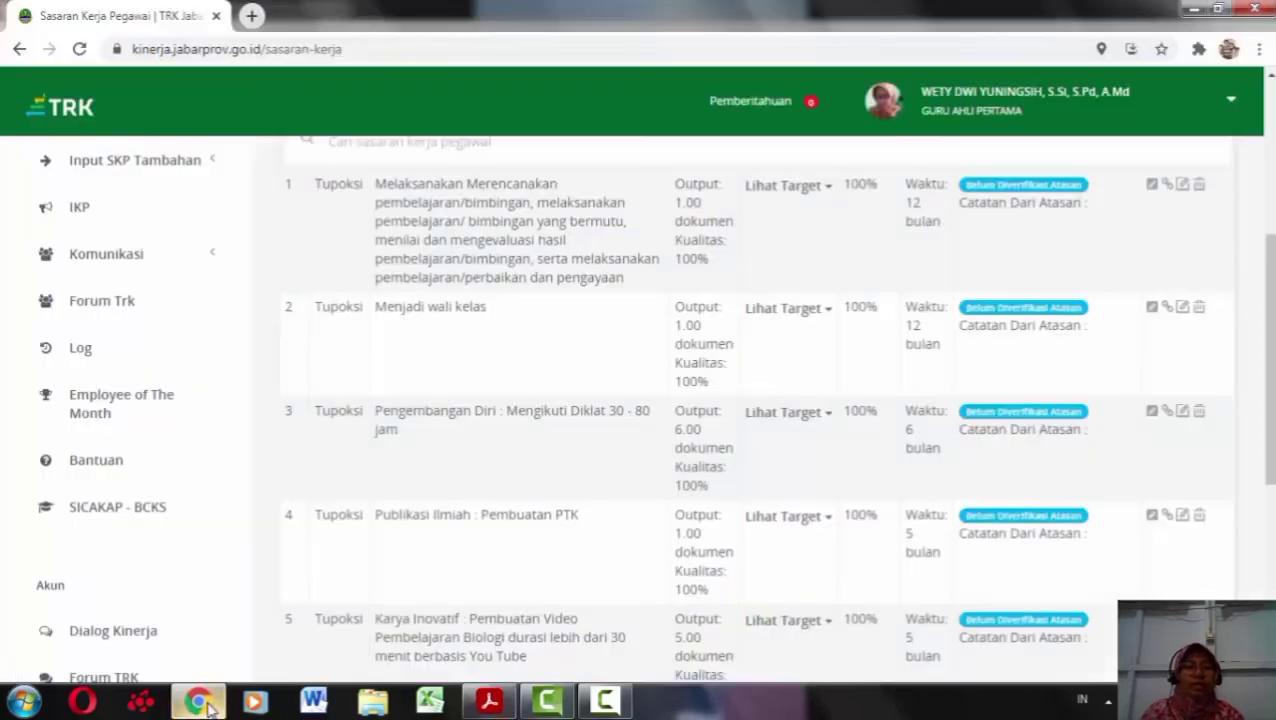
scroll(145, 250, "up", 5)
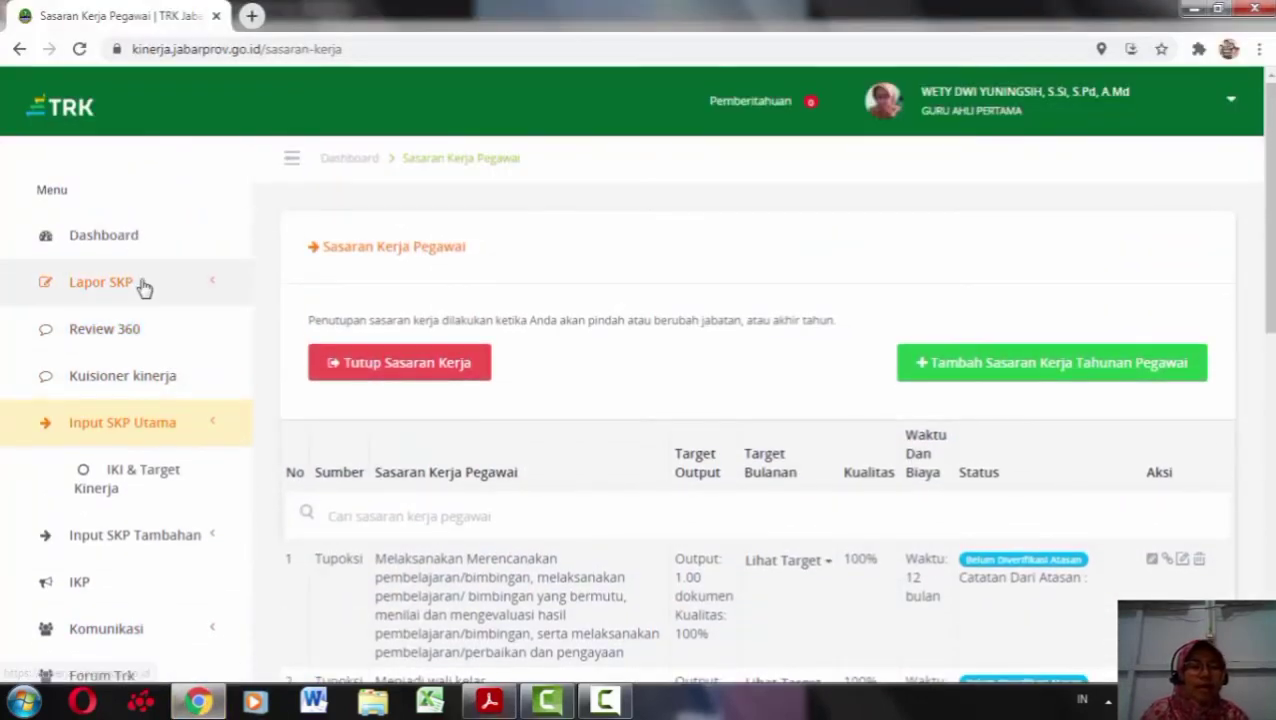
left_click(143, 287)
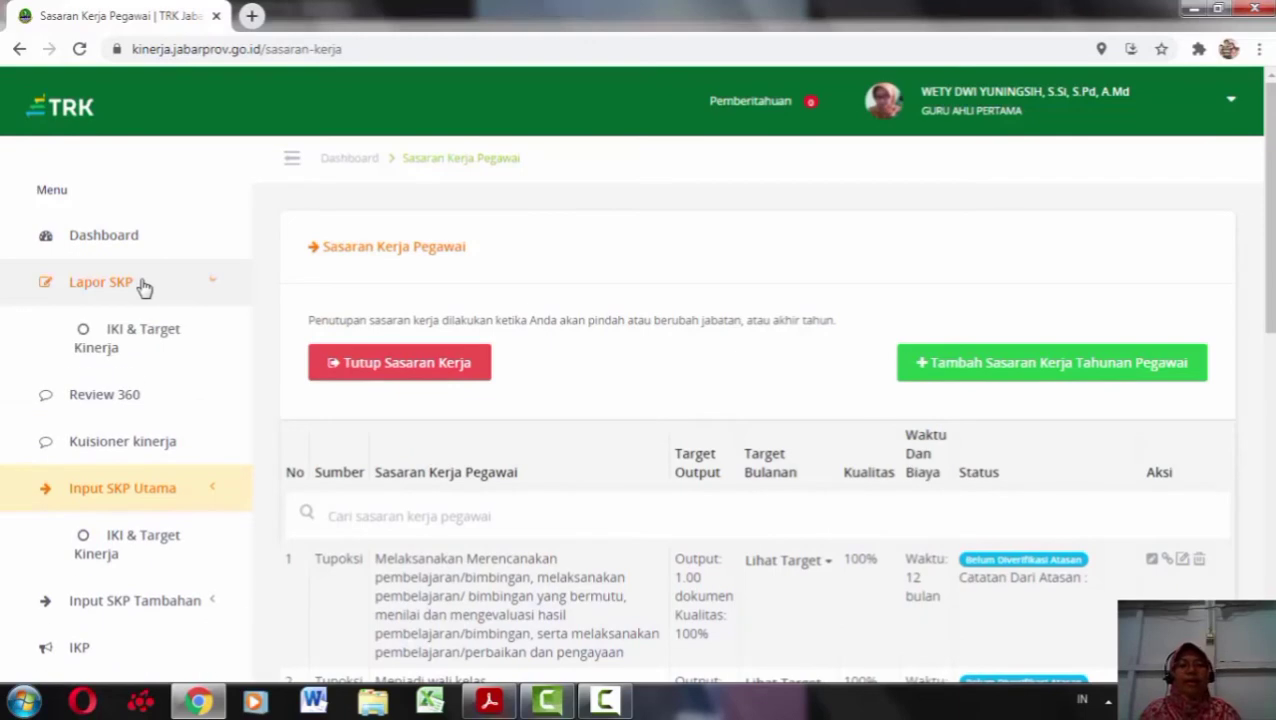
left_click(150, 340)
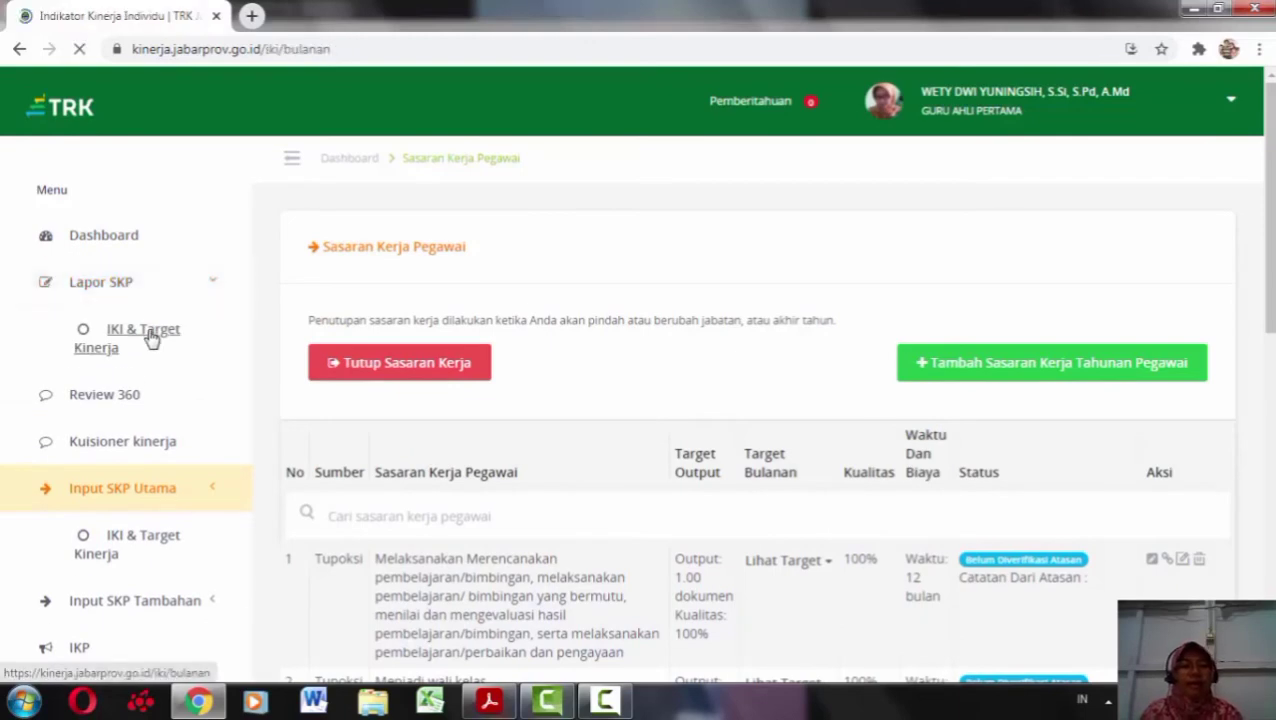
left_click(330, 347)
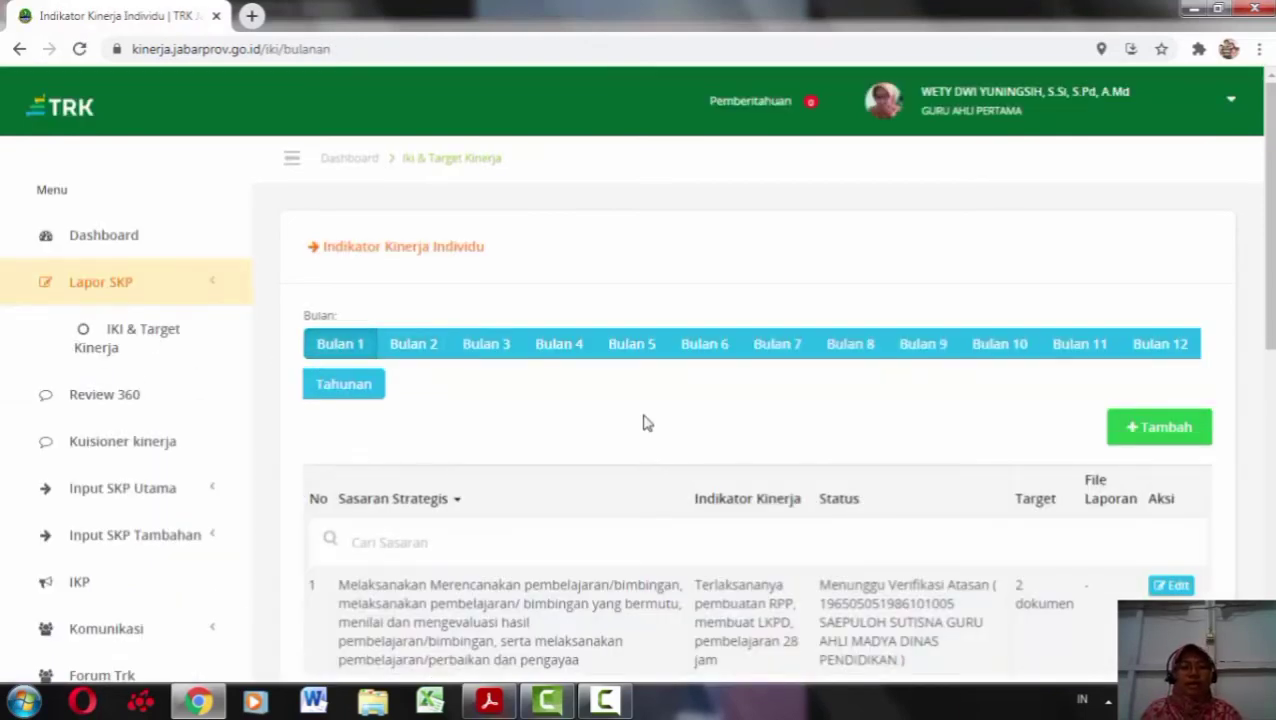
scroll(675, 398, "down", 2)
left_click(1155, 240)
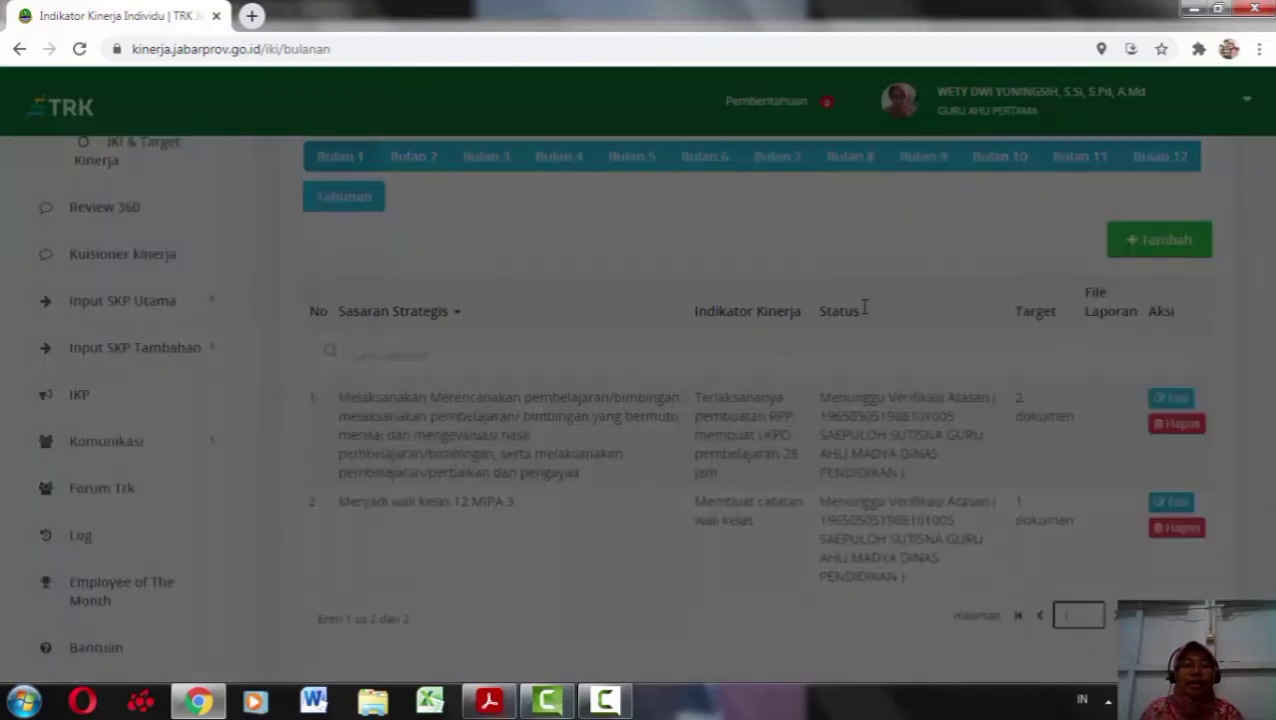
left_click(497, 183)
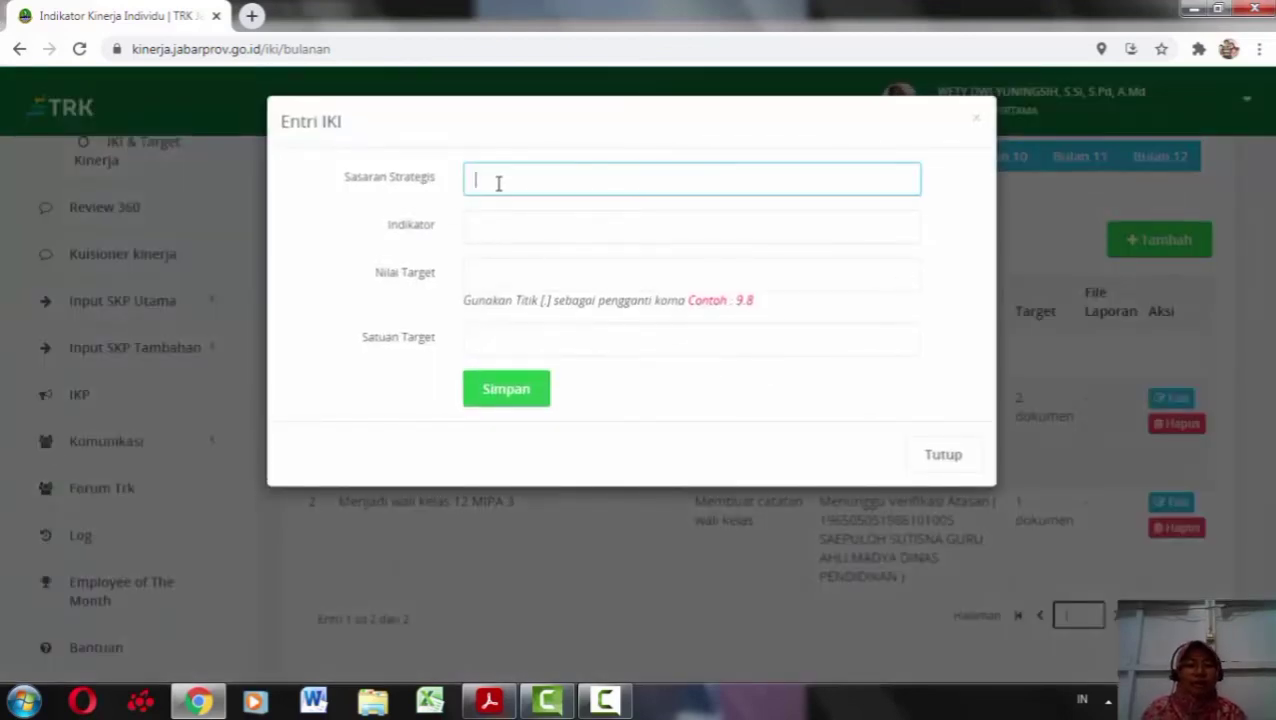
type("M")
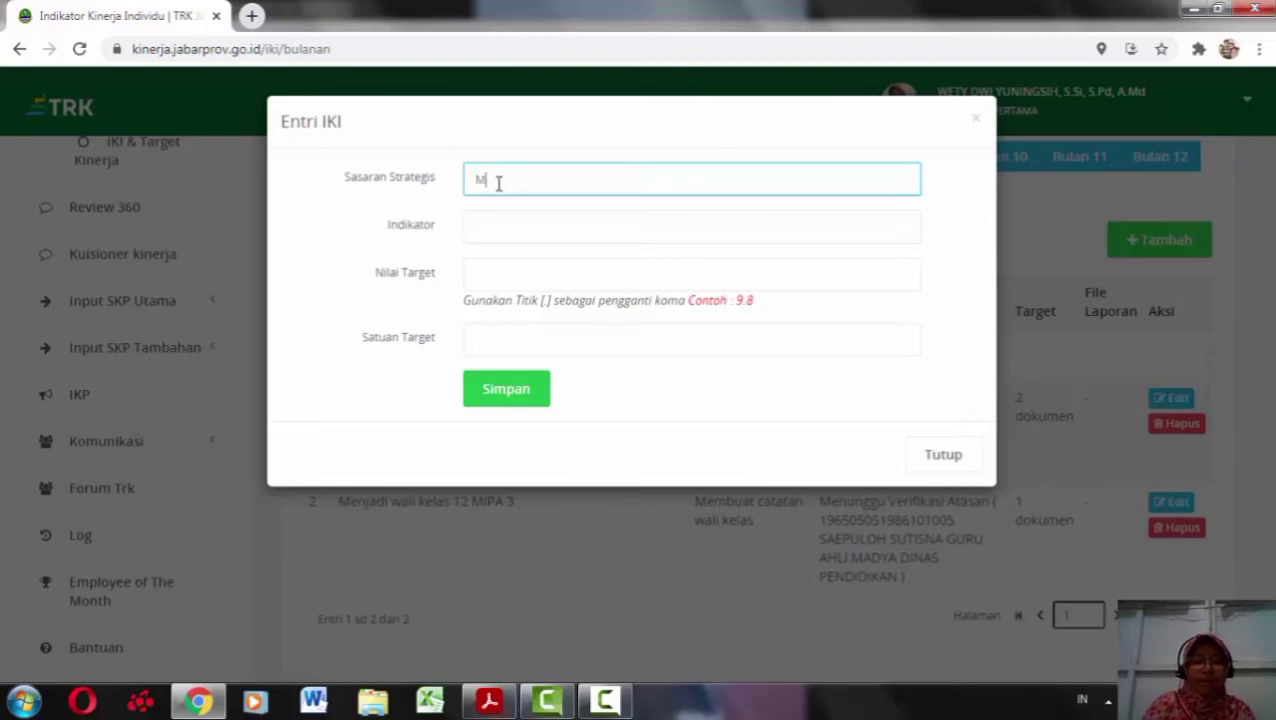
type("engikuti ")
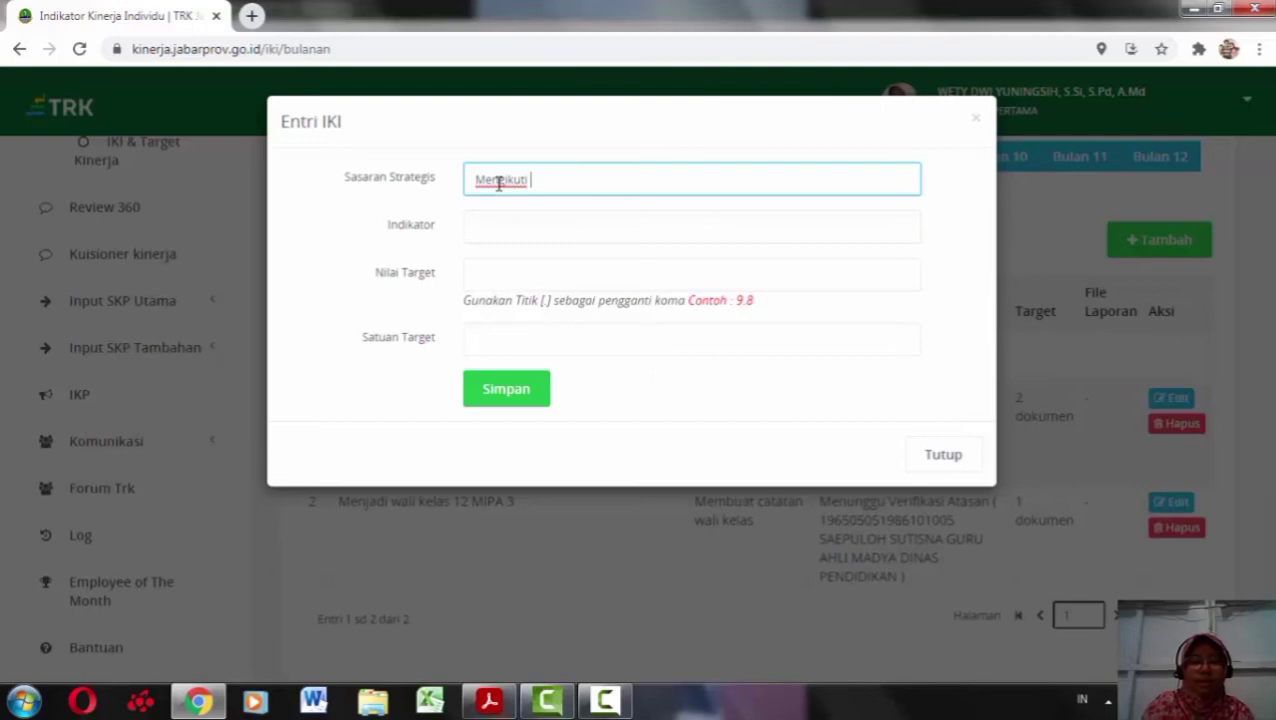
type("Diklat 30 - 80 jam")
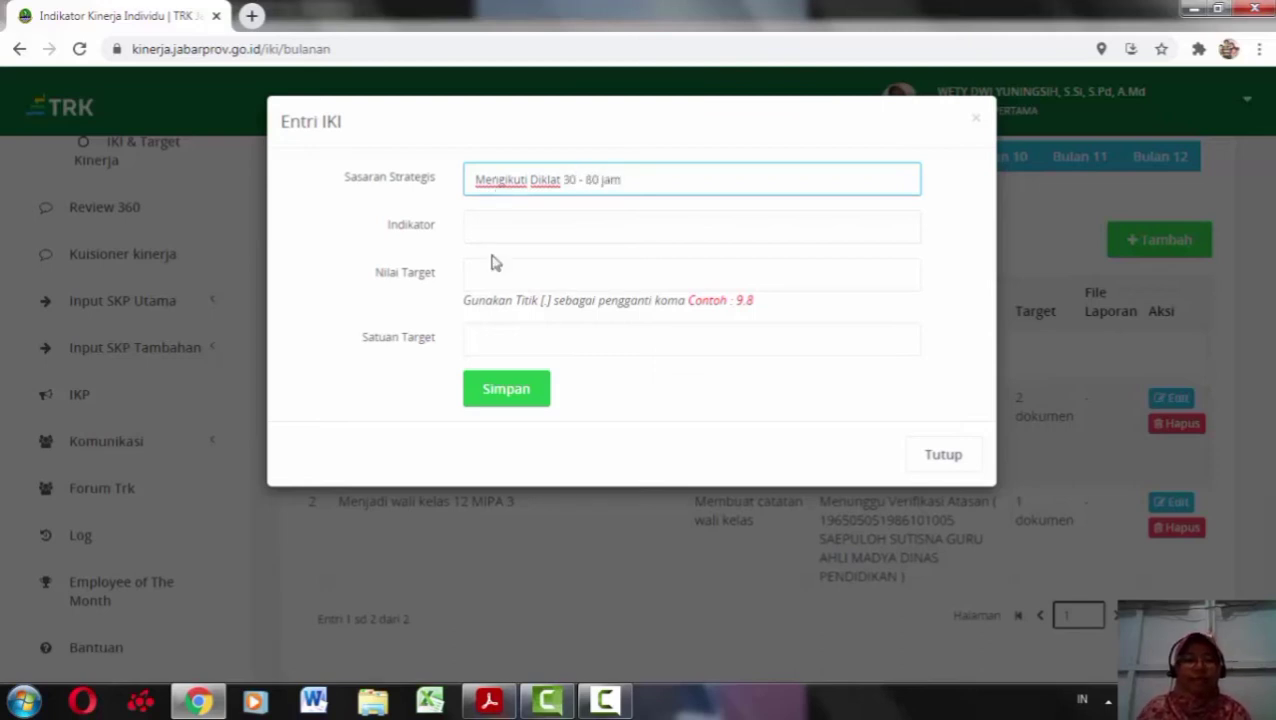
- Fill in the entry's Indikator as "Mengikuti diklat Guru Belajar Seri Asesmen Kompetensi Minimum 9 - 13 Januari 2021"
left_click(530, 225)
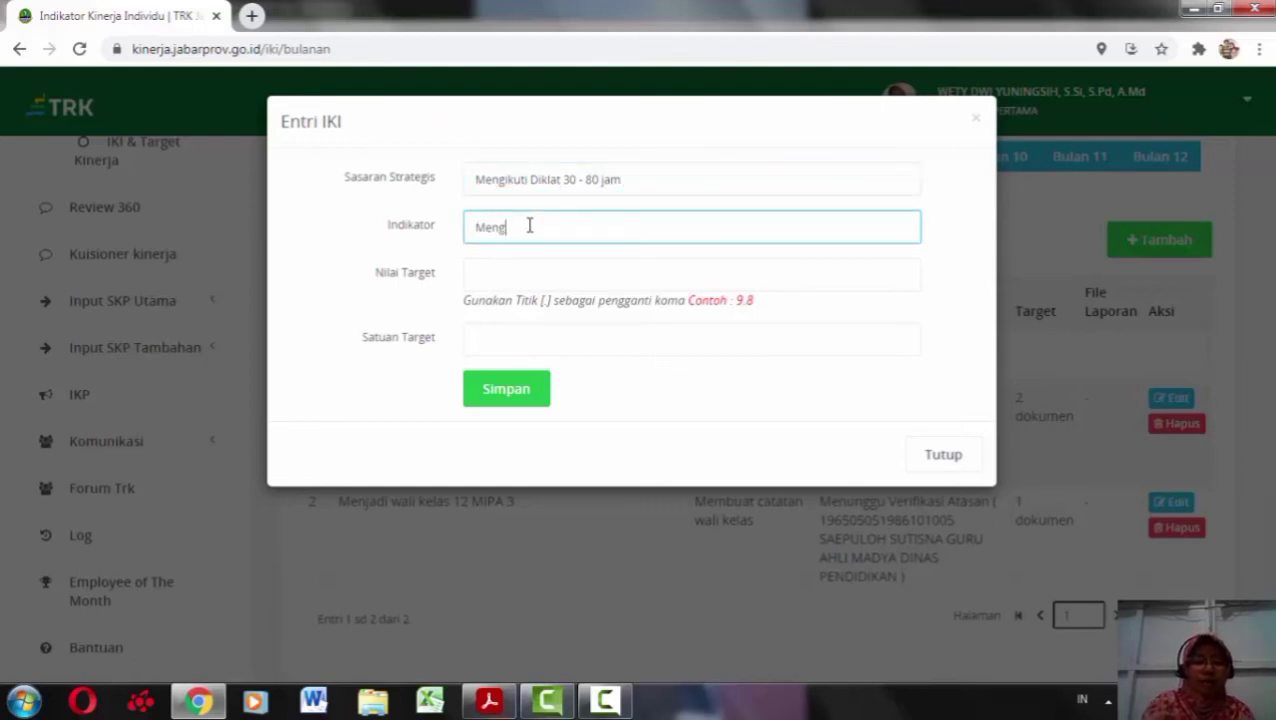
type("Mengikuti Diklat")
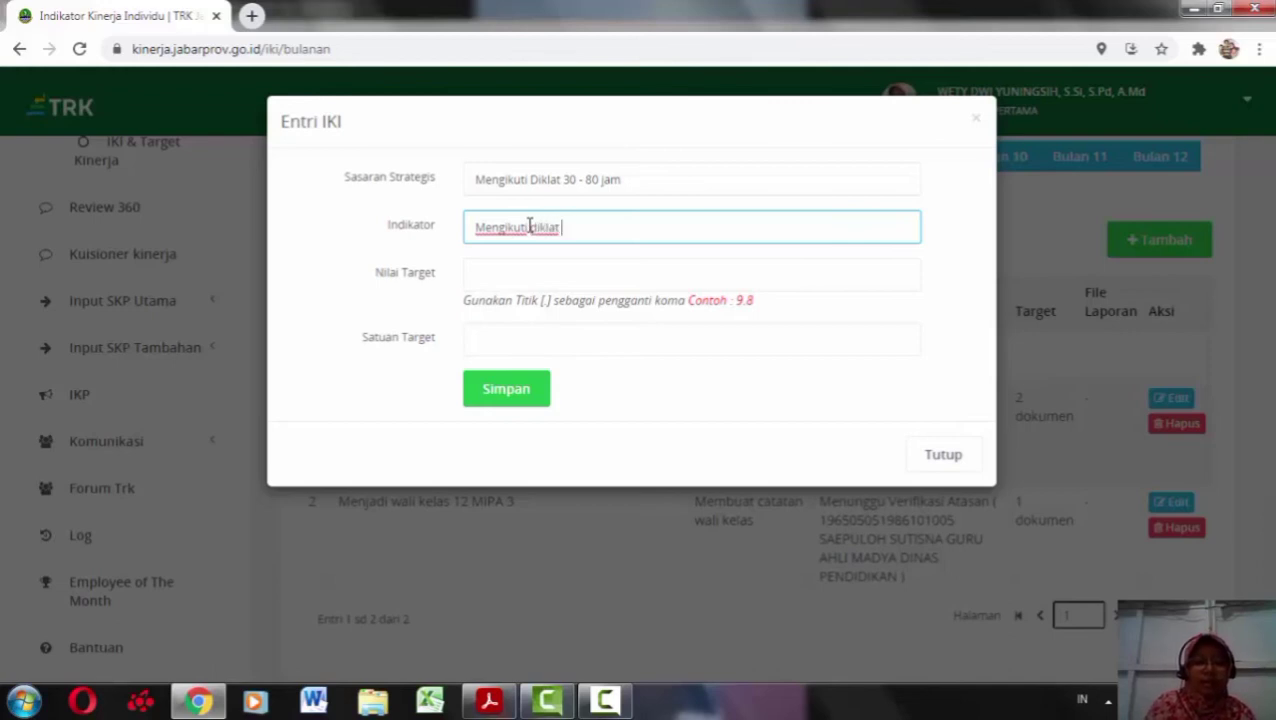
key("ctrl+v")
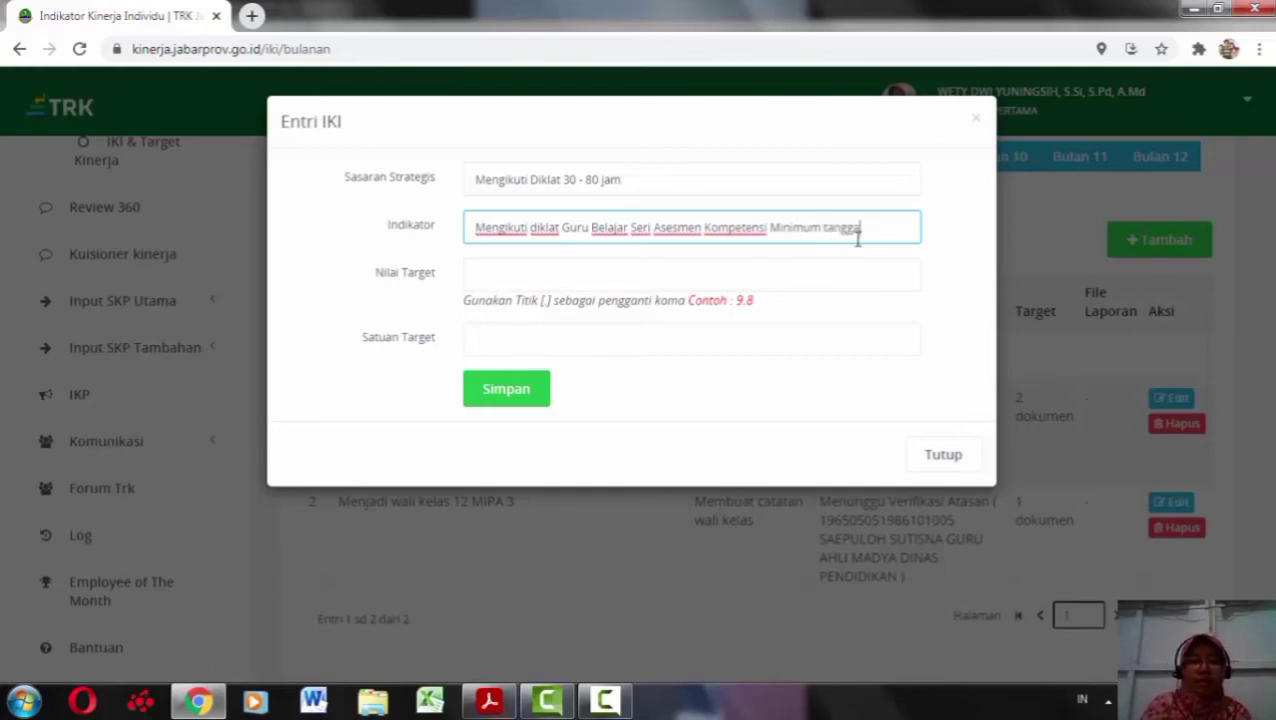
type("tanggal")
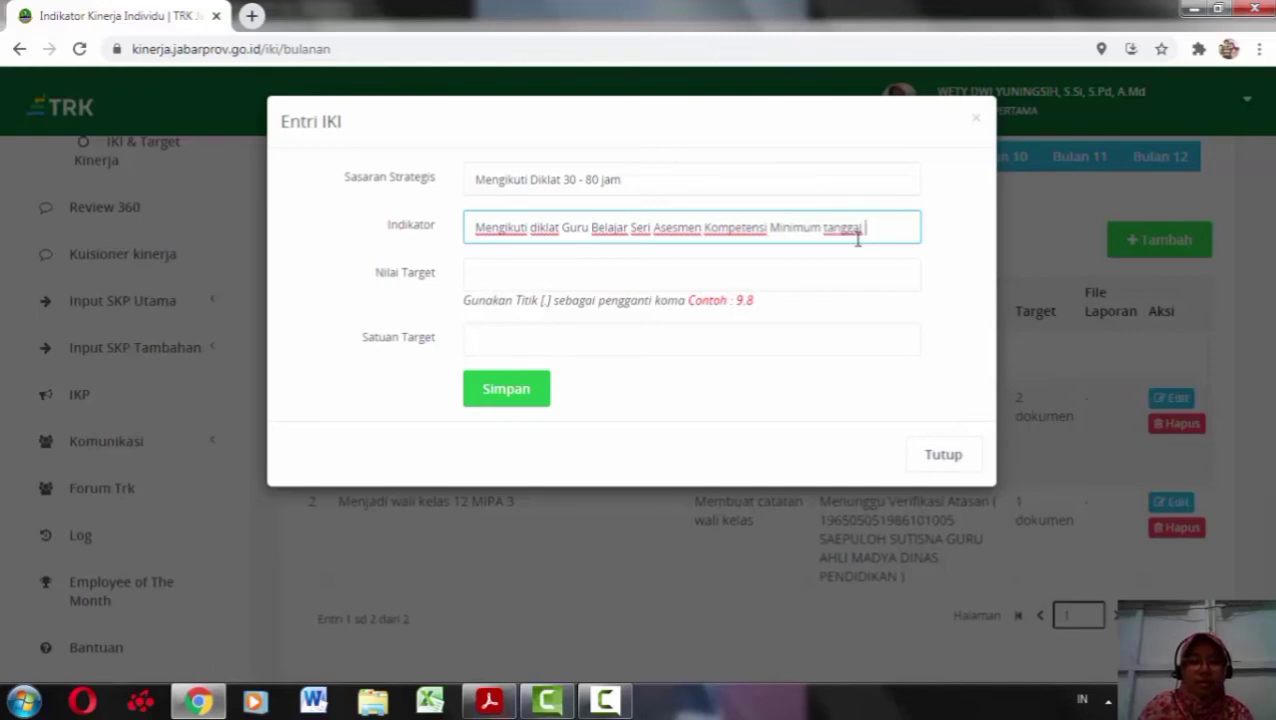
key("BackSpace")
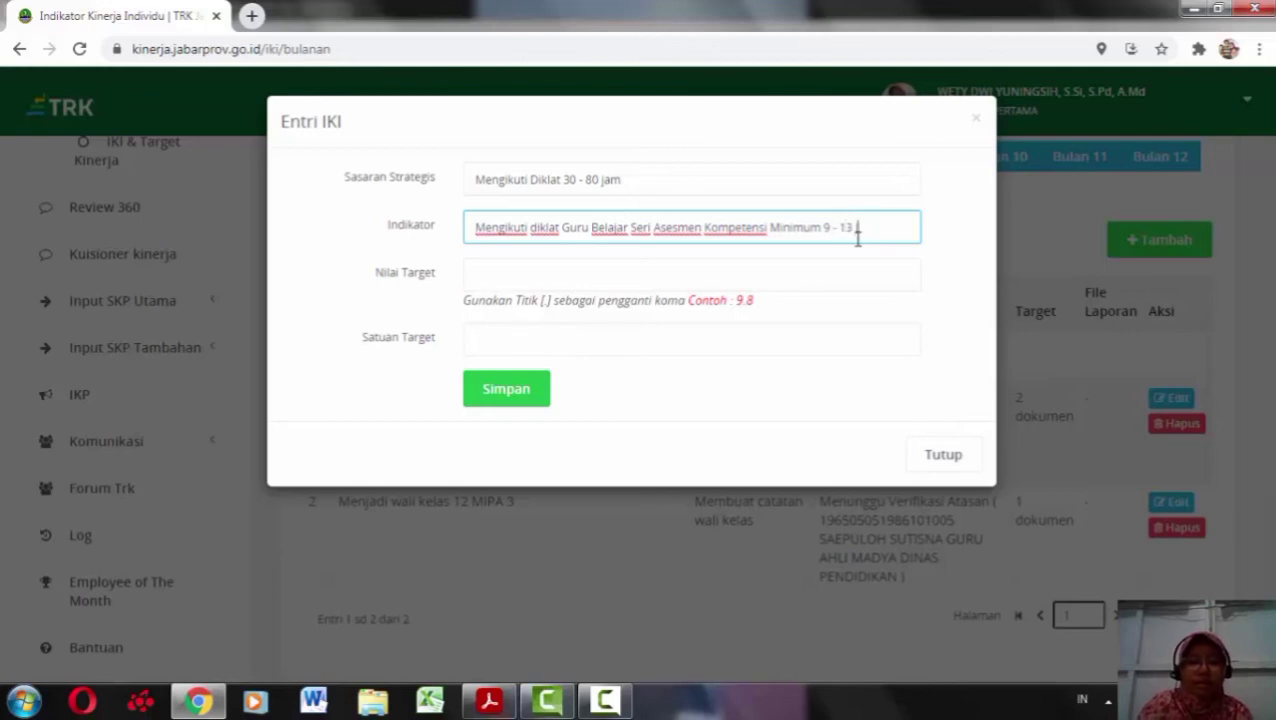
type("i 202")
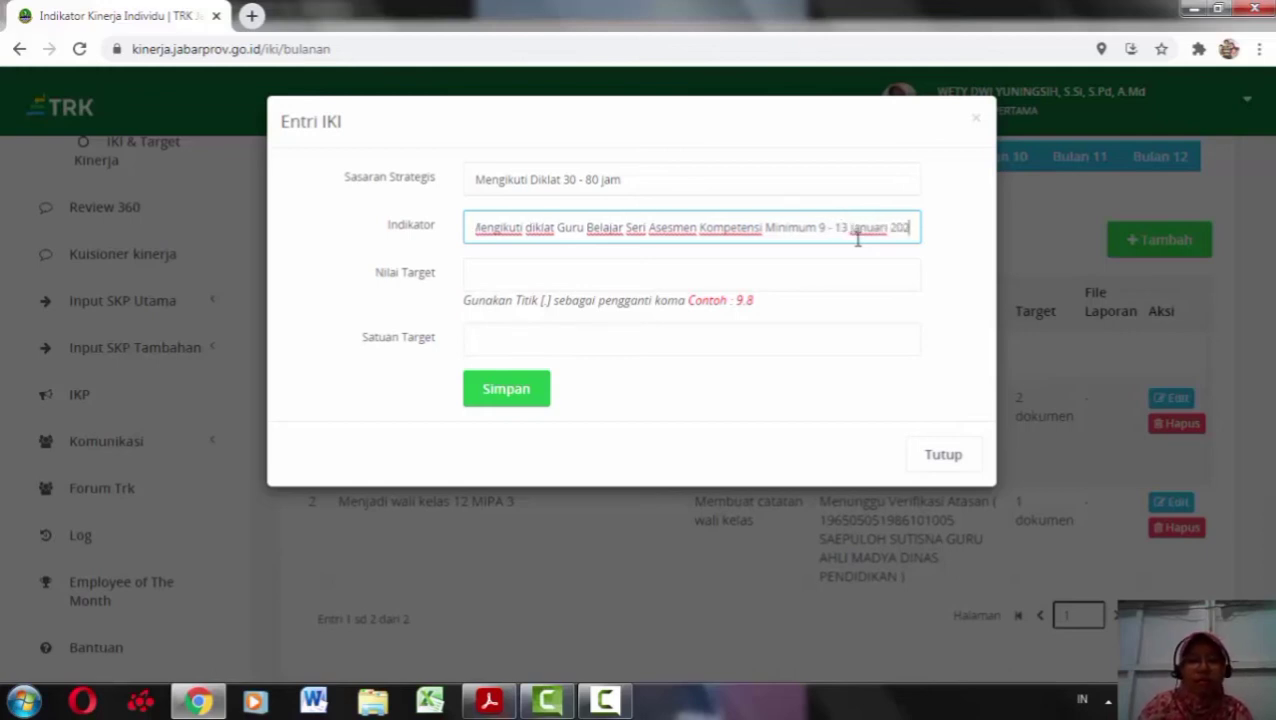
type("1")
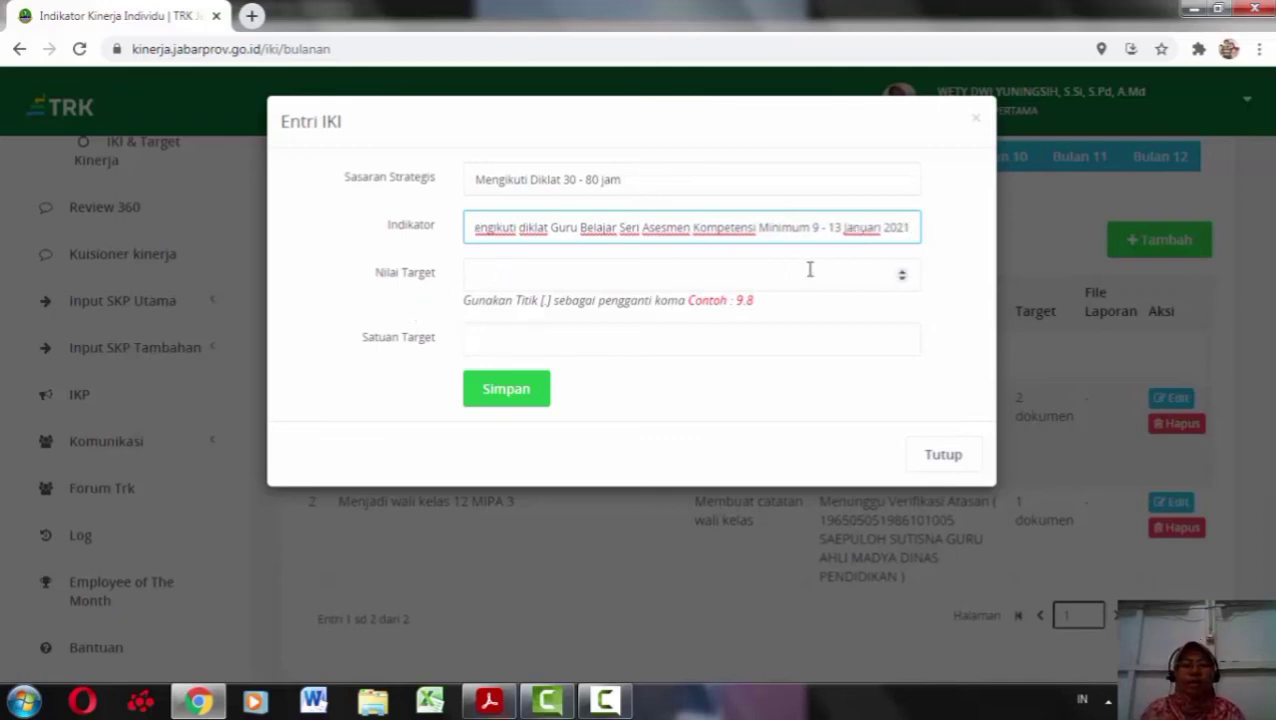
- Set Nilai Target to 1 and Satuan Target to dokumen, and save the diklat entry
left_click(900, 274)
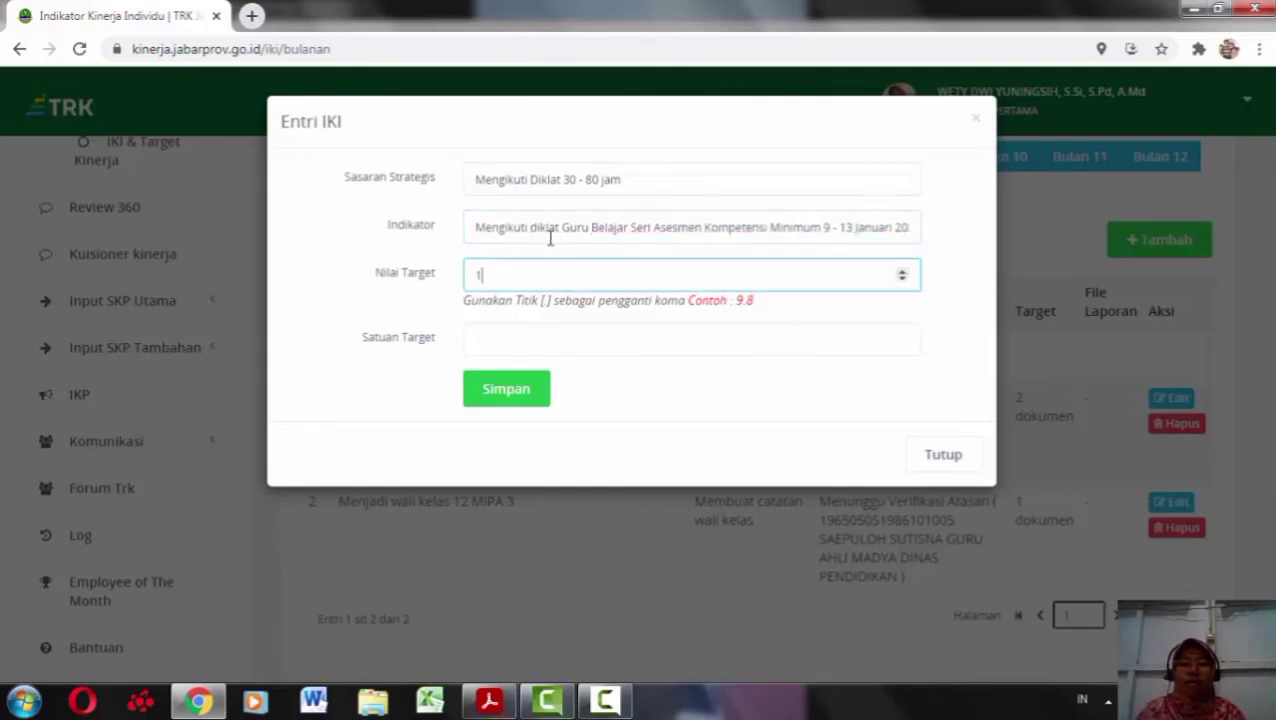
left_click(495, 341)
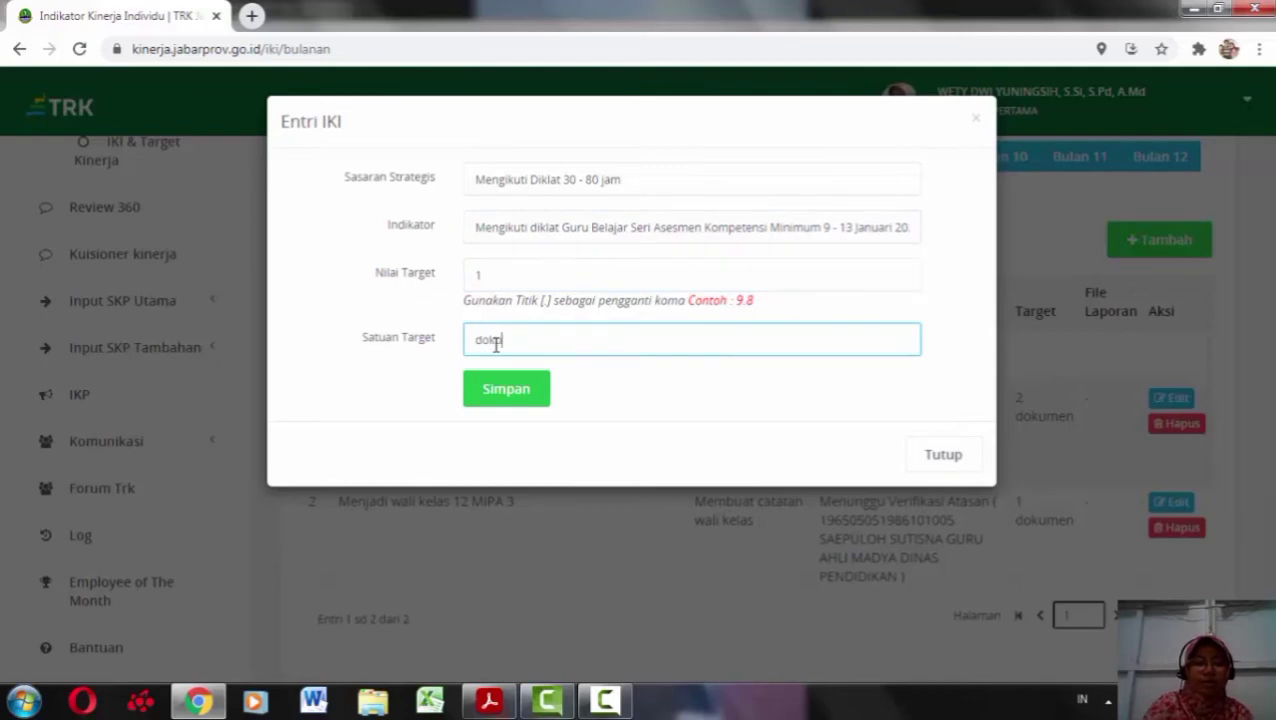
type("dokumen")
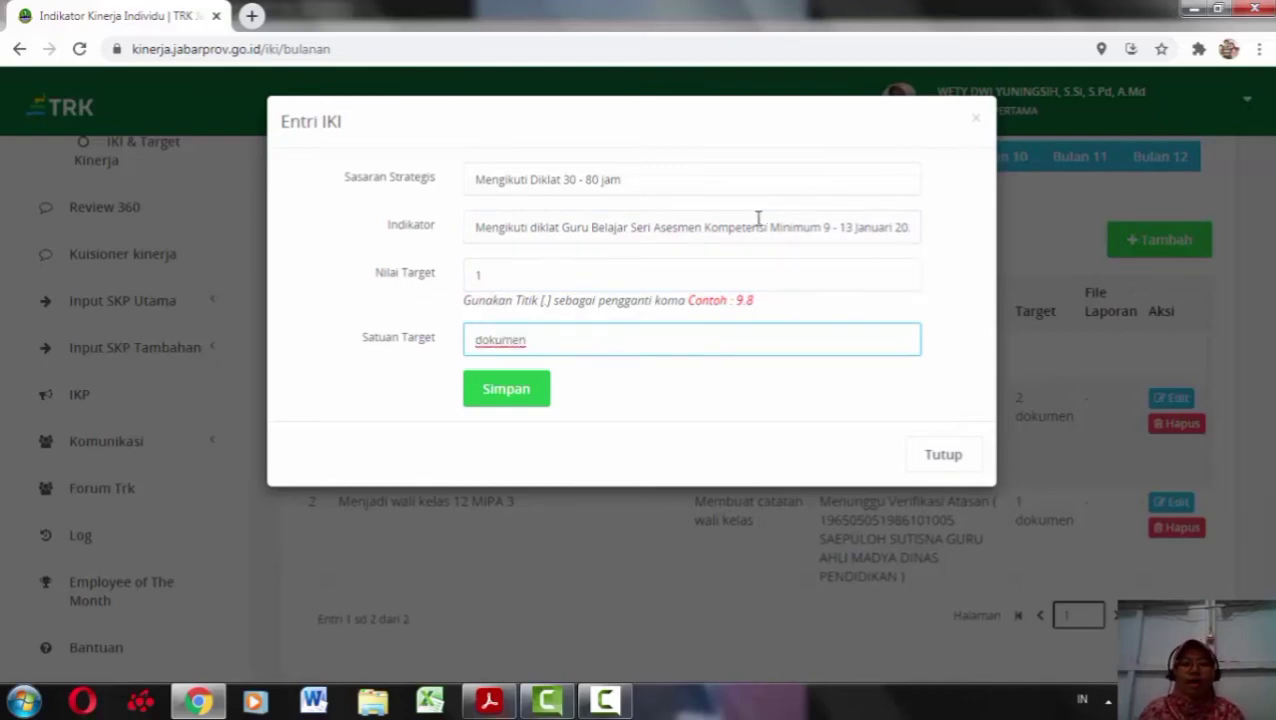
left_click(515, 390)
scroll(644, 339, "down", 2)
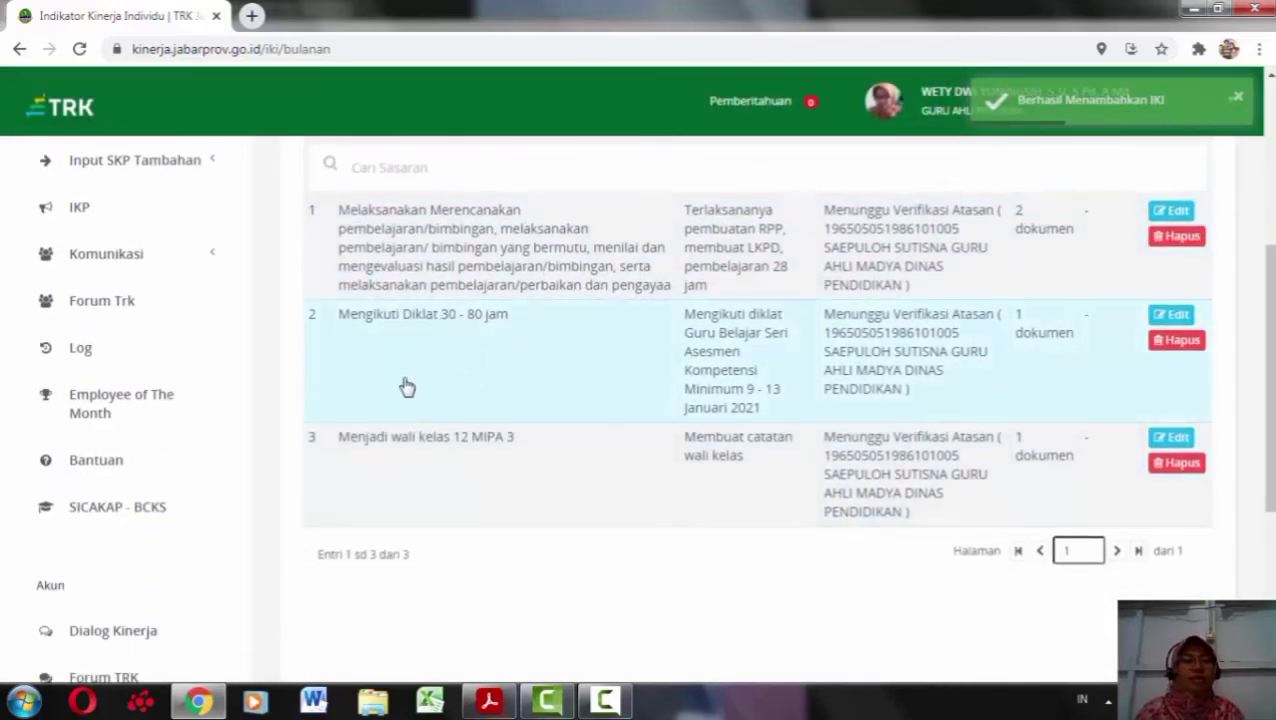
- Check the monthly targets of the fourth target, Publikasi Ilmiah : Pembuatan PTK, in the Input SKP Utama list
scroll(117, 219, "up", 2)
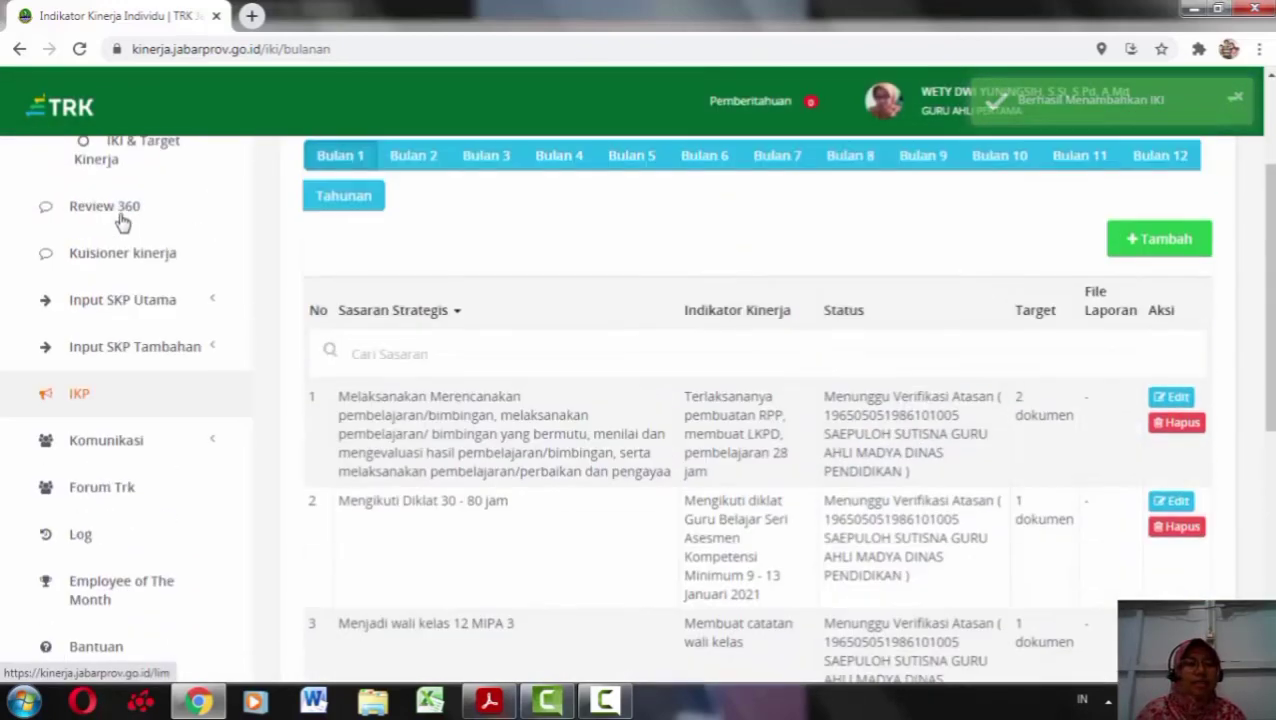
left_click(144, 317)
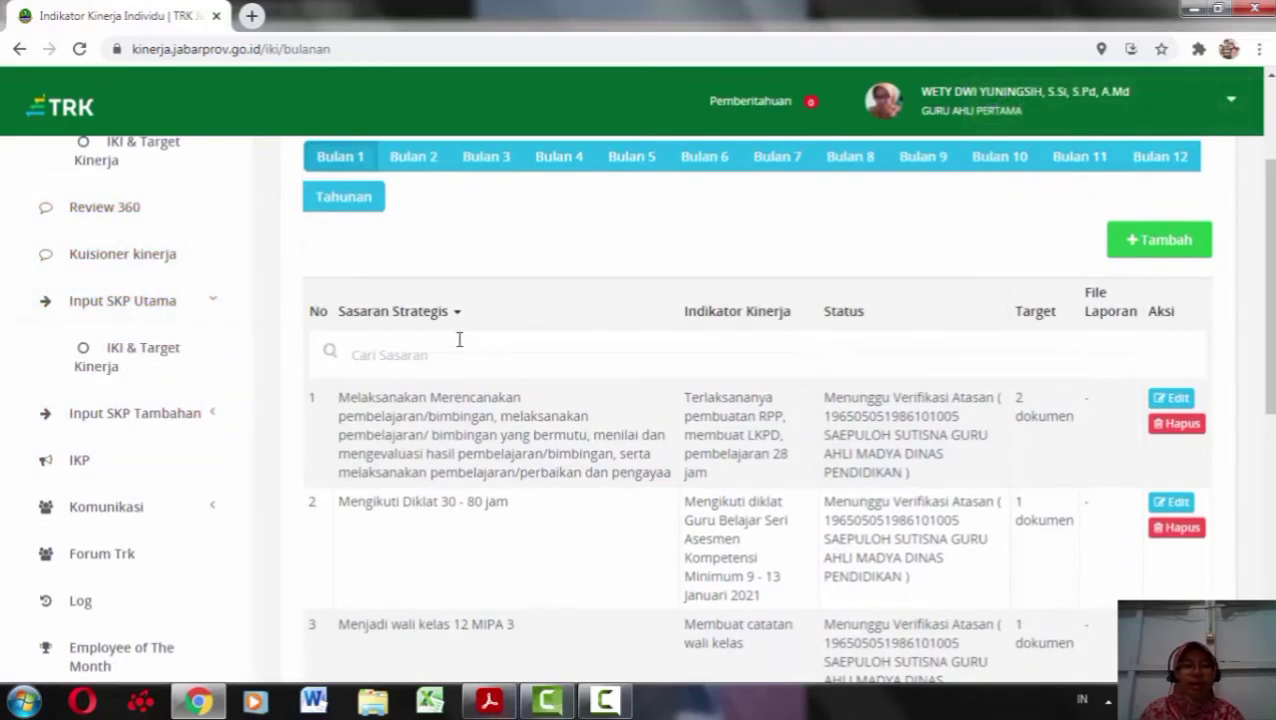
left_click(174, 352)
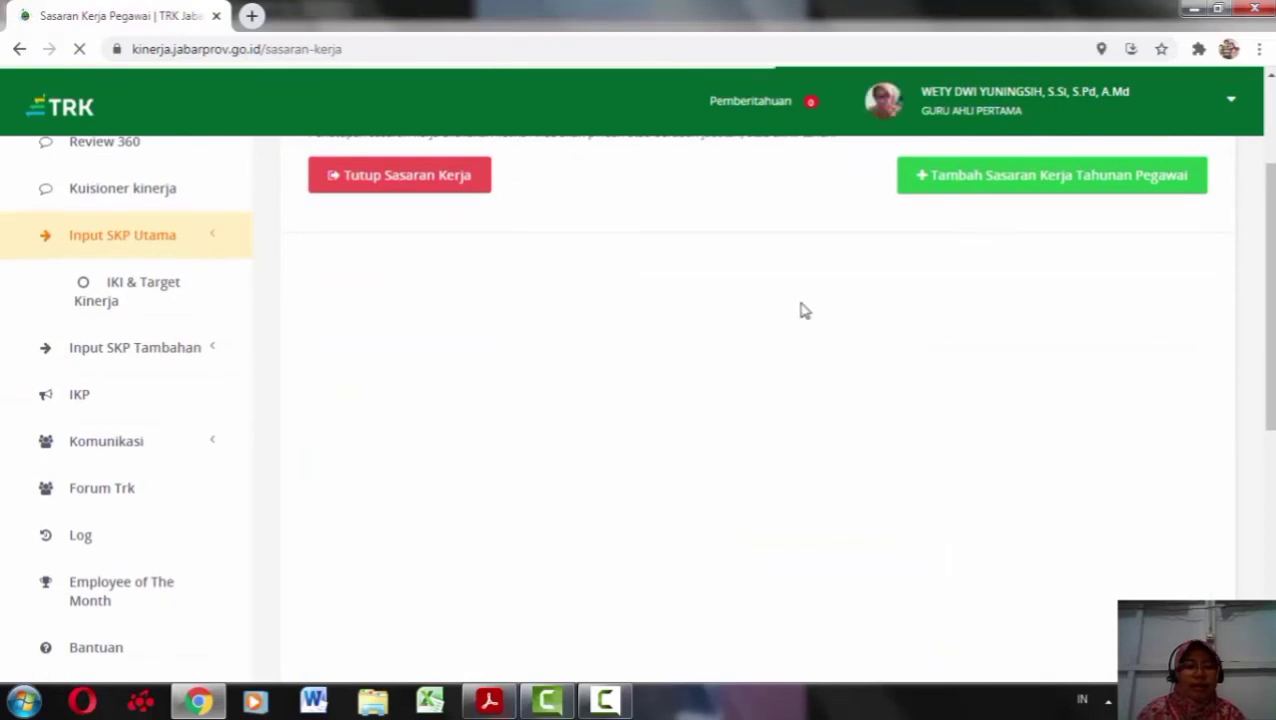
scroll(578, 450, "down", 3)
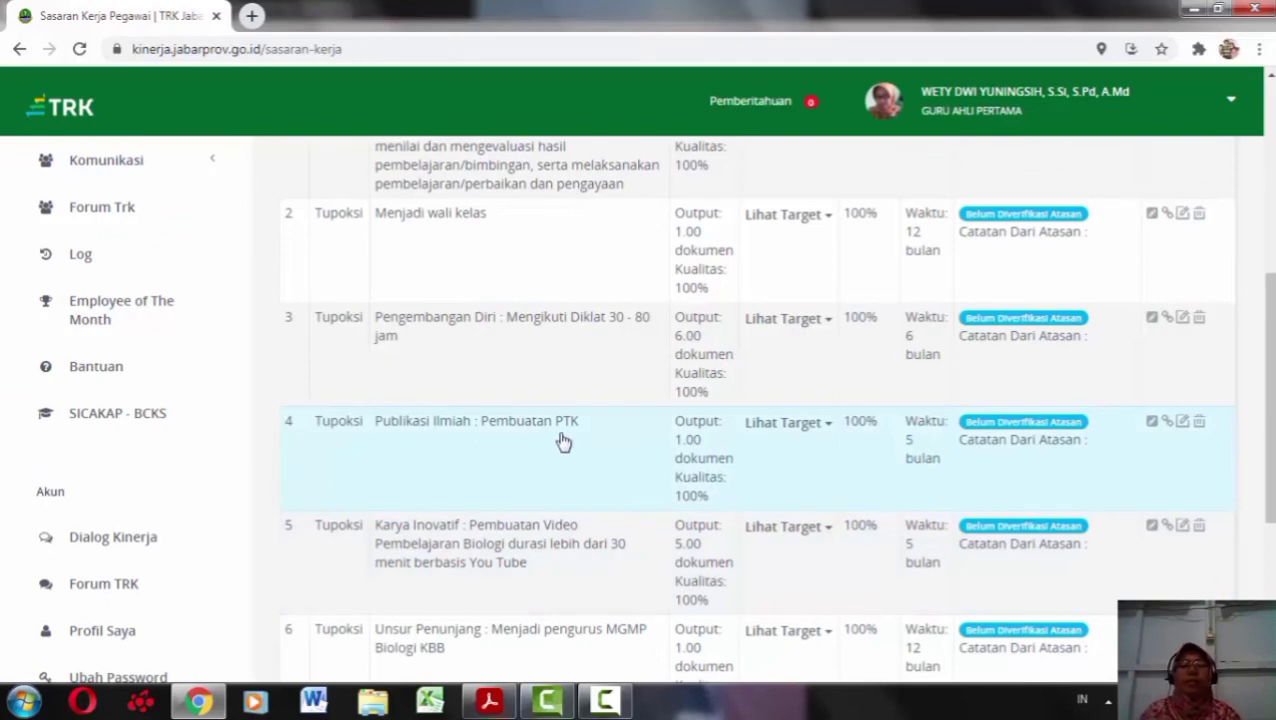
left_click(828, 428)
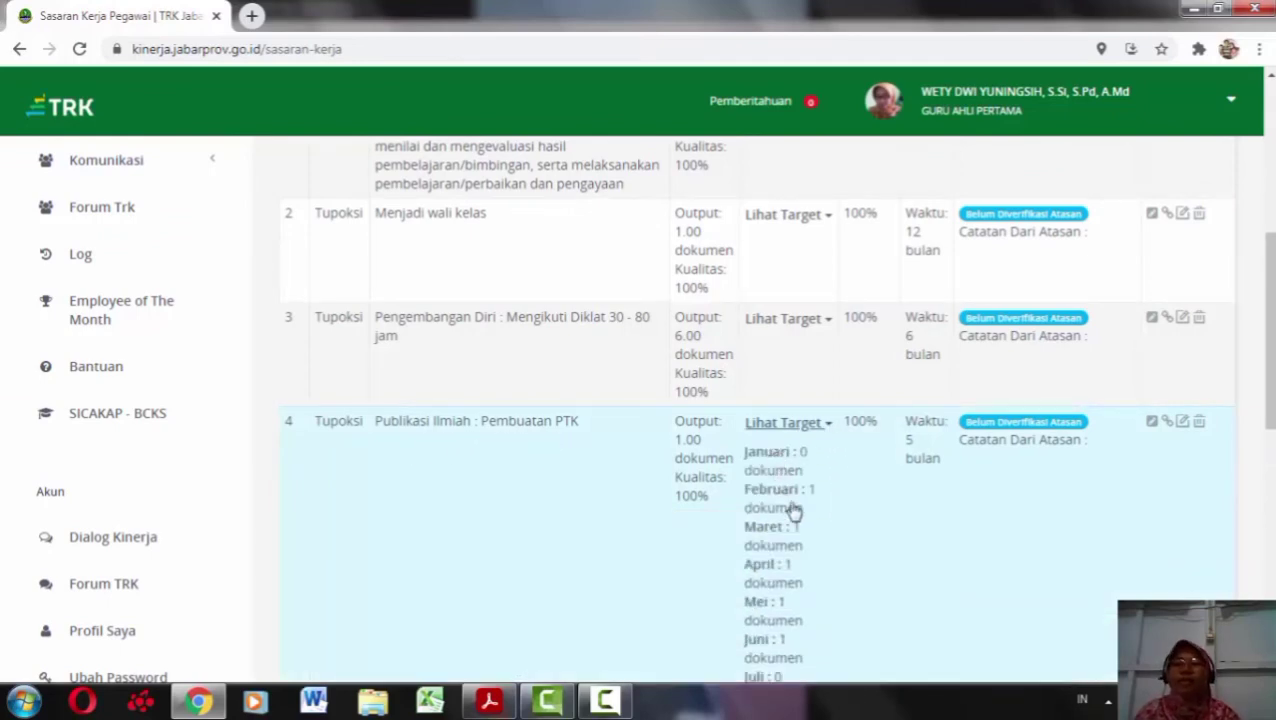
left_click(829, 426)
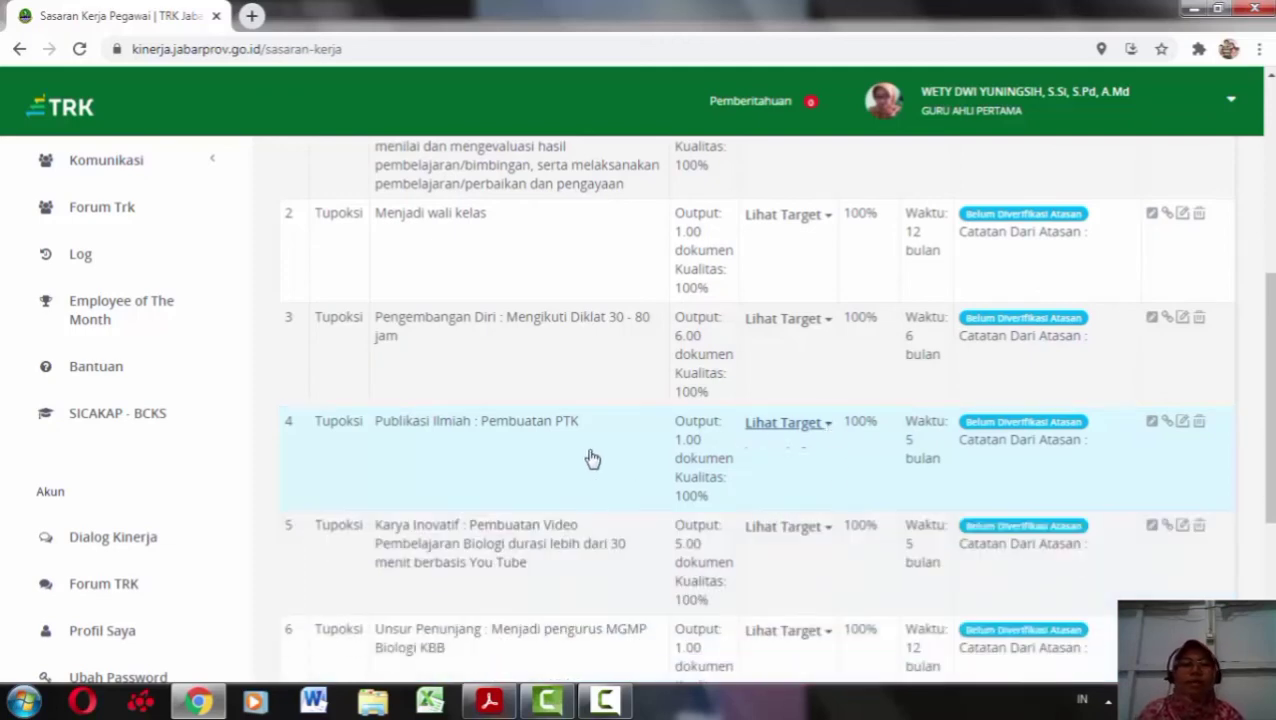
- Copy the full text of the fifth target, the Karya Inovatif on Biologi learning videos, from the Sasaran Kerja Pegawai list
scroll(640, 432, "down", 1)
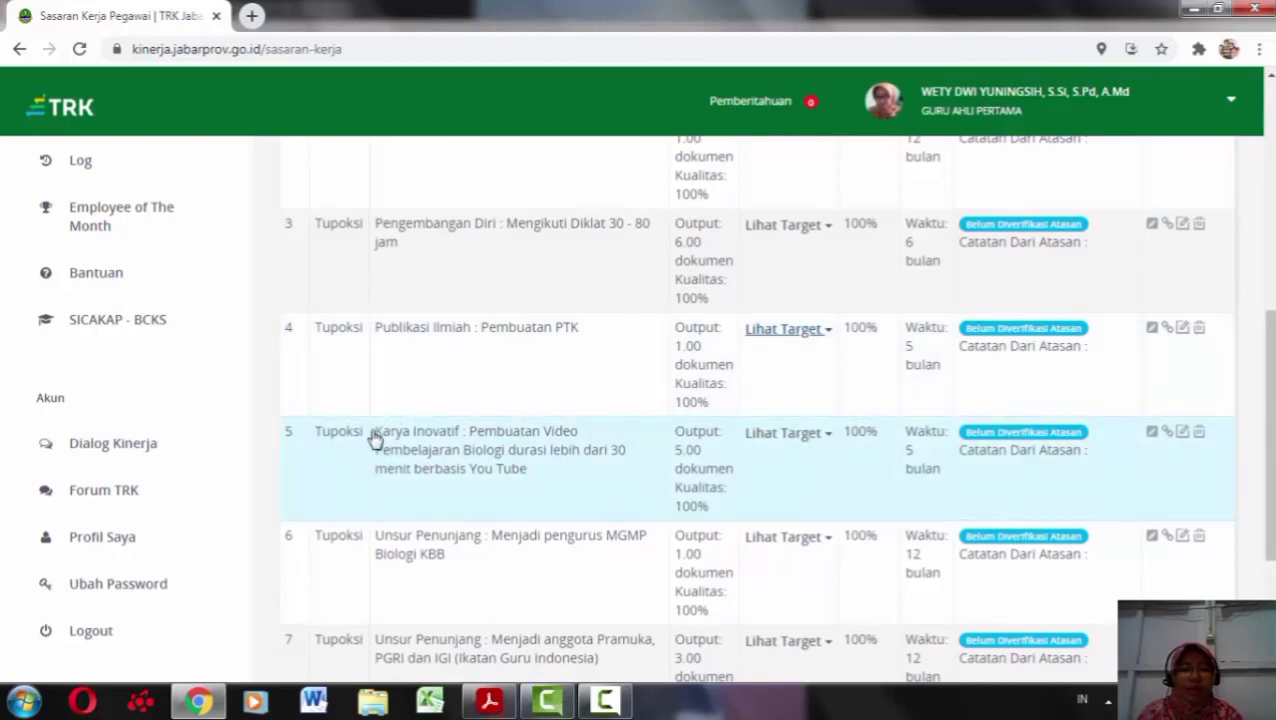
left_click_drag(373, 441, 555, 477)
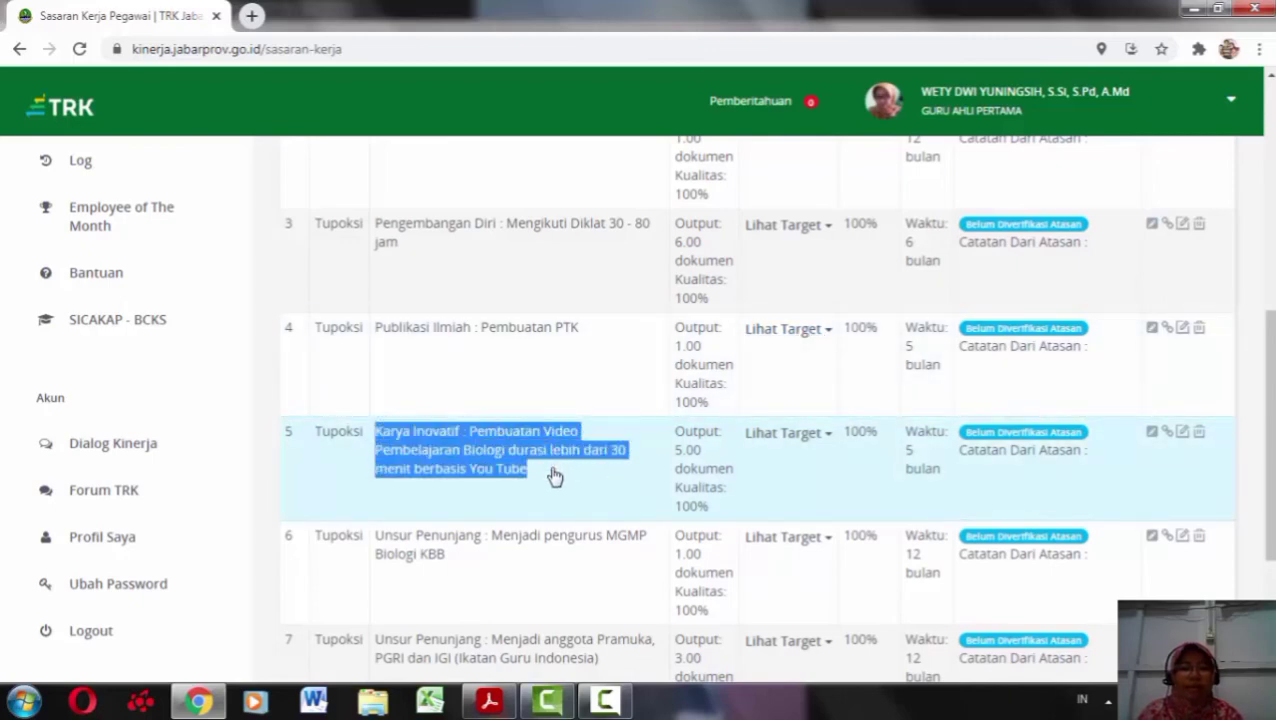
right_click(455, 462)
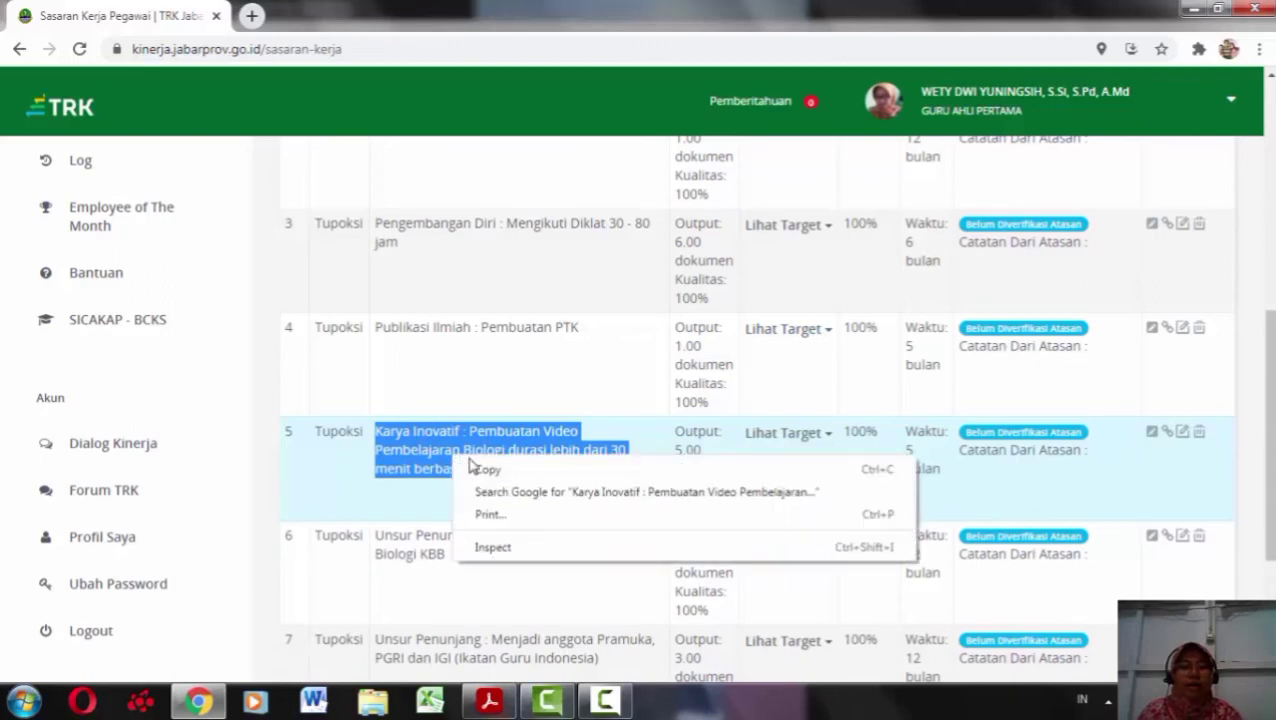
left_click(476, 472)
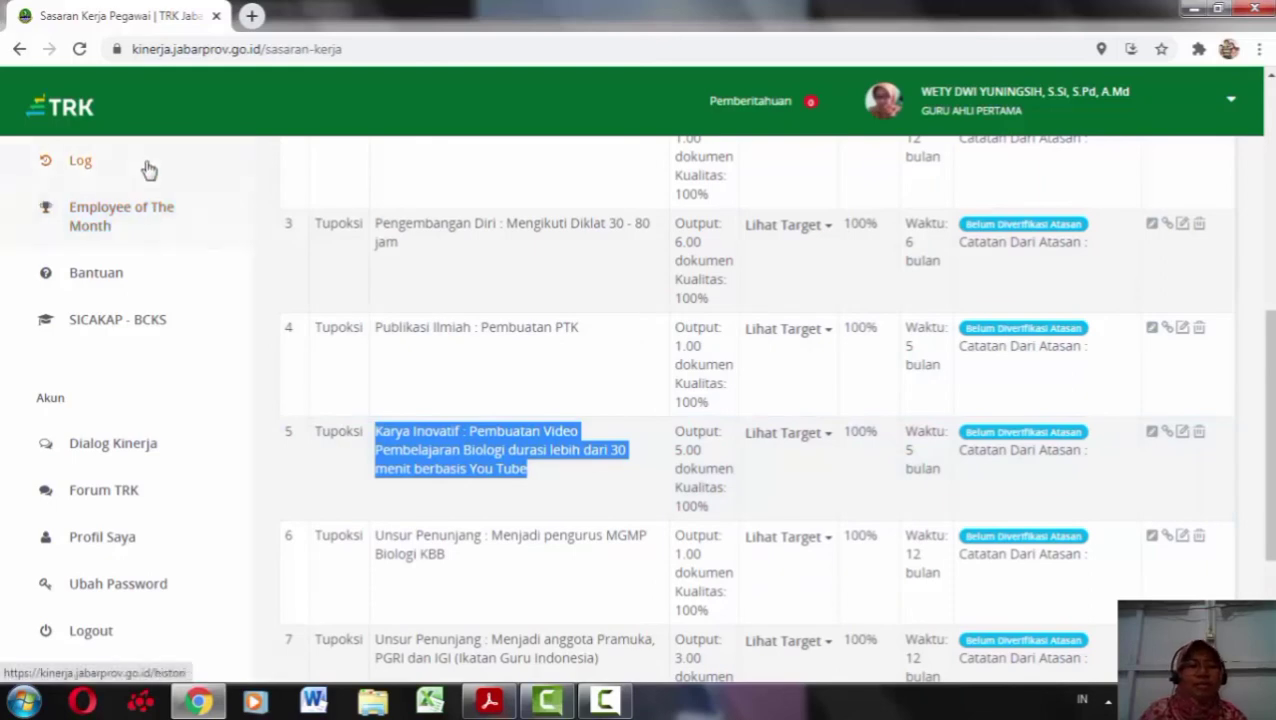
- Start a new Bulan 1 IKI entry in Lapor SKP with the copied Karya Inovatif text as Sasaran Strategis
scroll(162, 361, "up", 3)
scroll(145, 320, "up", 3)
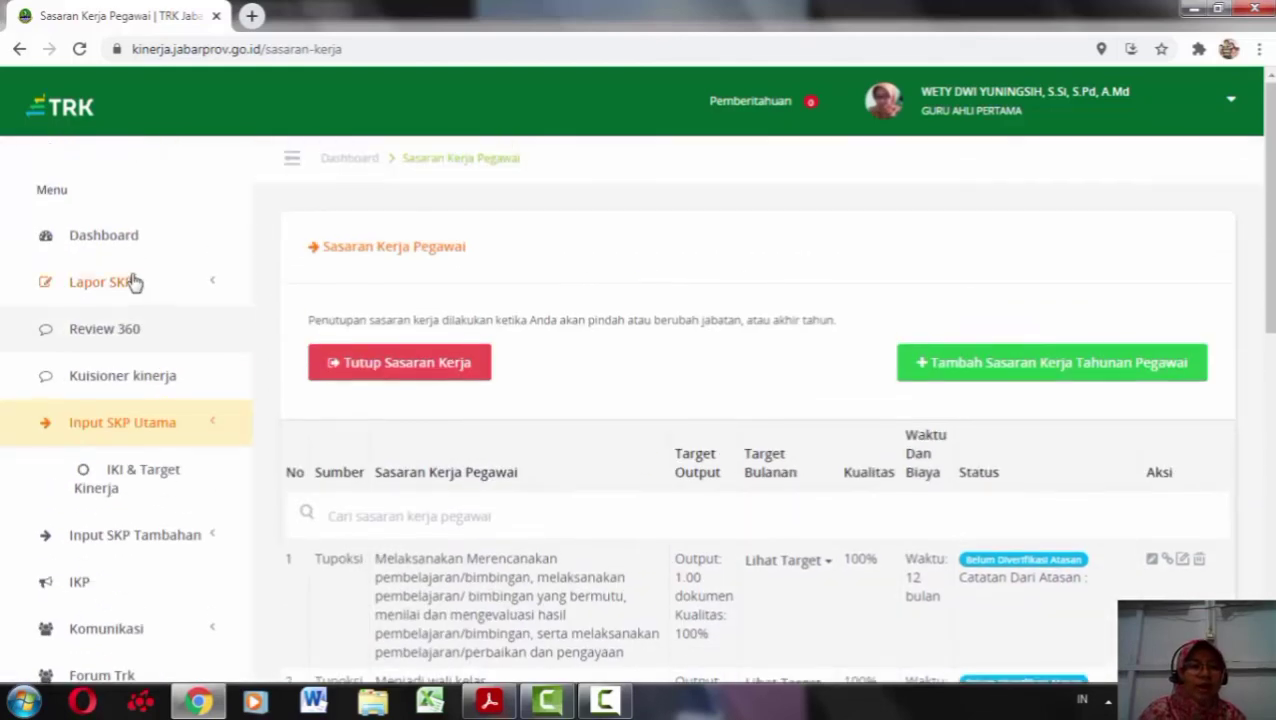
left_click(126, 288)
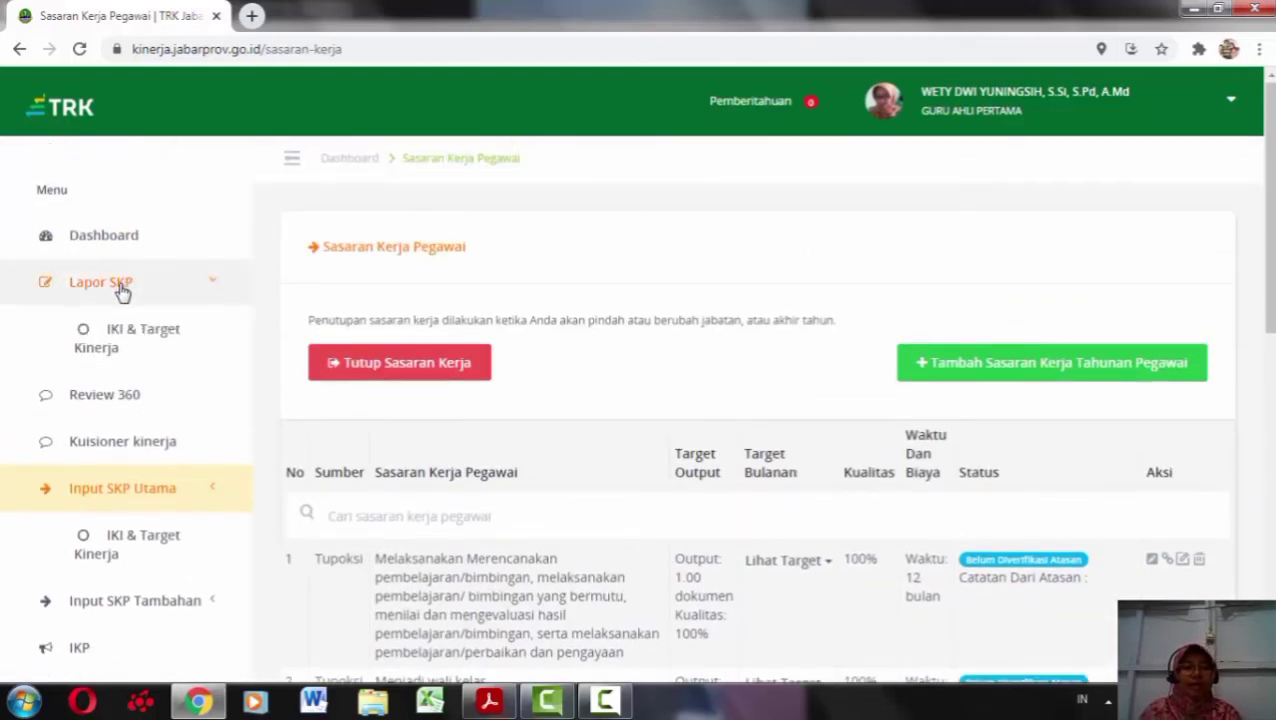
left_click(155, 340)
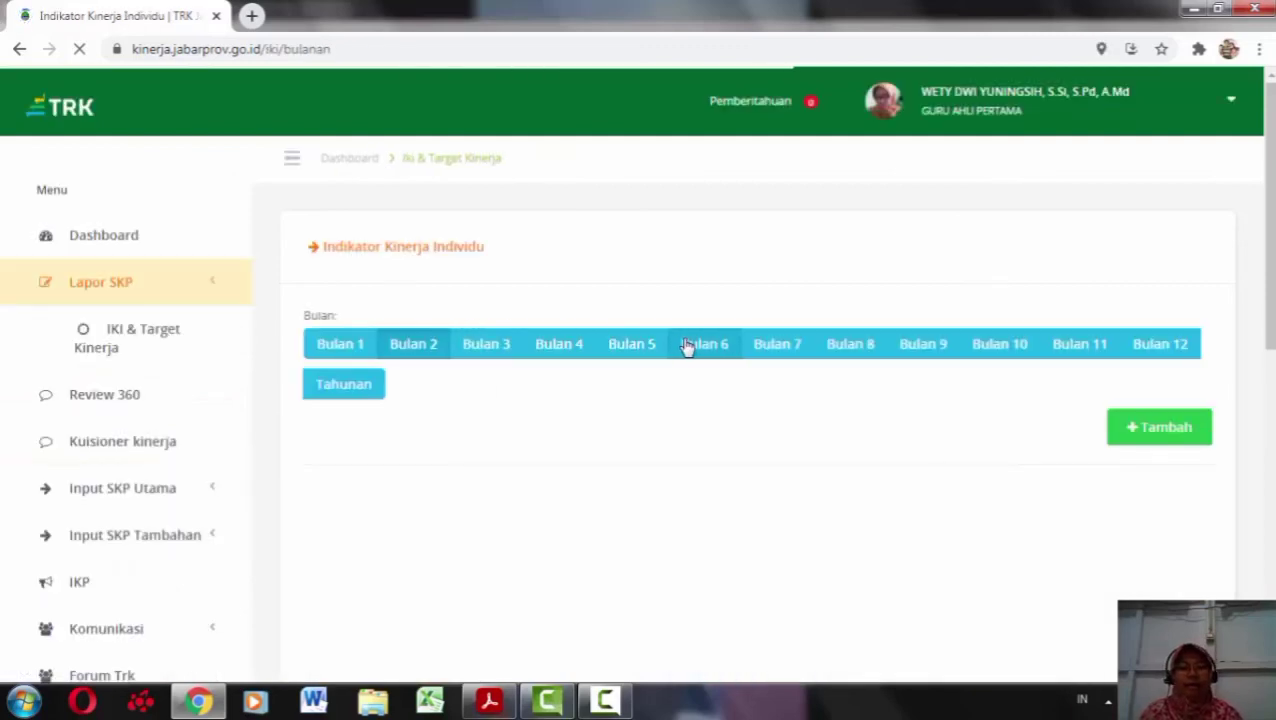
left_click(340, 345)
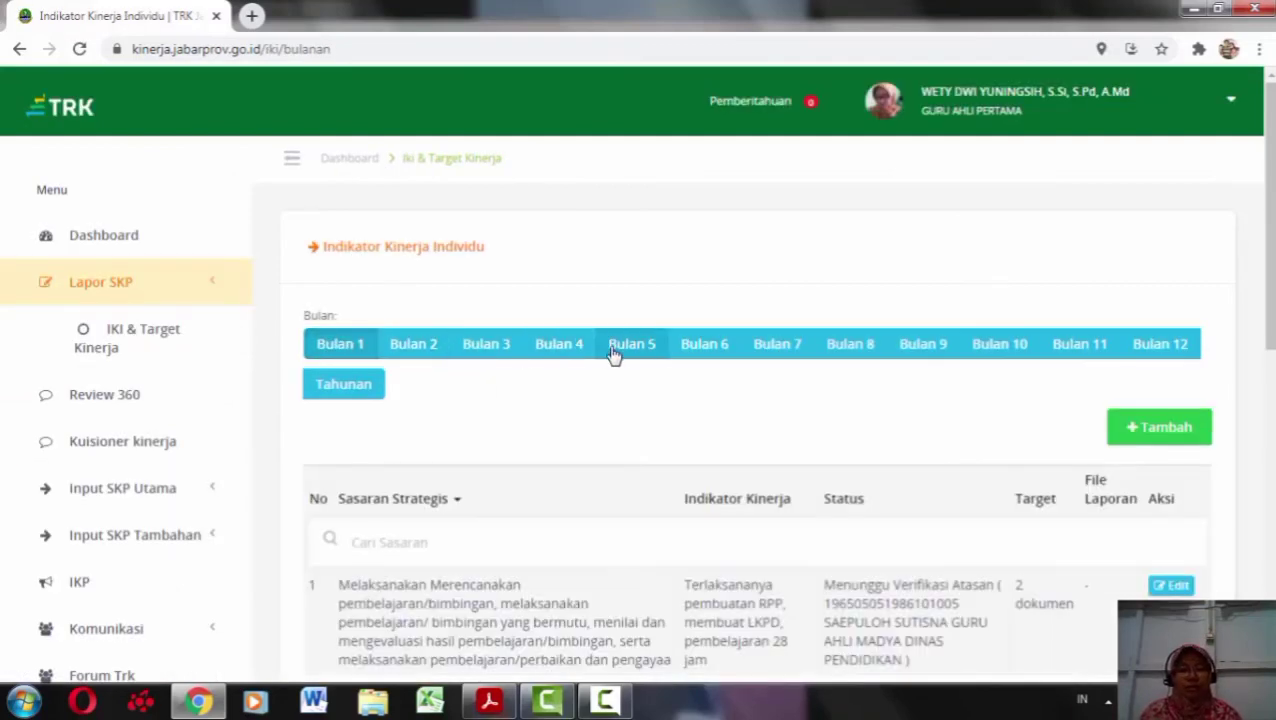
scroll(1188, 169, "down", 3)
left_click(1180, 148)
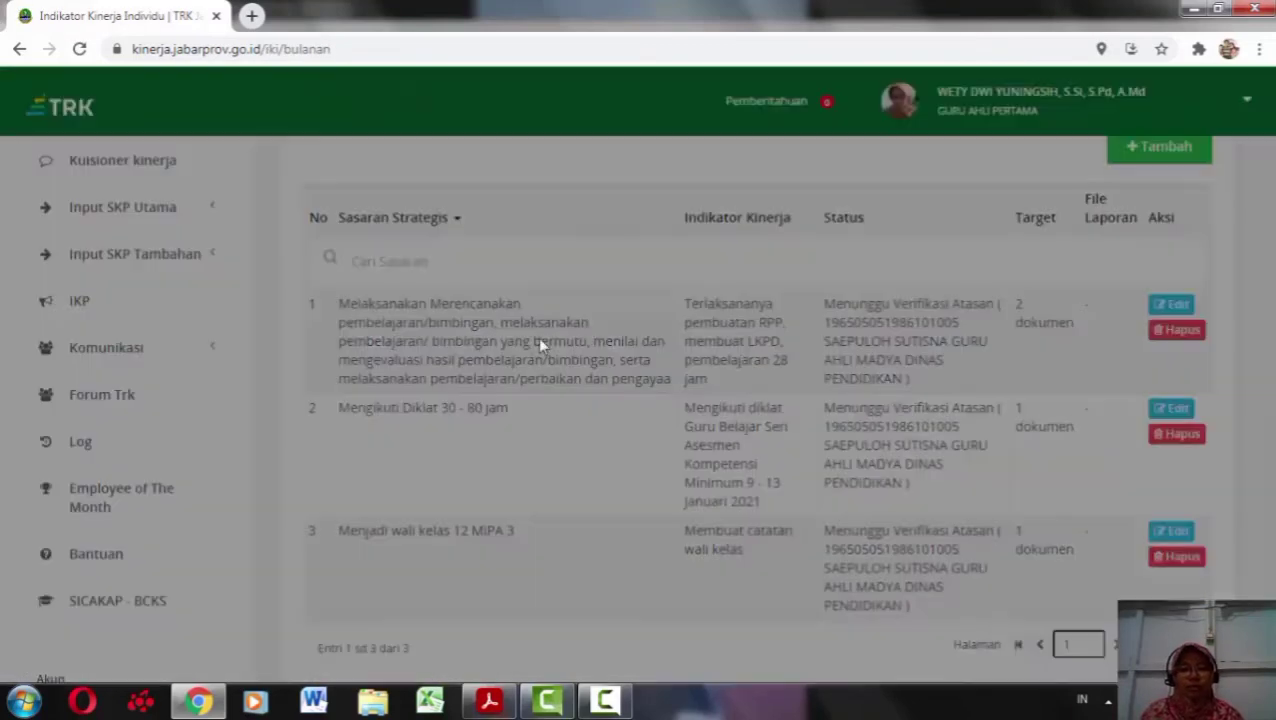
left_click(506, 178)
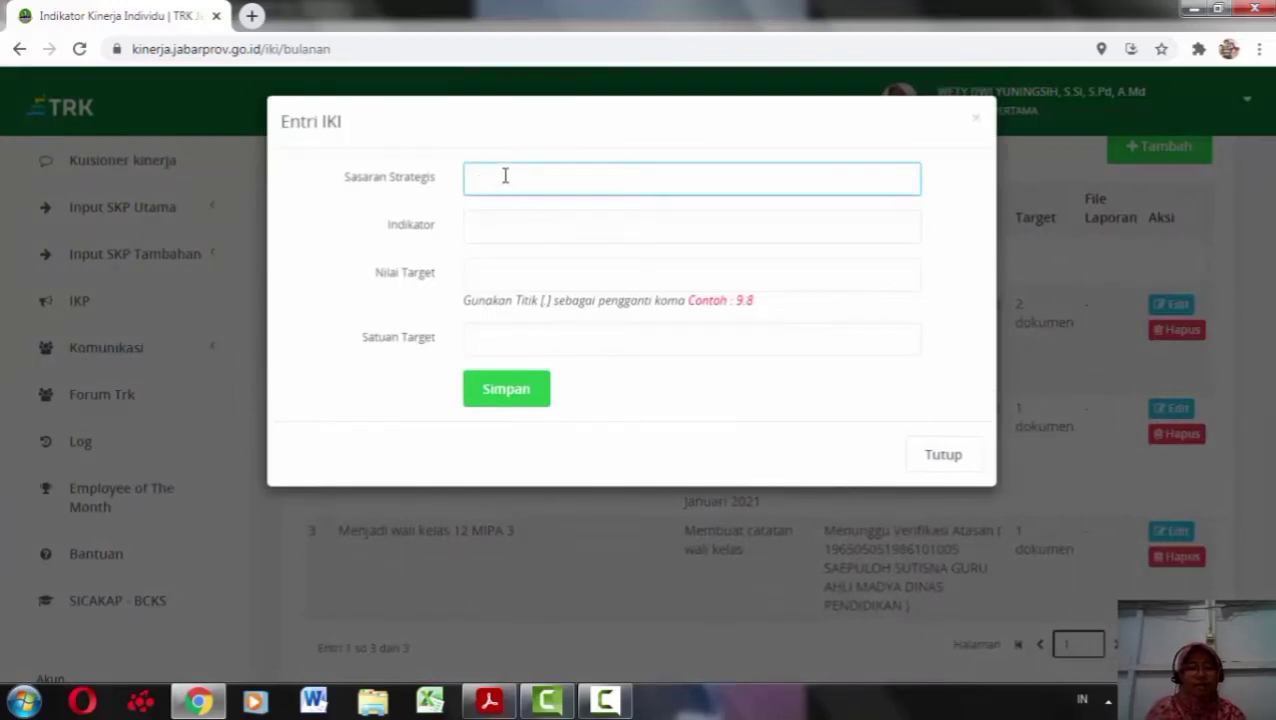
key("ctrl+v")
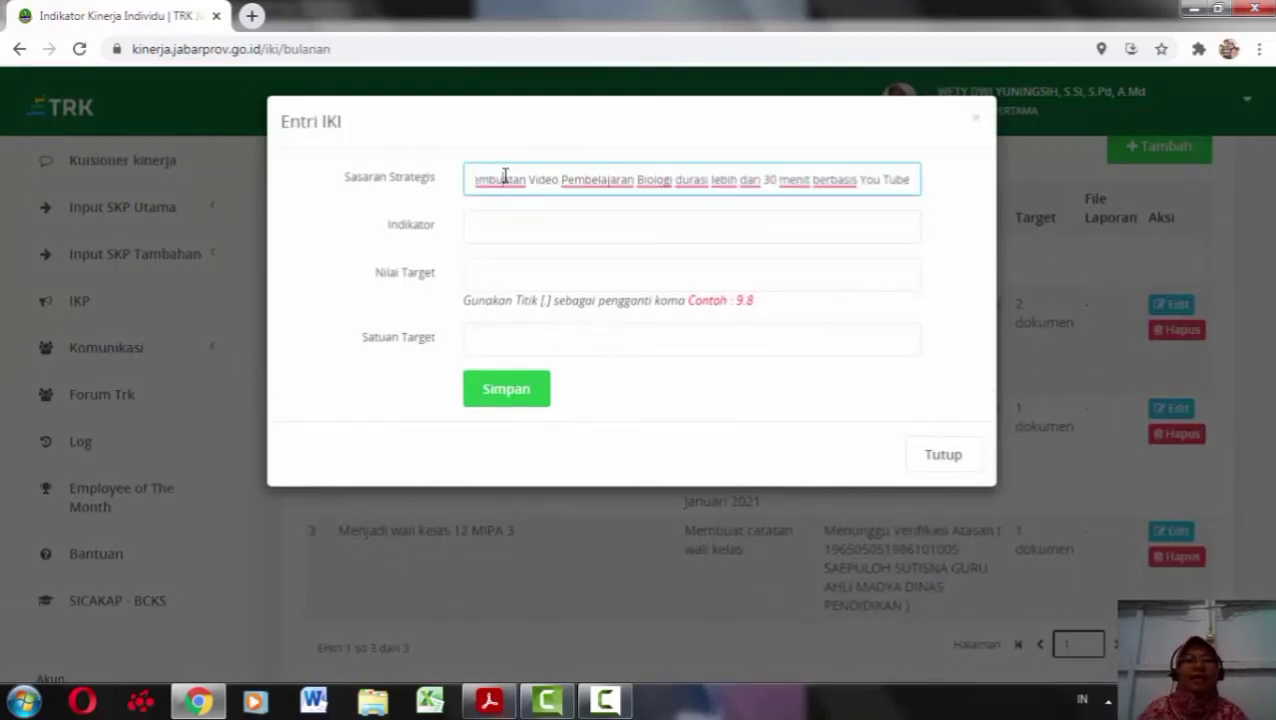
- Fill in the entry's Indikator as "Pembuatan Video pembelajaran bab Bioteknologi berdurasi 60 menit"
left_click(486, 224)
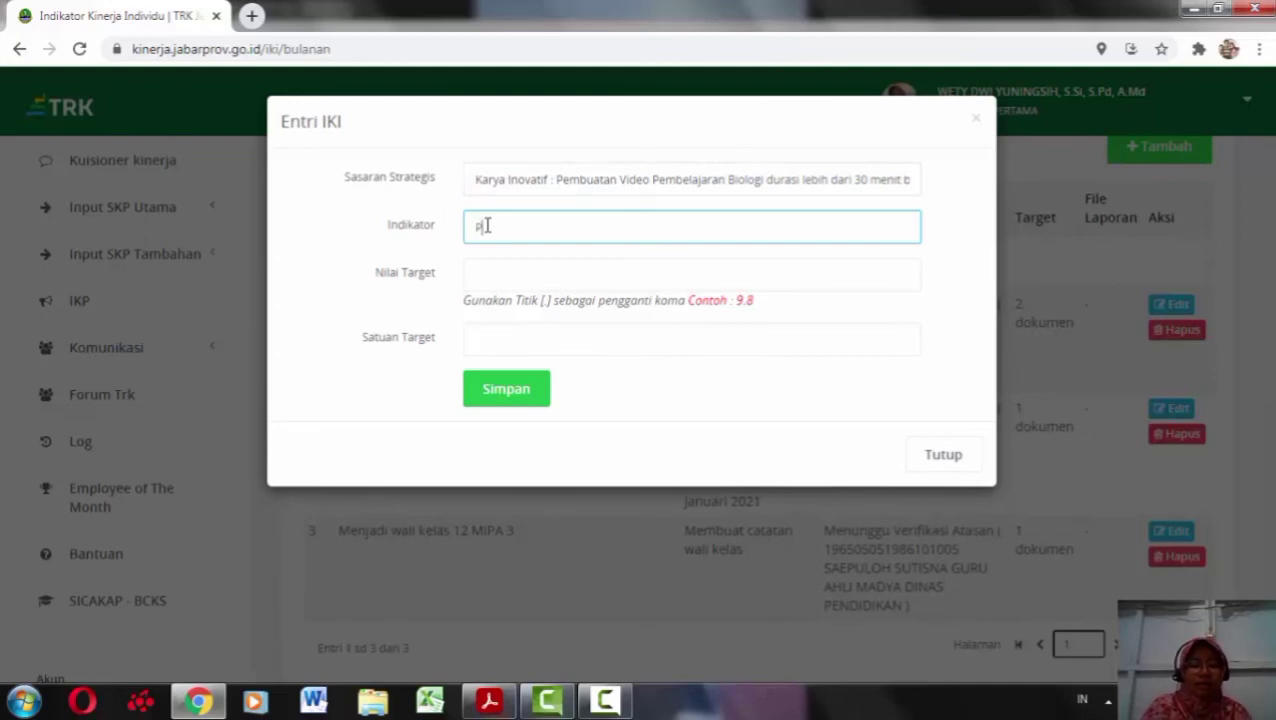
type("Pembuatan Video pe")
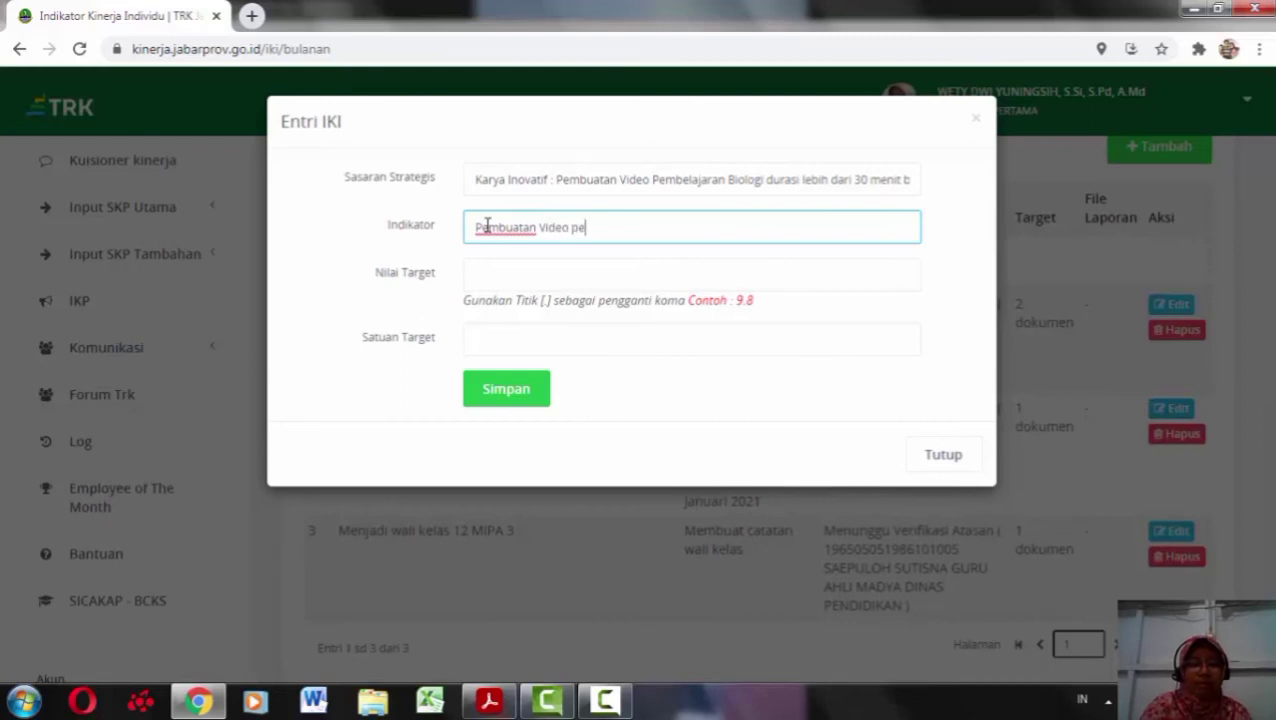
type("mbelajaran bab Biotekn")
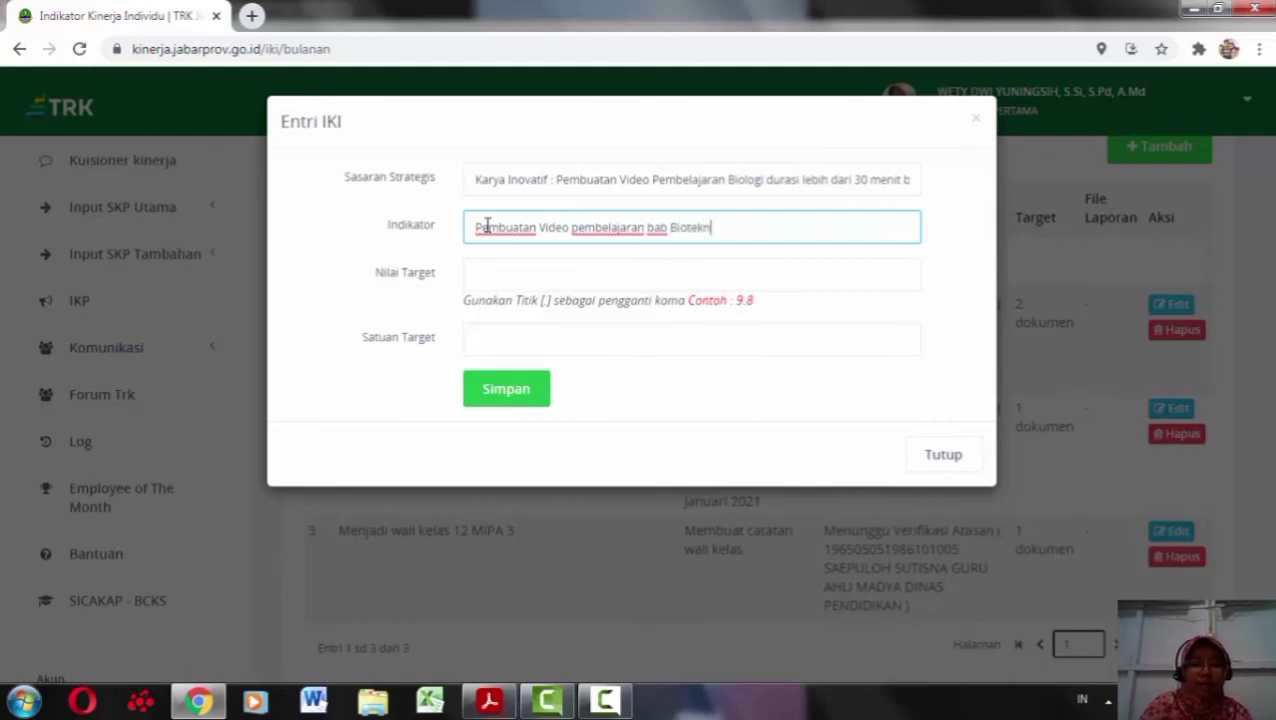
type("ologi berd")
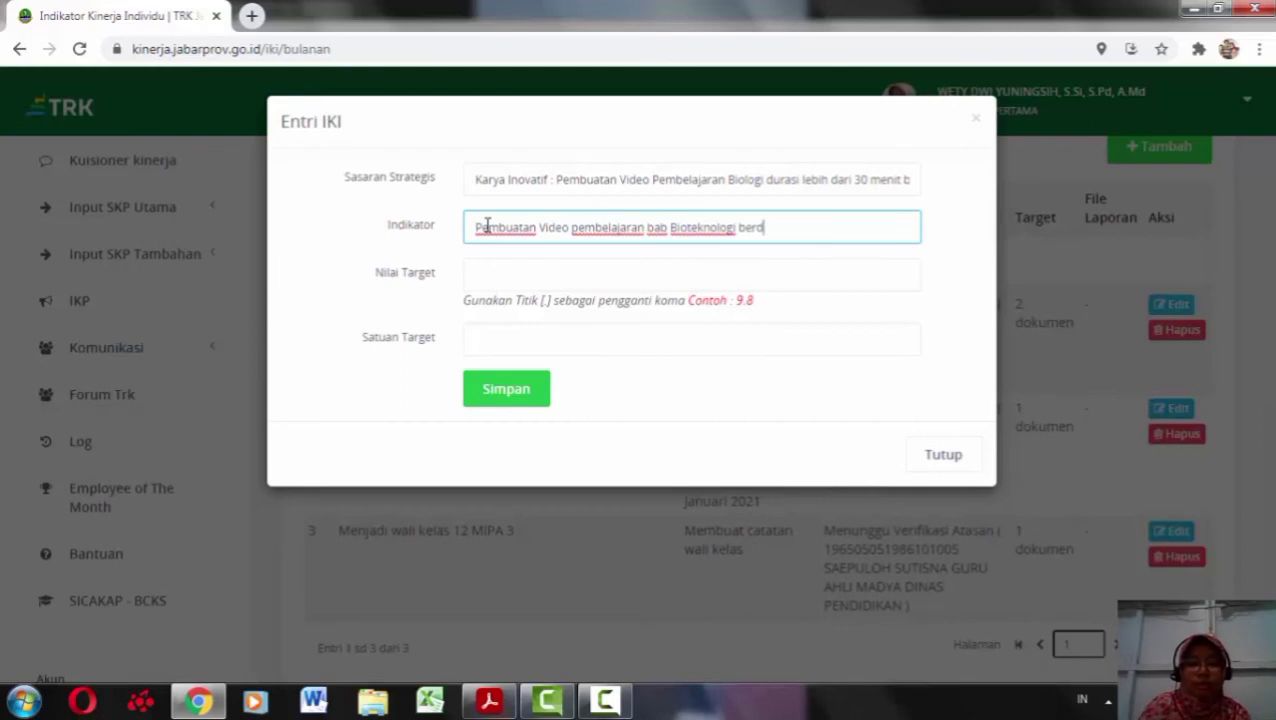
type("urasi 60 menit")
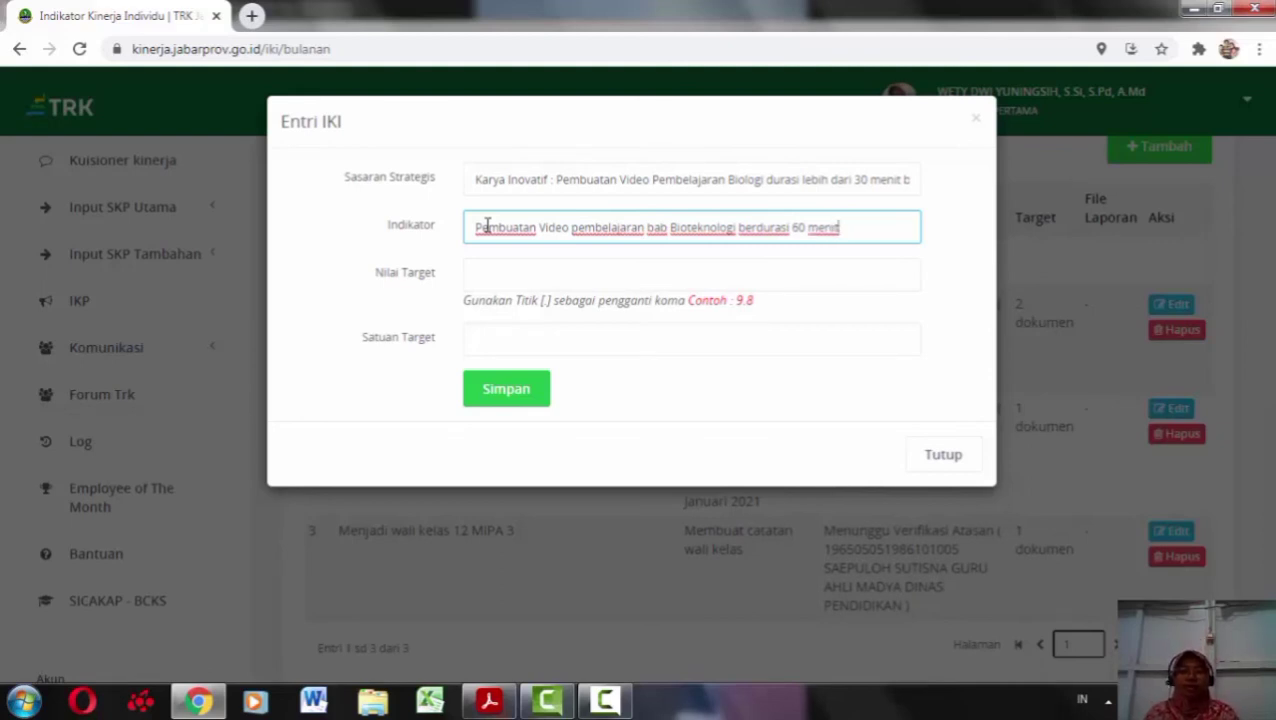
- Set the Karya Inovatif entry's Nilai Target to 1 and Satuan Target to "dokumen", and save it
left_click(505, 273)
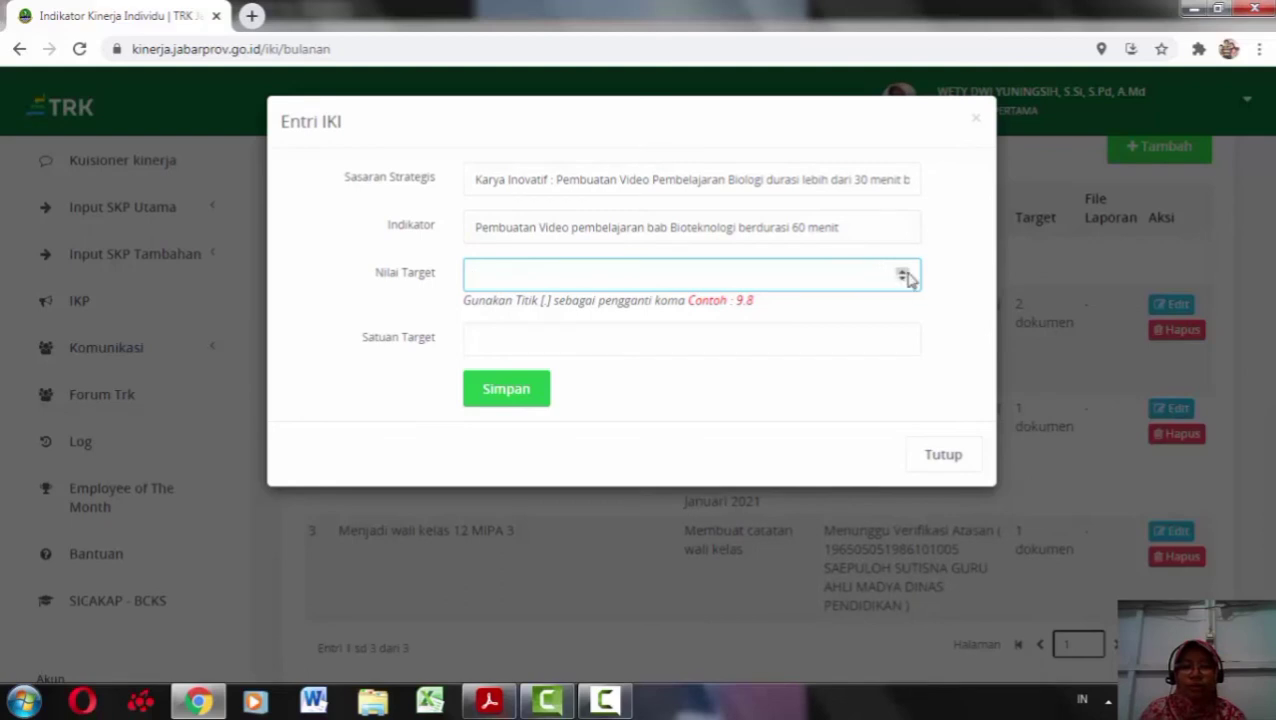
left_click(555, 345)
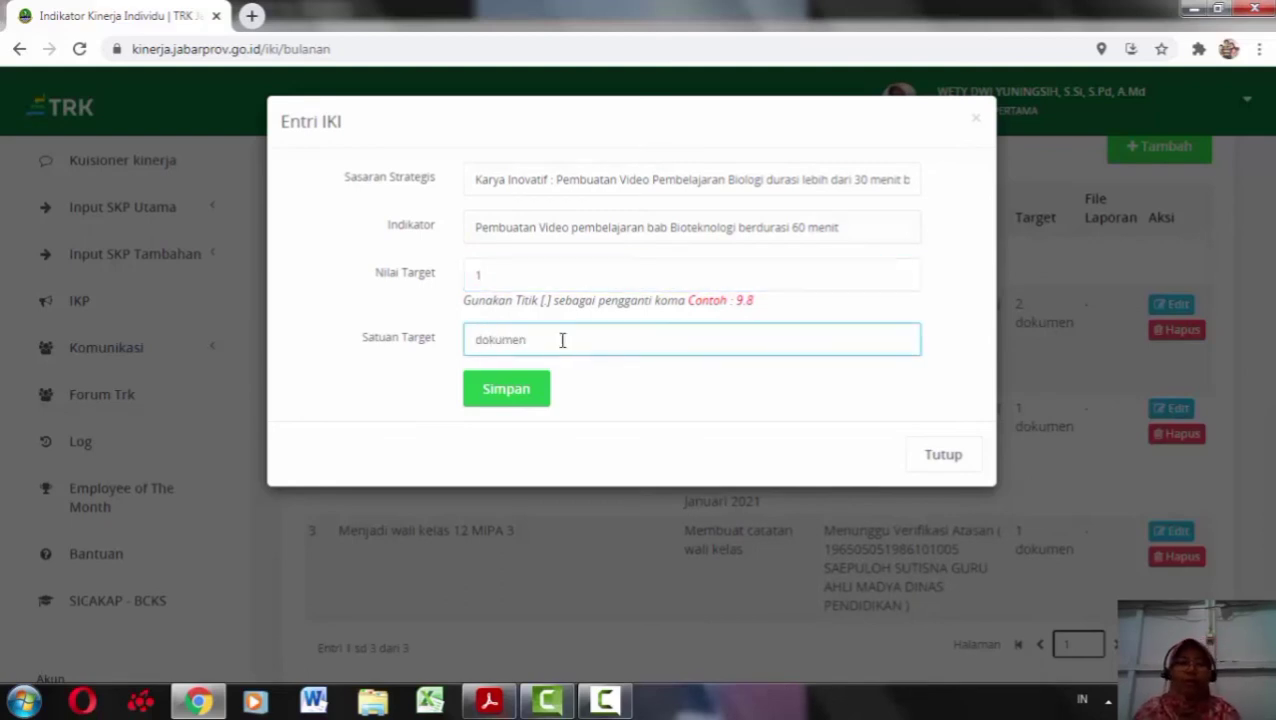
left_click(521, 394)
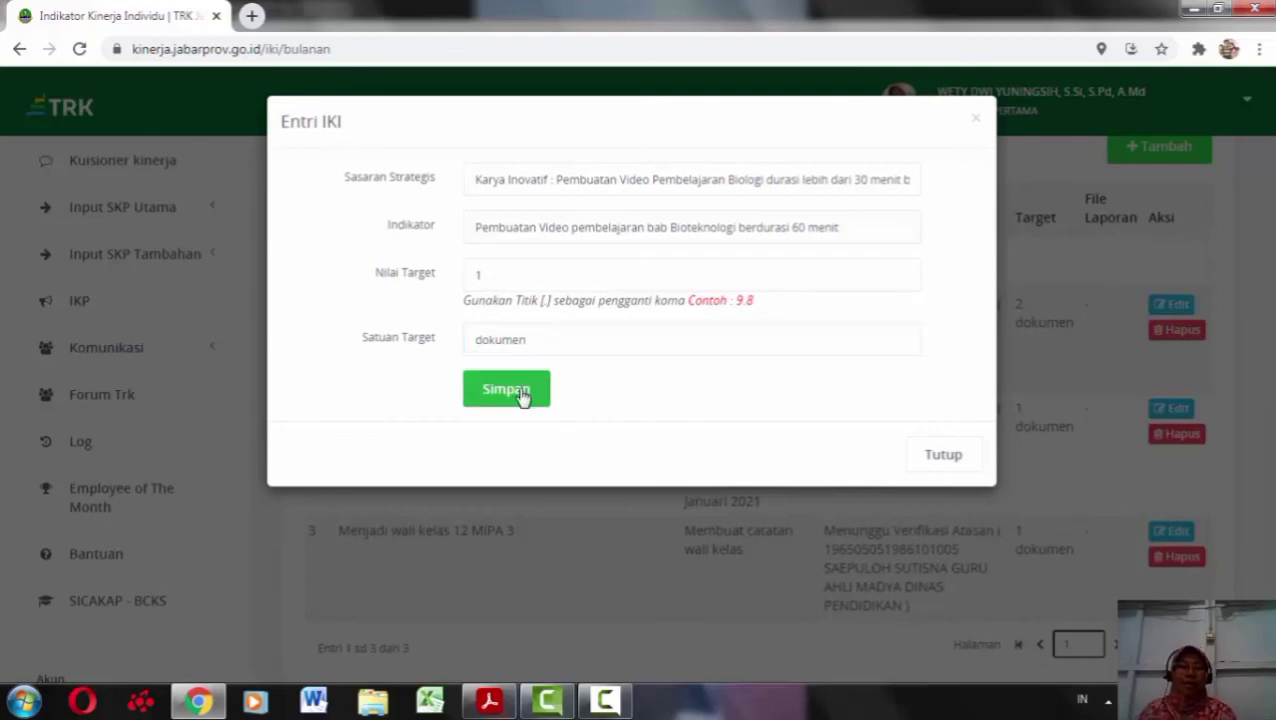
scroll(535, 362, "down", 2)
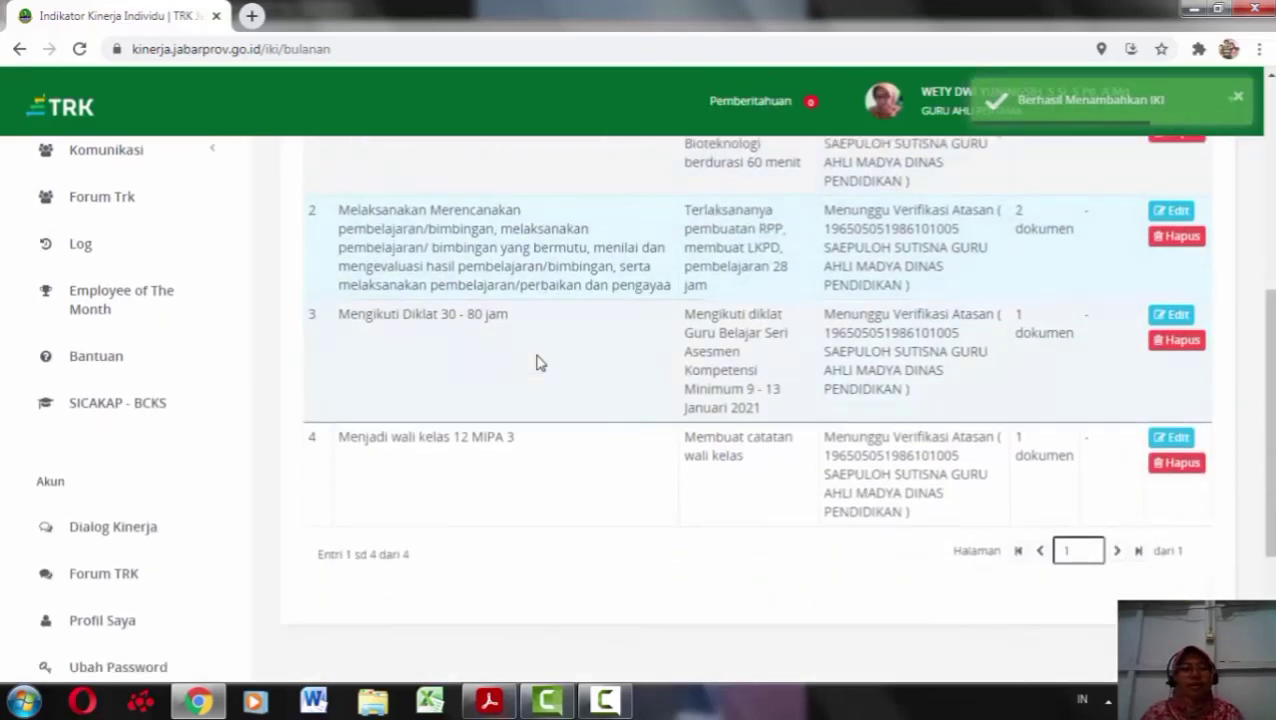
scroll(535, 362, "up", 3)
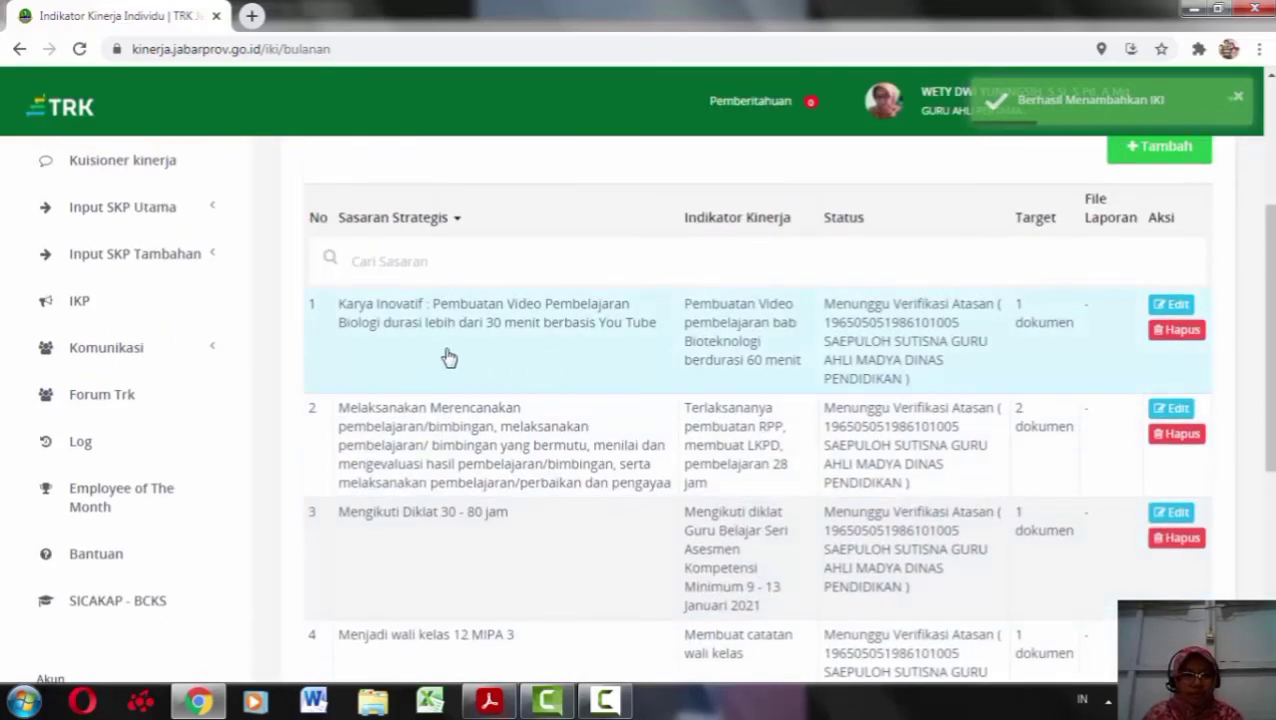
- Copy the full text of the sixth target, "Unsur Penunjang : Menjadi pengurus MGMP Biologi KBB", from the Input SKP Utama list
scroll(448, 362, "down", 1)
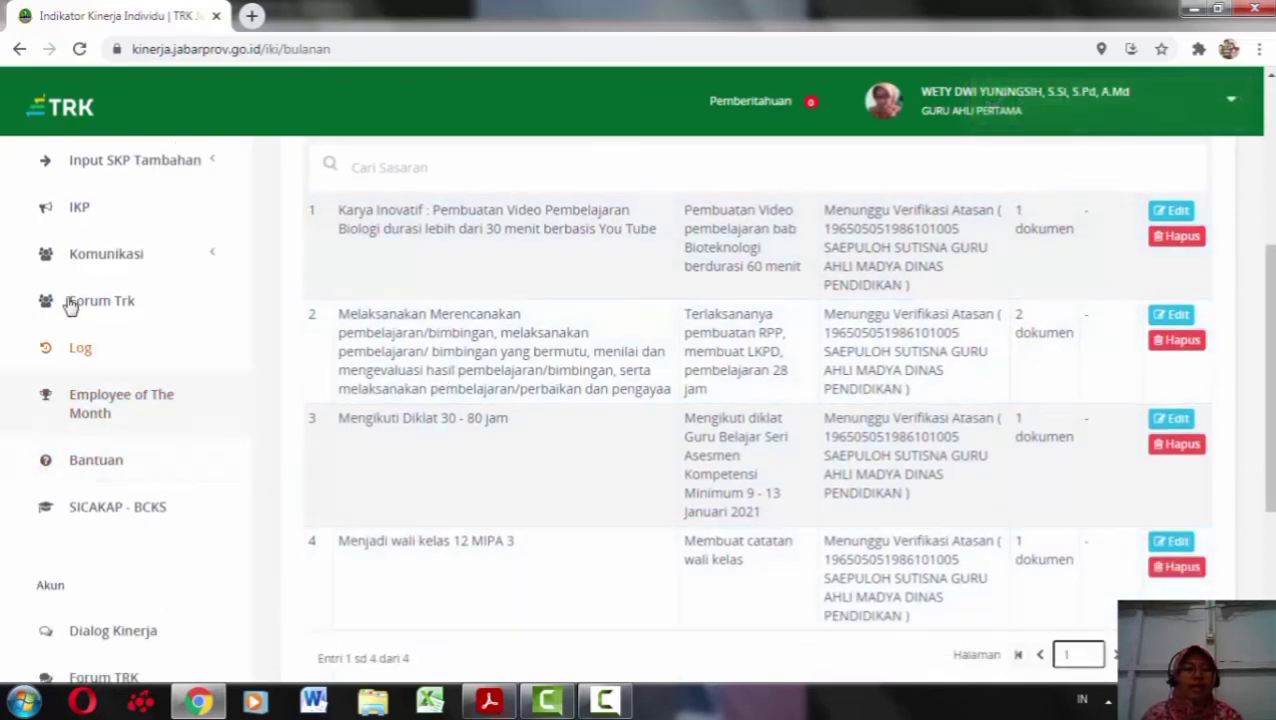
scroll(155, 340, "down", 2)
scroll(157, 358, "up", 3)
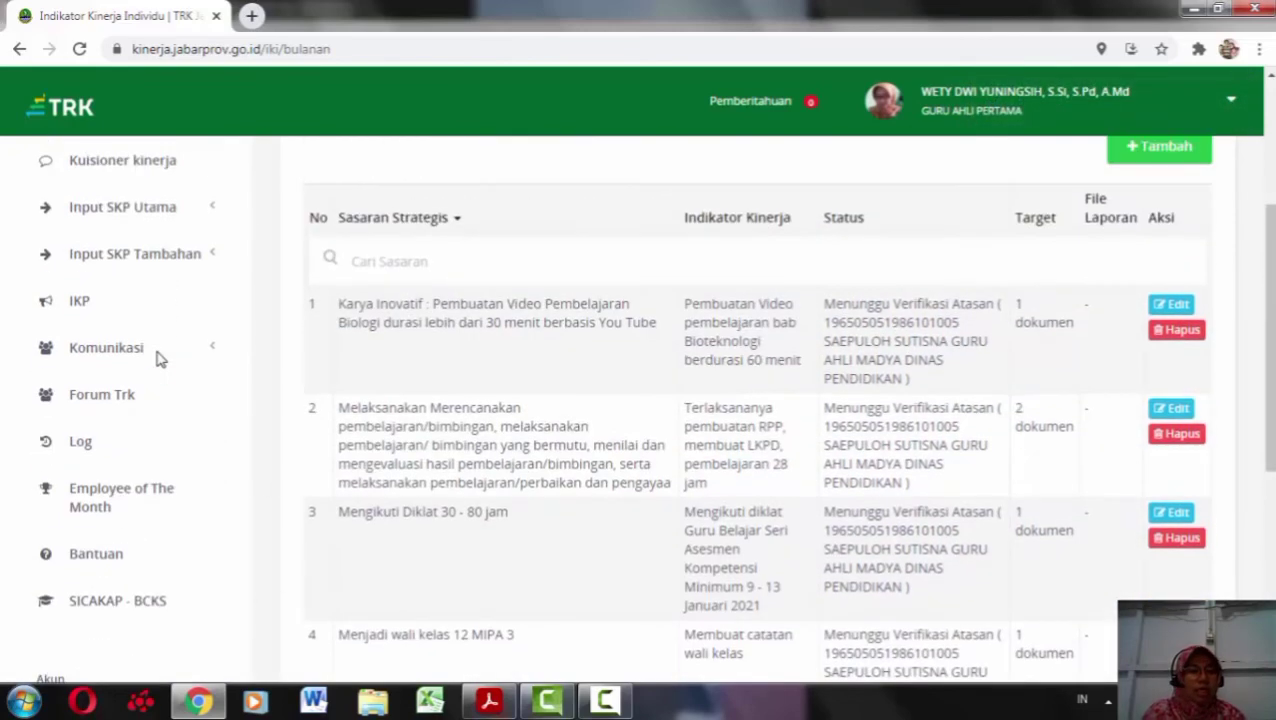
scroll(157, 358, "up", 1)
left_click(142, 300)
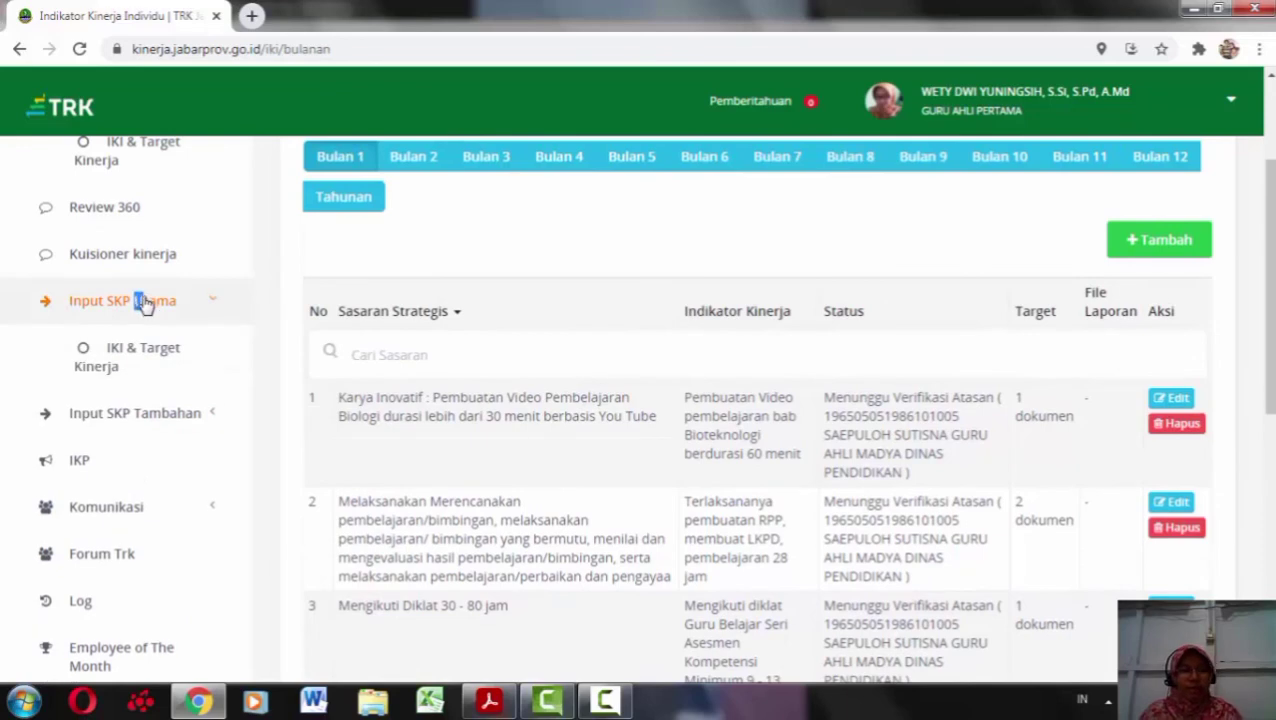
left_click(138, 354)
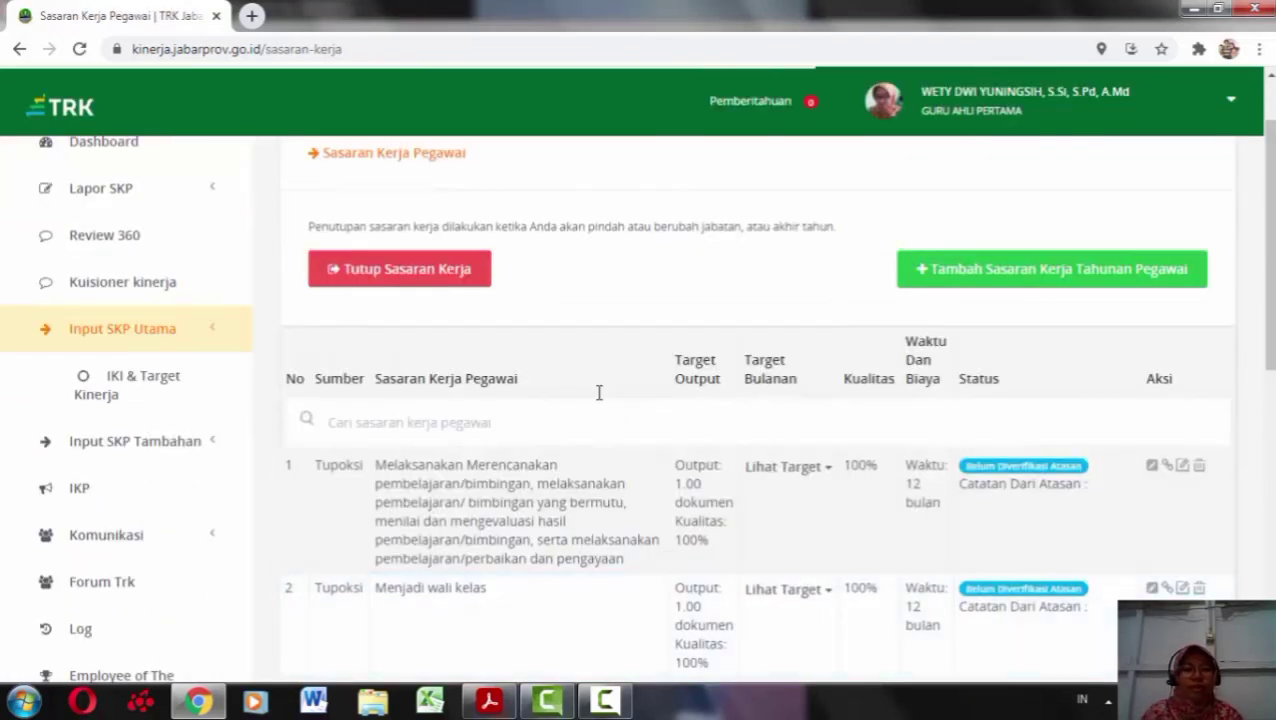
scroll(600, 398, "down", 3)
scroll(598, 400, "down", 2)
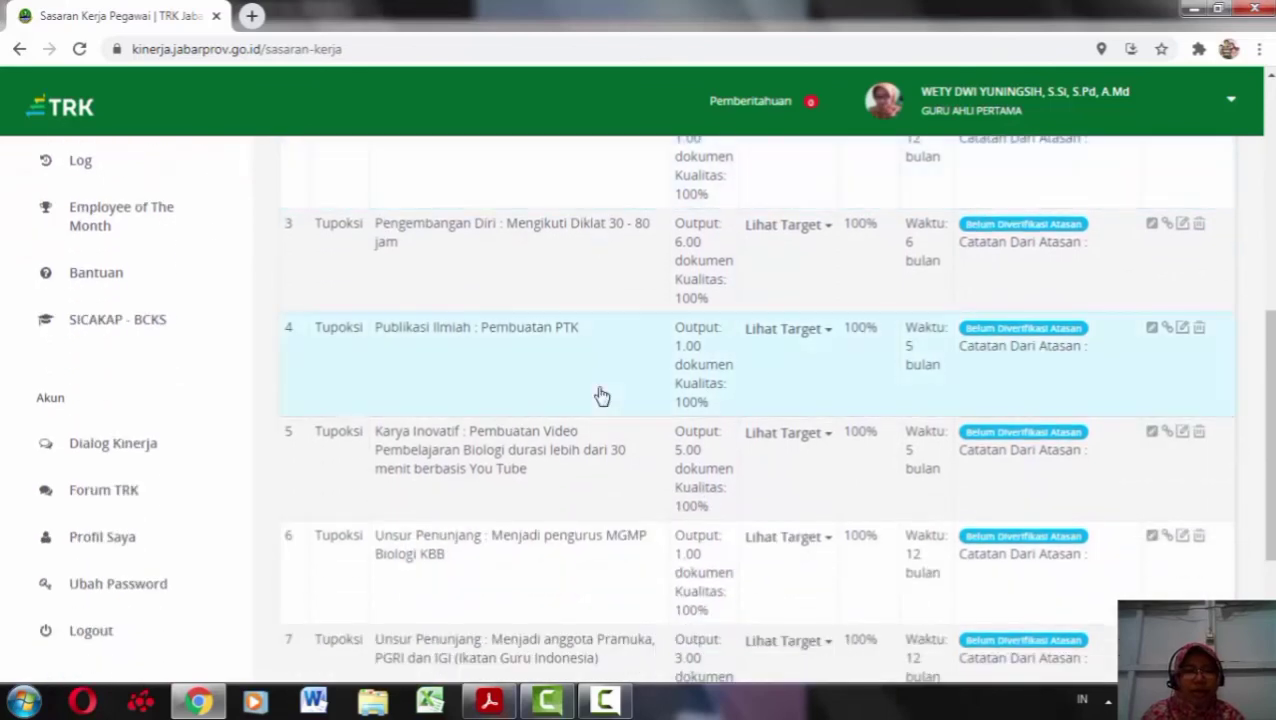
scroll(595, 370, "down", 2)
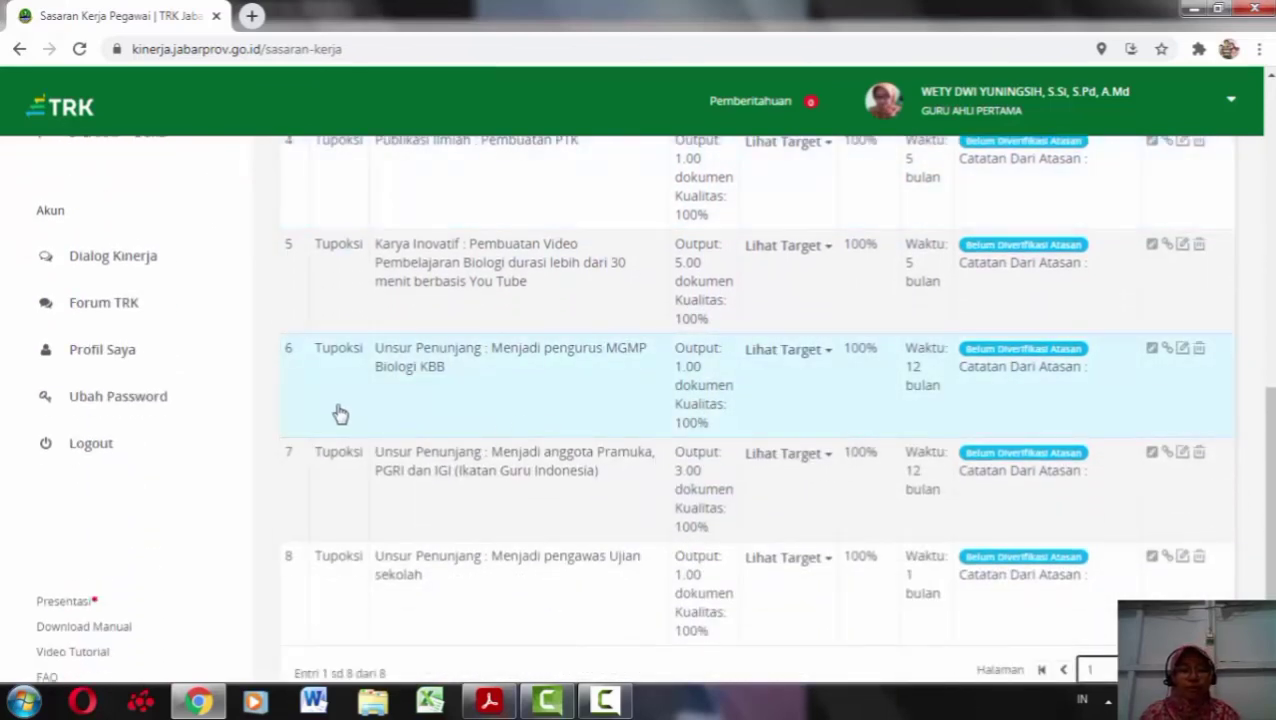
left_click_drag(377, 353, 645, 372)
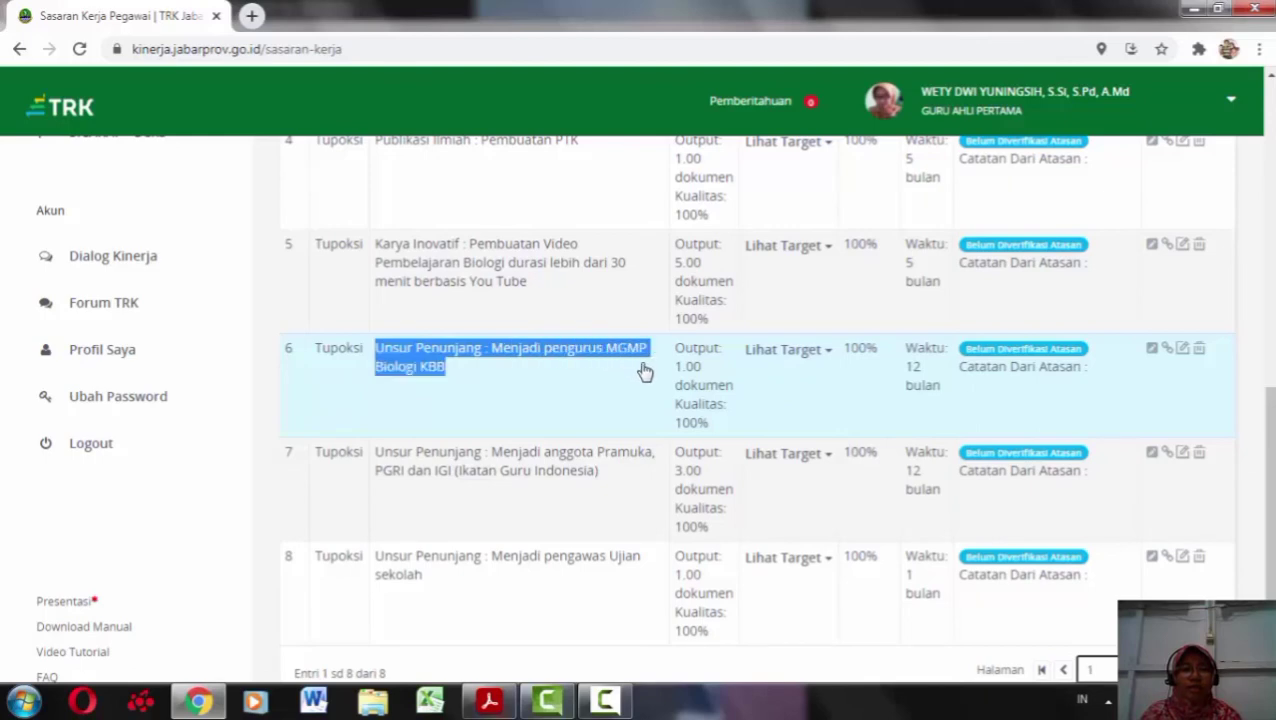
right_click(492, 357)
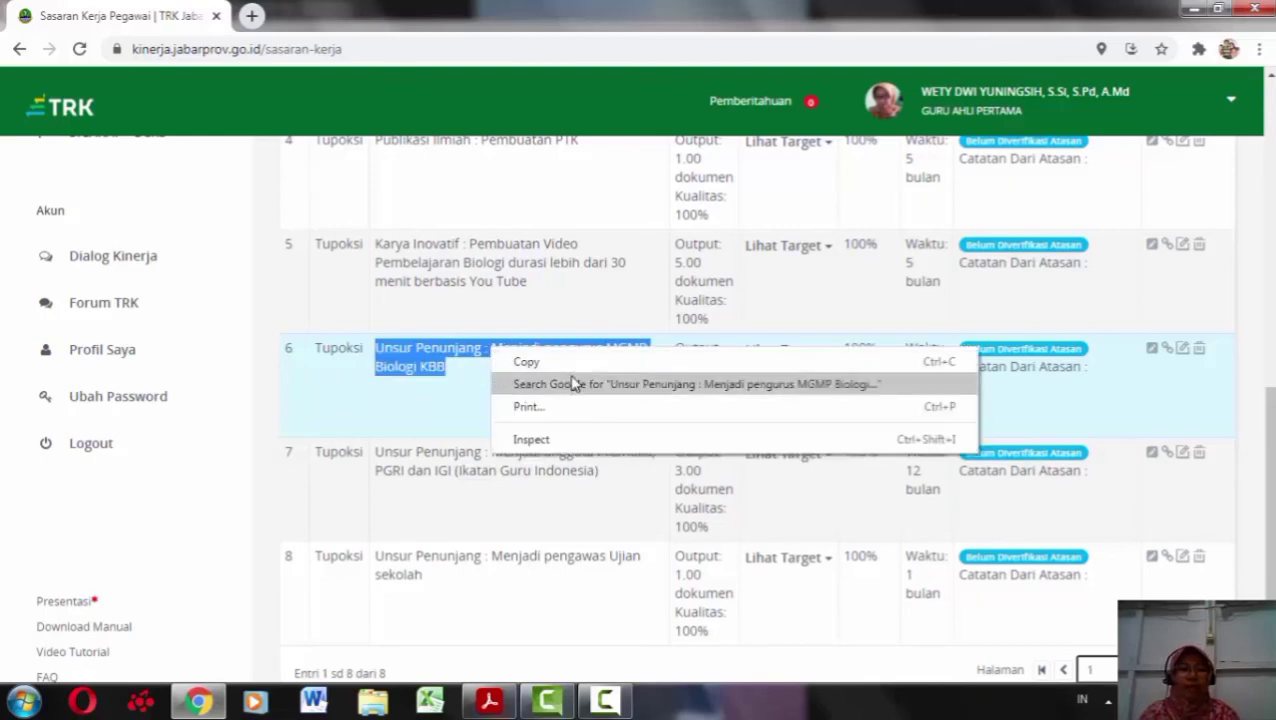
left_click(574, 372)
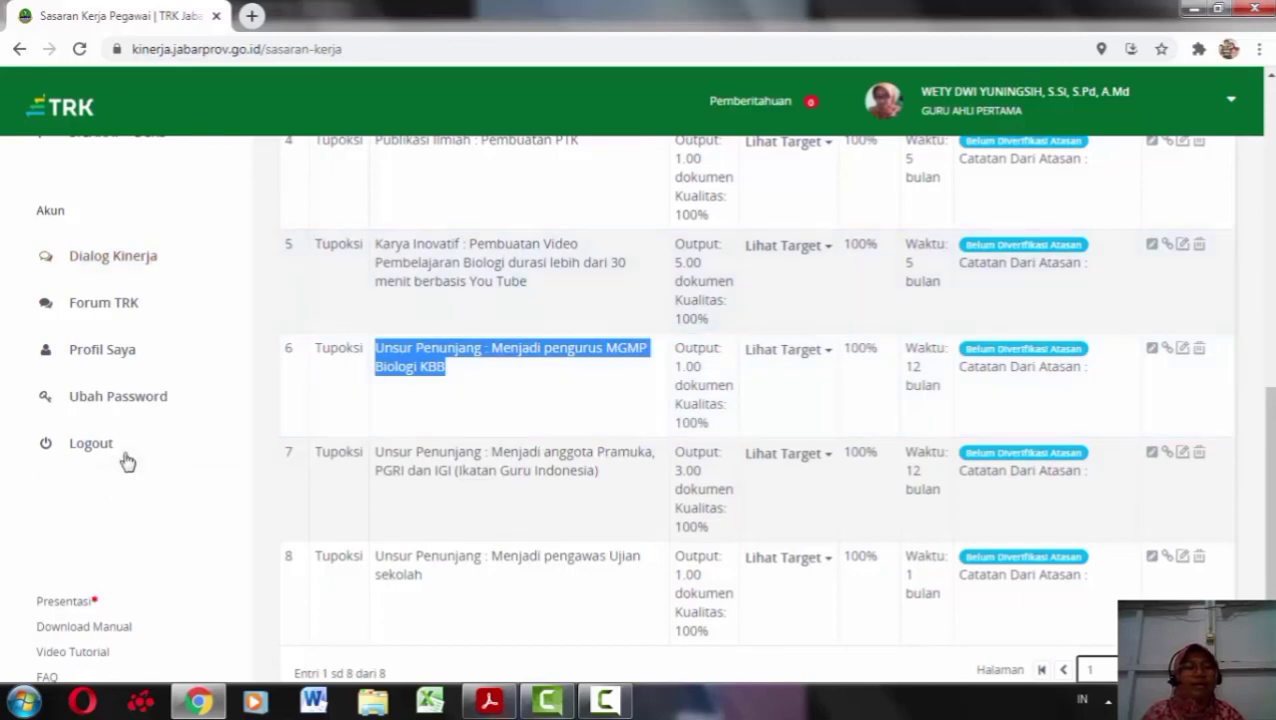
- Start a new Bulan 1 IKI entry in Lapor SKP with the copied MGMP Biologi KBB text as Sasaran Strategis
scroll(125, 455, "up", 4)
scroll(125, 453, "up", 3)
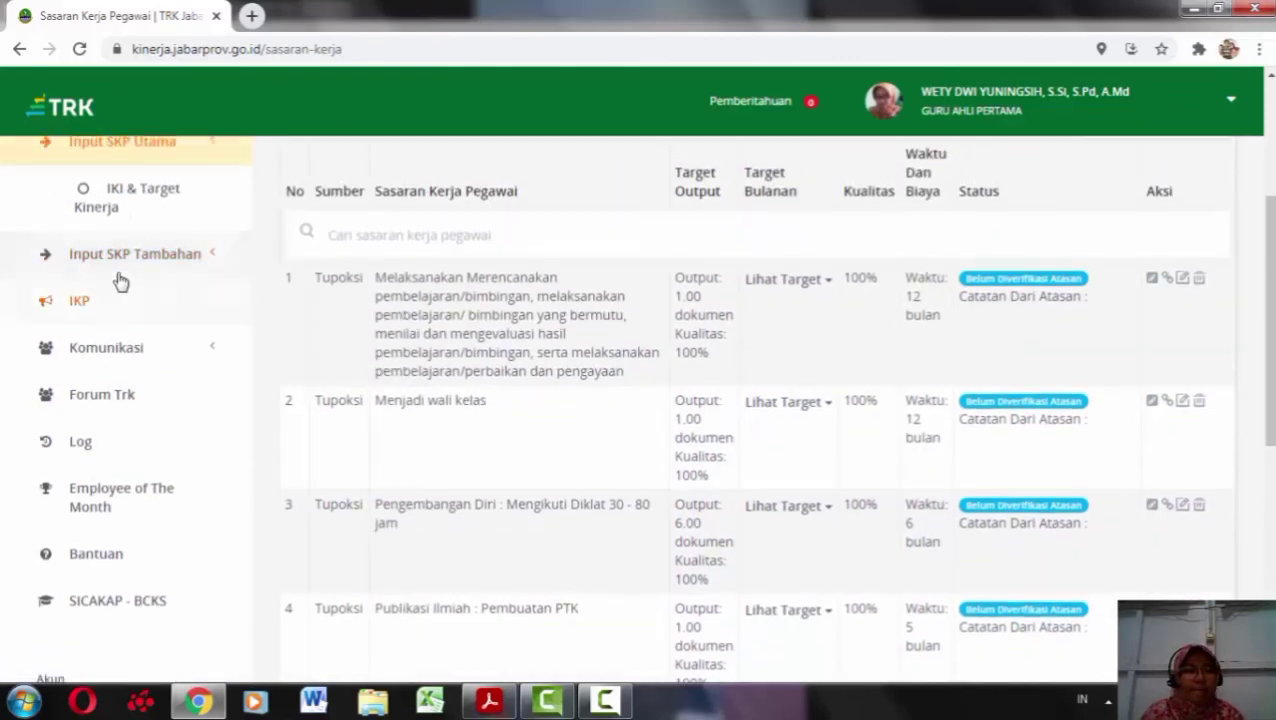
scroll(152, 265, "up", 1)
scroll(152, 265, "up", 3)
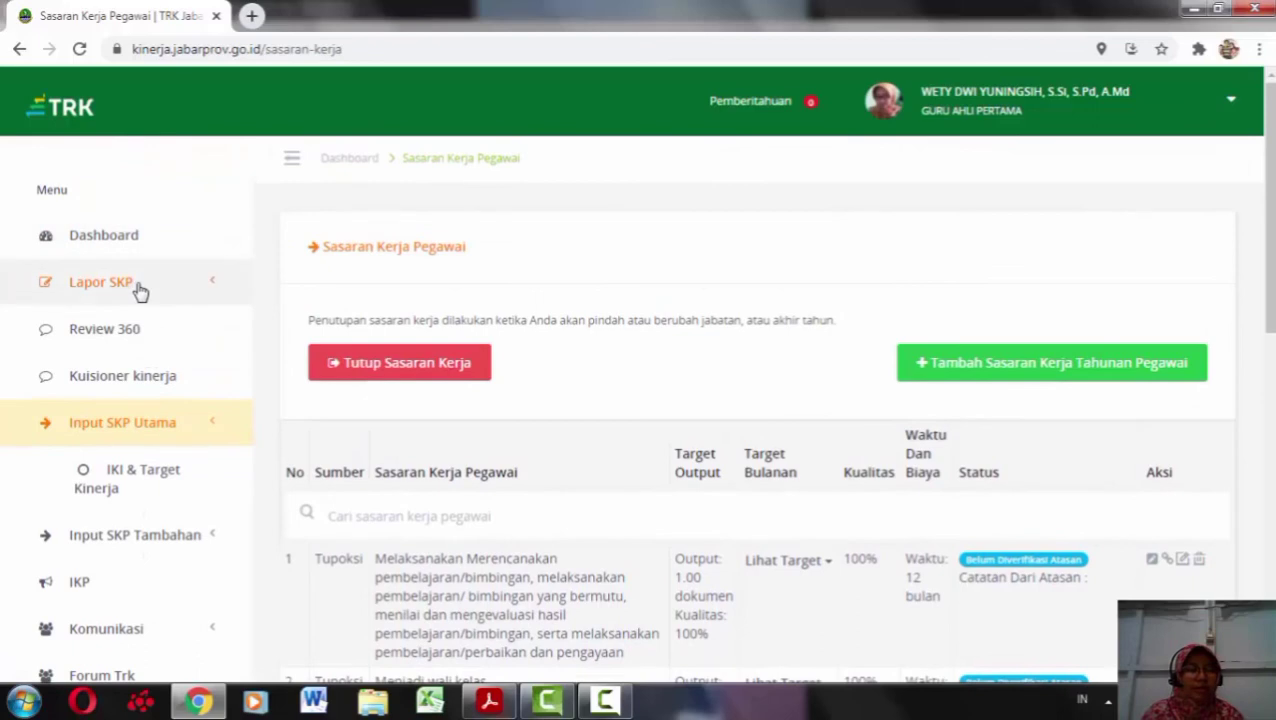
left_click(140, 285)
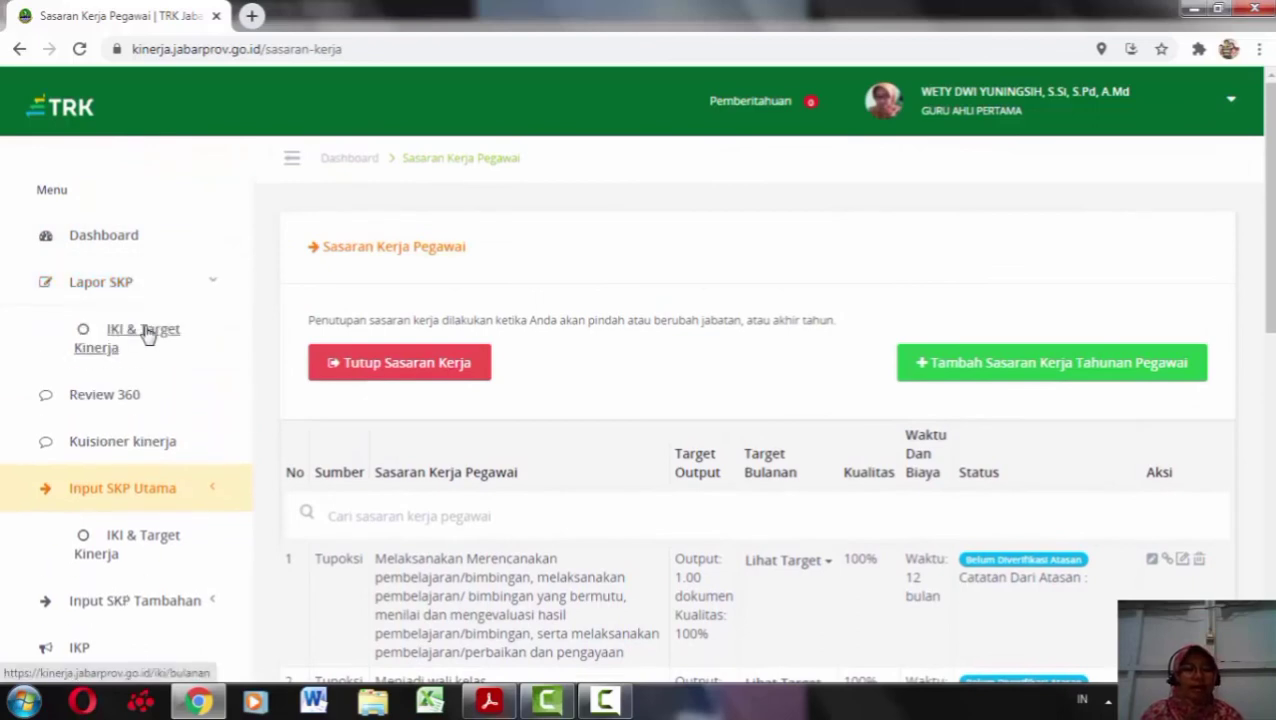
left_click(145, 332)
left_click(341, 346)
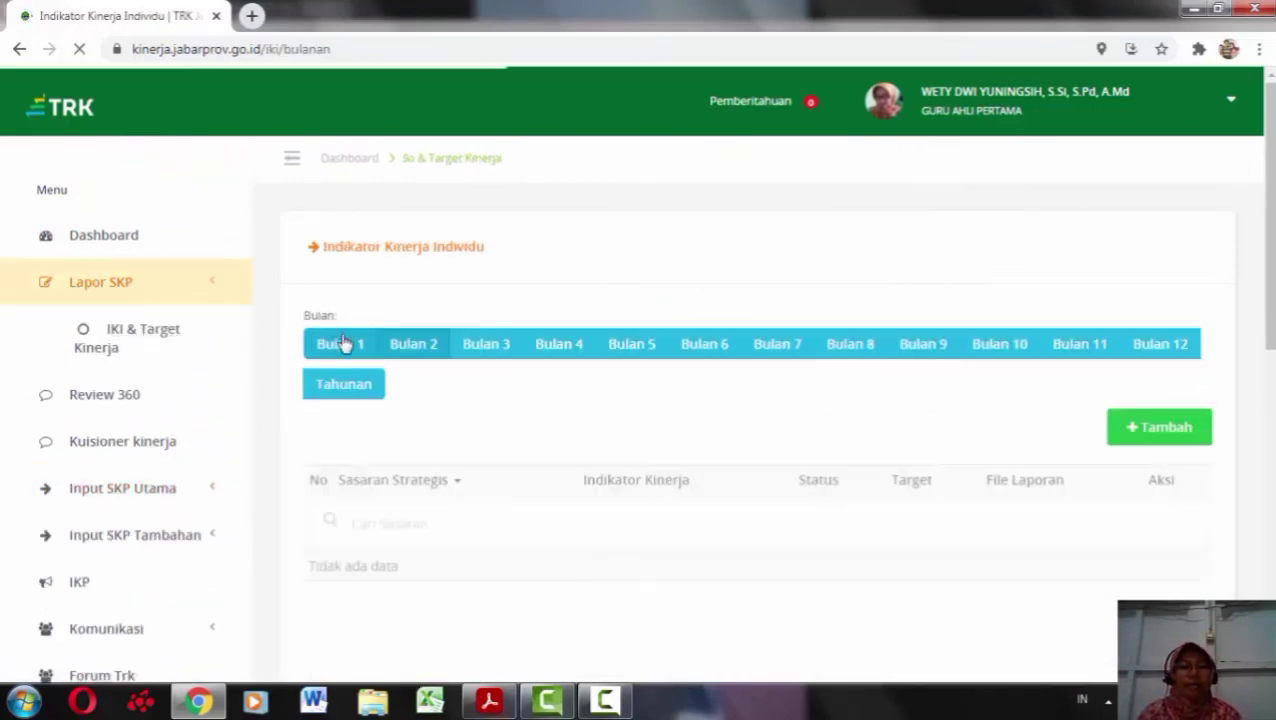
left_click(1165, 428)
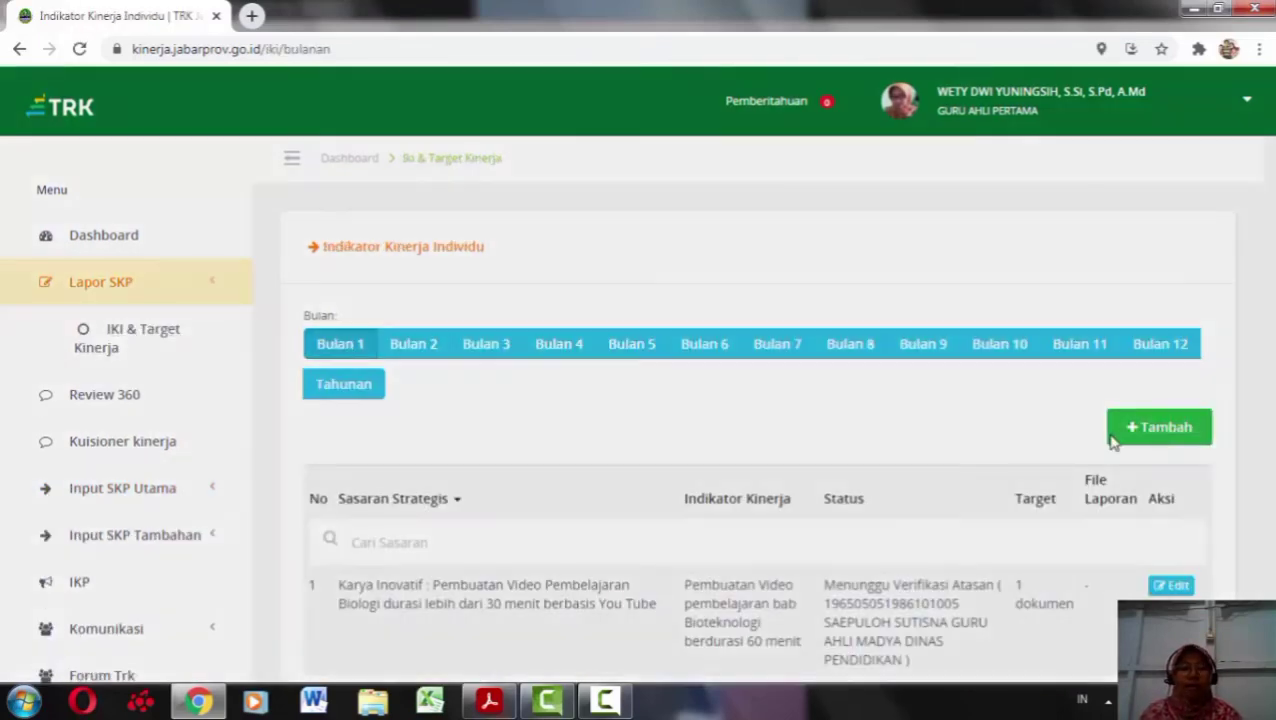
left_click(491, 180)
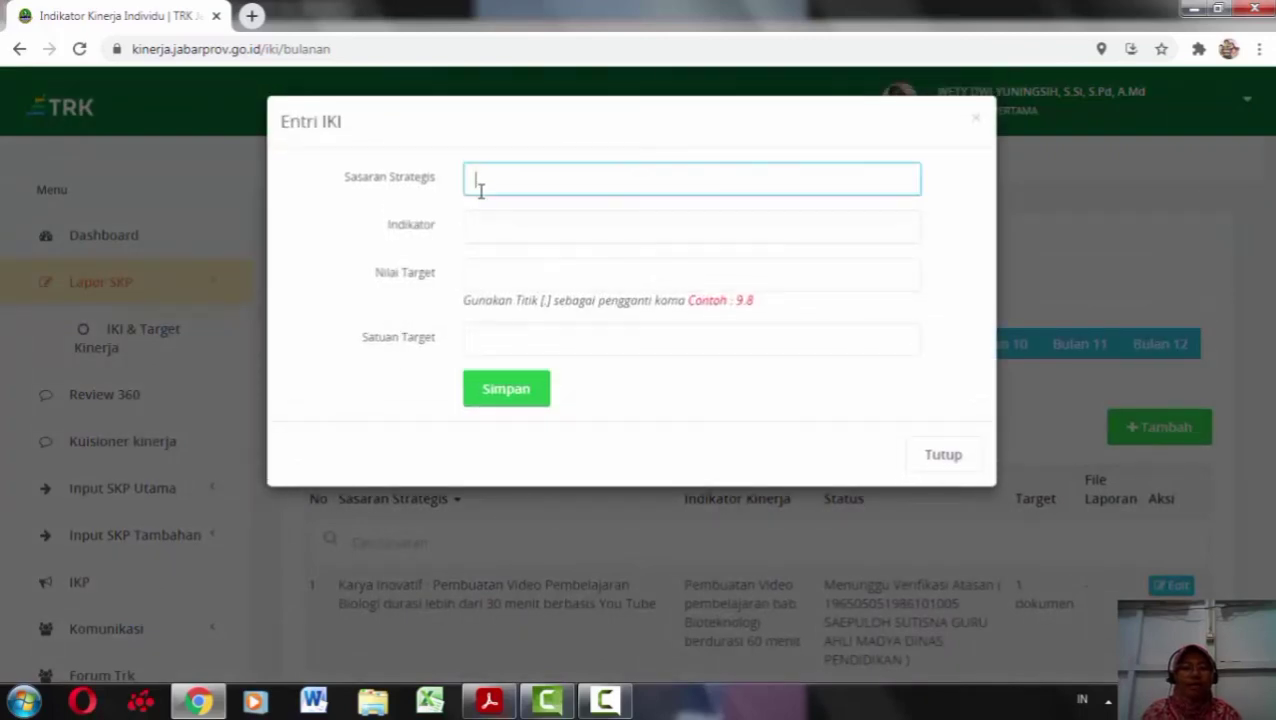
key("ctrl+v")
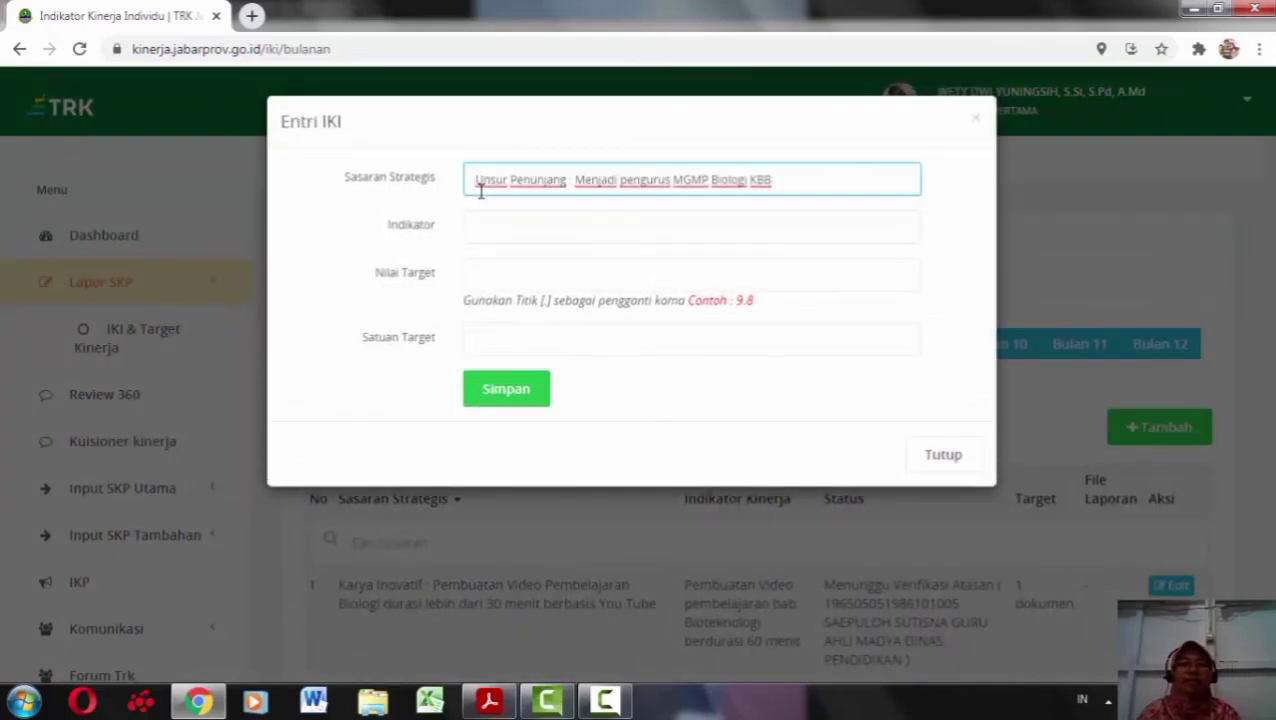
- Complete the entry with Indikator "Menjadi pengurus MGMP Biologi KBB" and a target of 1 dokumen, and save it
left_click(491, 225)
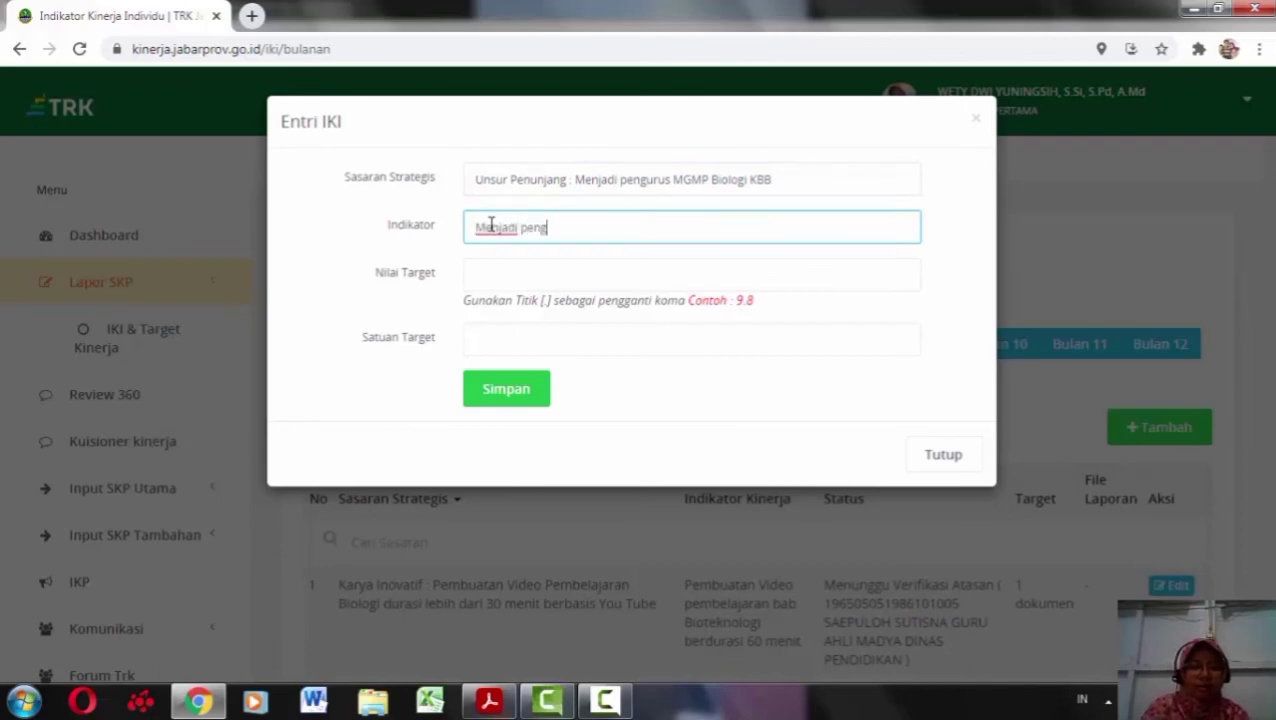
type("Menjadi pengurus MGMP Biologi KBB")
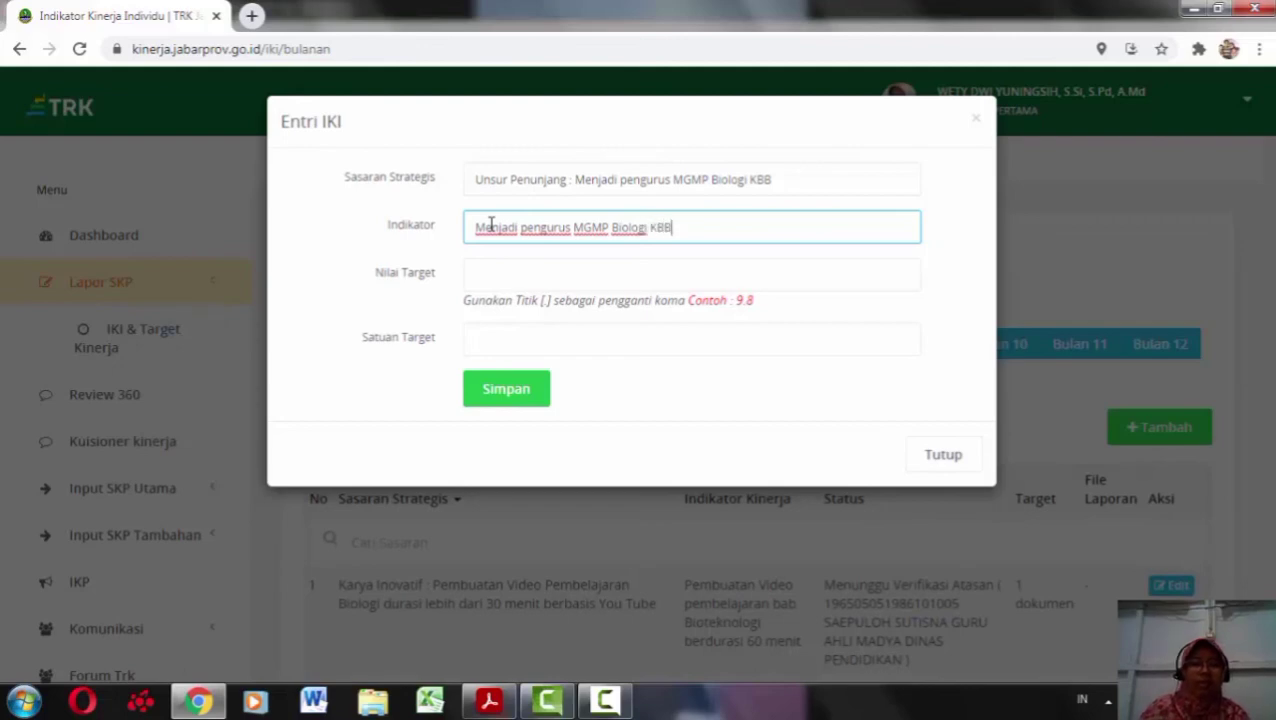
left_click(902, 274)
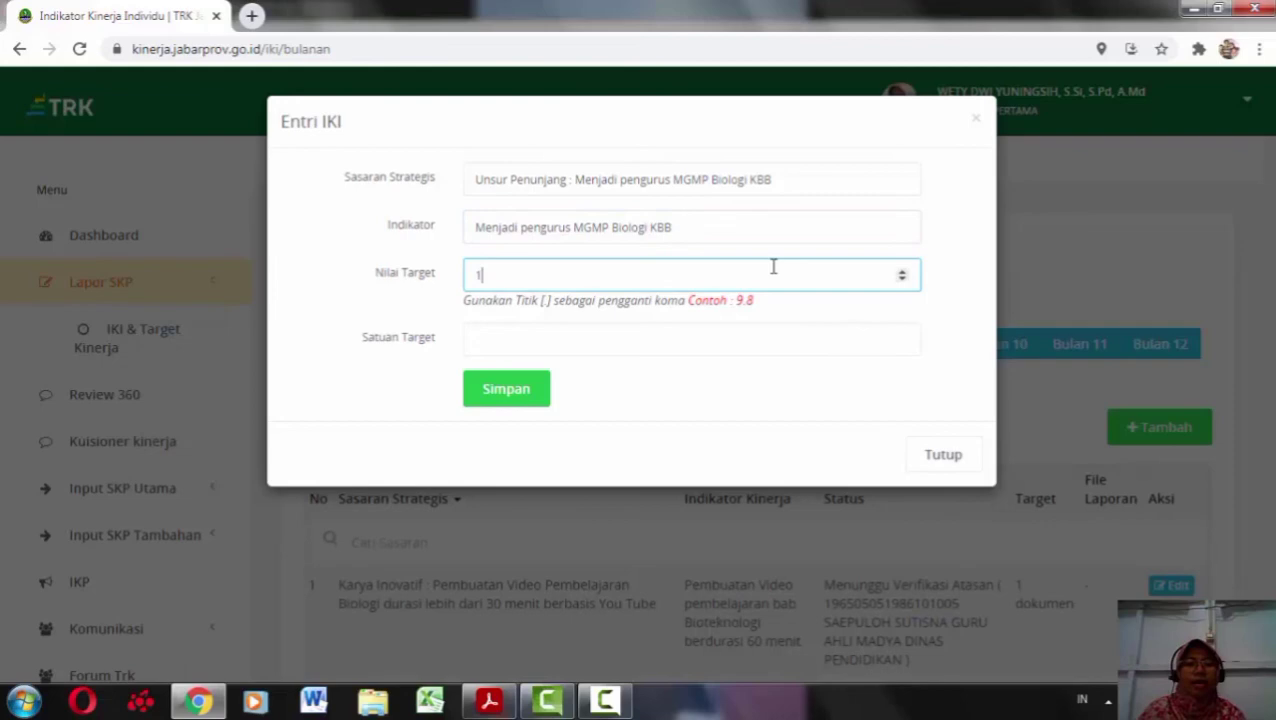
left_click(540, 340)
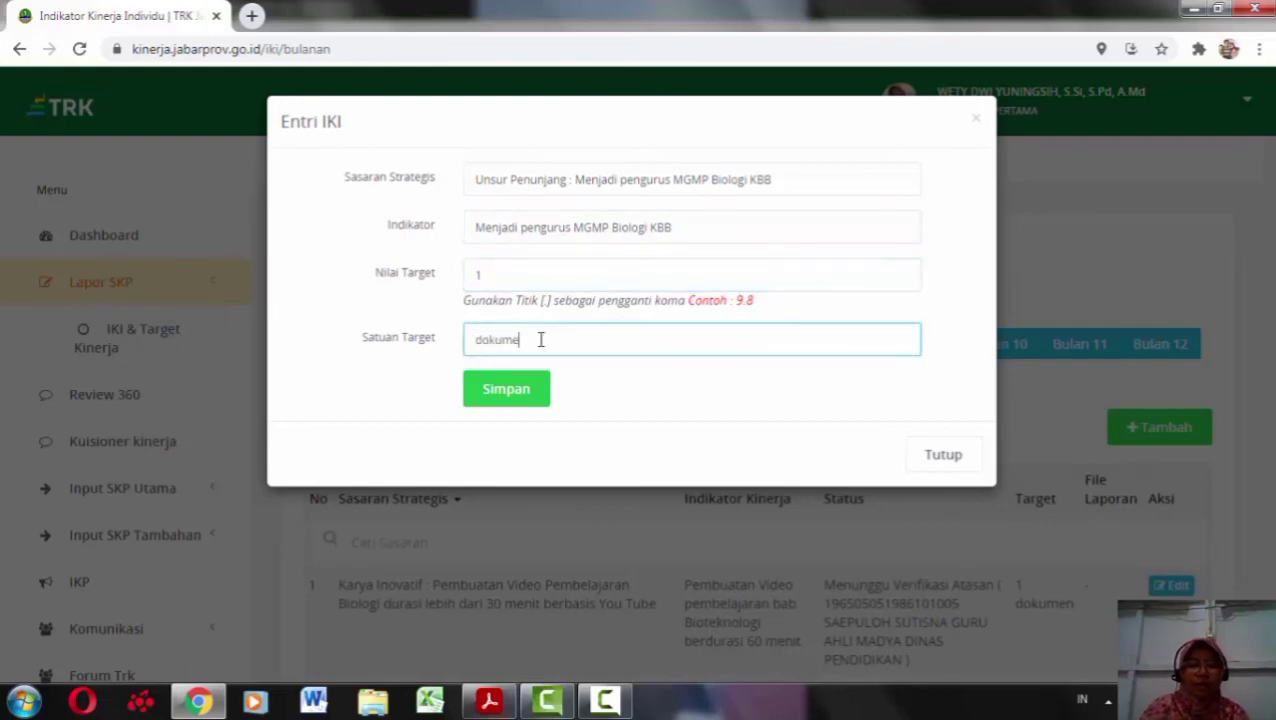
left_click(528, 392)
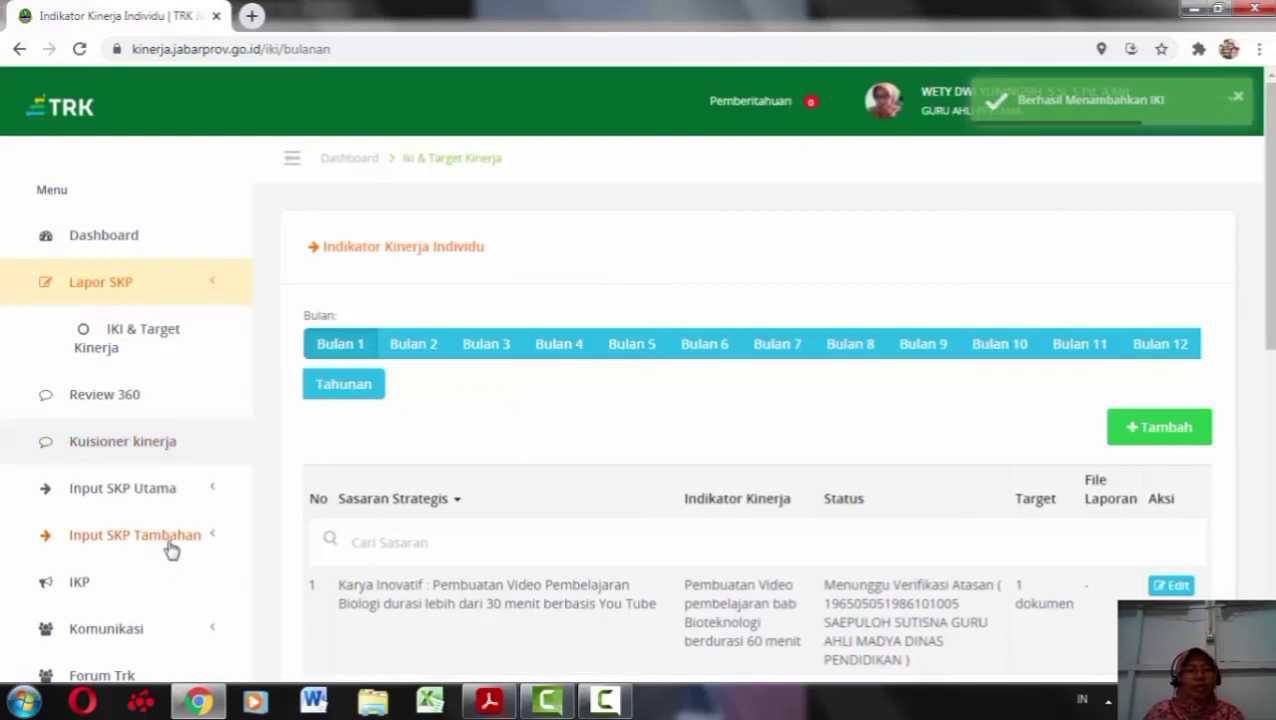
- Copy the full text of the seventh target, the Unsur Penunjang on Pramuka, PGRI and IGI membership, from the Input SKP Utama list
scroll(163, 523, "down", 1)
scroll(157, 521, "down", 1)
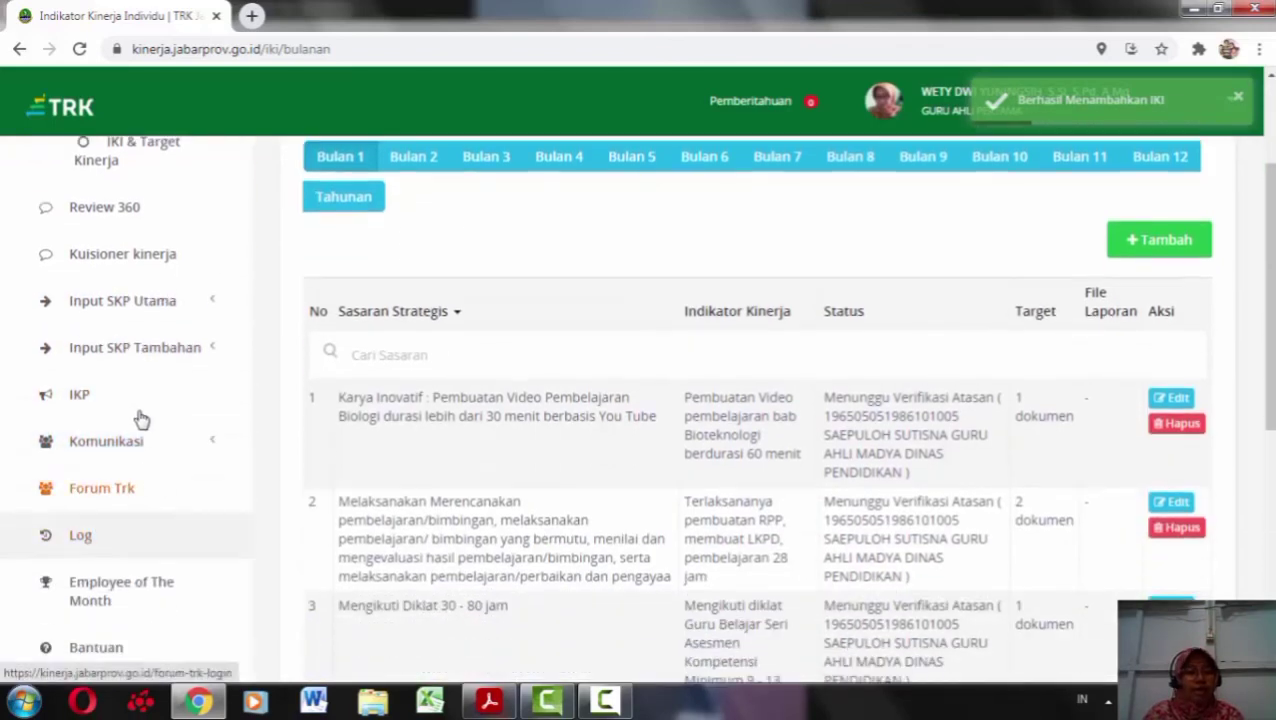
left_click(122, 300)
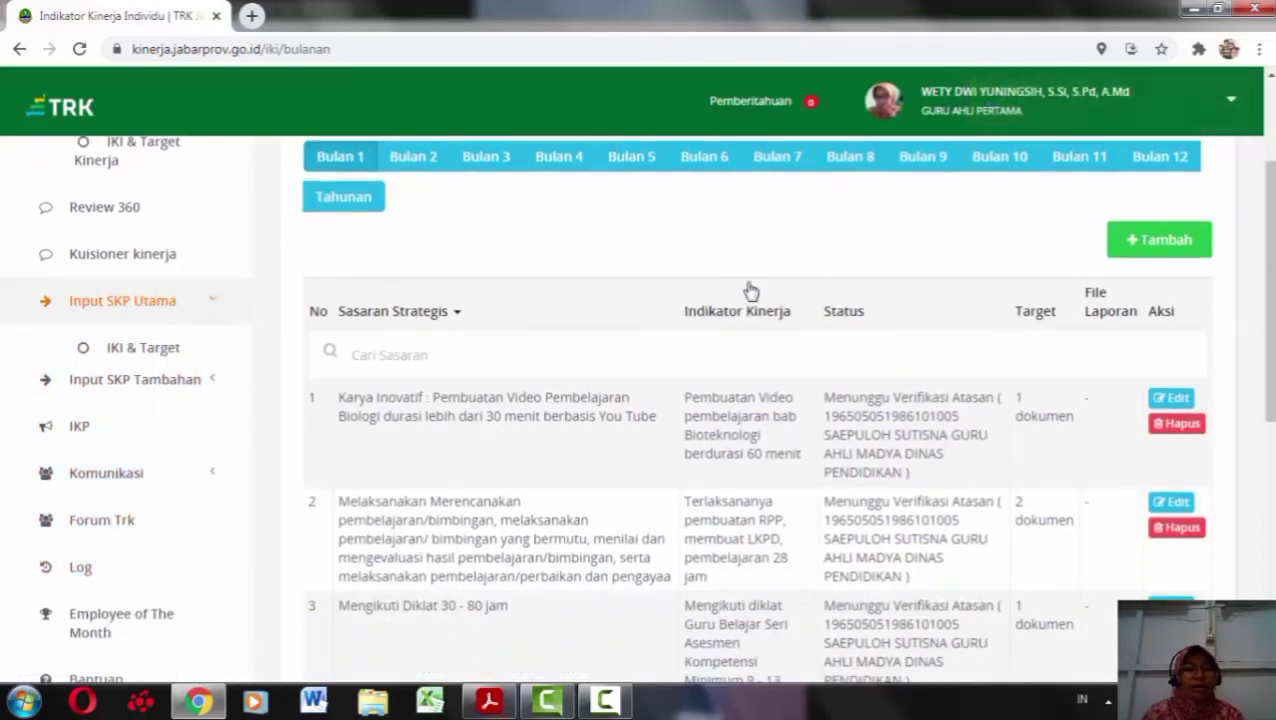
left_click(163, 360)
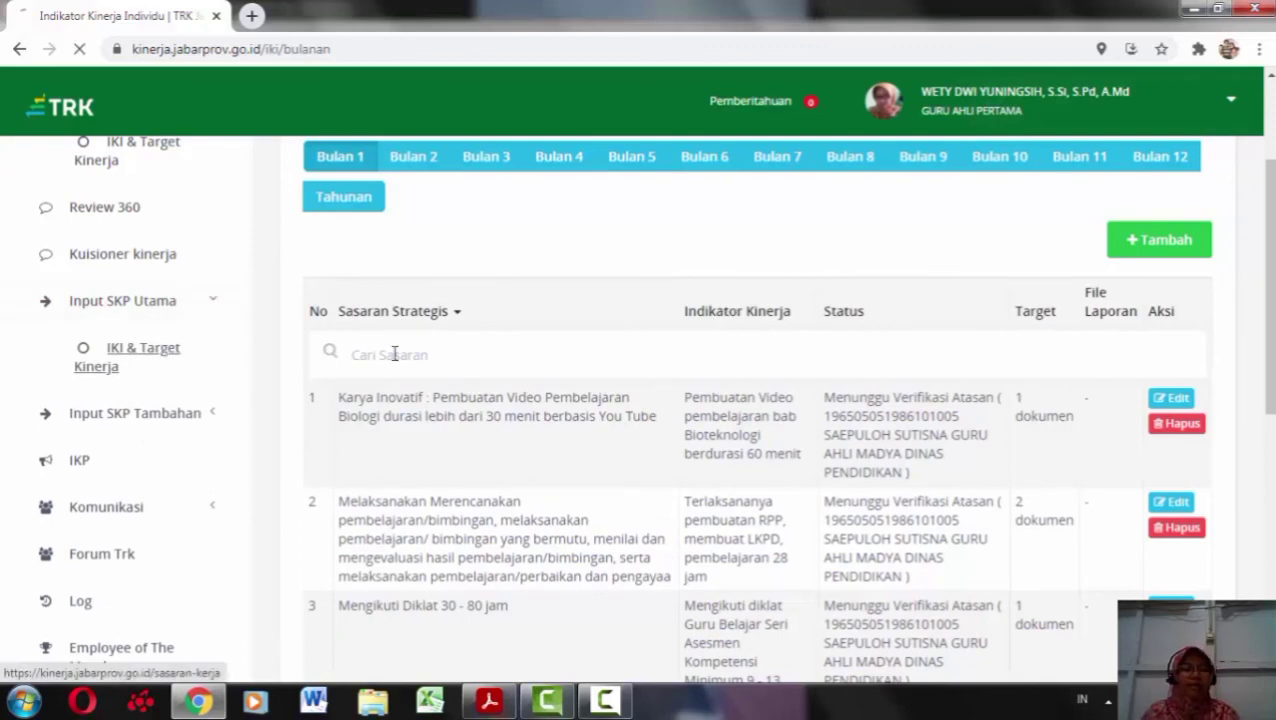
scroll(616, 310, "down", 6)
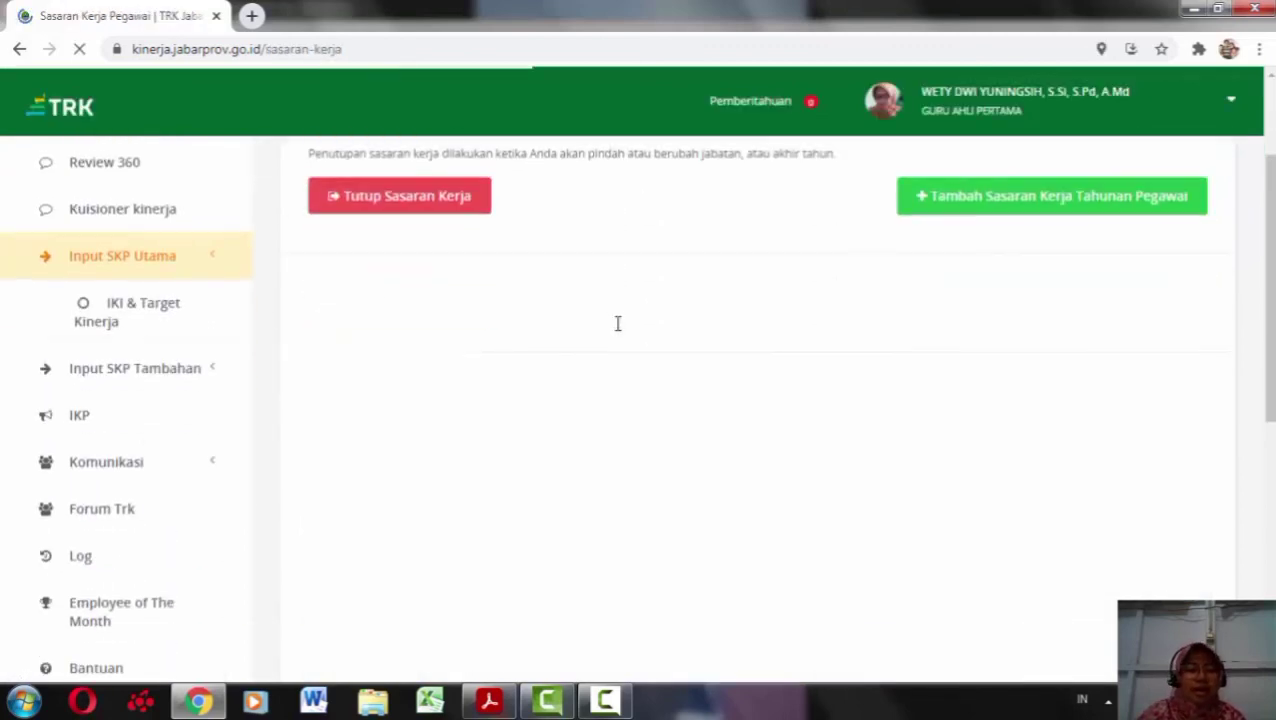
scroll(686, 330, "down", 4)
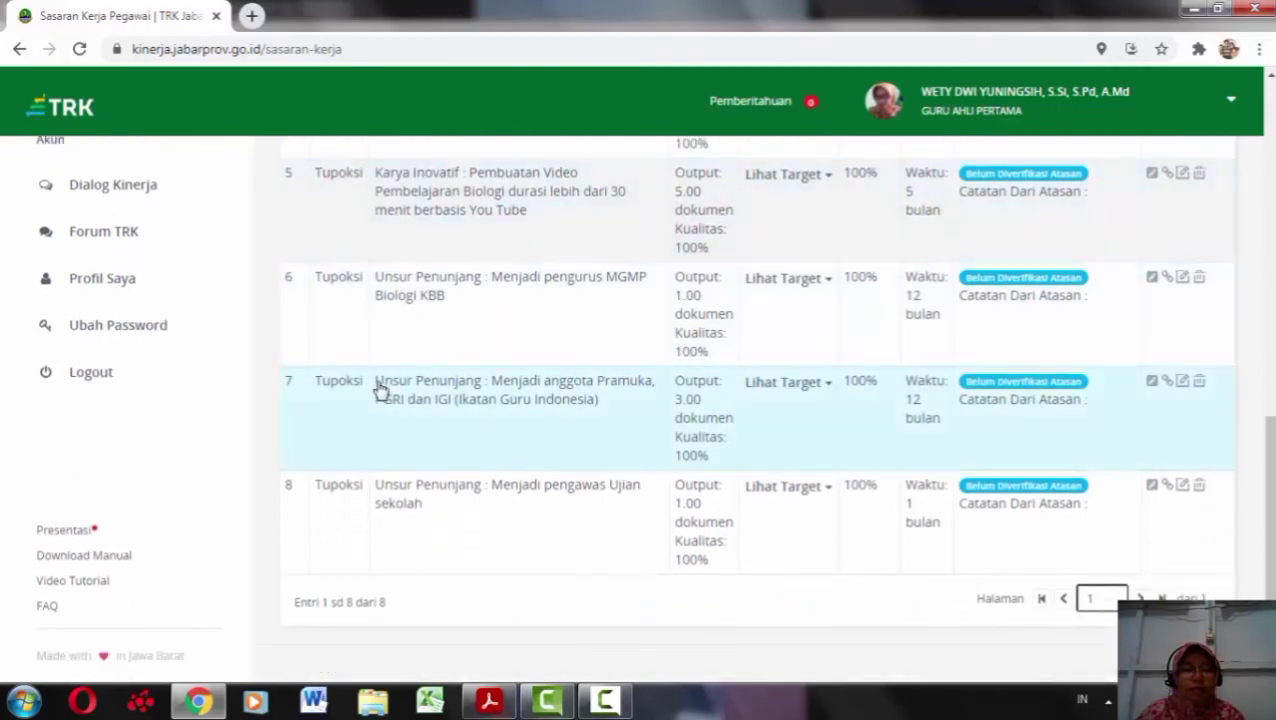
left_click_drag(378, 388, 652, 401)
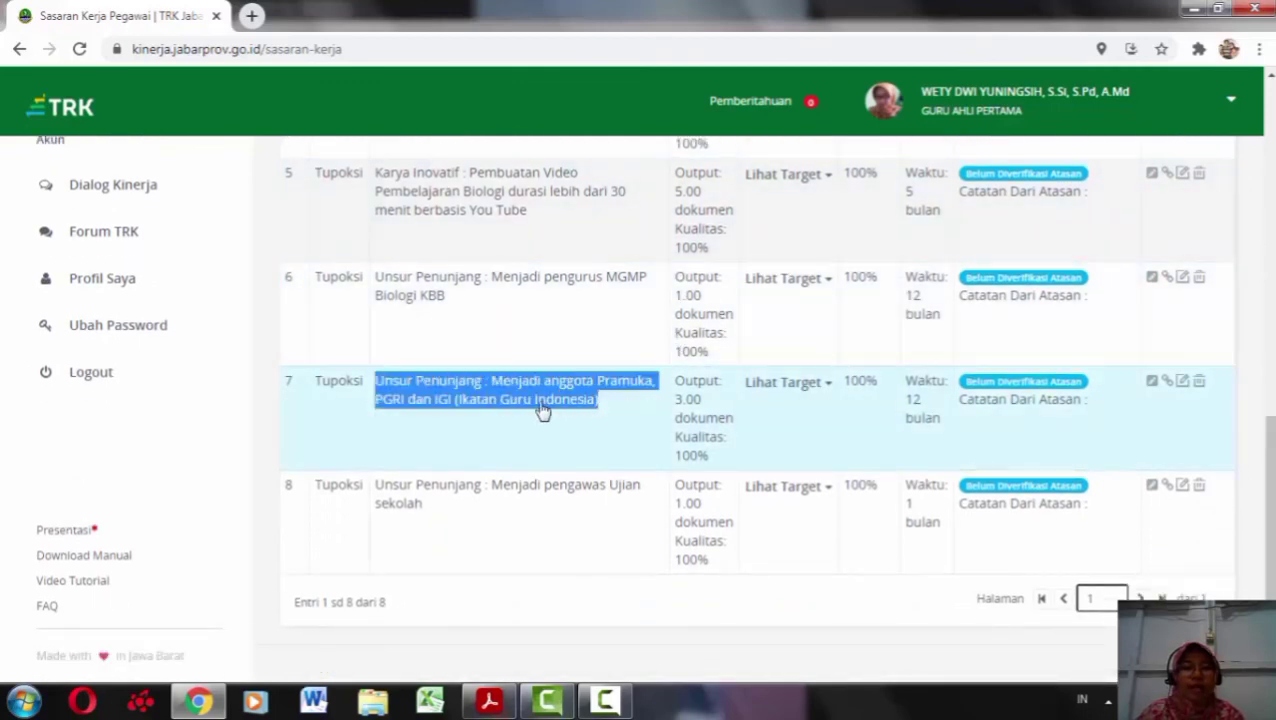
right_click(484, 410)
left_click(515, 419)
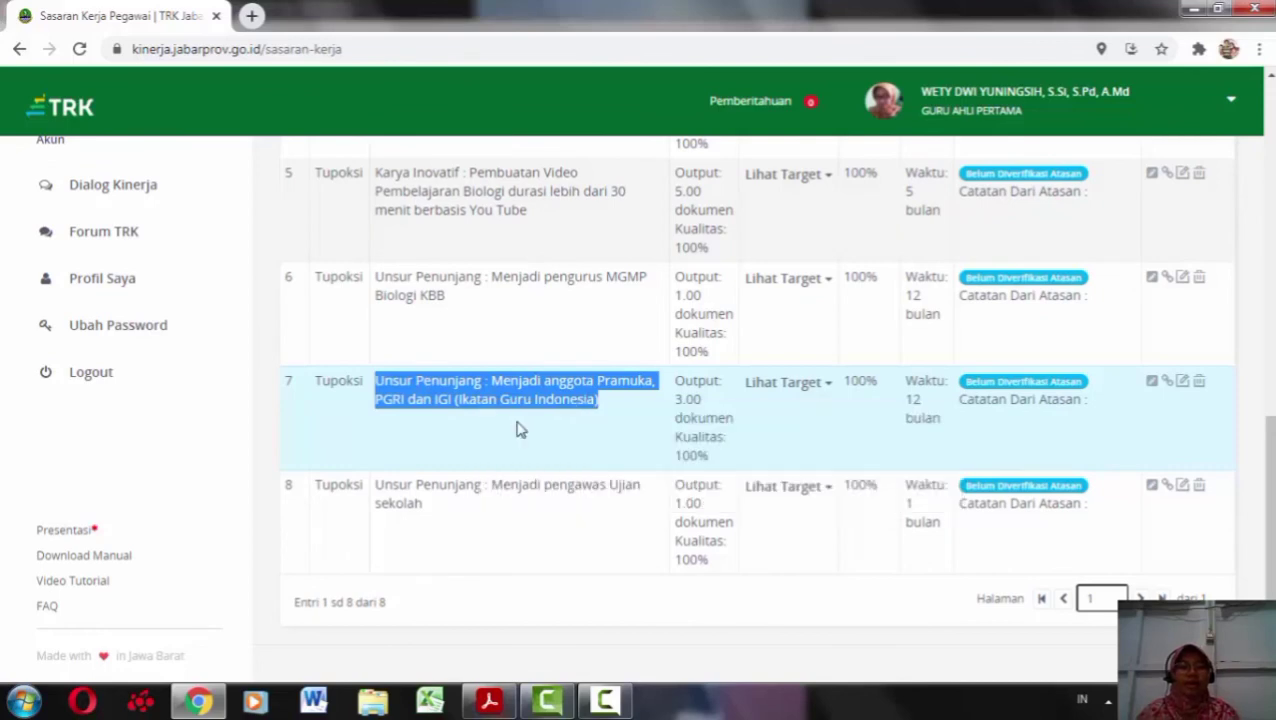
- Start a new Bulan 1 IKI entry in Lapor SKP with the copied Pramuka, PGRI dan IGI text as Sasaran Strategis
scroll(157, 364, "up", 4)
scroll(157, 364, "up", 5)
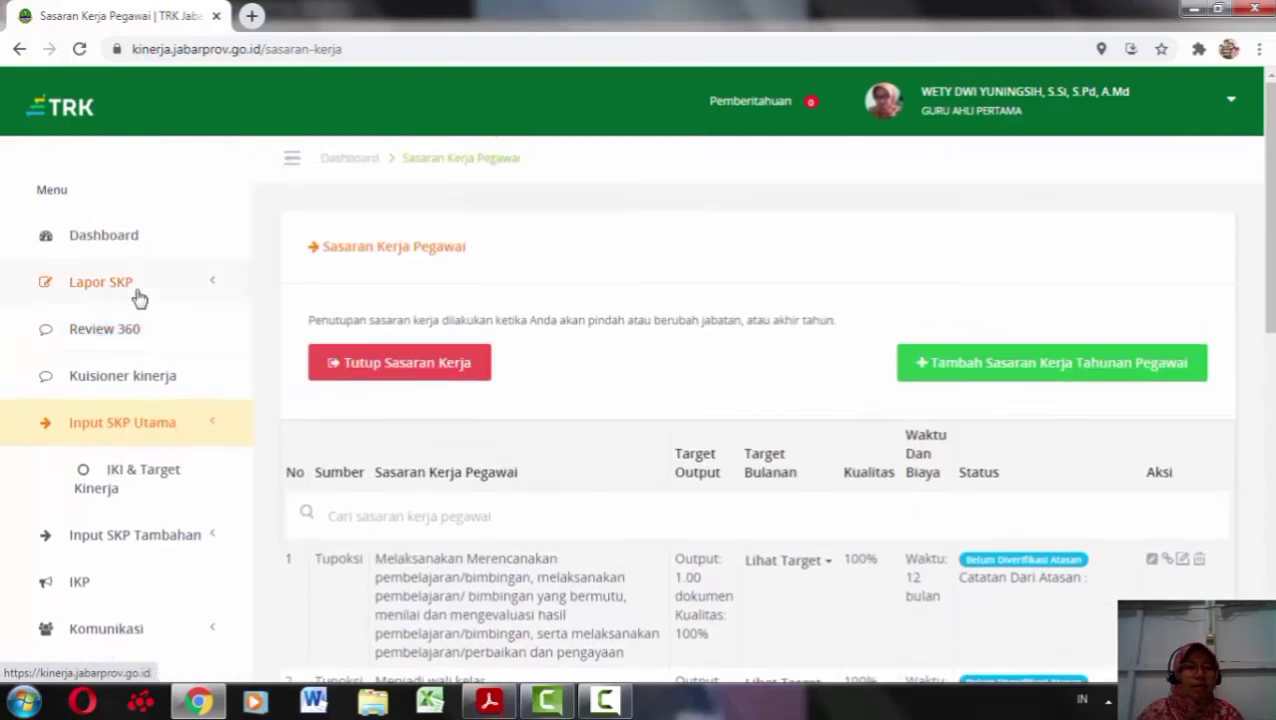
left_click(101, 282)
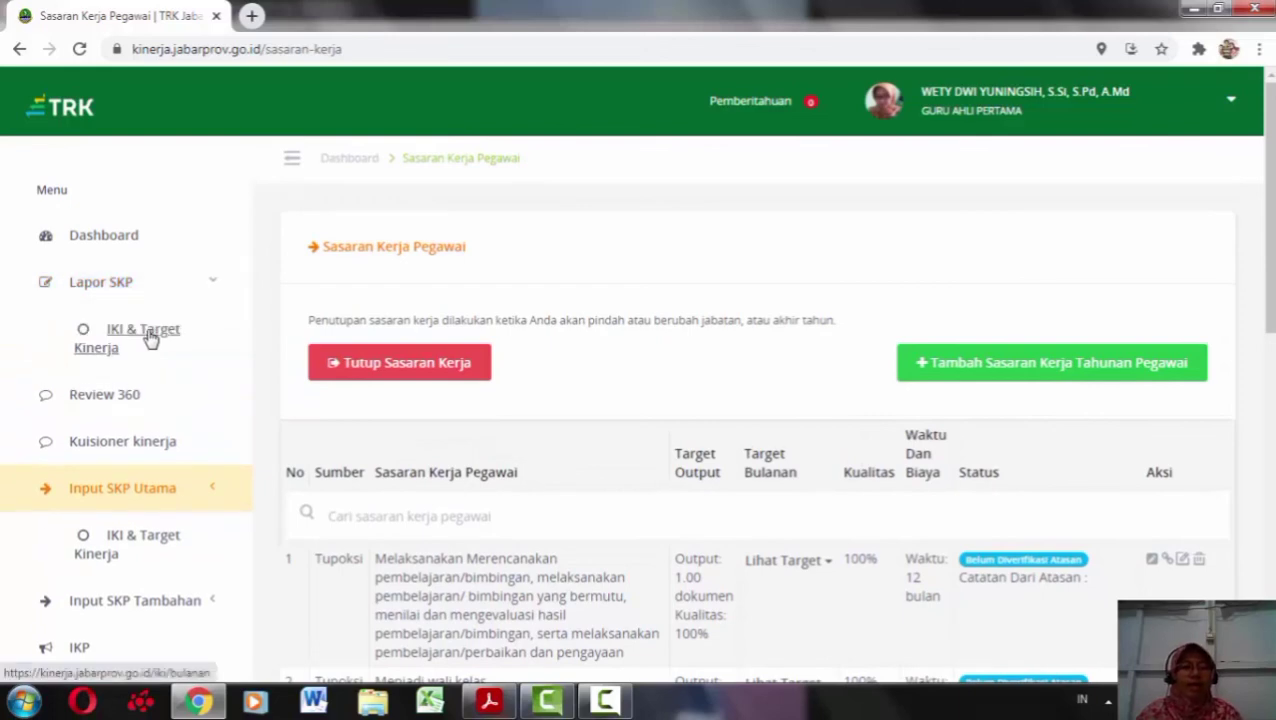
left_click(130, 330)
left_click(350, 344)
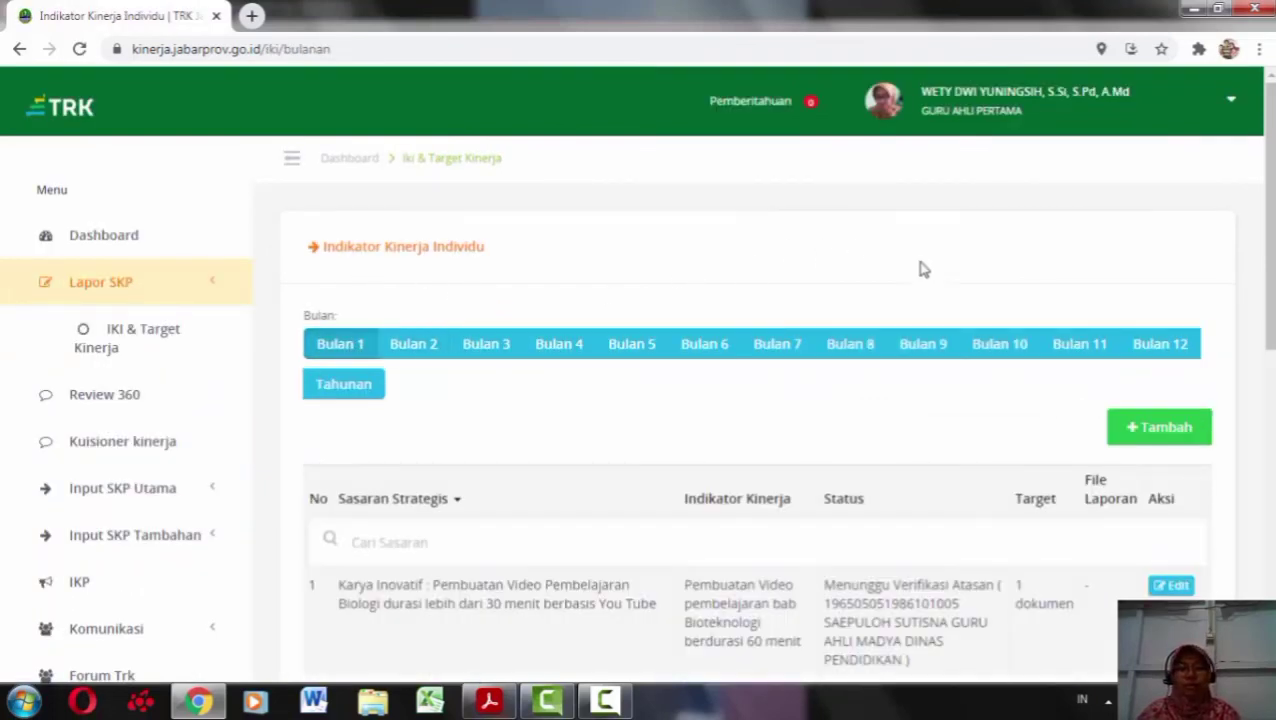
left_click(1152, 434)
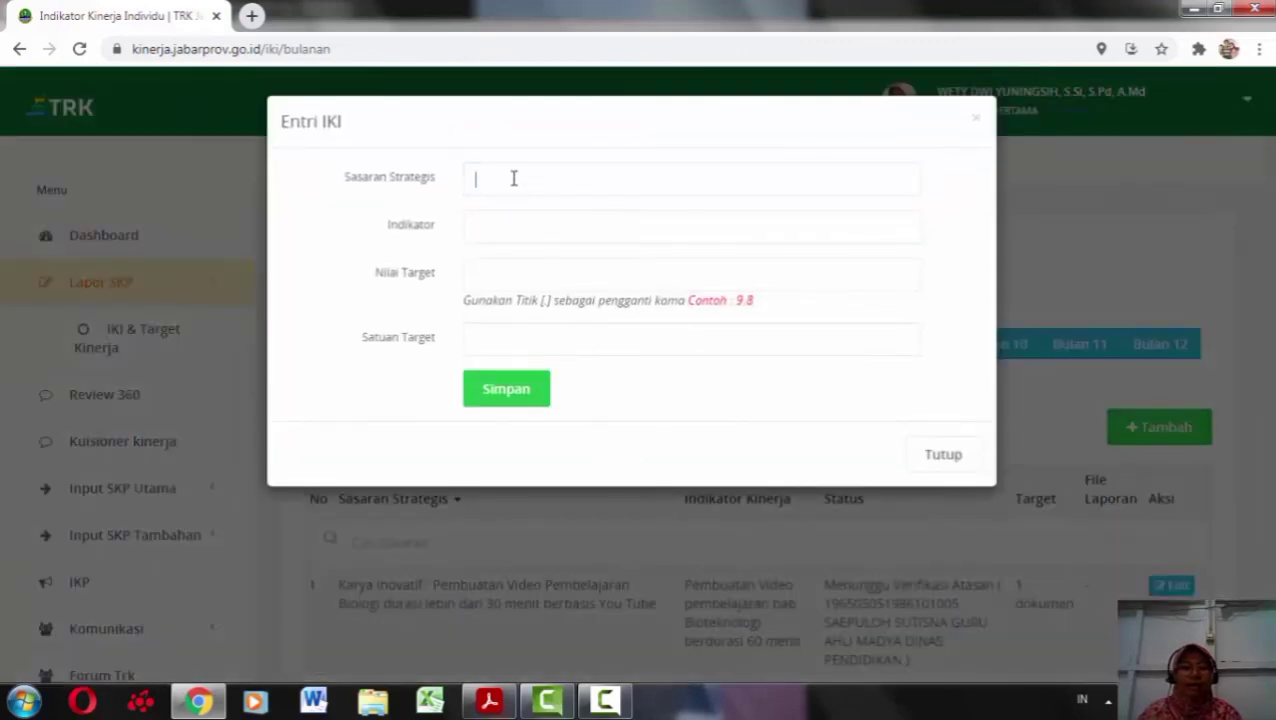
left_click(514, 178)
key("ctrl+v")
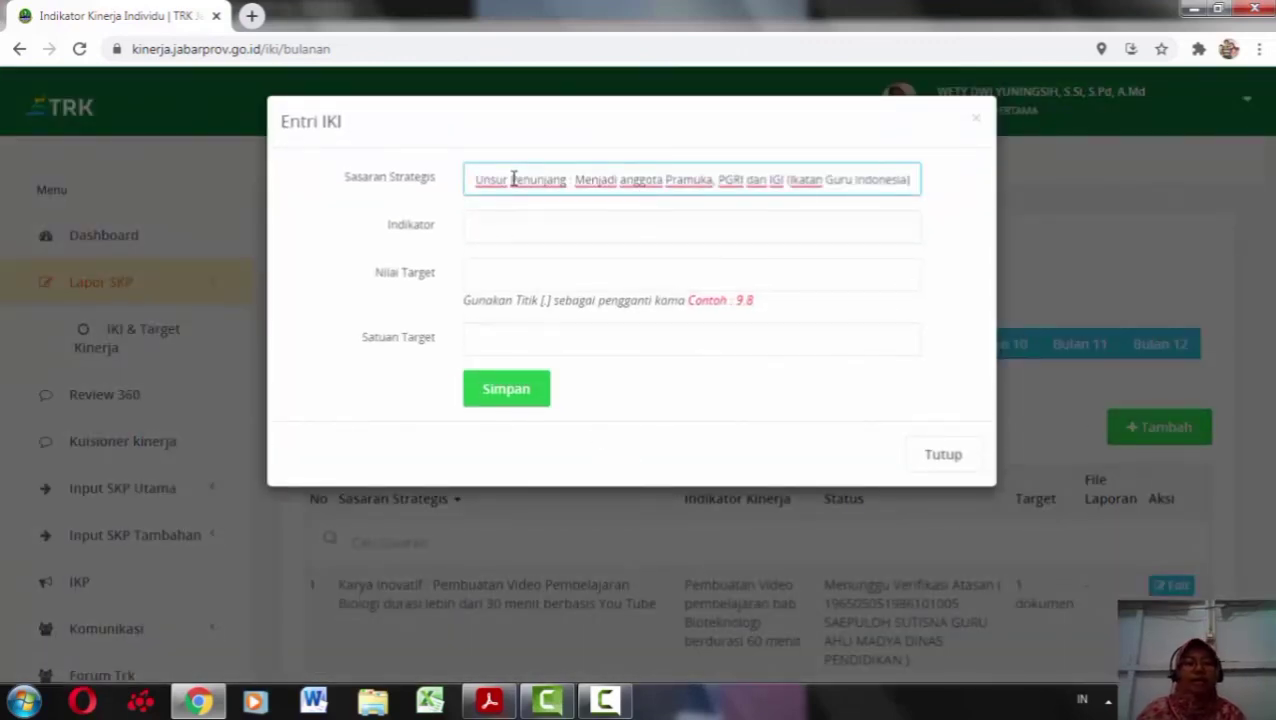
- Fill the entry's Indikator with the copied text, trimmed to "Menjadi anggota Pramuka, PGRI dan IGI (Ikatan Guru Indonesia)"
left_click(508, 228)
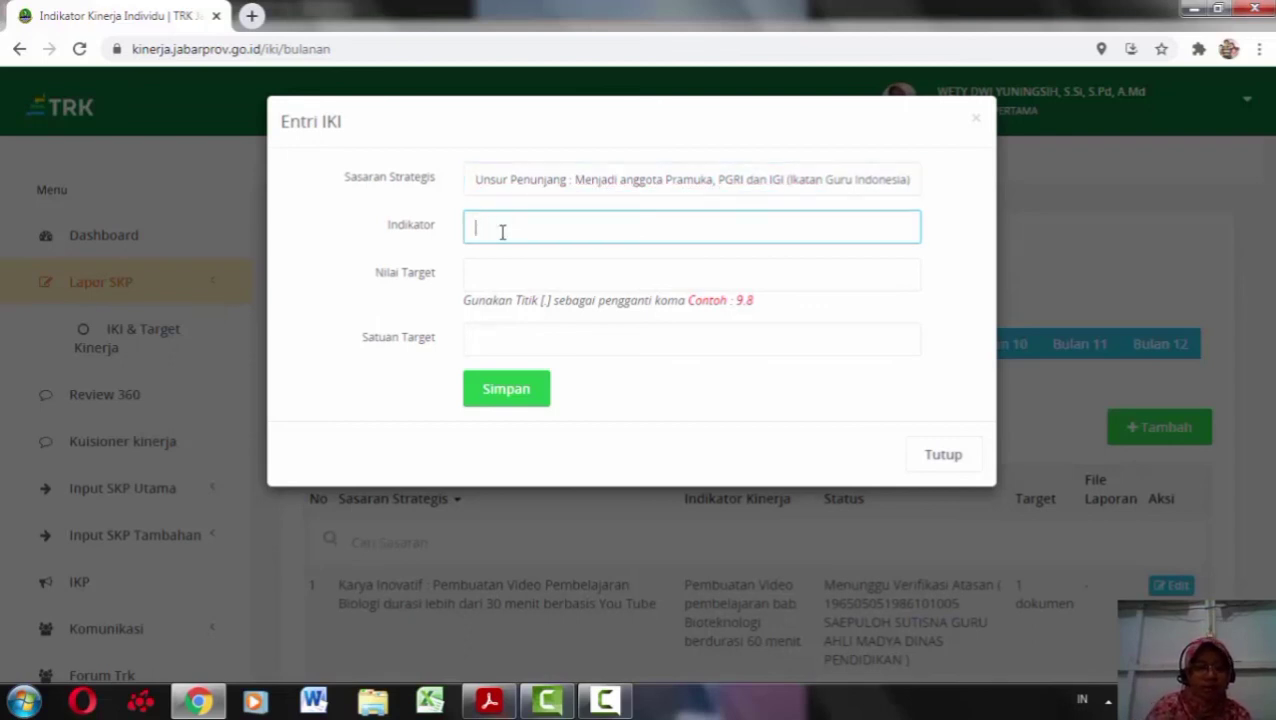
key("ctrl+v")
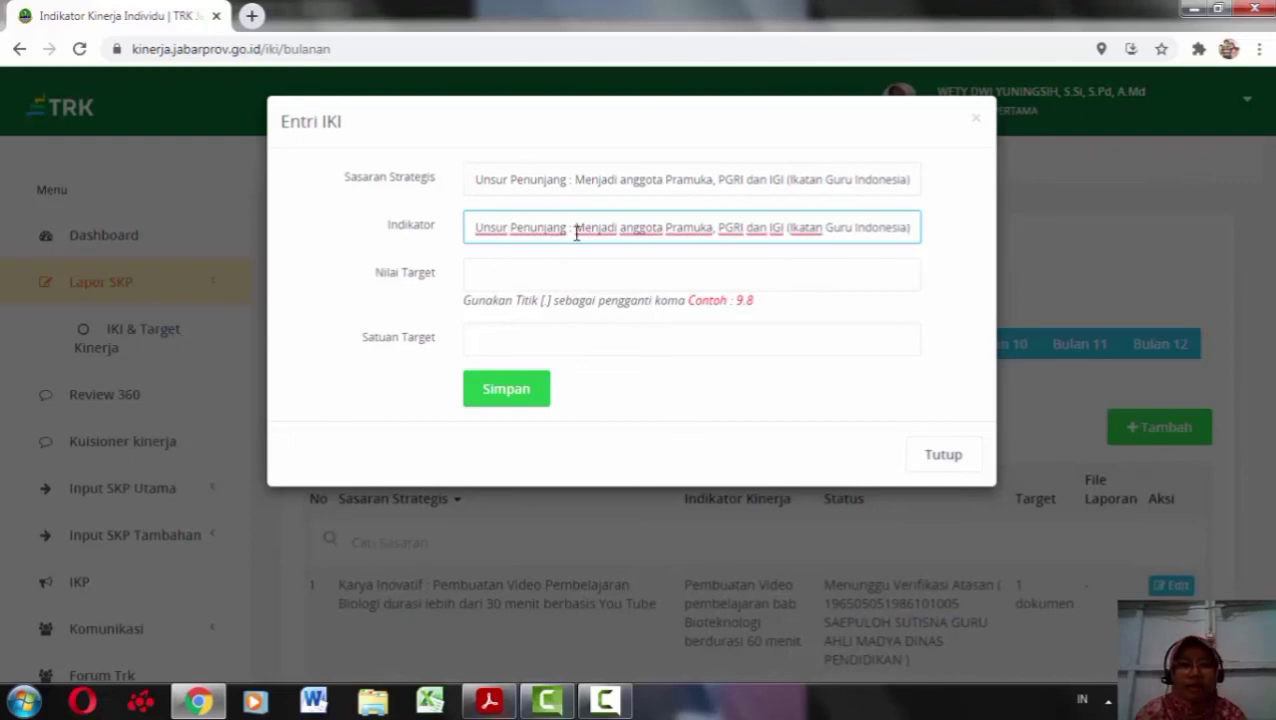
key("BackSpace")
key("BackSpace")
key("BackSpace")
key("BackSpace")
key("BackSpace")
key("BackSpace")
key("BackSpace")
key("BackSpace")
key("BackSpace")
key("BackSpace")
key("BackSpace")
key("BackSpace")
key("BackSpace")
key("BackSpace")
key("BackSpace")
key("BackSpace")
key("BackSpace")
key("BackSpace")
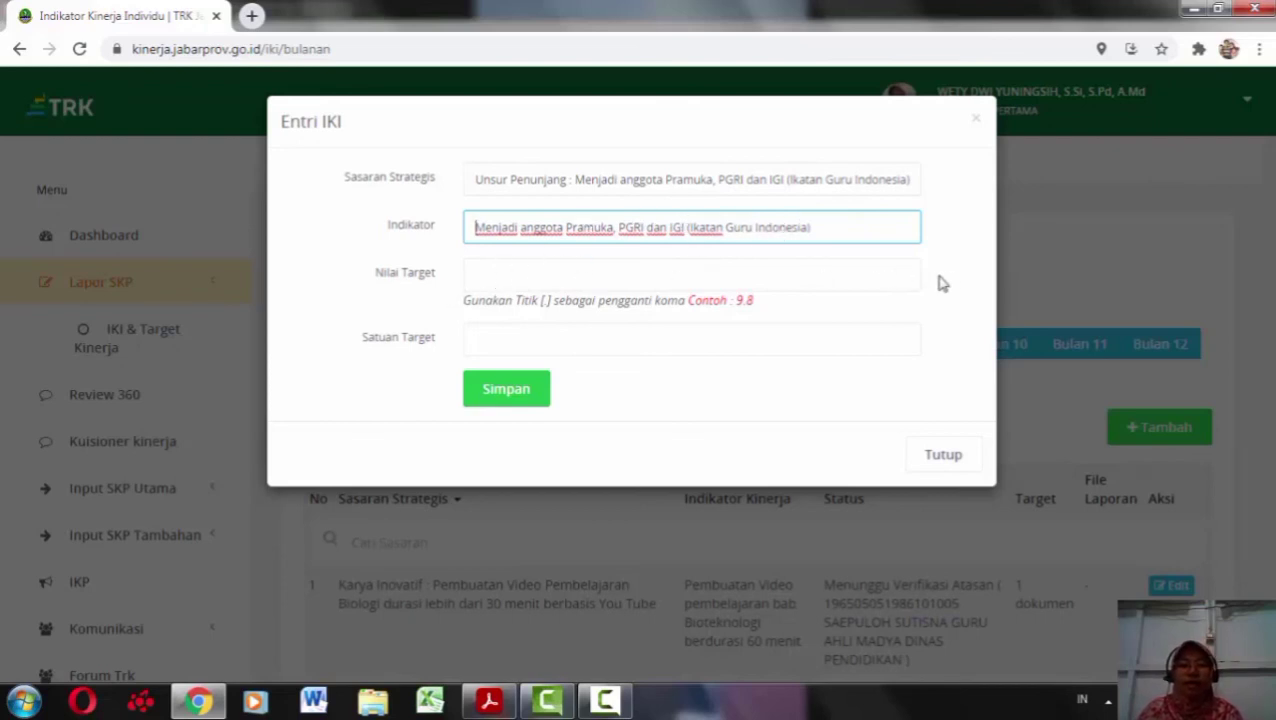
- Set the entry's target to 3 dokumen and save the IKI entry
left_click(902, 274)
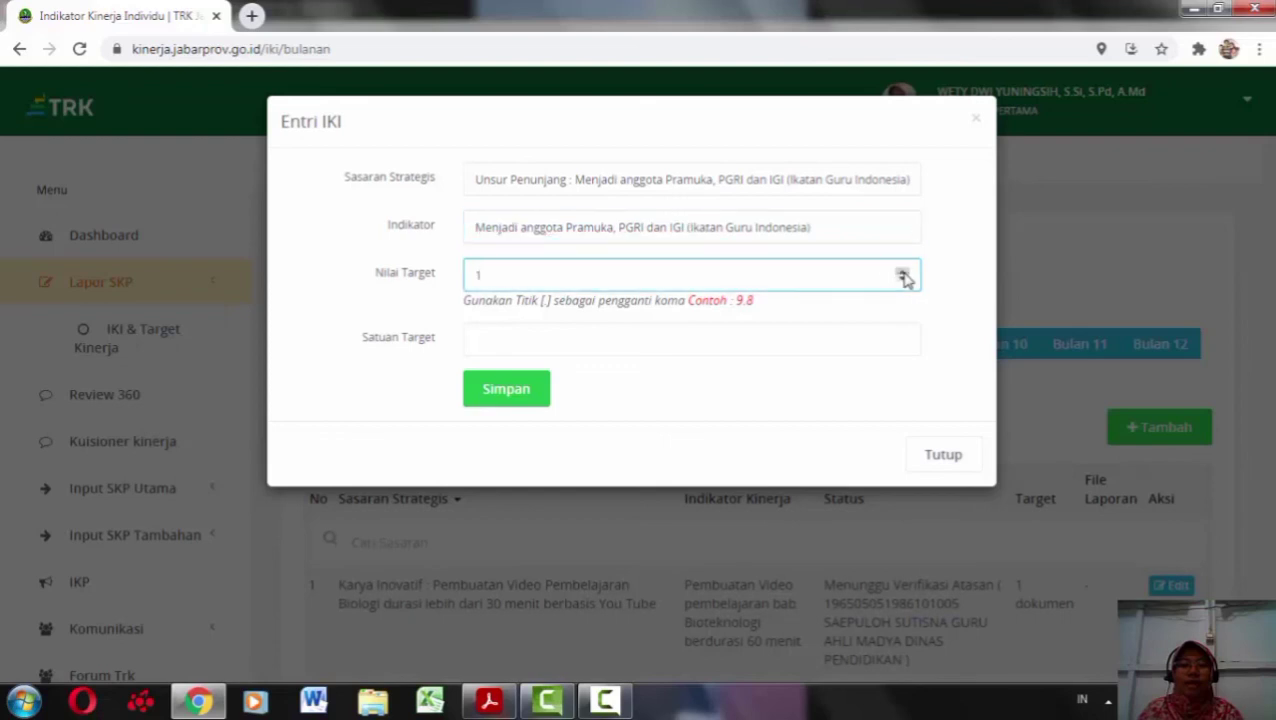
left_click(545, 333)
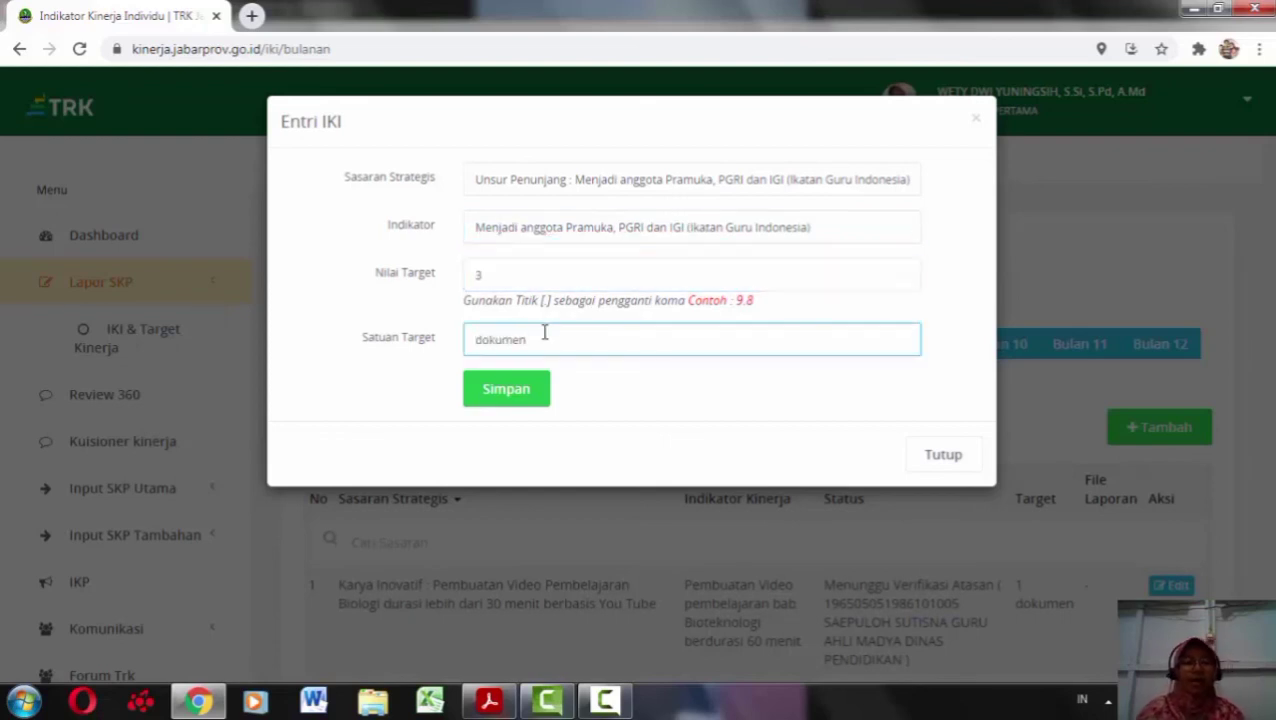
type("dokumen")
left_click(518, 392)
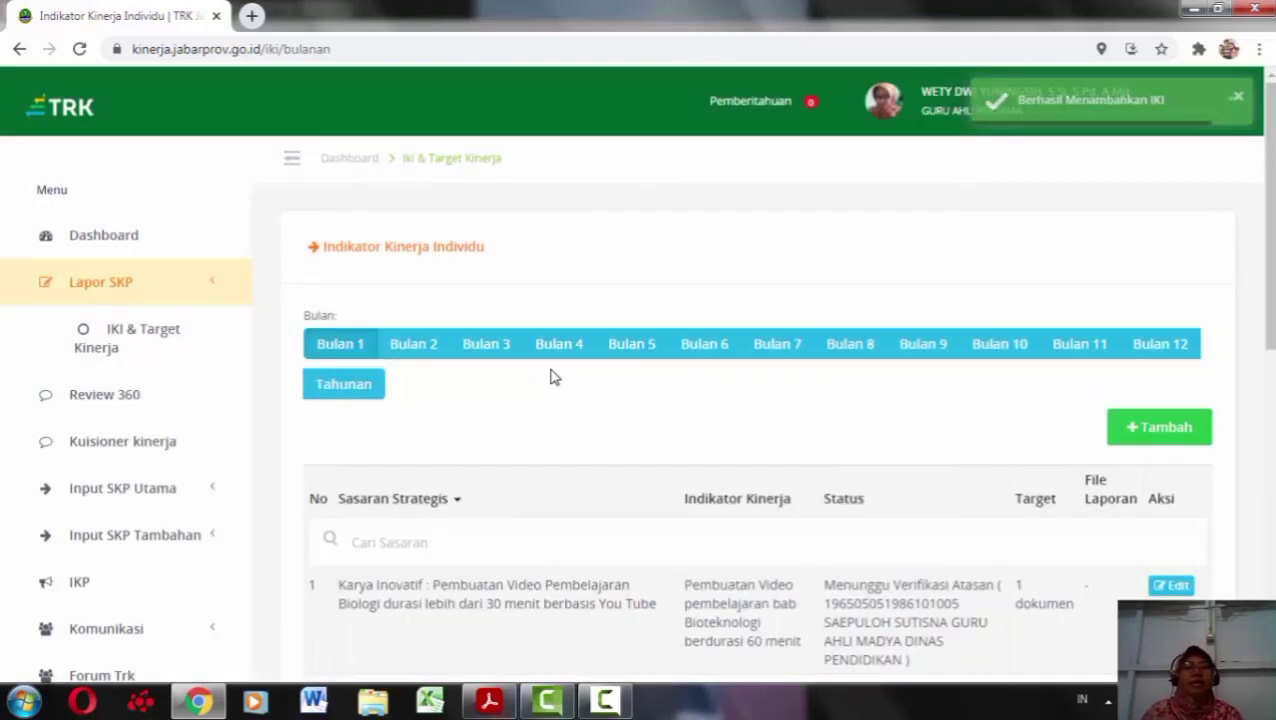
- Open the Input SKP Utama target list and review the eighth target, on supervising the Ujian sekolah
left_click(152, 497)
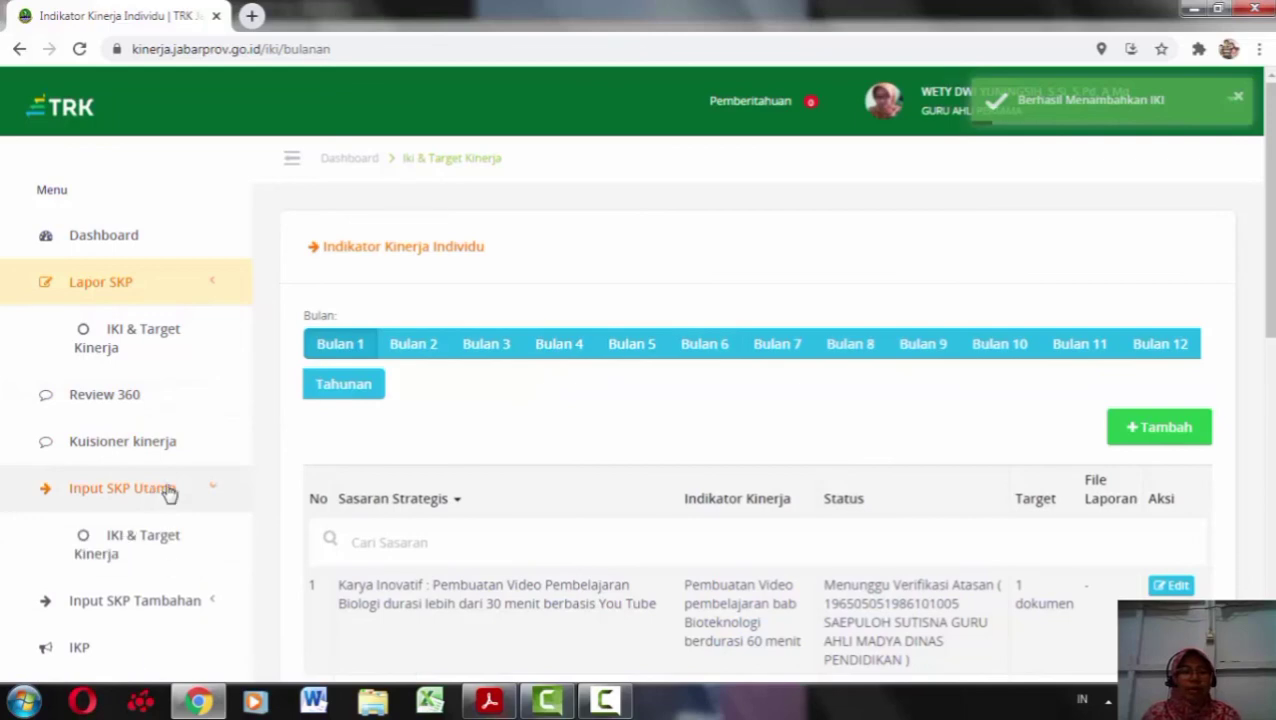
left_click(137, 538)
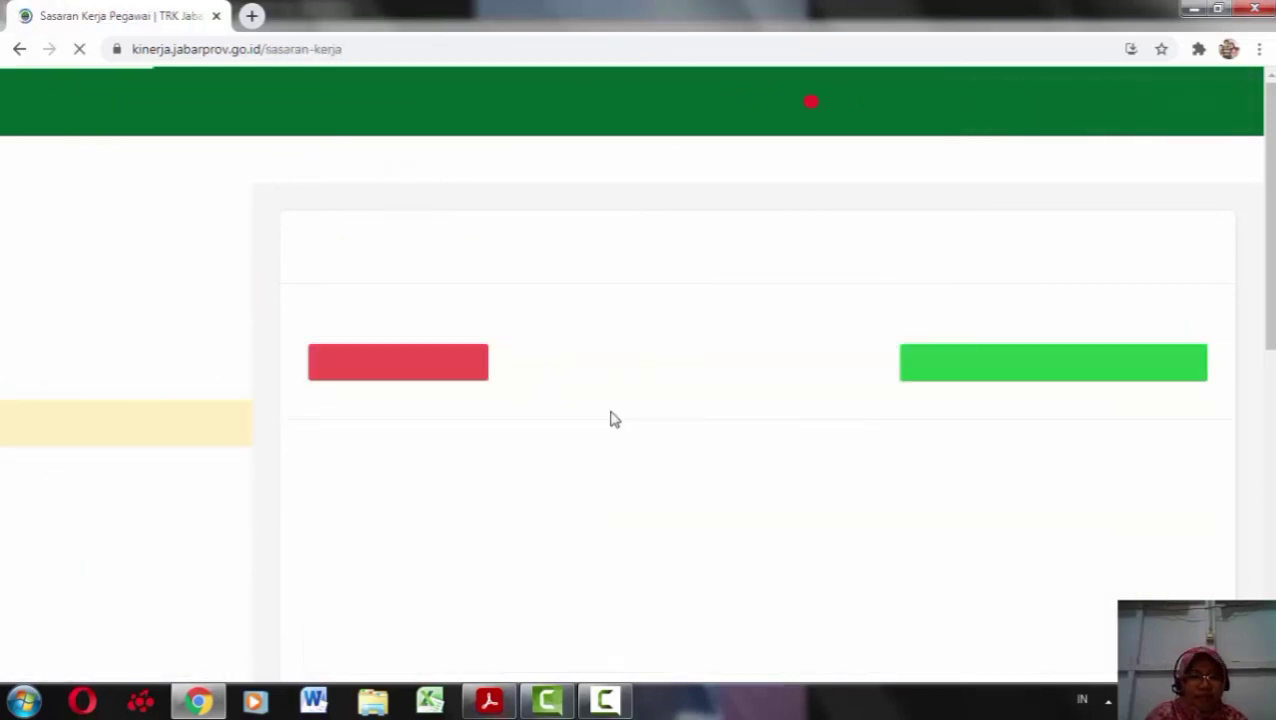
scroll(614, 420, "down", 5)
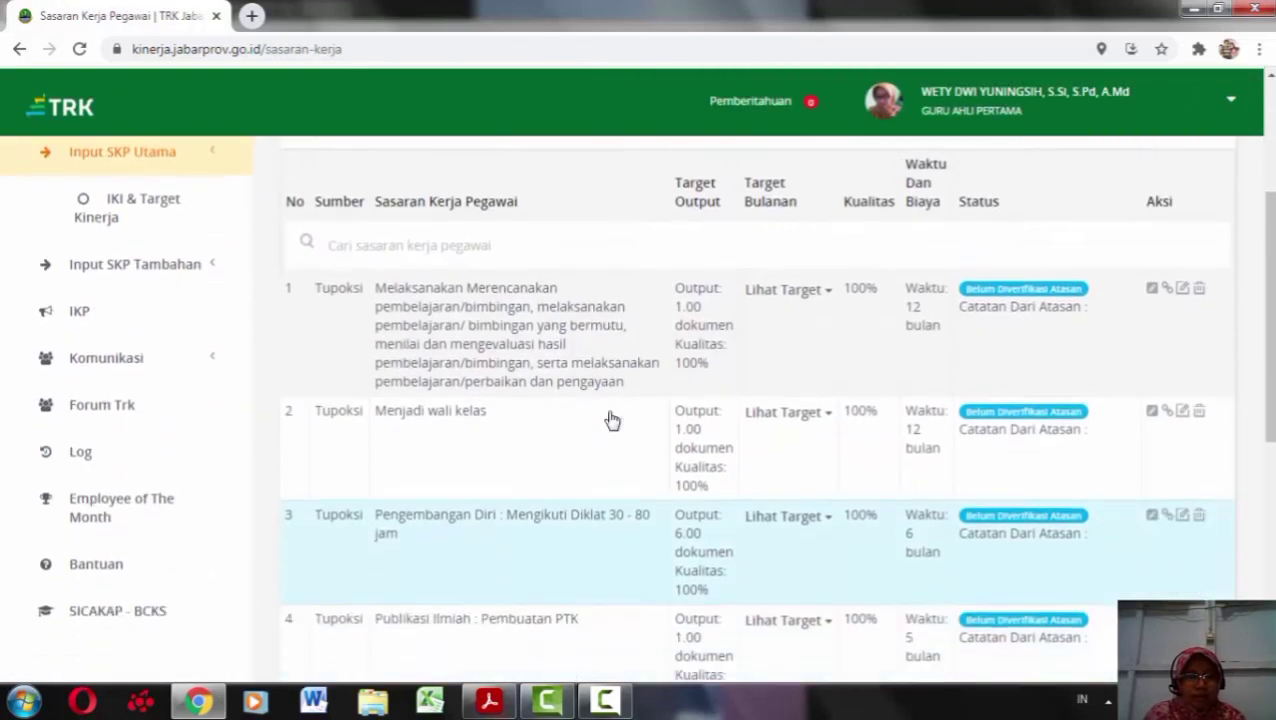
scroll(614, 420, "down", 3)
scroll(612, 420, "down", 3)
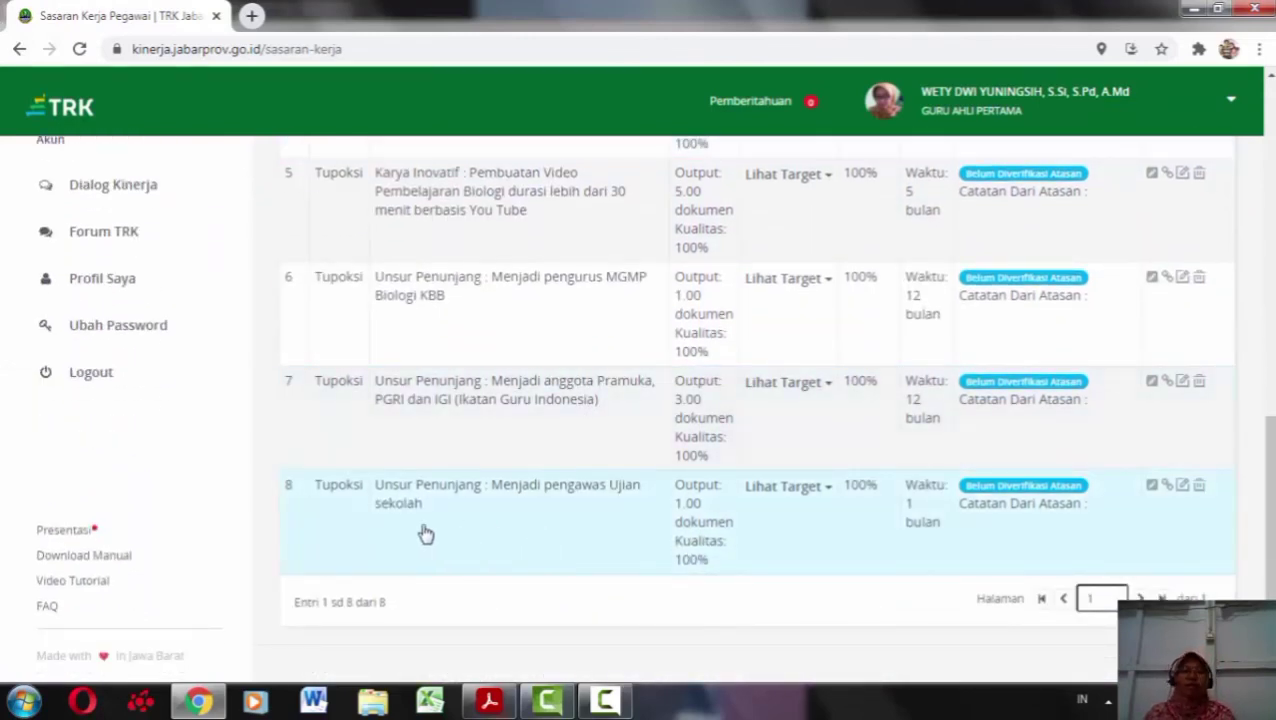
scroll(441, 505, "up", 5)
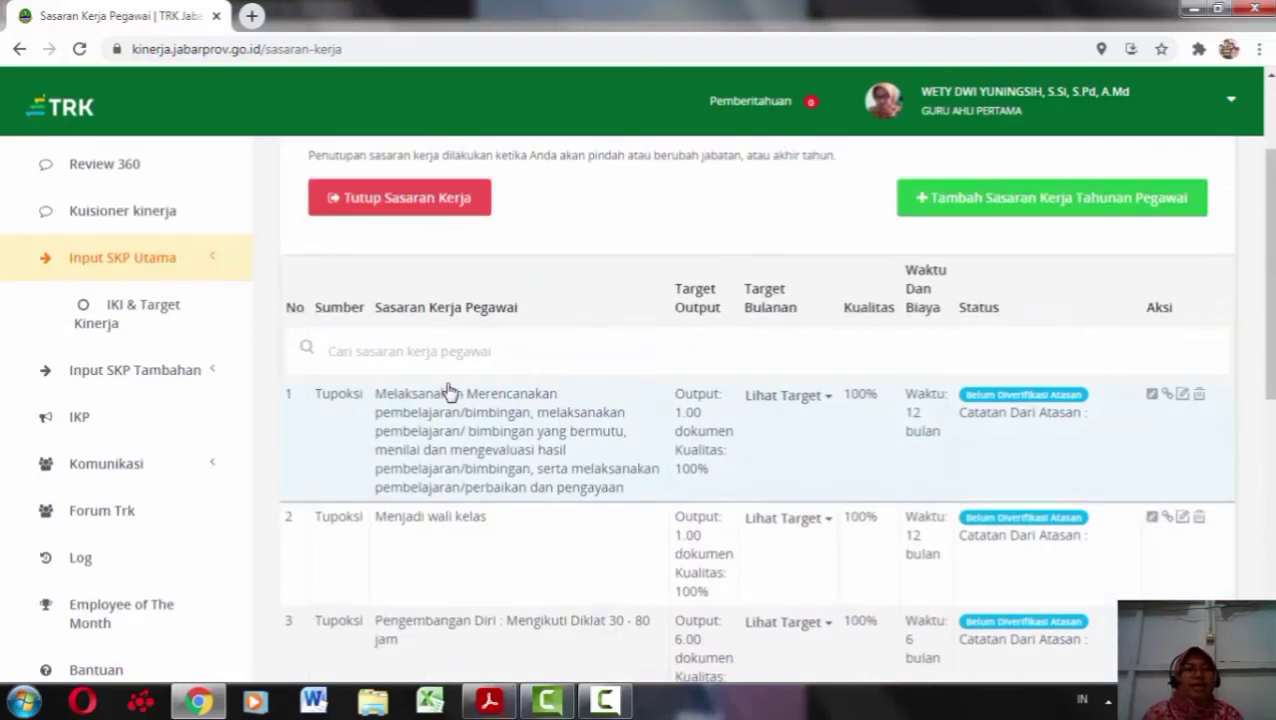
scroll(449, 391, "up", 2)
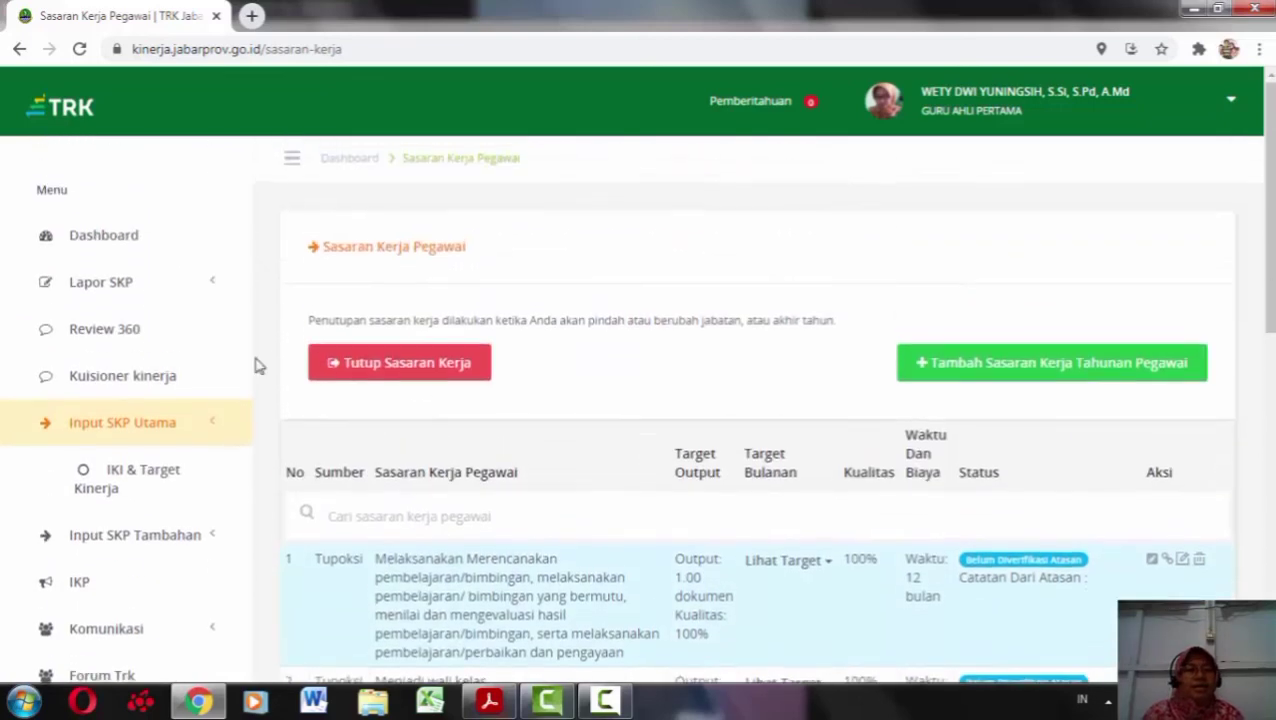
- Open the Bulan 1 IKI list in Lapor SKP and review all its saved Sasaran Strategis entries
left_click(131, 288)
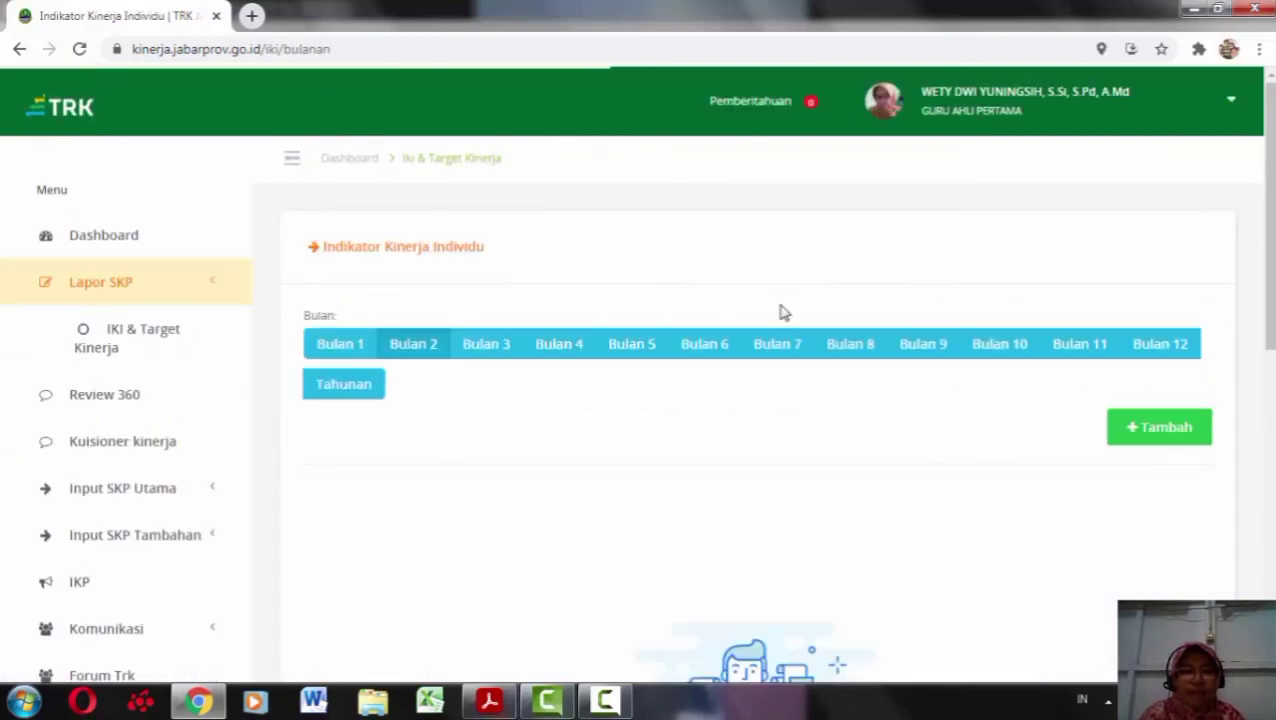
left_click(342, 346)
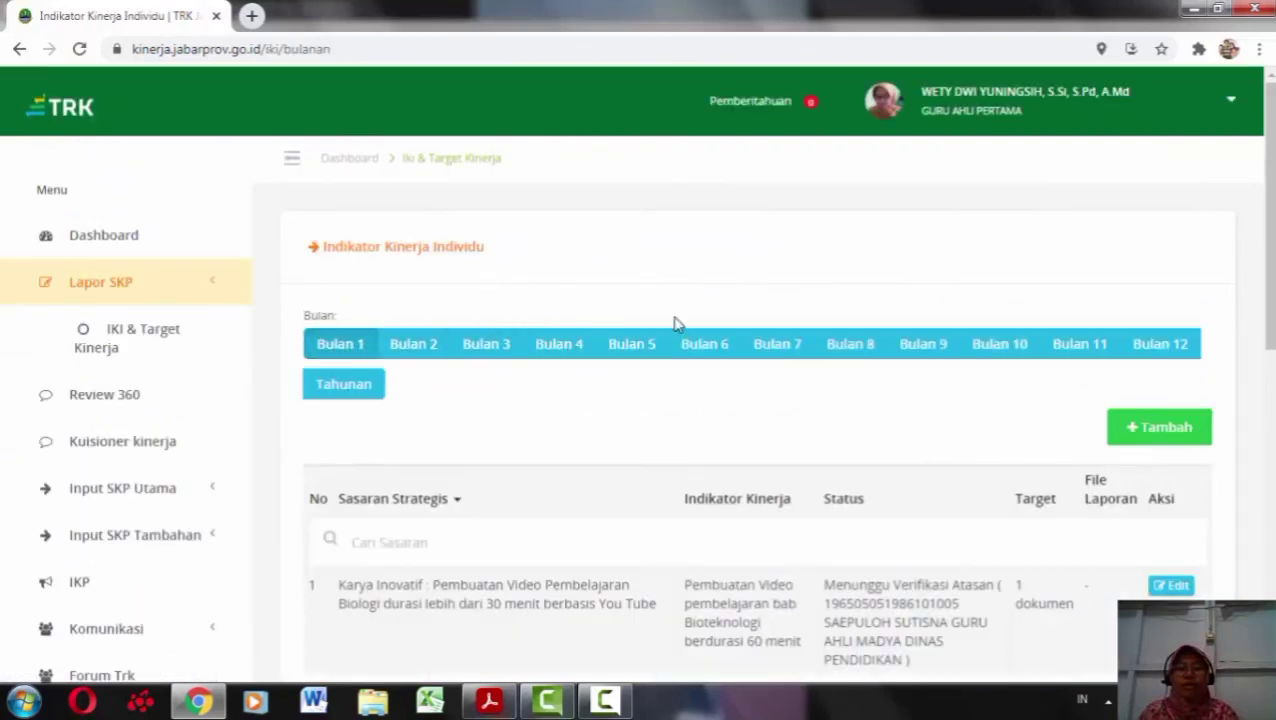
scroll(744, 408, "down", 3)
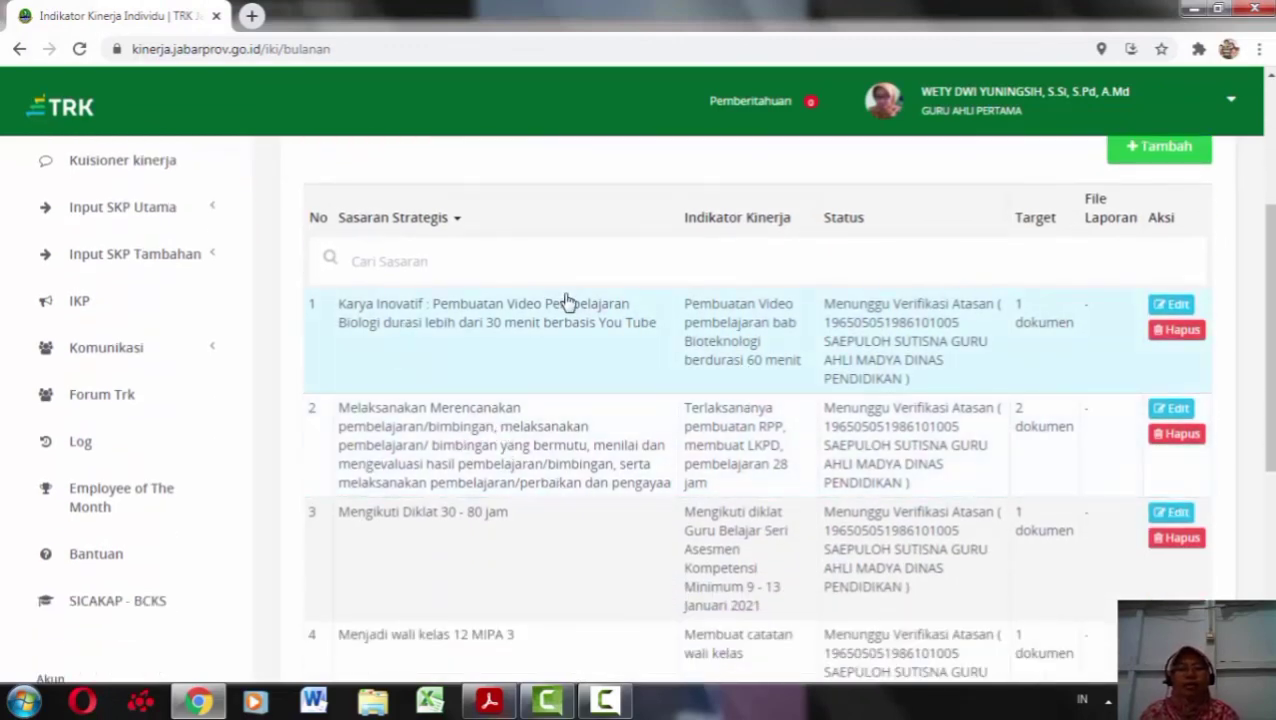
scroll(588, 340, "down", 1)
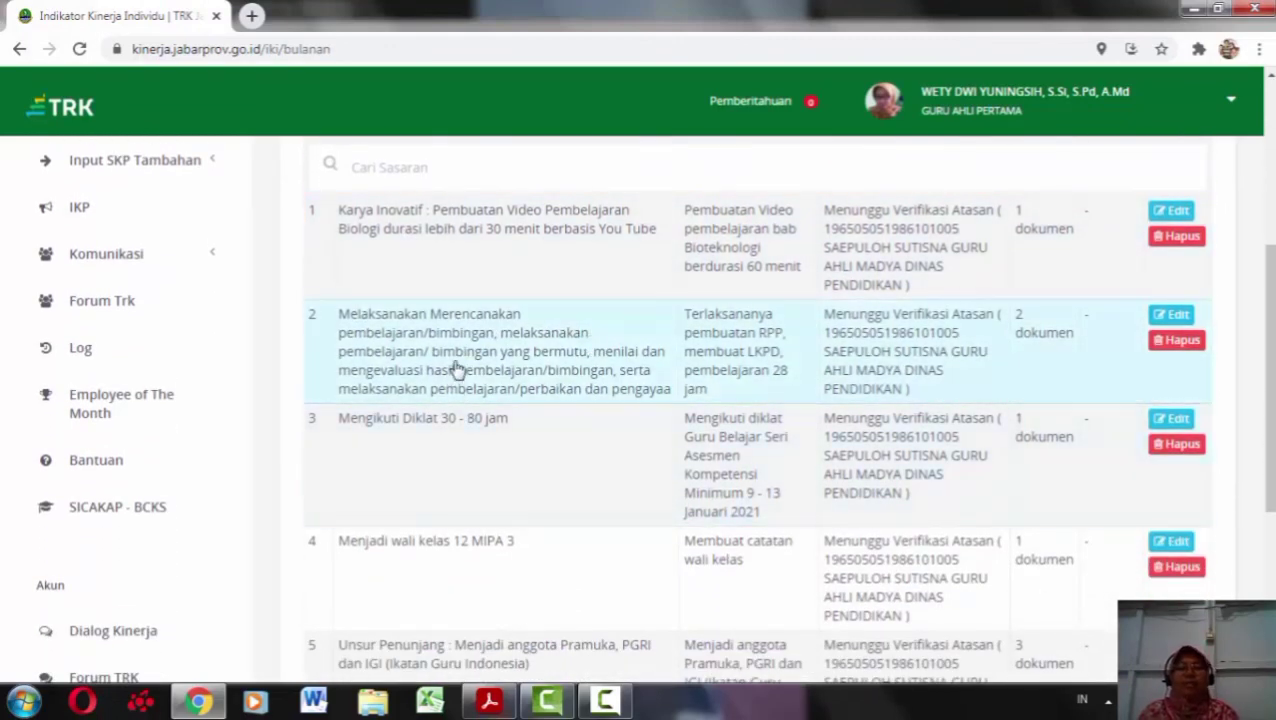
scroll(545, 345, "down", 1)
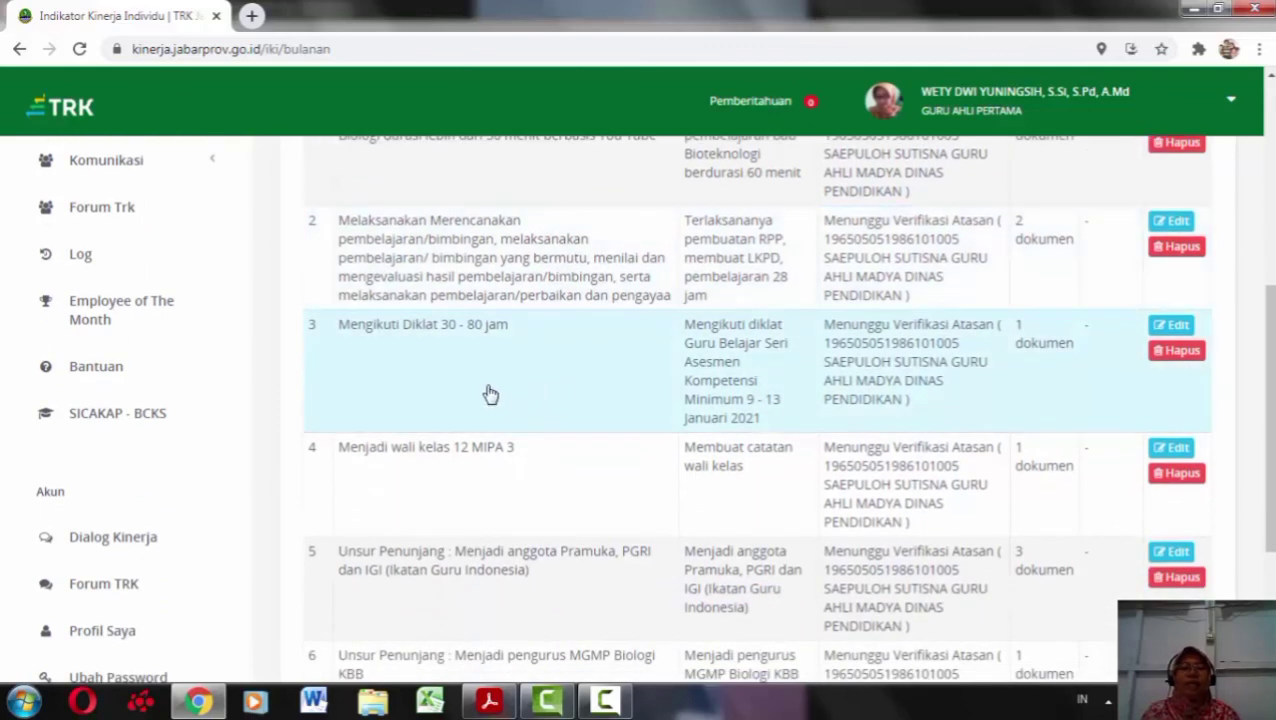
scroll(533, 373, "down", 1)
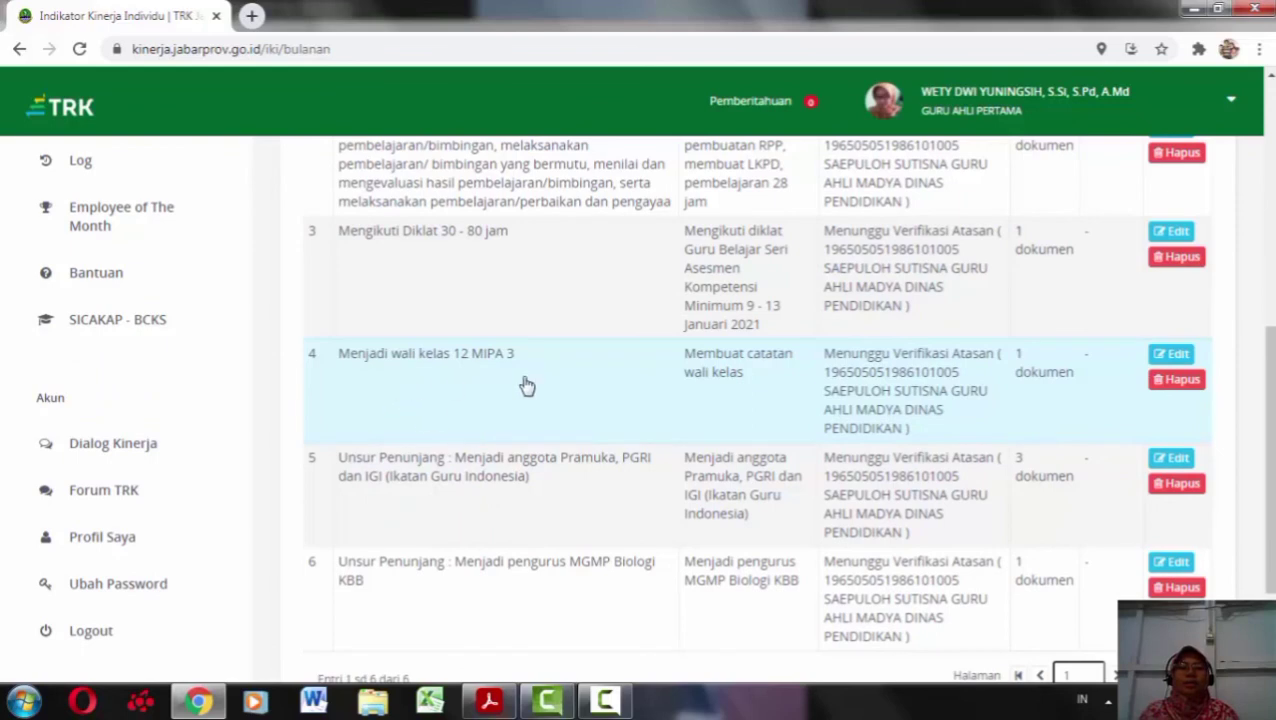
scroll(527, 386, "down", 2)
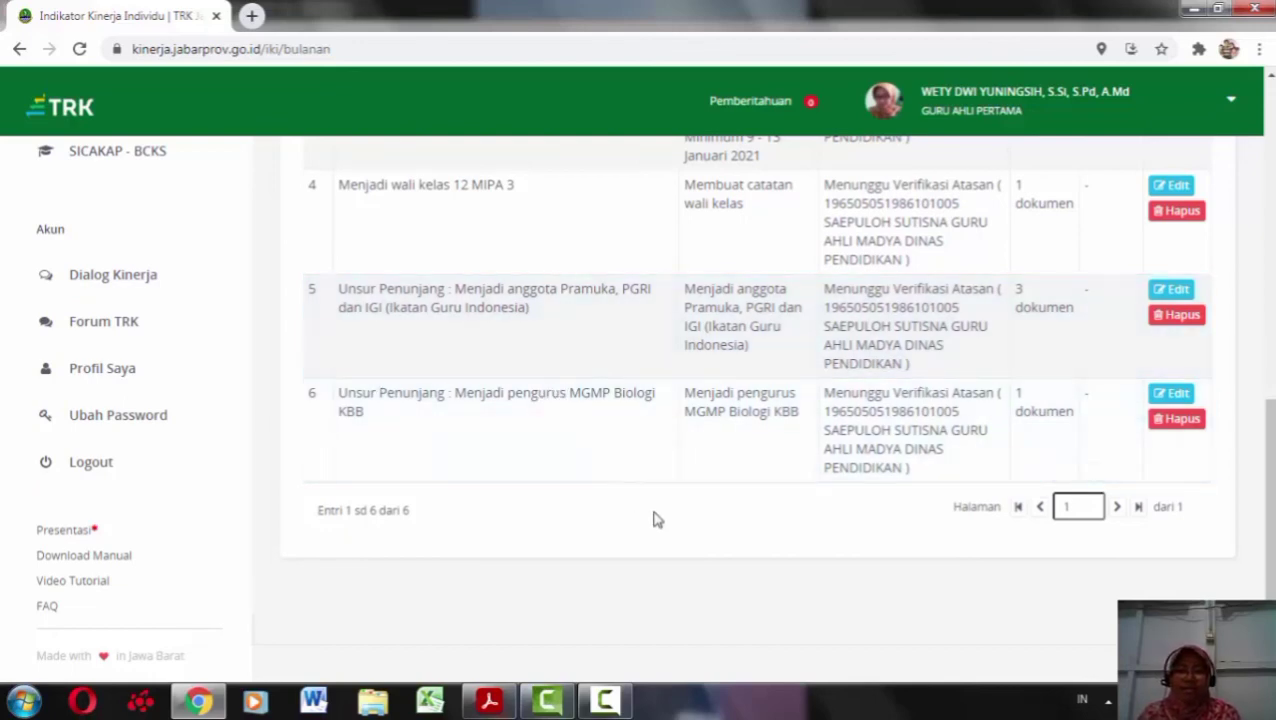
- Check the supervisor verification status of each IKI entry in the Bulan 1 list
scroll(655, 519, "up", 10)
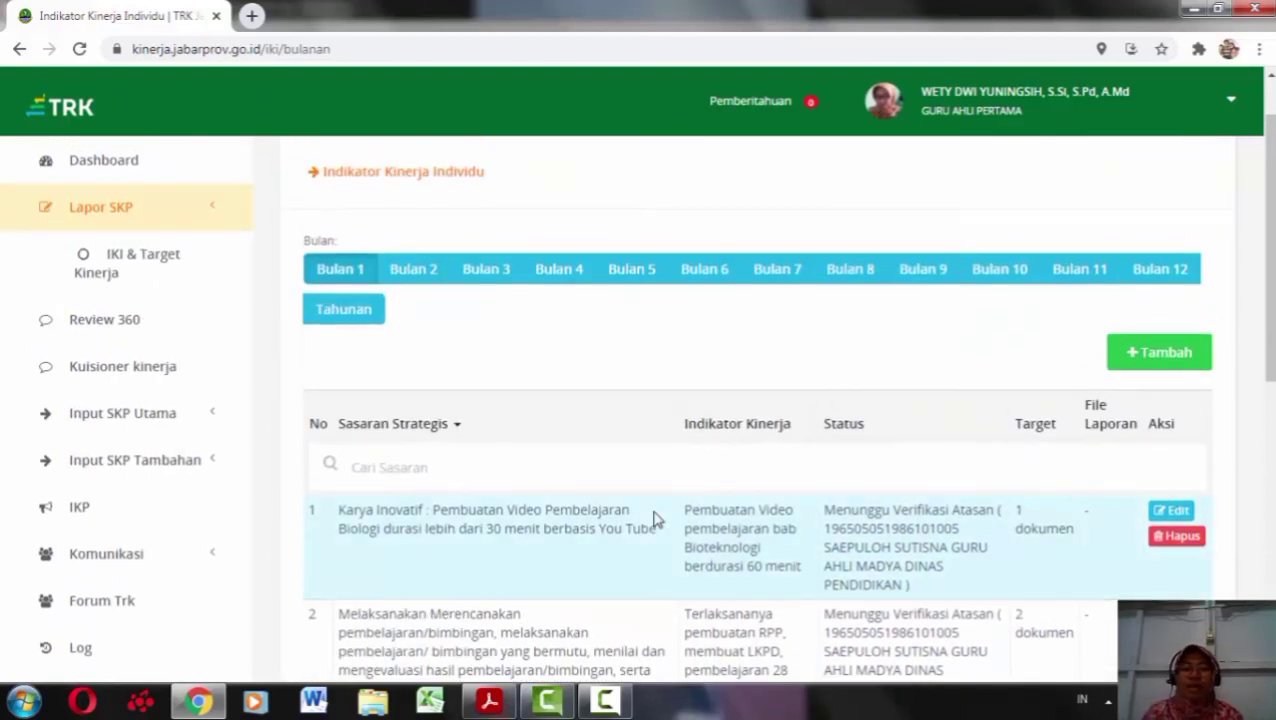
scroll(655, 519, "down", 1)
scroll(655, 519, "down", 1)
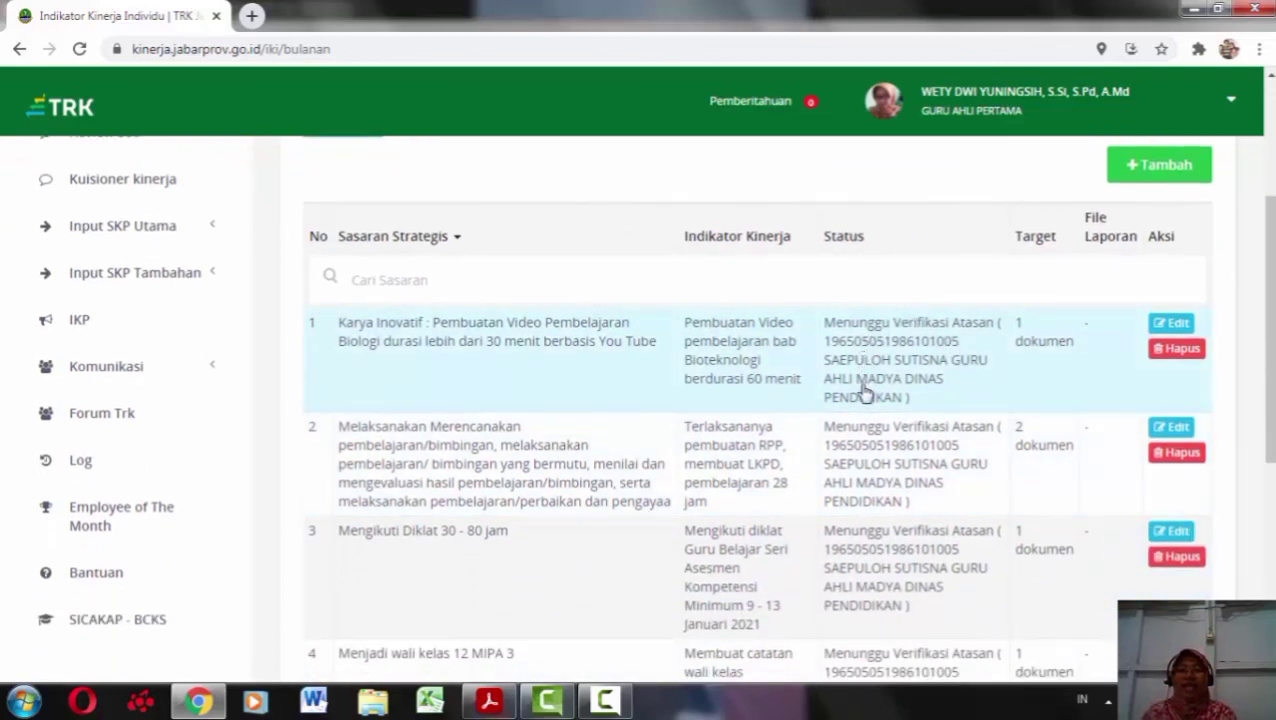
scroll(897, 388, "down", 5)
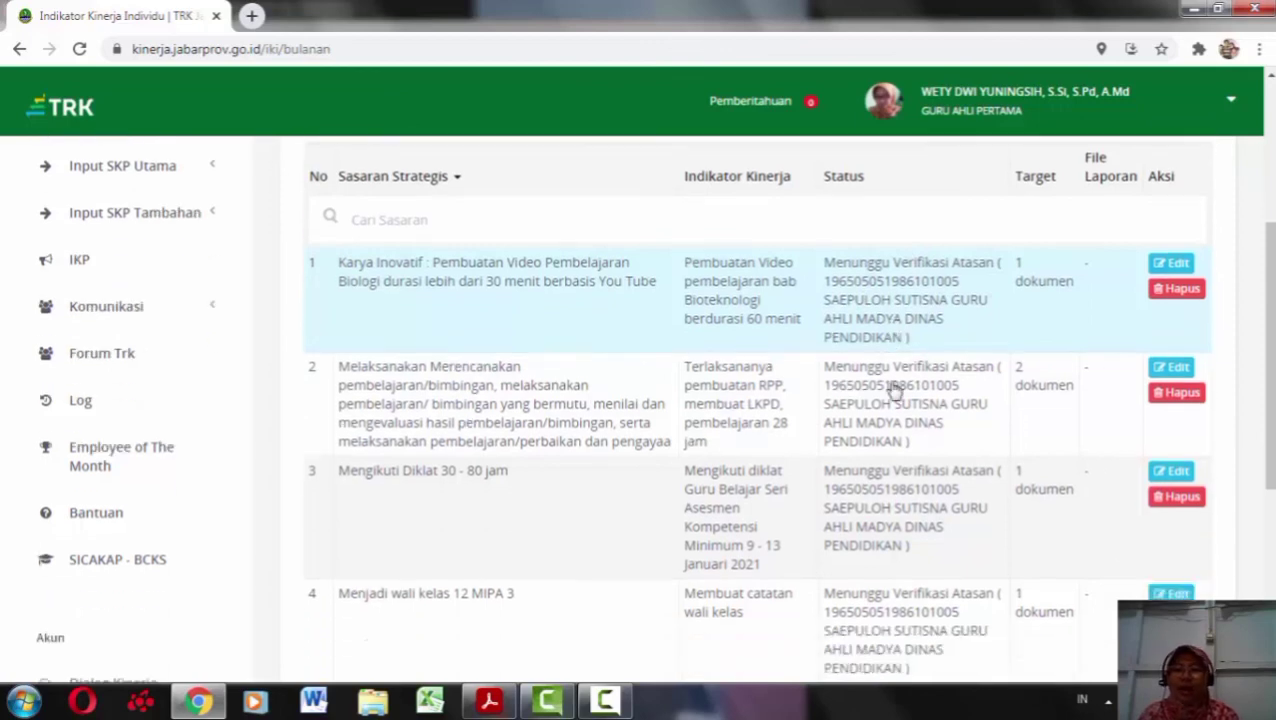
scroll(891, 390, "up", 4)
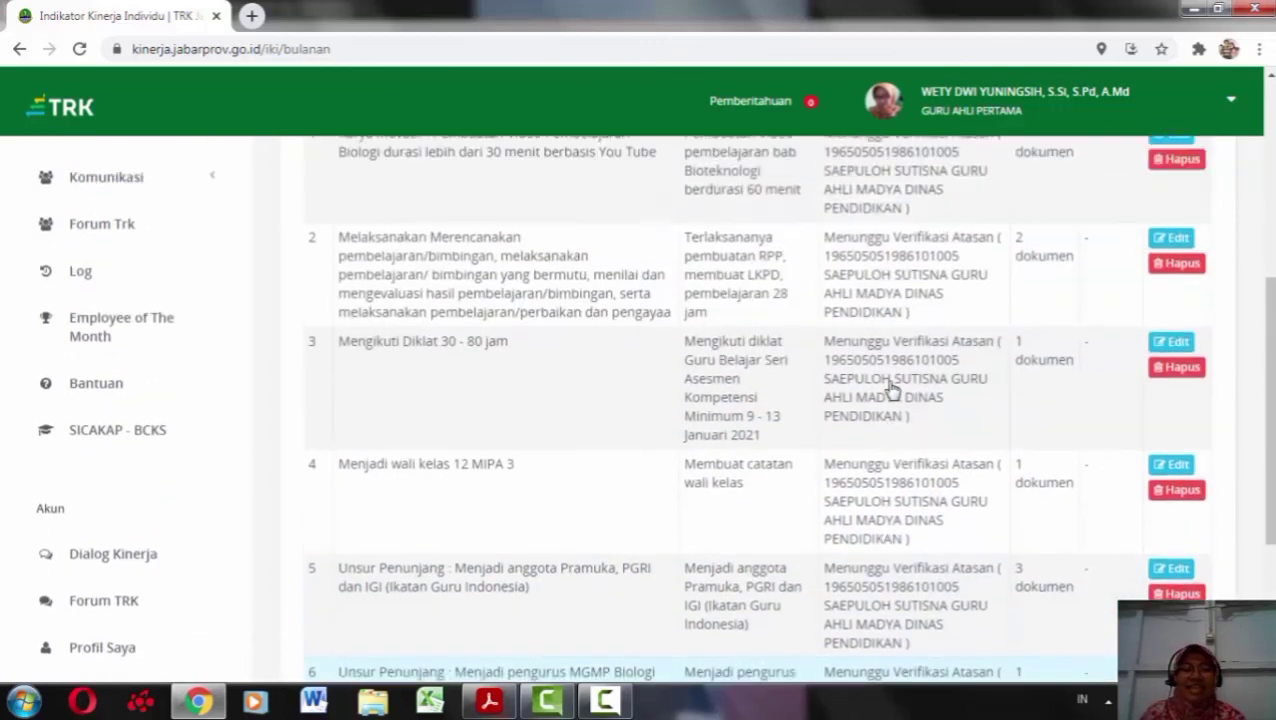
scroll(763, 418, "up", 2)
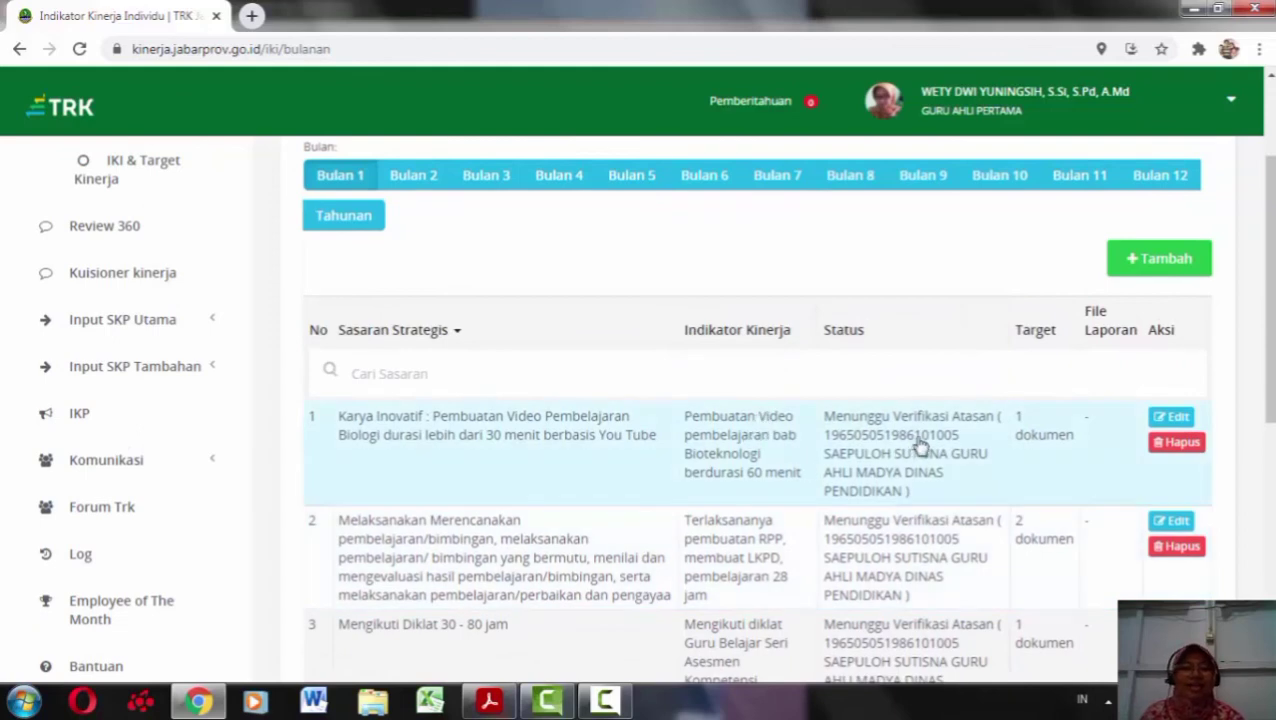
scroll(769, 526, "up", 1)
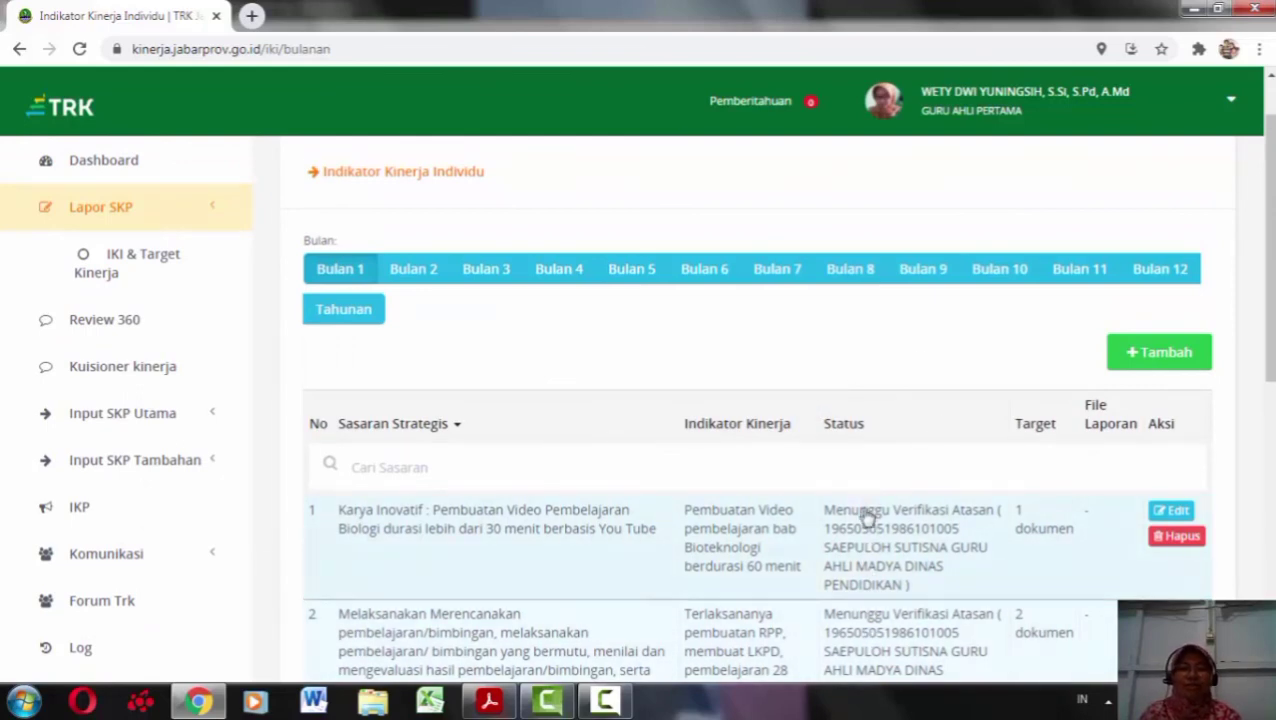
scroll(863, 518, "down", 1)
scroll(863, 510, "down", 4)
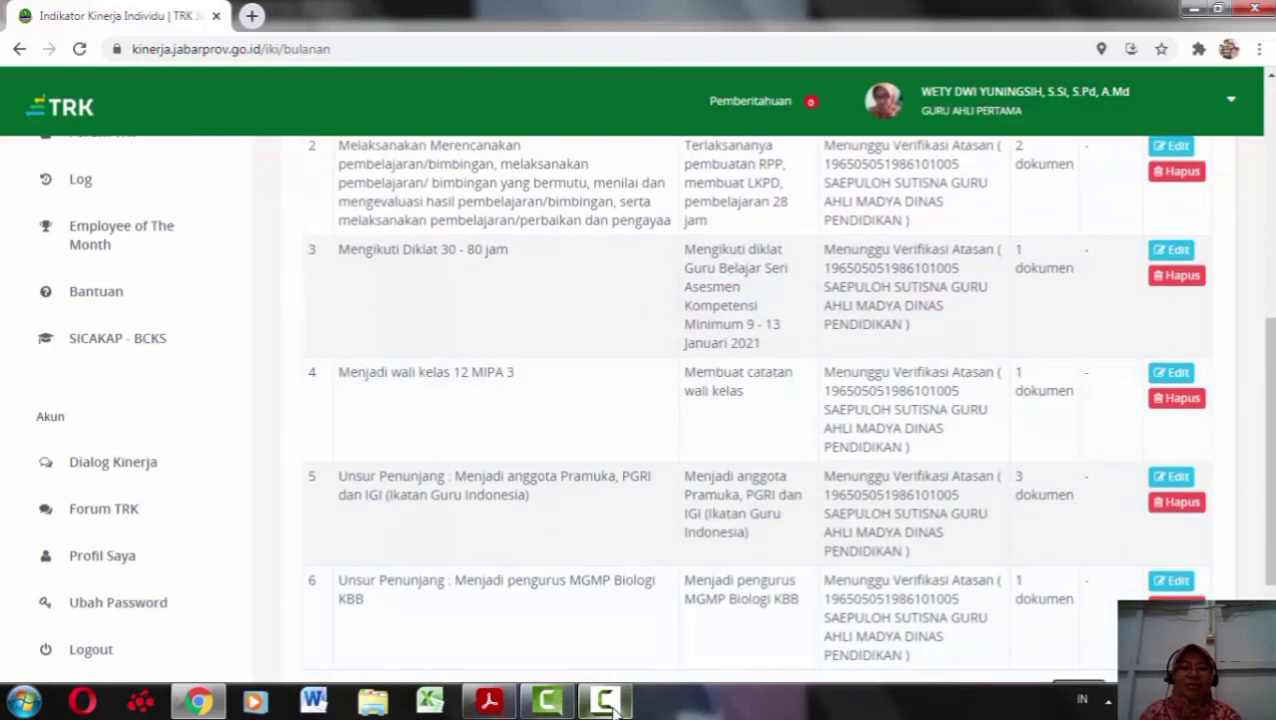
left_click(606, 701)
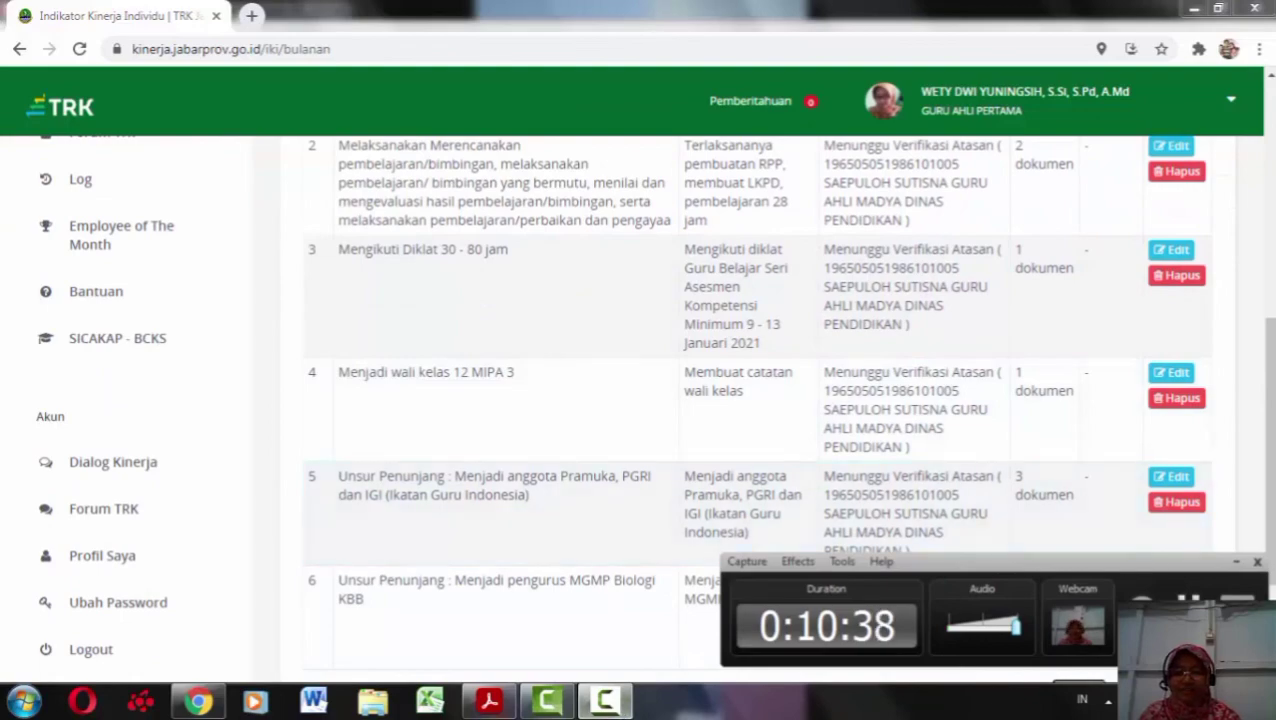